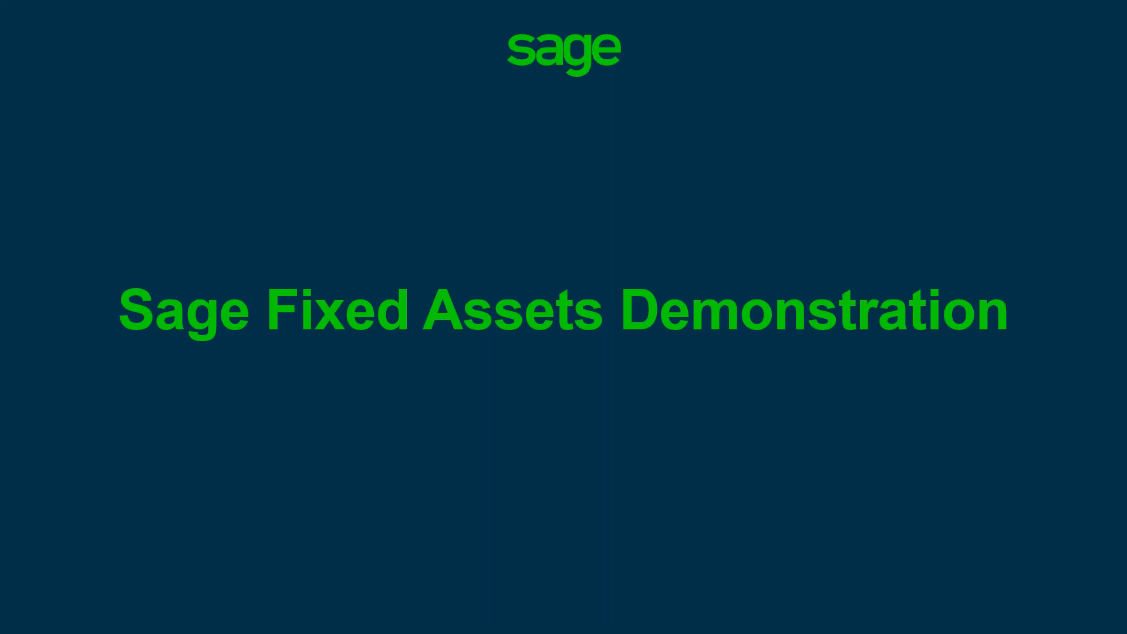
End the slide show, switch to Sage Fixed Assets and move the Assets Snapshot window slightly higher
{"action": "key", "text": "Escape"}
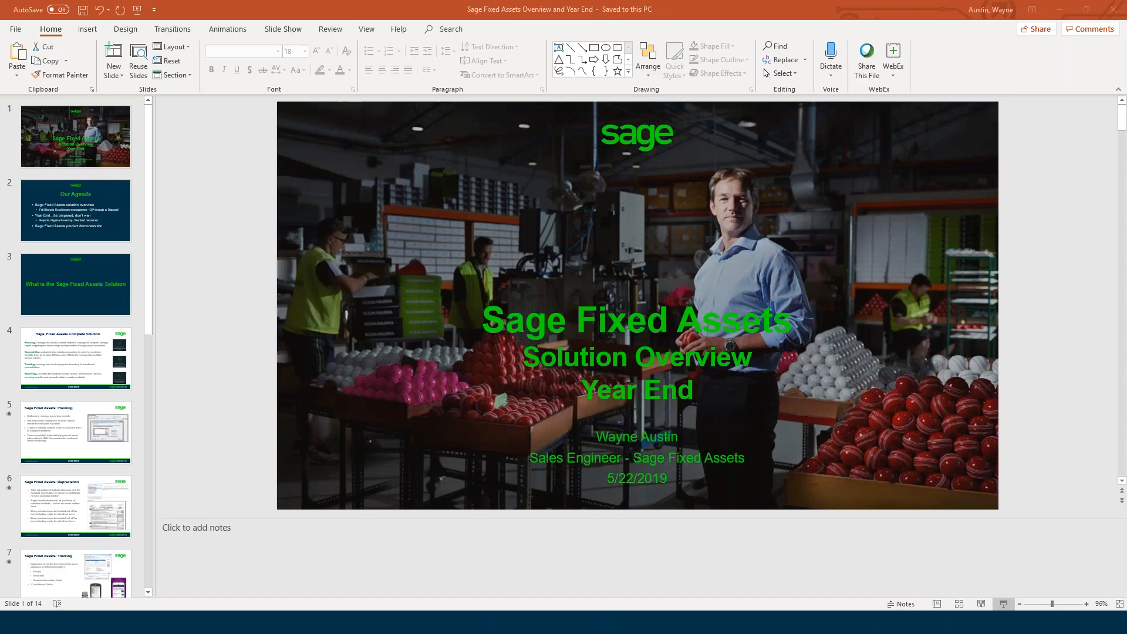
{"action": "left_click", "coordinate": [562, 623]}
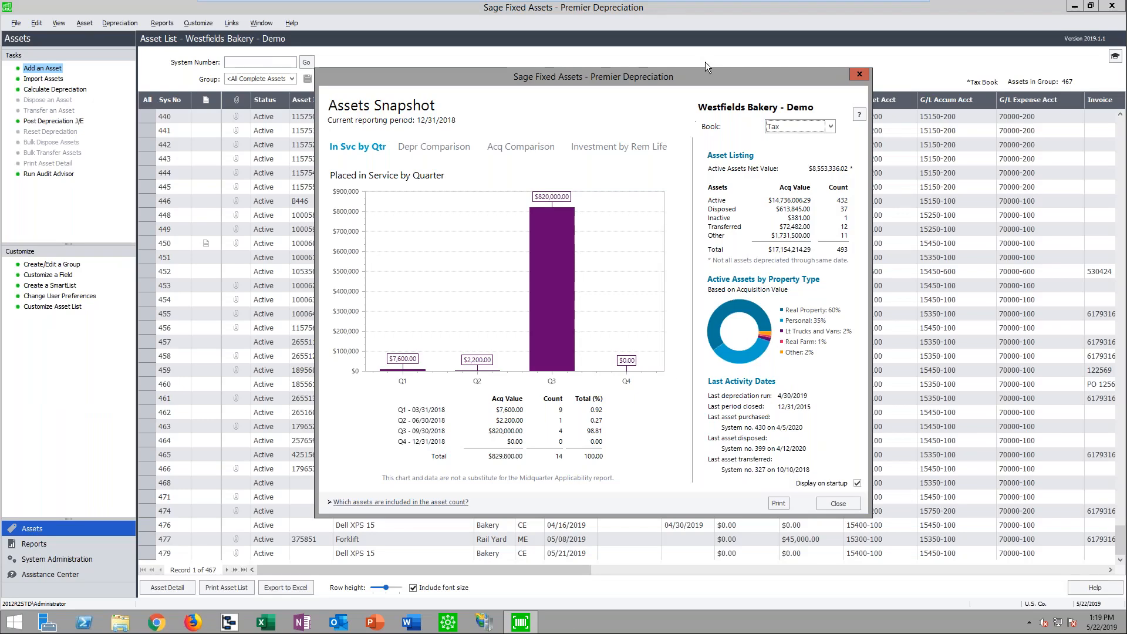
{"action": "left_click_drag", "start_coordinate": [710, 76], "coordinate": [706, 64]}
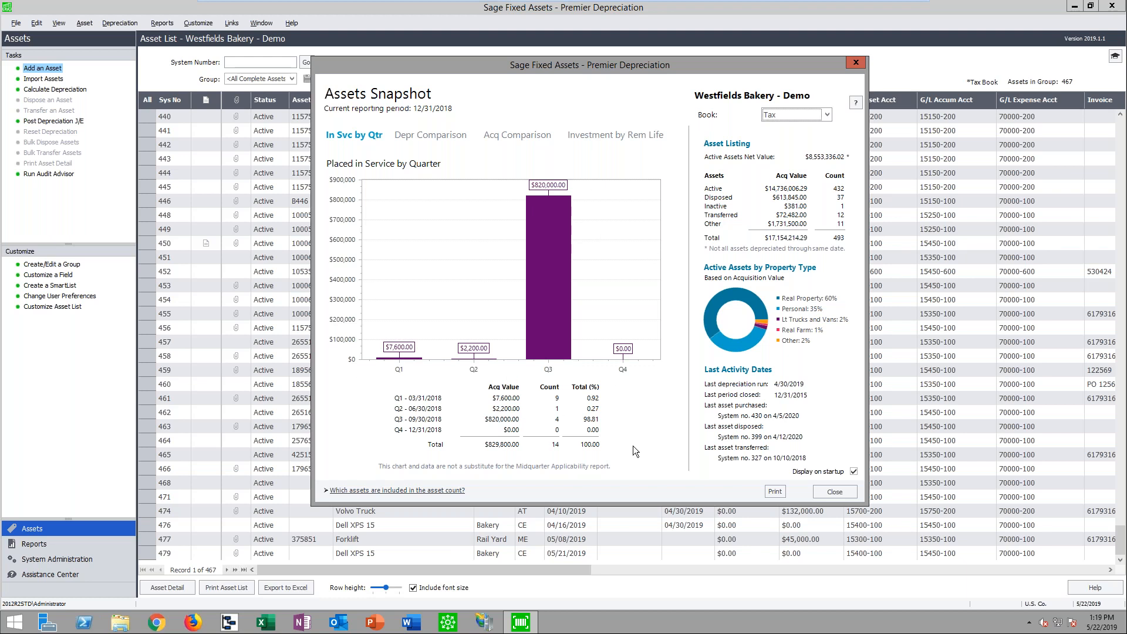
Close the Assets Snapshot and open the company Westfields Bakery - Demo from the FAS database
{"action": "left_click", "coordinate": [845, 494]}
{"action": "left_click", "coordinate": [21, 25]}
{"action": "left_click", "coordinate": [47, 53]}
{"action": "left_click", "coordinate": [635, 347]}
{"action": "left_click_drag", "start_coordinate": [534, 317], "coordinate": [528, 295]}
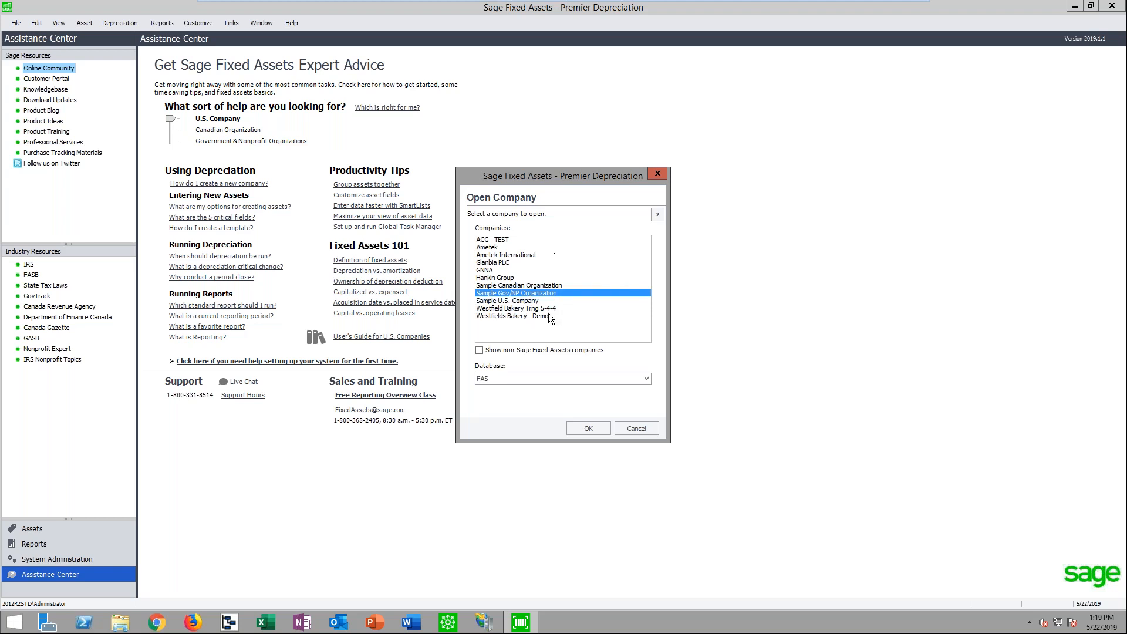
{"action": "left_click", "coordinate": [530, 316]}
{"action": "left_click", "coordinate": [587, 429]}
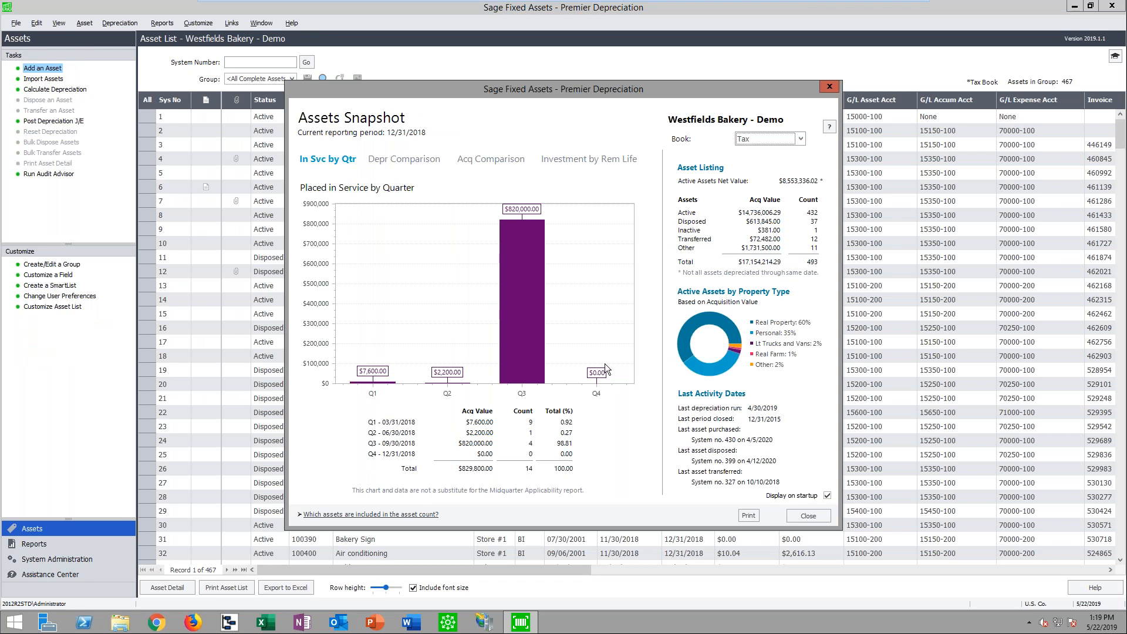
Switch the Assets Snapshot to the Internal book and review the available books
{"action": "left_click", "coordinate": [801, 140]}
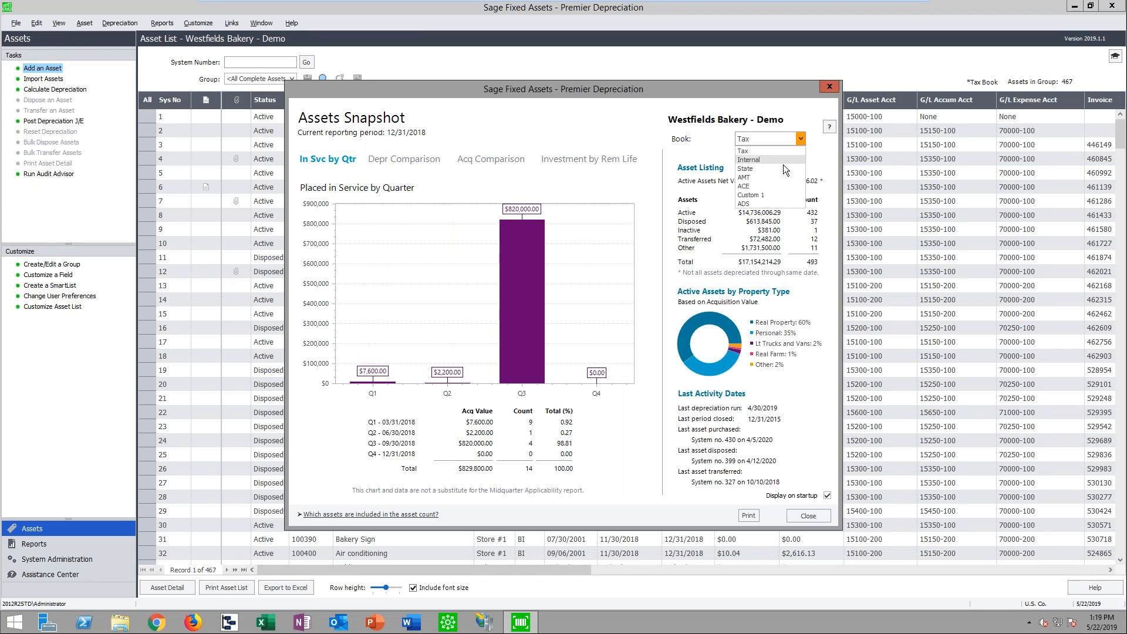
{"action": "left_click", "coordinate": [778, 161]}
{"action": "left_click", "coordinate": [800, 140]}
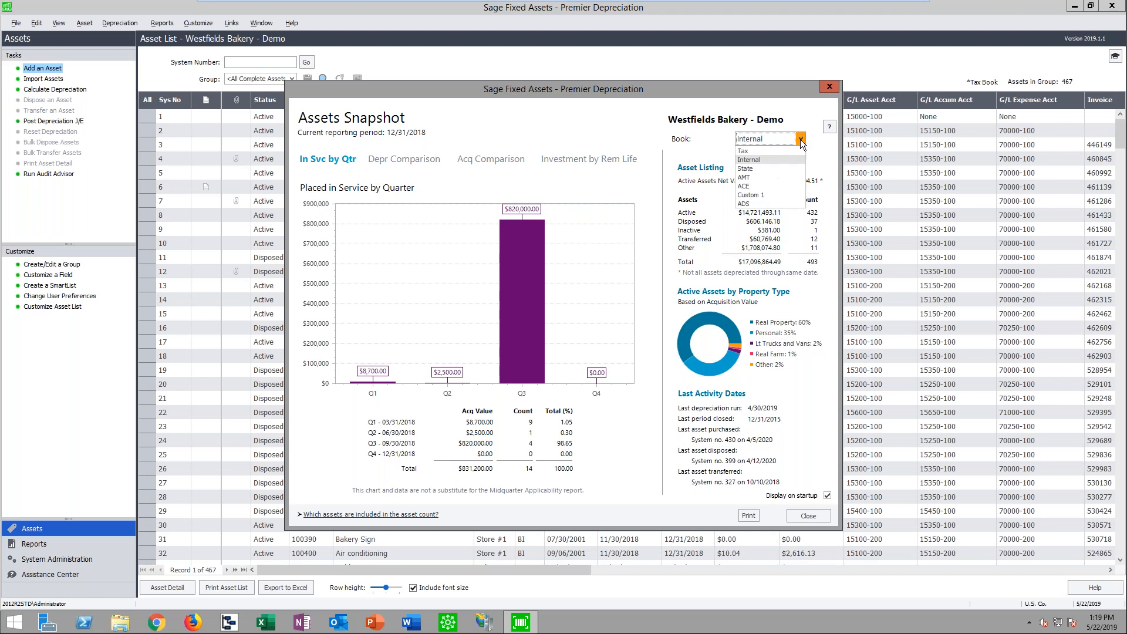
{"action": "left_click", "coordinate": [767, 159]}
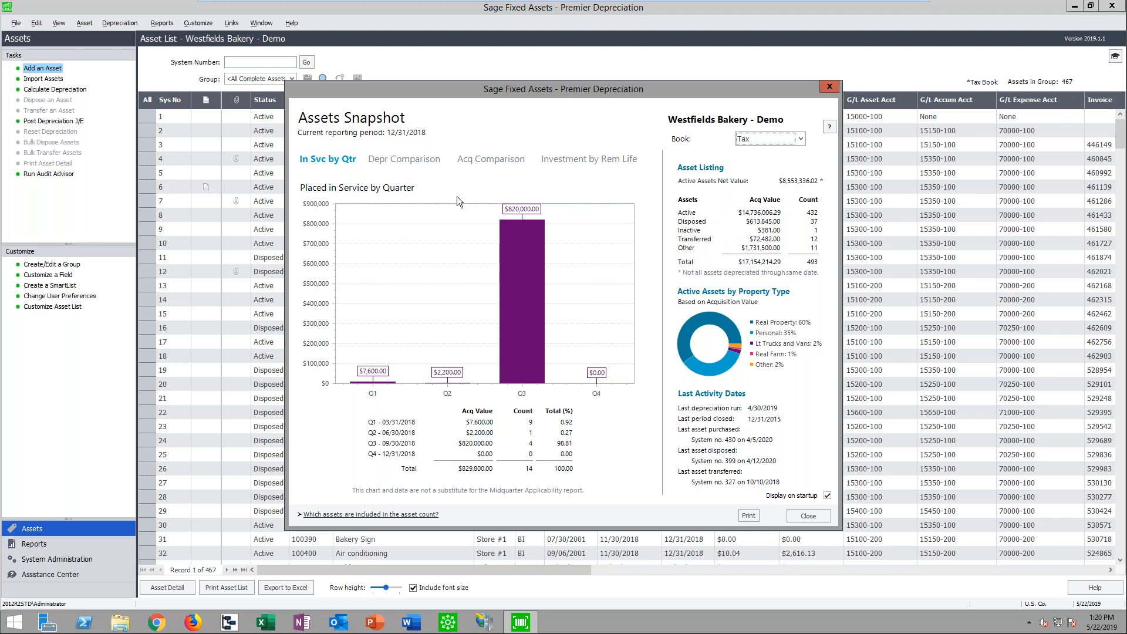
Review the snapshot's depreciation comparison, acquisition comparison and investment by remaining life charts, return to In Svc by Qtr, and close the snapshot
{"action": "left_click", "coordinate": [410, 160]}
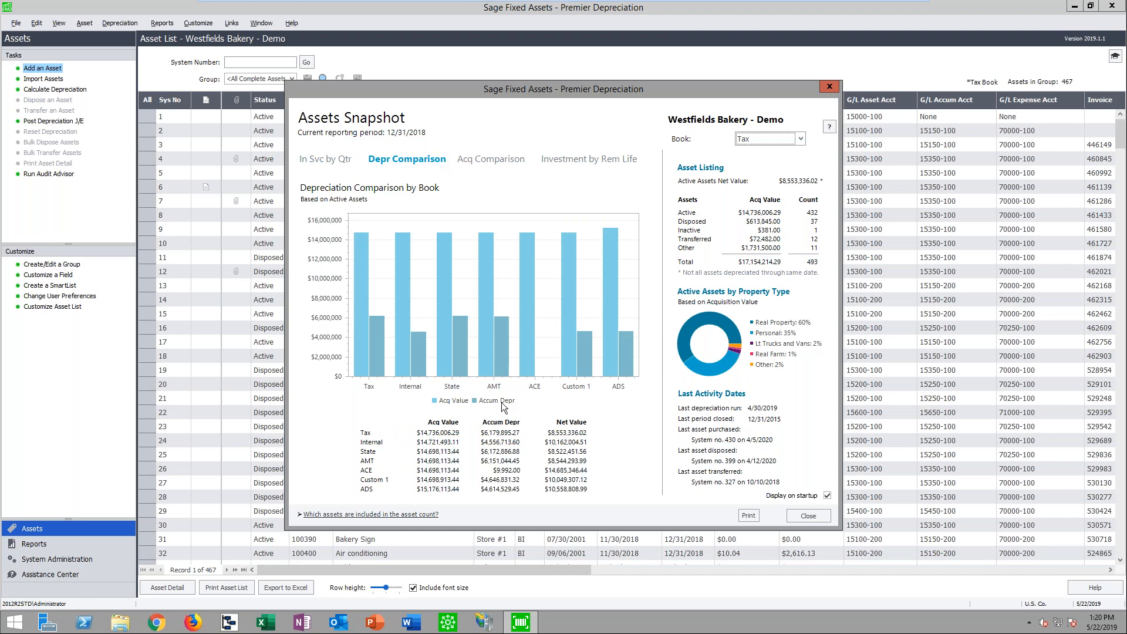
{"action": "left_click", "coordinate": [503, 161]}
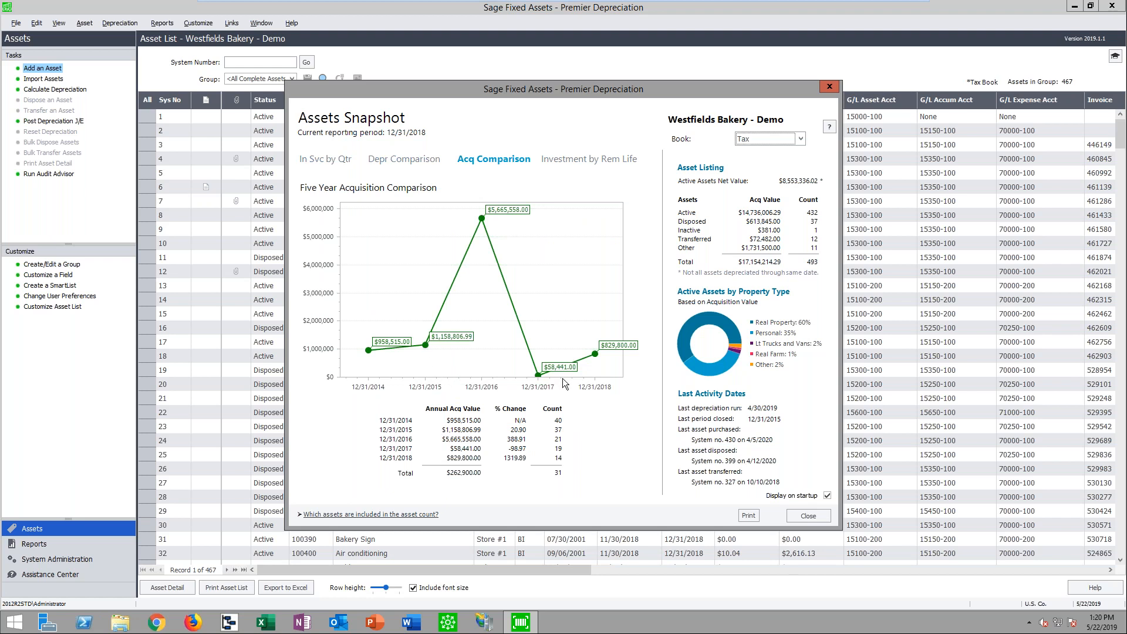
{"action": "left_click", "coordinate": [604, 163]}
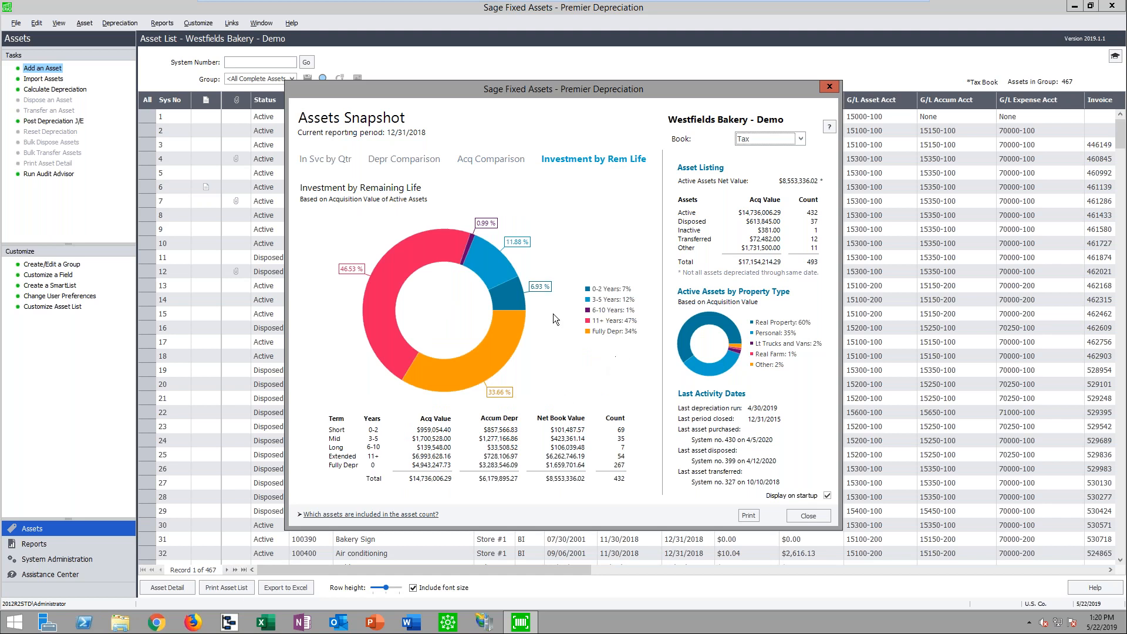
{"action": "left_click", "coordinate": [333, 160]}
{"action": "left_click", "coordinate": [807, 516]}
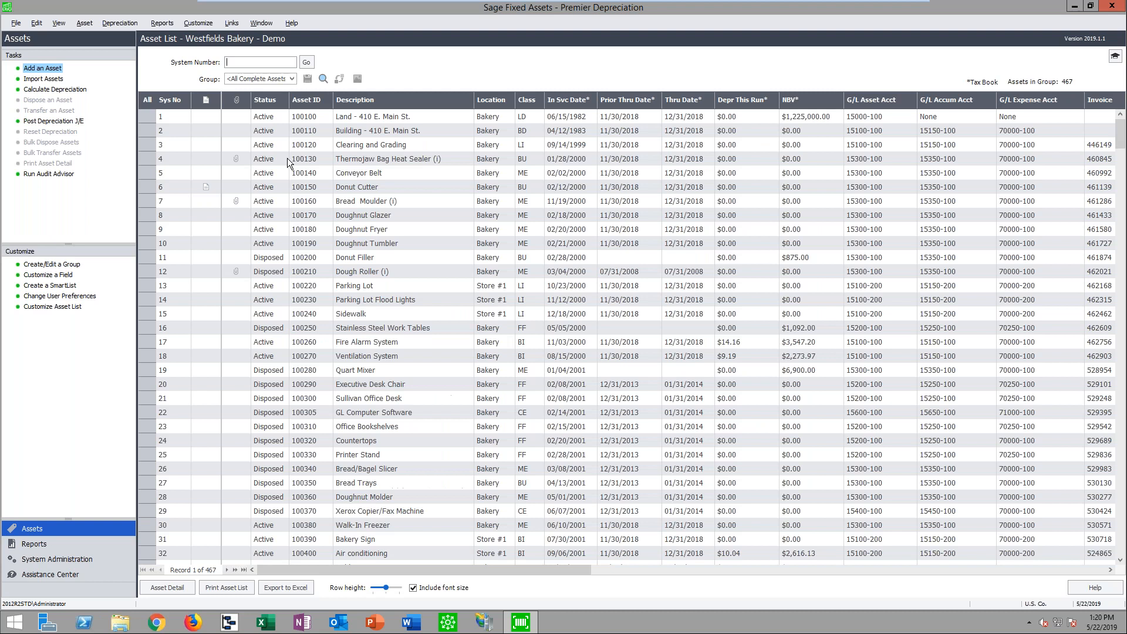
Reopen the Assets Snapshot from the asset list, look it over and close it
{"action": "left_click", "coordinate": [154, 23]}
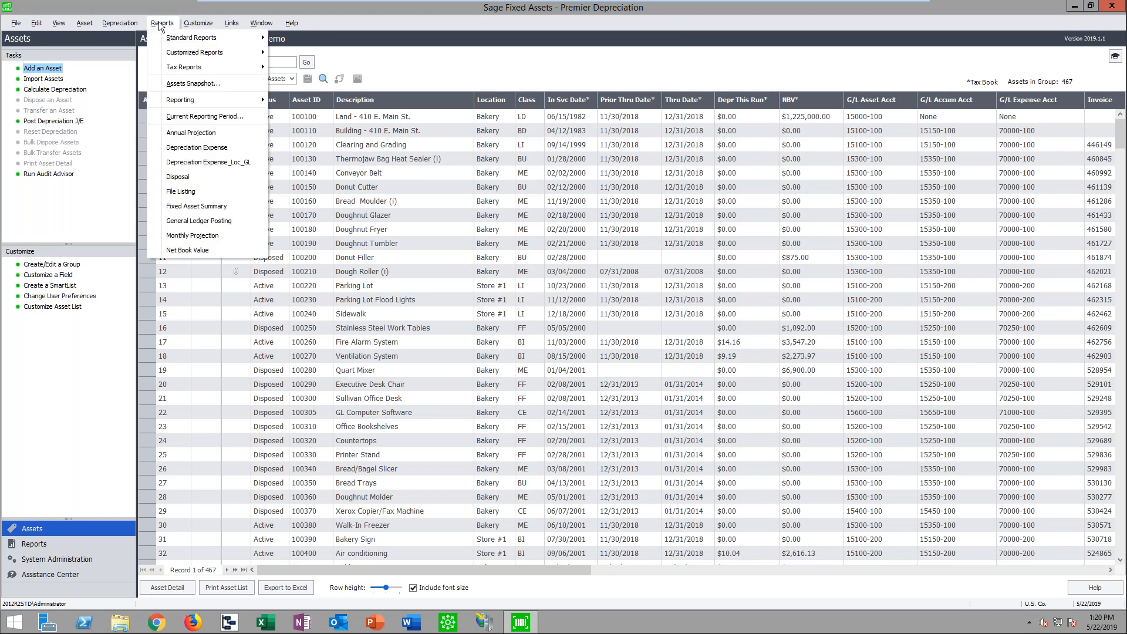
{"action": "left_click", "coordinate": [193, 83]}
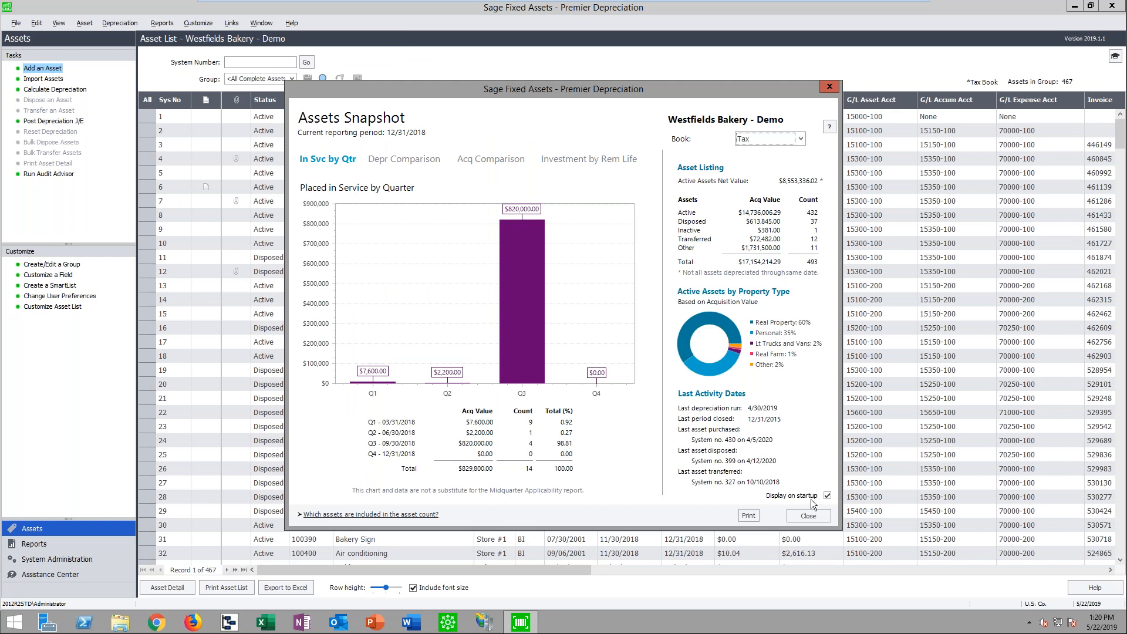
{"action": "left_click", "coordinate": [819, 516]}
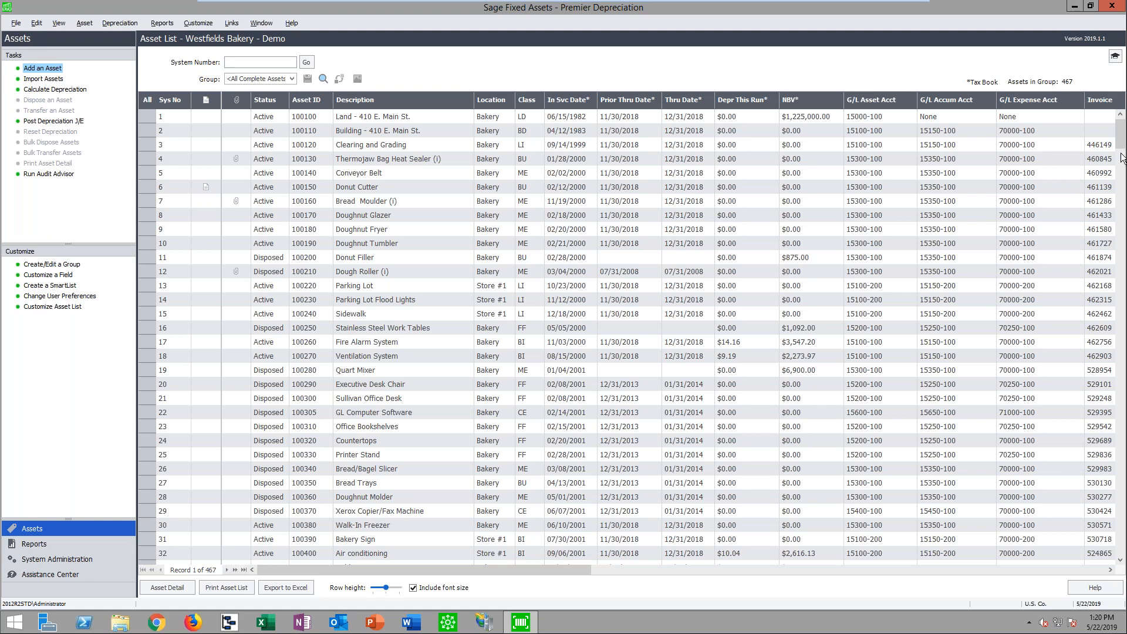
Find asset 463, the Dell XPS 15, near the end of the asset list and open its detail
{"action": "left_click", "coordinate": [1121, 197]}
{"action": "left_click_drag", "start_coordinate": [1121, 200], "coordinate": [1121, 280]}
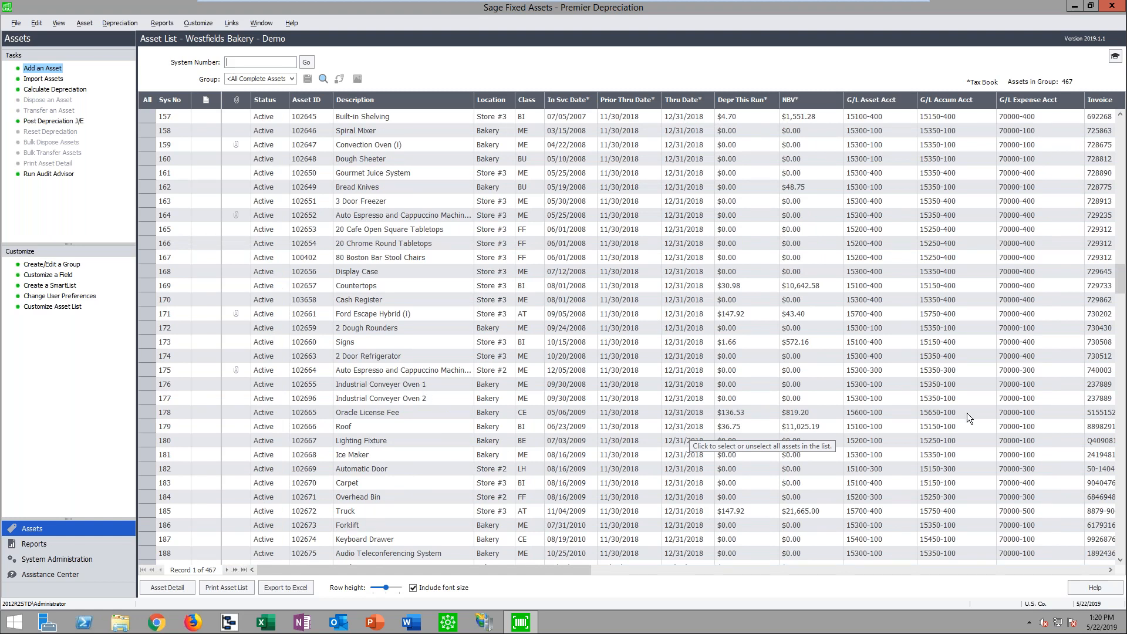
{"action": "left_click_drag", "start_coordinate": [1123, 273], "coordinate": [1122, 531]}
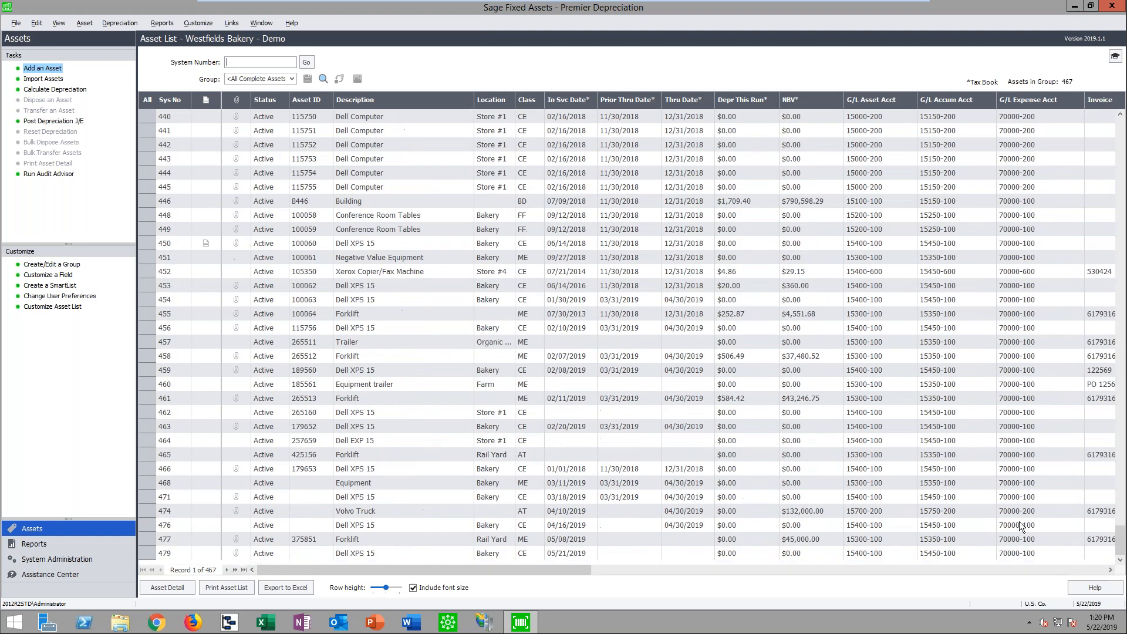
{"action": "double_click", "coordinate": [403, 426]}
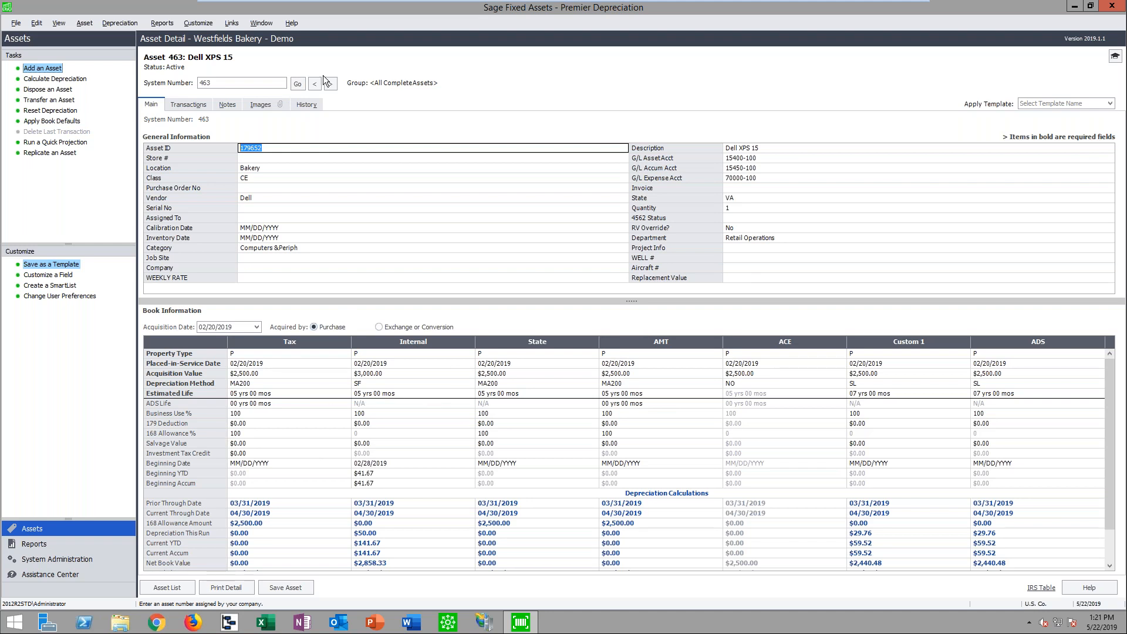
Open the full What's New help topic for release 2019.1 and review the Tax Extender Updates and Methods RH and RM sections
{"action": "left_click", "coordinate": [293, 22]}
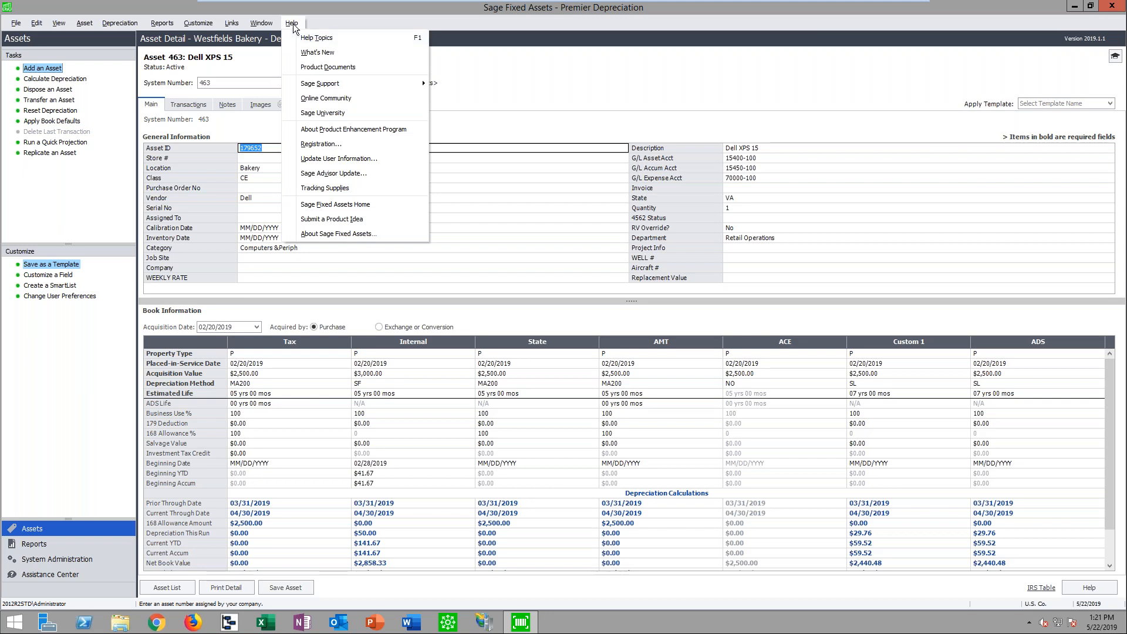
{"action": "left_click", "coordinate": [314, 54]}
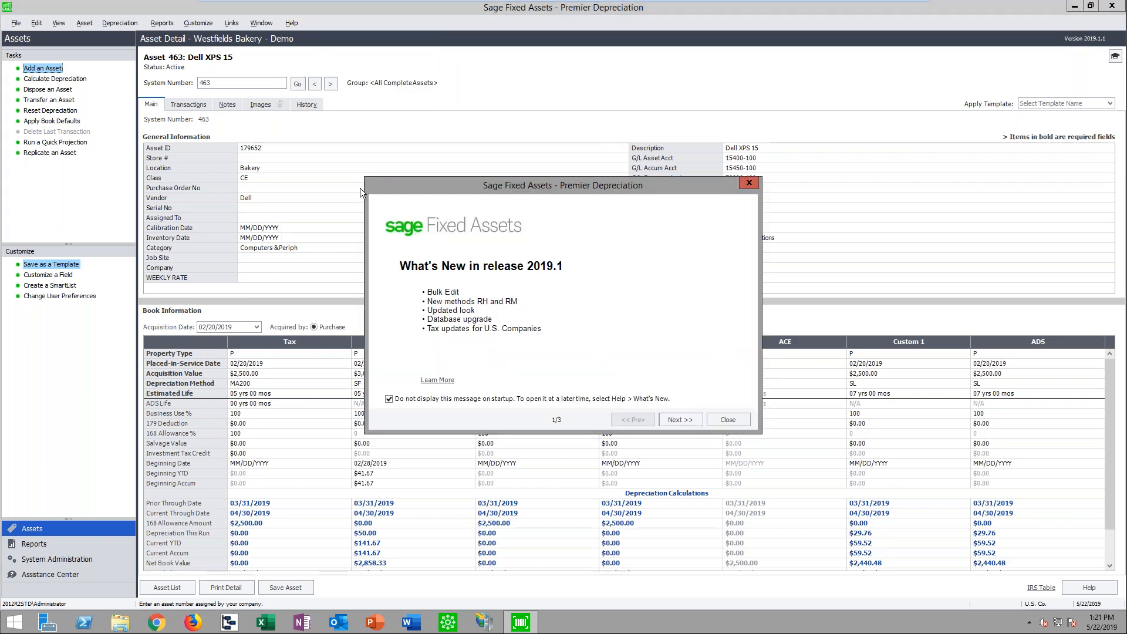
{"action": "left_click", "coordinate": [442, 380]}
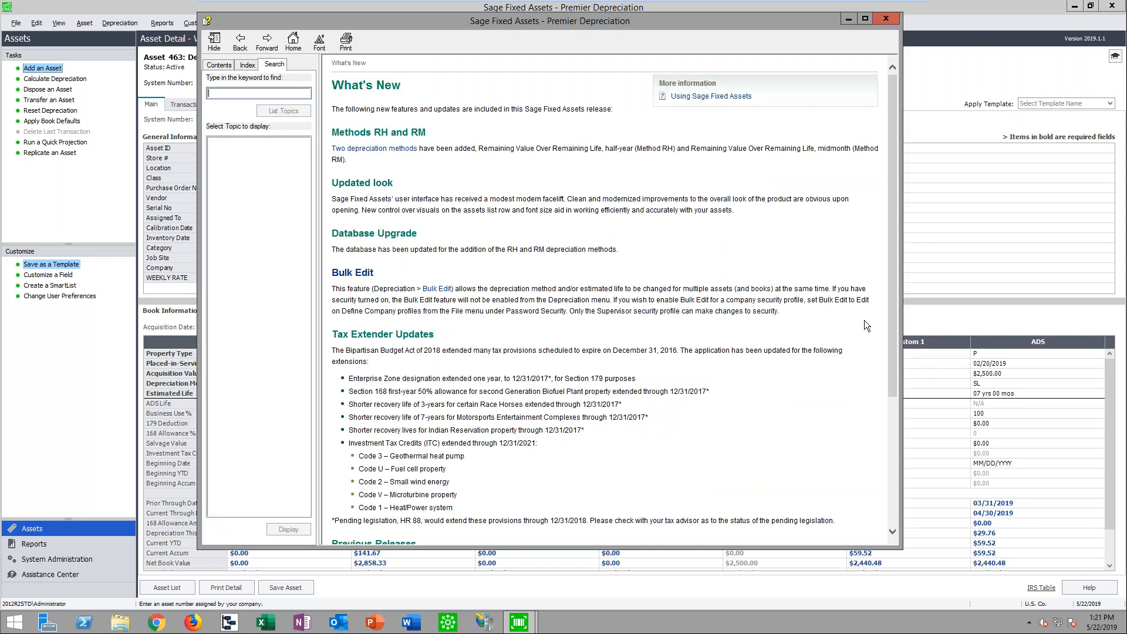
{"action": "scroll", "coordinate": [892, 334], "scroll_direction": "down", "scroll_amount": 2}
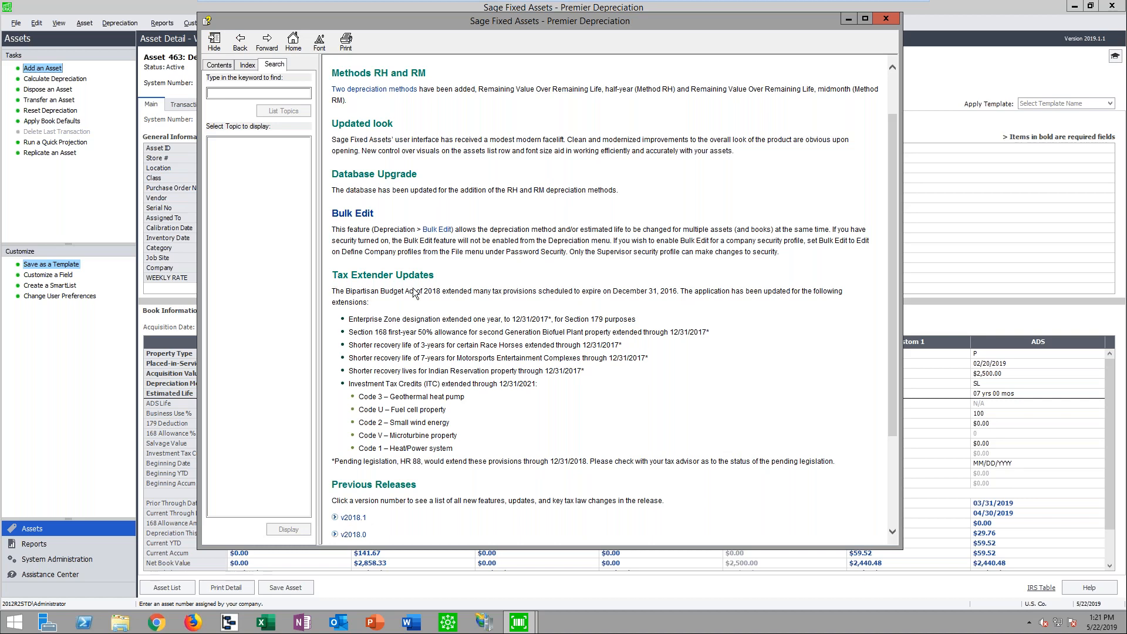
{"action": "left_click_drag", "start_coordinate": [442, 292], "coordinate": [488, 462]}
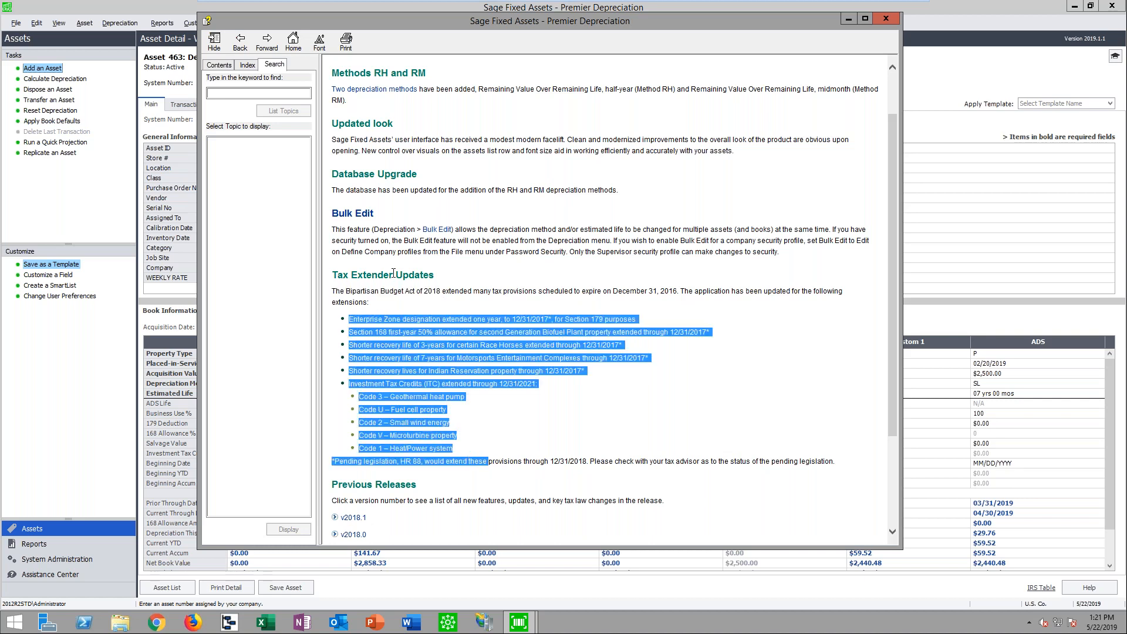
{"action": "scroll", "coordinate": [554, 266], "scroll_direction": "up", "scroll_amount": 1}
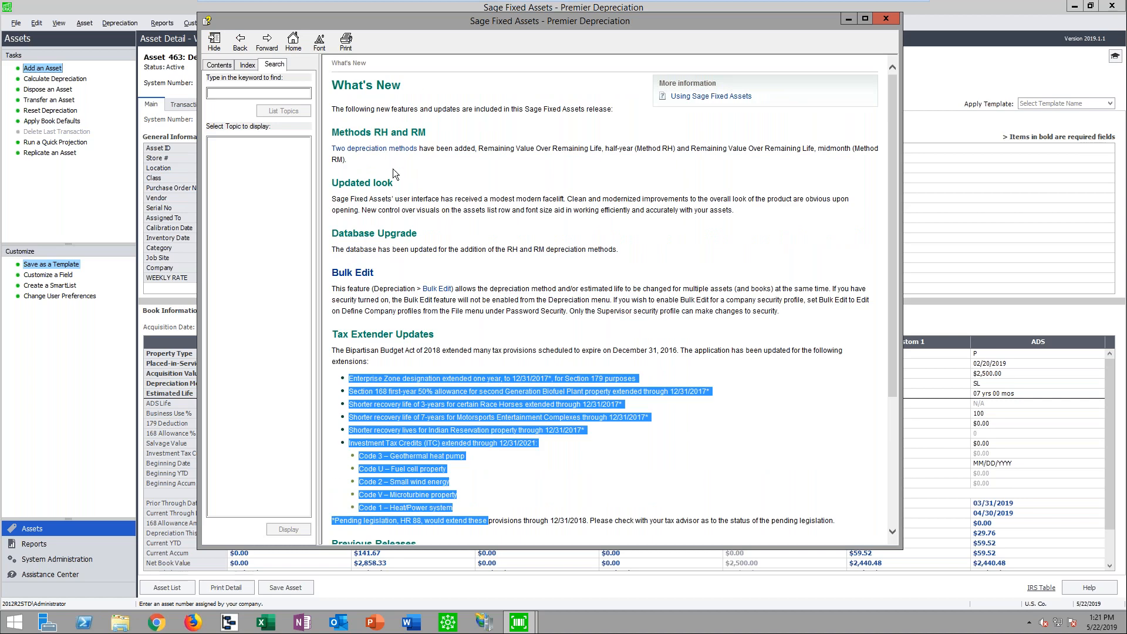
{"action": "left_click_drag", "start_coordinate": [427, 134], "coordinate": [377, 137]}
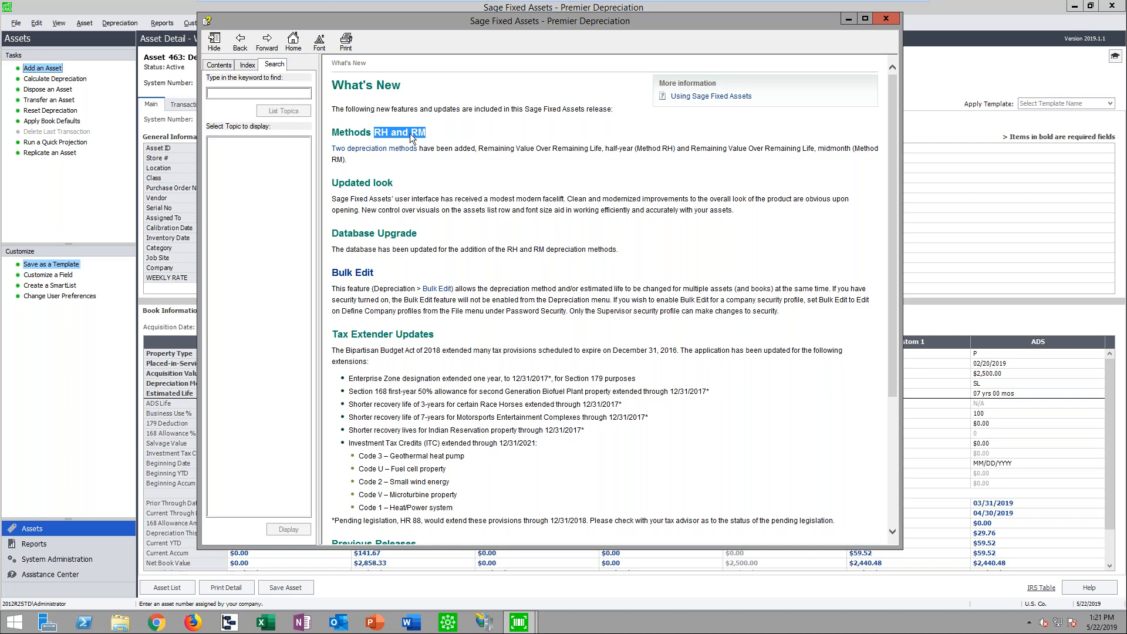
Expand the v2018.1 entry under Previous Releases and read its tax updates
{"action": "left_click_drag", "start_coordinate": [896, 280], "coordinate": [855, 417]}
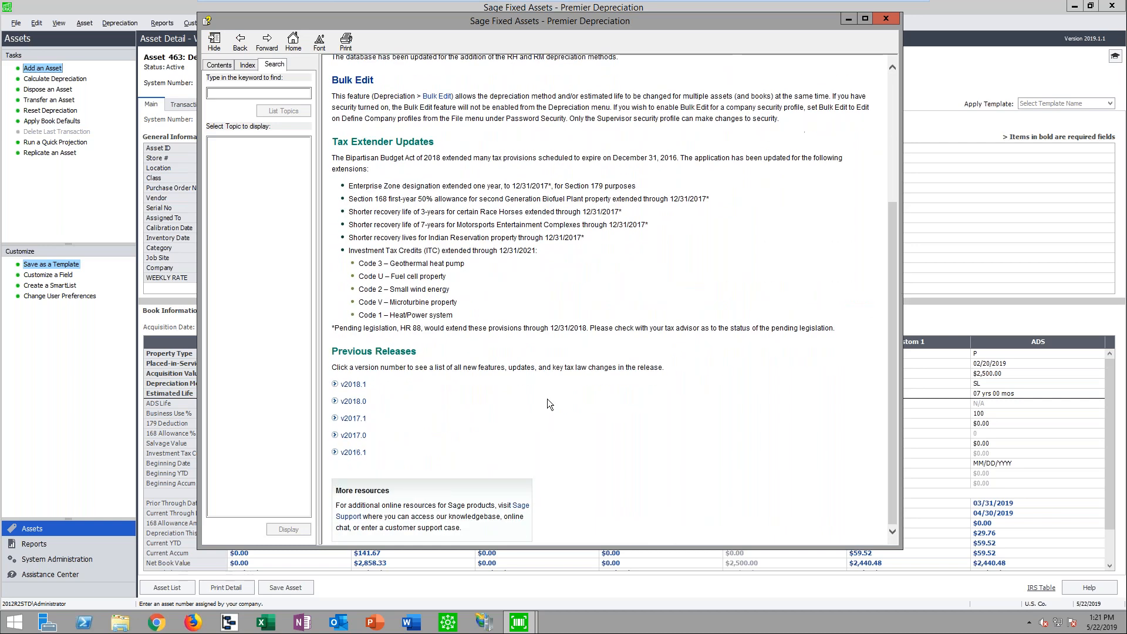
{"action": "left_click", "coordinate": [336, 385]}
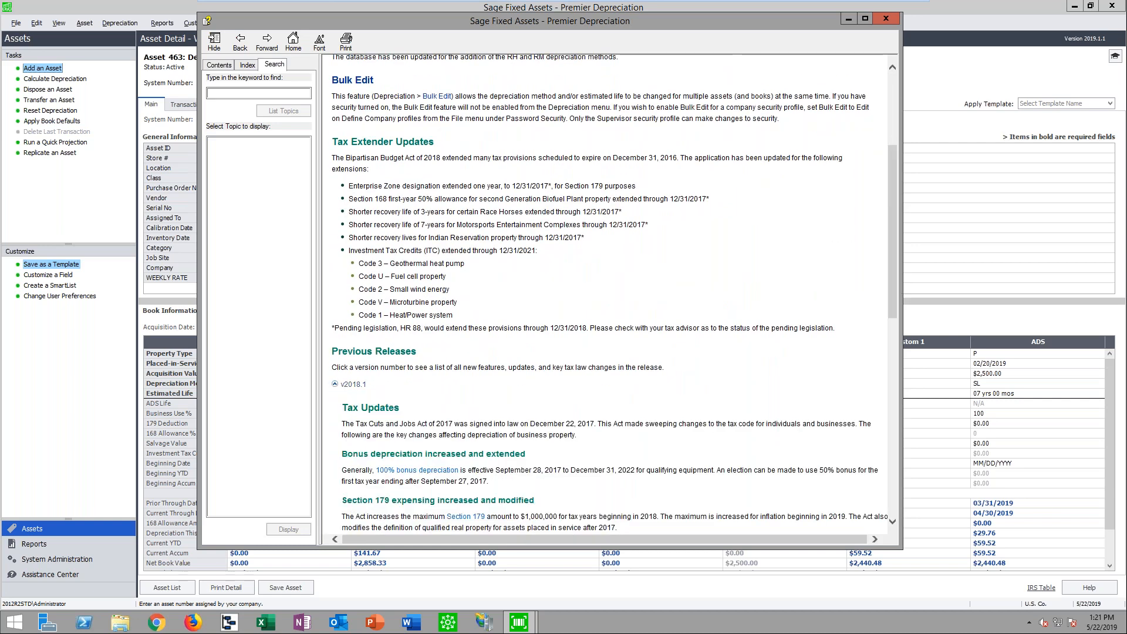
{"action": "scroll", "coordinate": [337, 387], "scroll_direction": "down", "scroll_amount": 1}
{"action": "scroll", "coordinate": [563, 372], "scroll_direction": "down", "scroll_amount": 1}
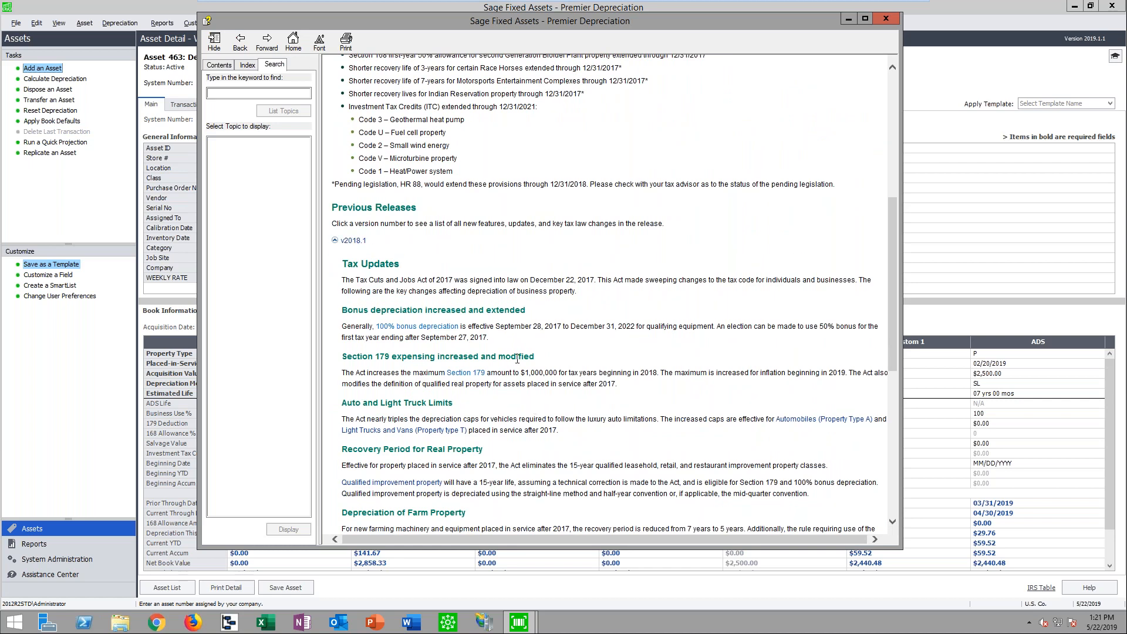
Open the 100% bonus depreciation topic, review the 168 allowance rules and percentage table, and close the help and What's New windows
{"action": "left_click", "coordinate": [429, 327]}
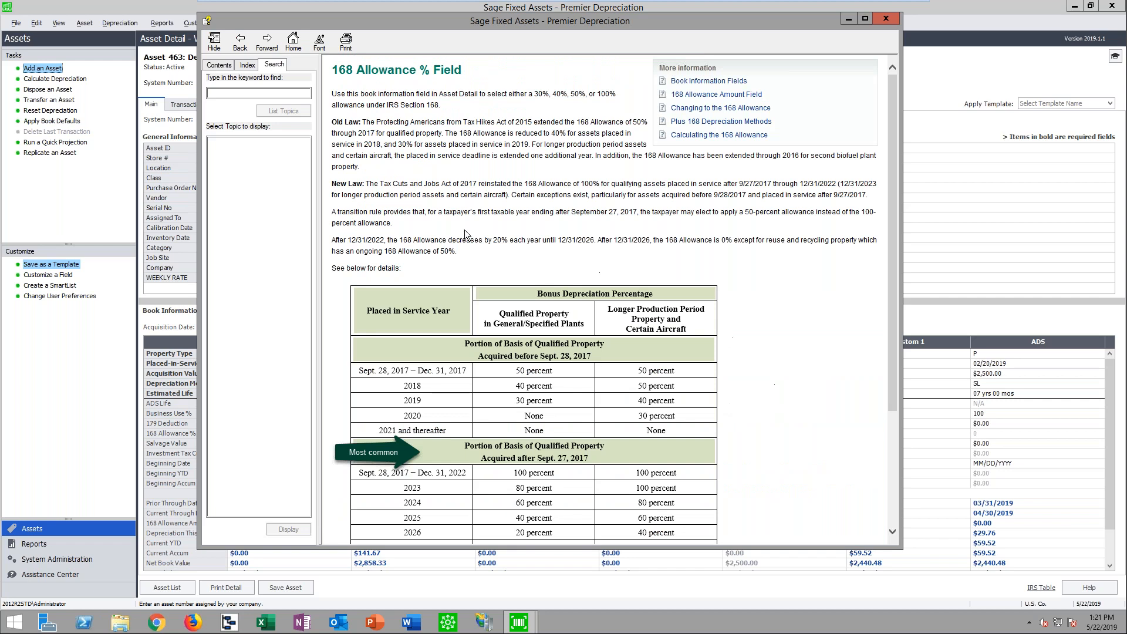
{"action": "left_click_drag", "start_coordinate": [332, 184], "coordinate": [444, 197]}
{"action": "left_click_drag", "start_coordinate": [368, 170], "coordinate": [345, 121]}
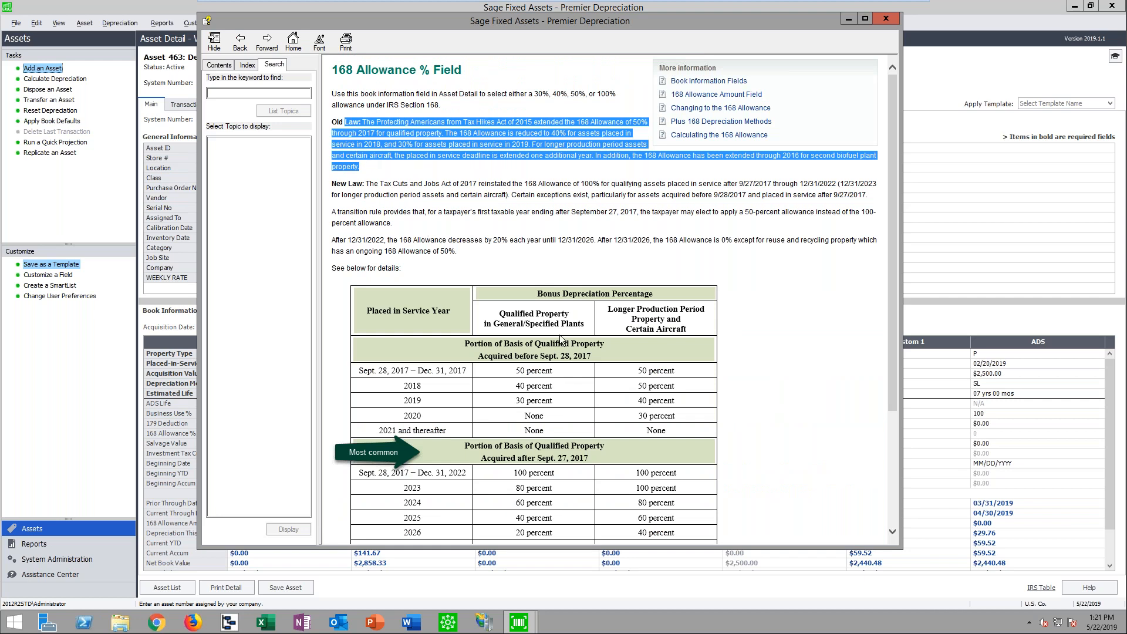
{"action": "left_click_drag", "start_coordinate": [895, 367], "coordinate": [898, 416]}
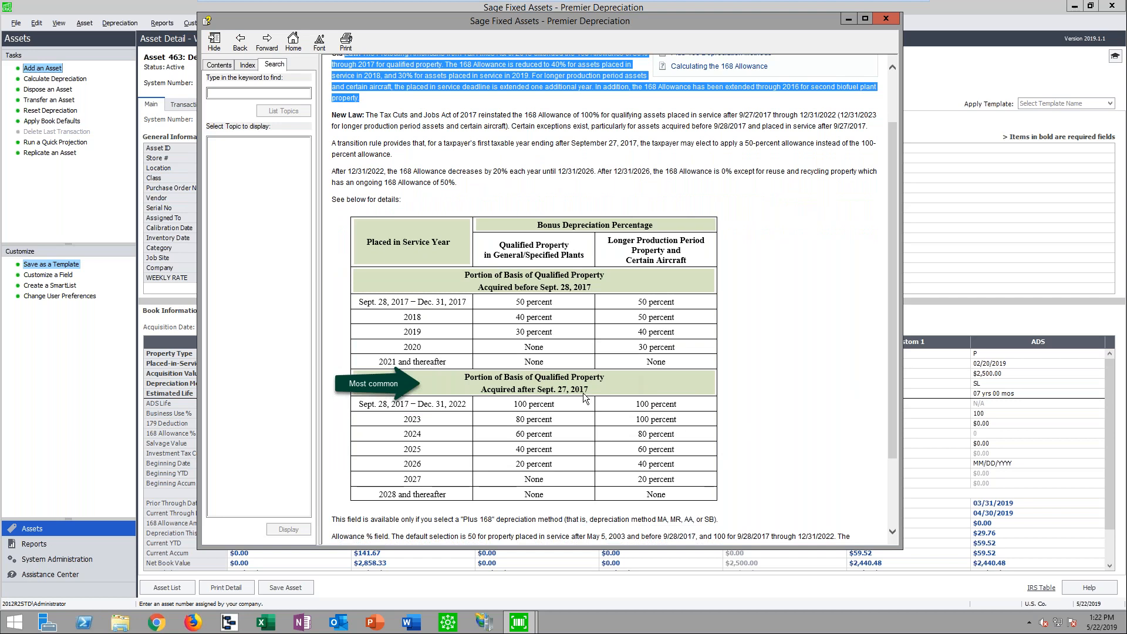
{"action": "left_click", "coordinate": [886, 18]}
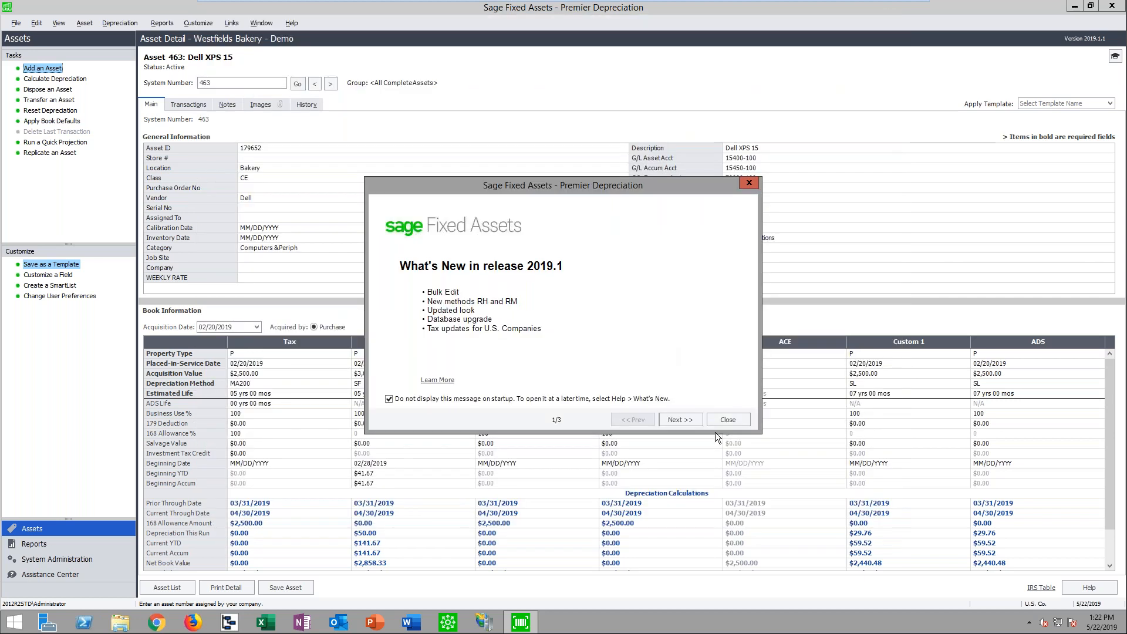
{"action": "left_click", "coordinate": [736, 421]}
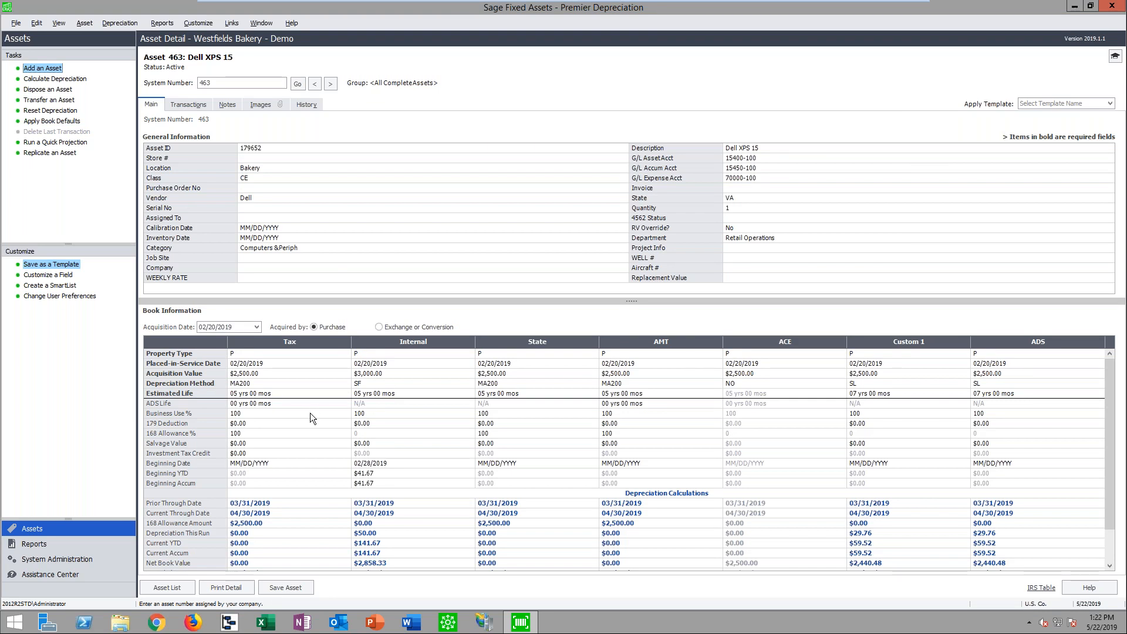
Open the MACRS Convention Switch from the asset's detail view and close it
{"action": "left_click", "coordinate": [126, 22]}
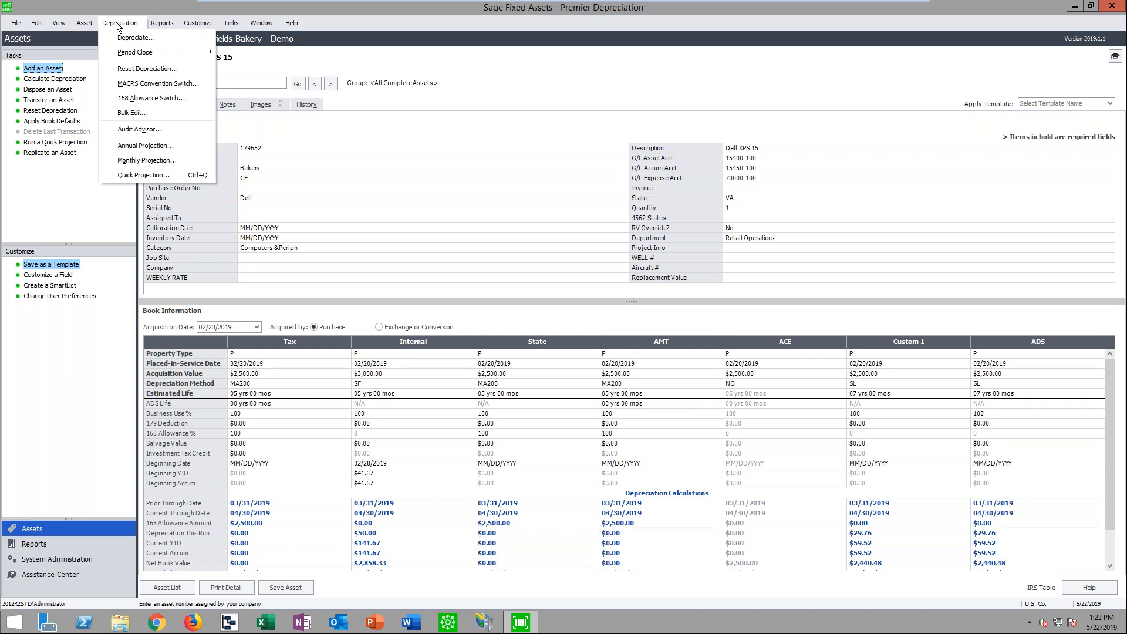
{"action": "left_click", "coordinate": [158, 84]}
{"action": "left_click", "coordinate": [498, 337]}
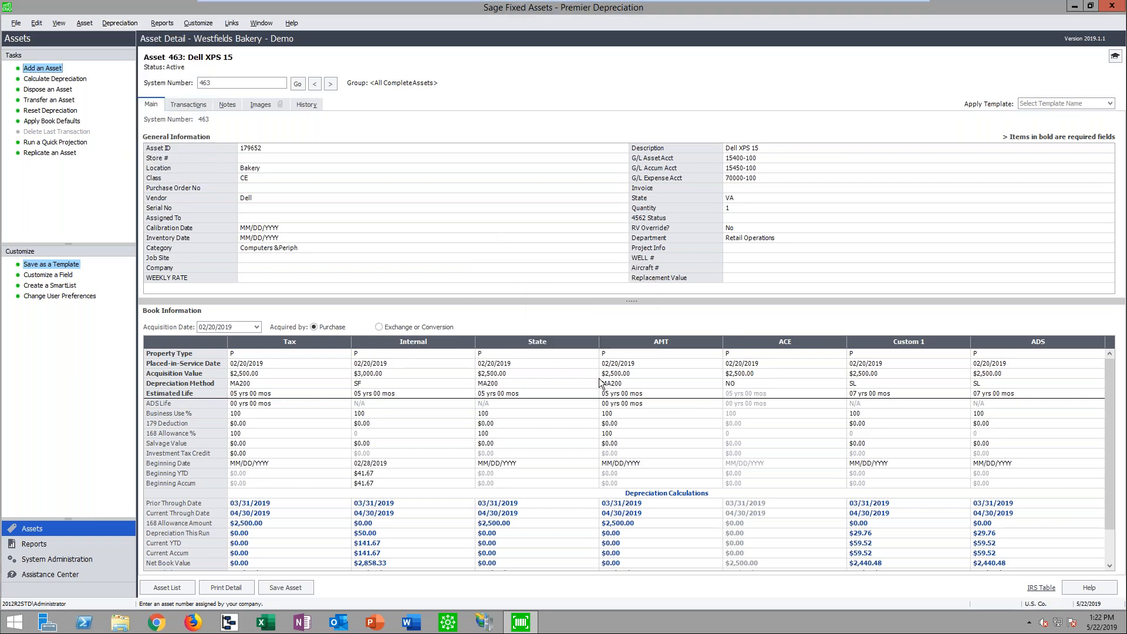
Try the MACRS Convention Switch with fiscal year end 12/31/2018 and the midquarter convention, and cancel the dialog
{"action": "left_click", "coordinate": [561, 321]}
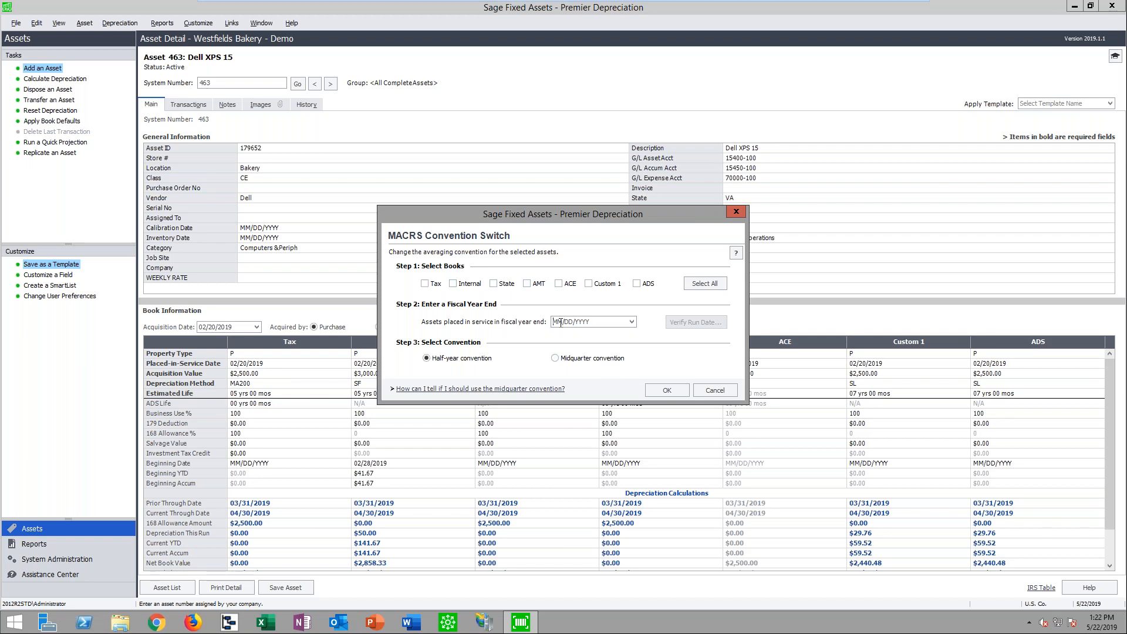
{"action": "left_click", "coordinate": [428, 285]}
{"action": "left_click", "coordinate": [693, 349]}
{"action": "left_click", "coordinate": [557, 322]}
{"action": "type", "text": "12/31/2018"}
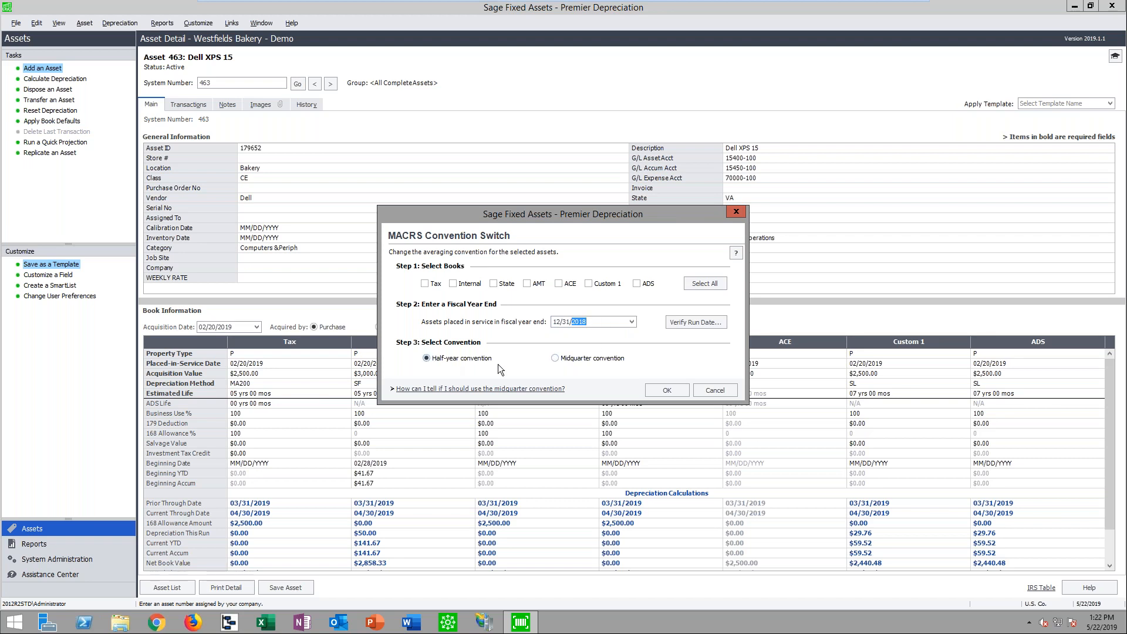
{"action": "left_click", "coordinate": [556, 359]}
{"action": "left_click", "coordinate": [720, 391]}
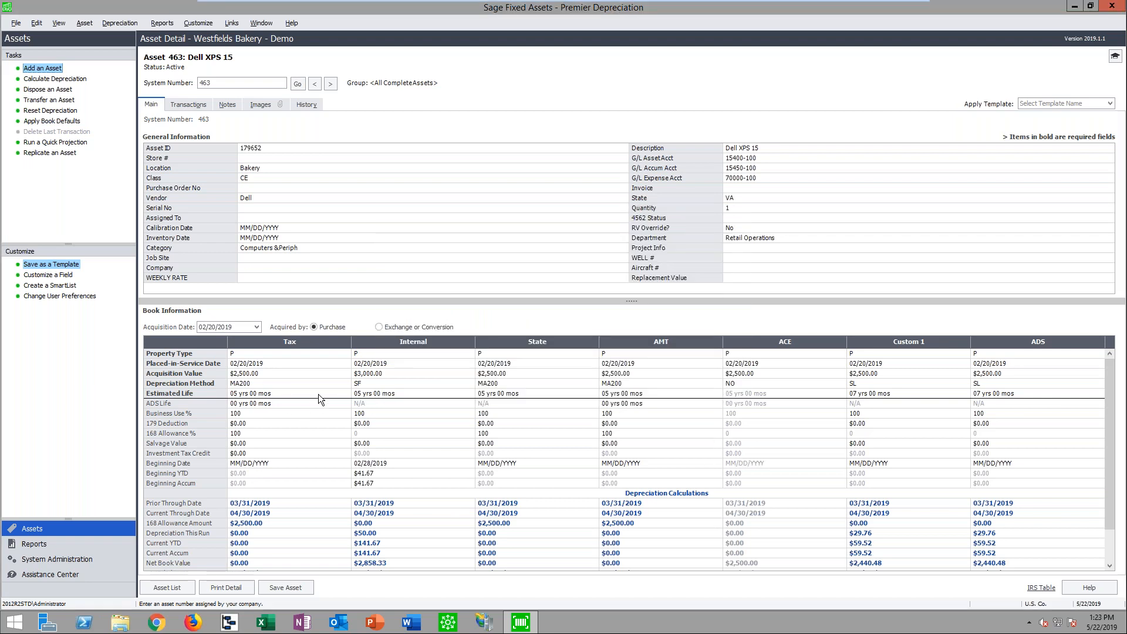
Enlarge the Book Information area and review the Tax book's depreciation method list and 168 Allowance % field for asset 463
{"action": "left_click_drag", "start_coordinate": [643, 300], "coordinate": [644, 285]}
{"action": "left_click", "coordinate": [286, 368]}
{"action": "left_click", "coordinate": [346, 368]}
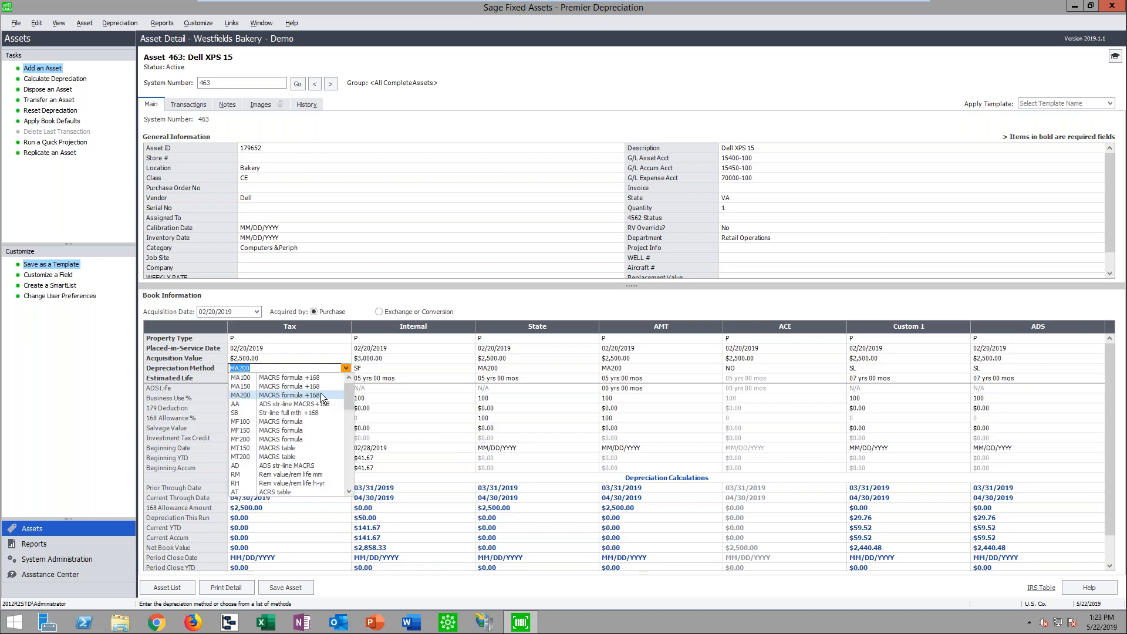
{"action": "left_click", "coordinate": [494, 302]}
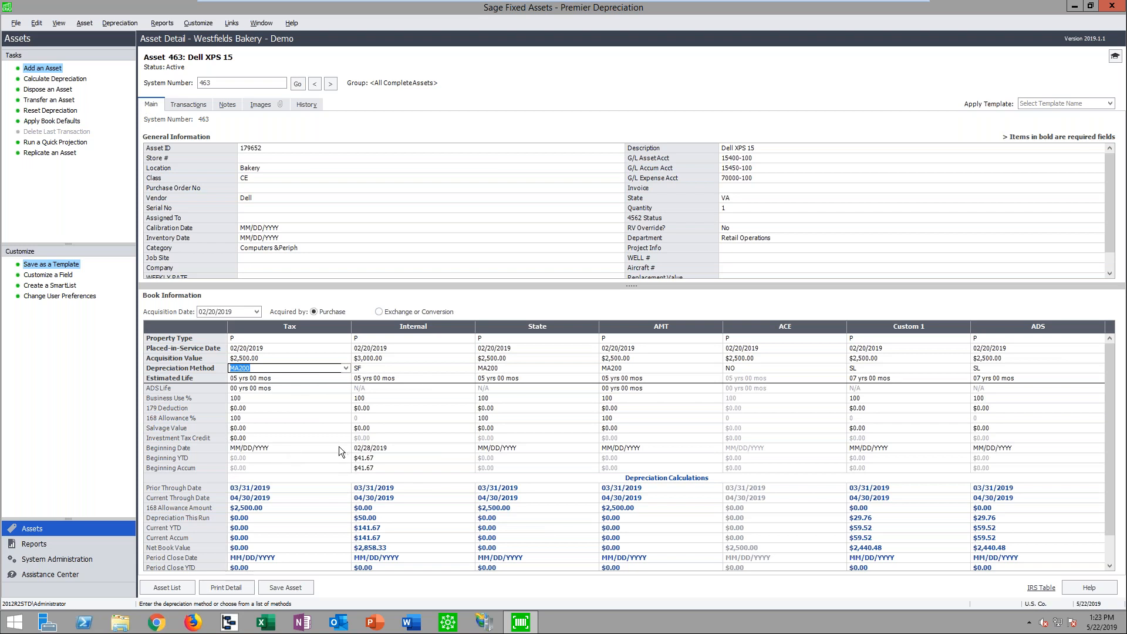
{"action": "left_click", "coordinate": [266, 417]}
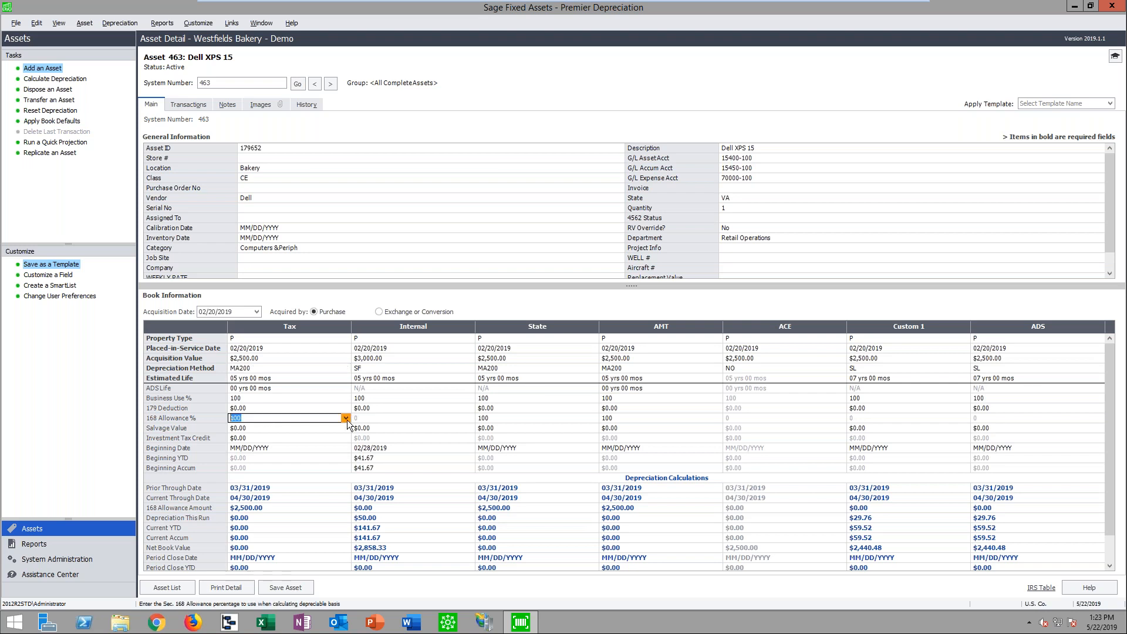
{"action": "left_click", "coordinate": [347, 418]}
{"action": "left_click", "coordinate": [347, 418]}
Open the 168 Allowance Switch, review its asset groups and allowance methods, and close it without applying
{"action": "left_click", "coordinate": [119, 23]}
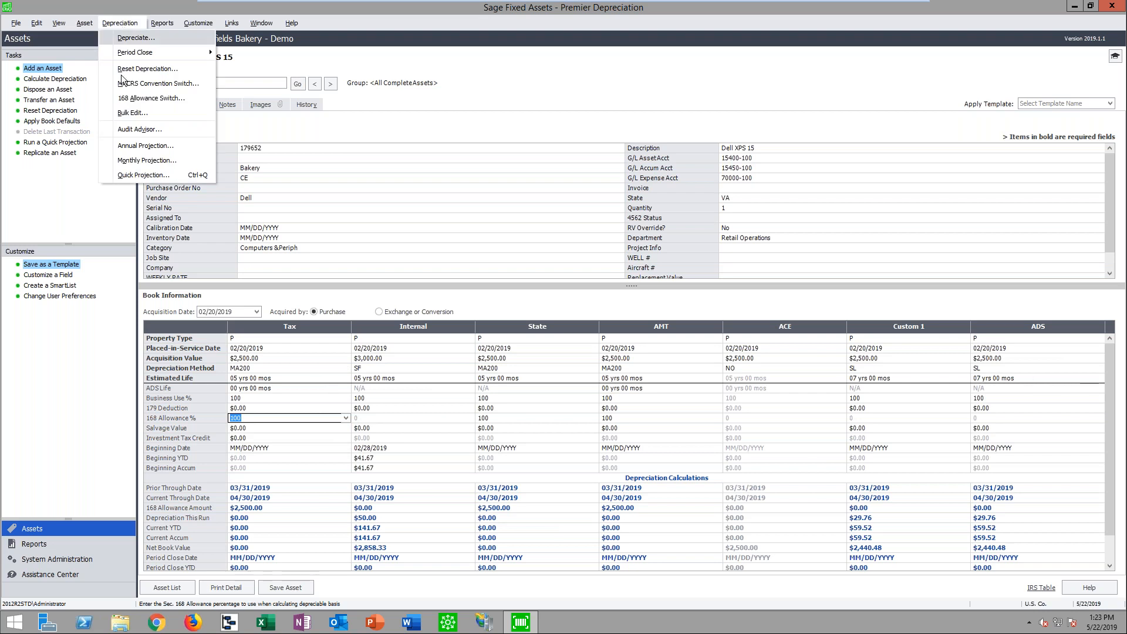
{"action": "left_click", "coordinate": [143, 97]}
{"action": "left_click", "coordinate": [499, 337]}
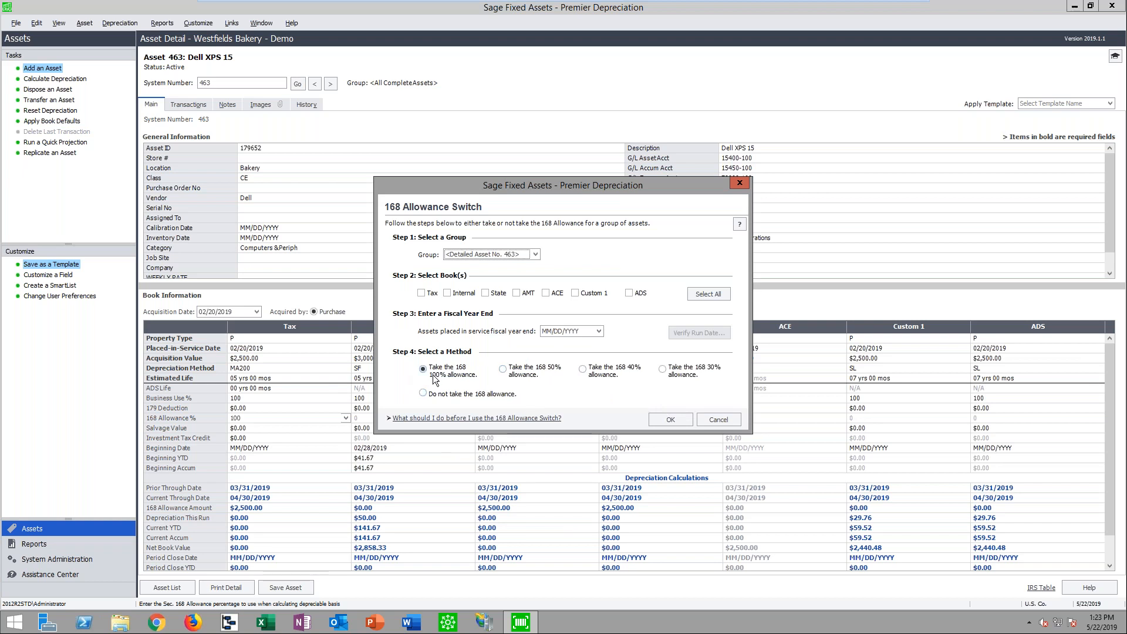
{"action": "left_click", "coordinate": [536, 254]}
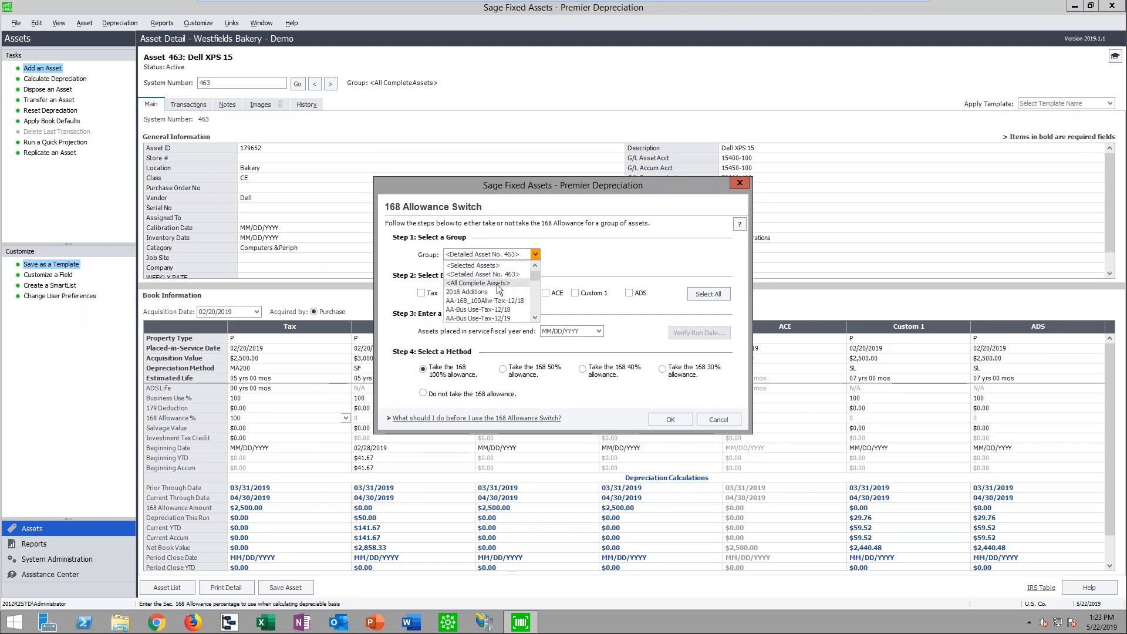
{"action": "left_click", "coordinate": [593, 245]}
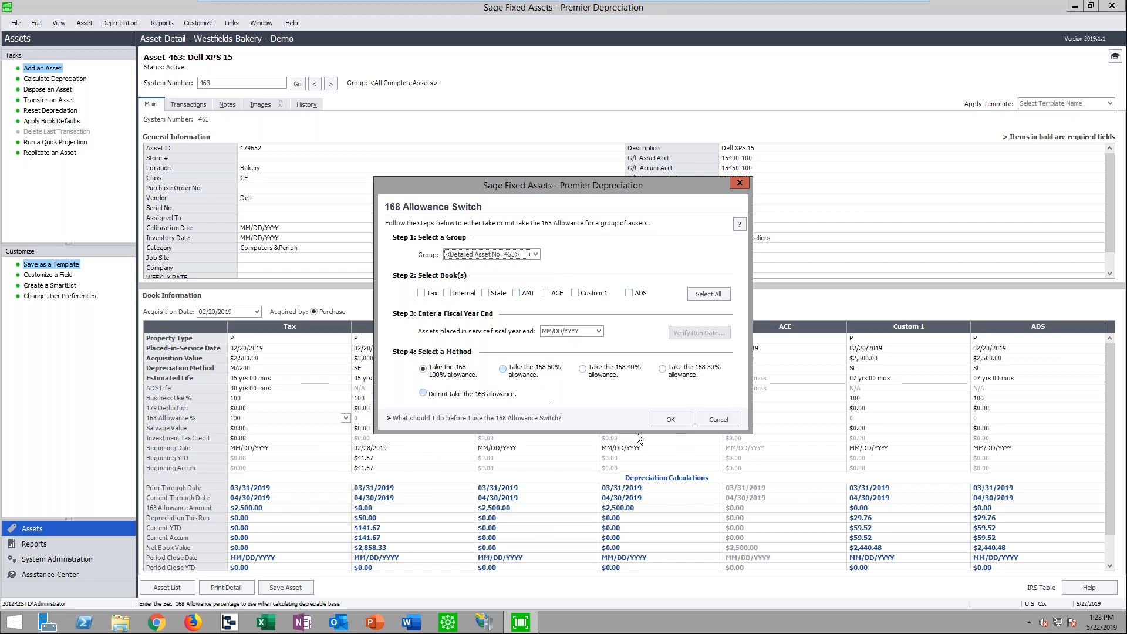
{"action": "left_click", "coordinate": [727, 421]}
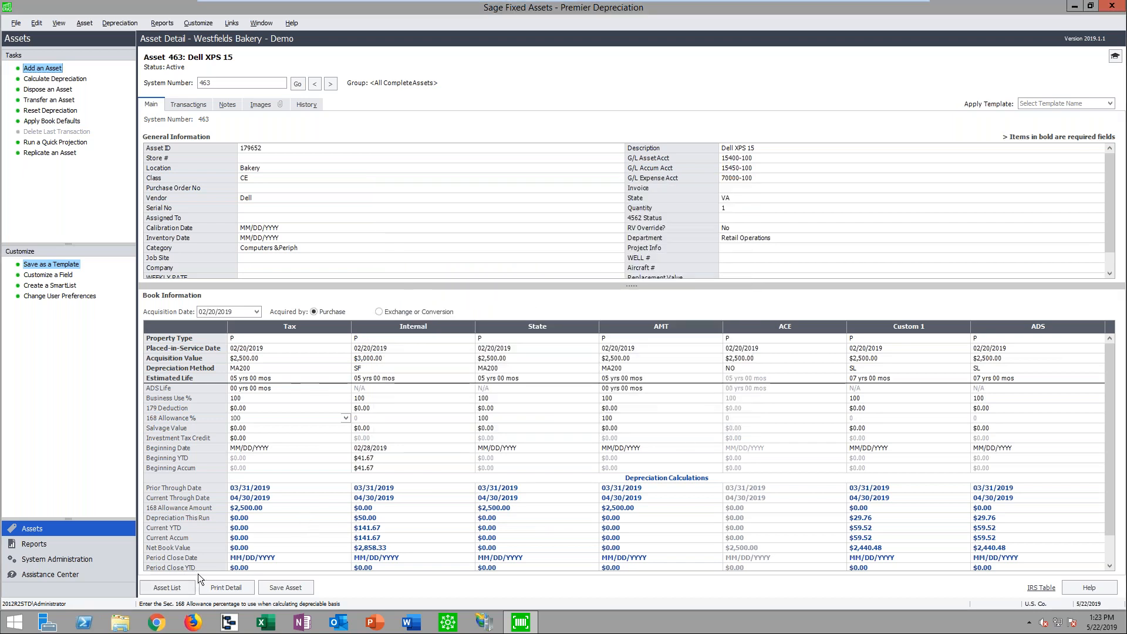
Return to the asset list, open asset 421 Equipment, and inspect its Tax book 168 Allowance %
{"action": "left_click", "coordinate": [169, 588]}
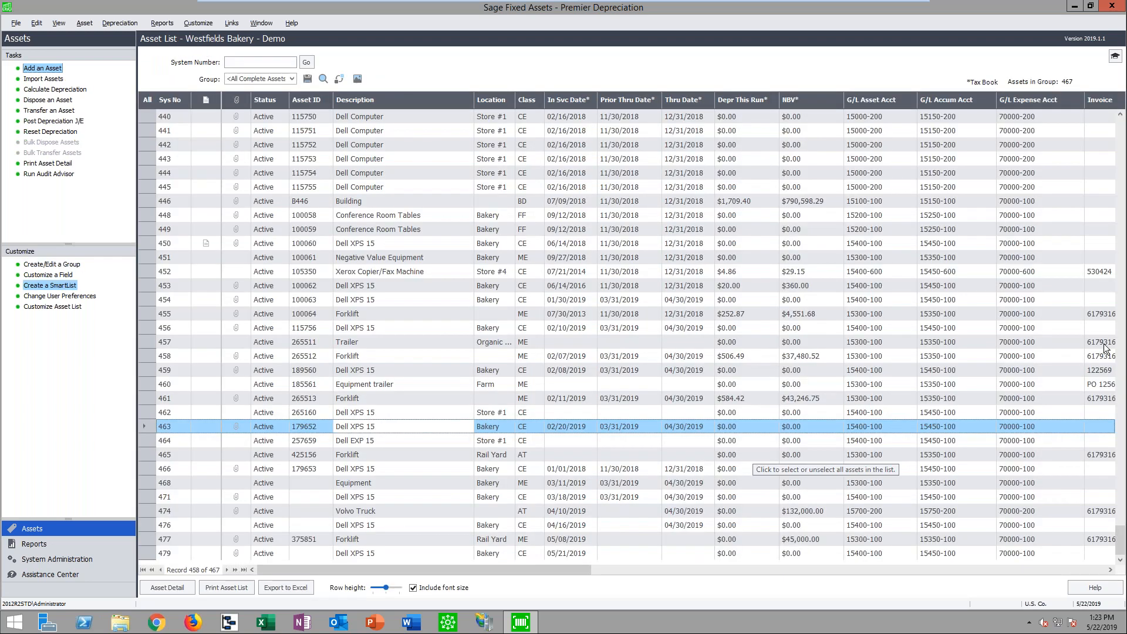
{"action": "left_click_drag", "start_coordinate": [1120, 543], "coordinate": [1121, 503]}
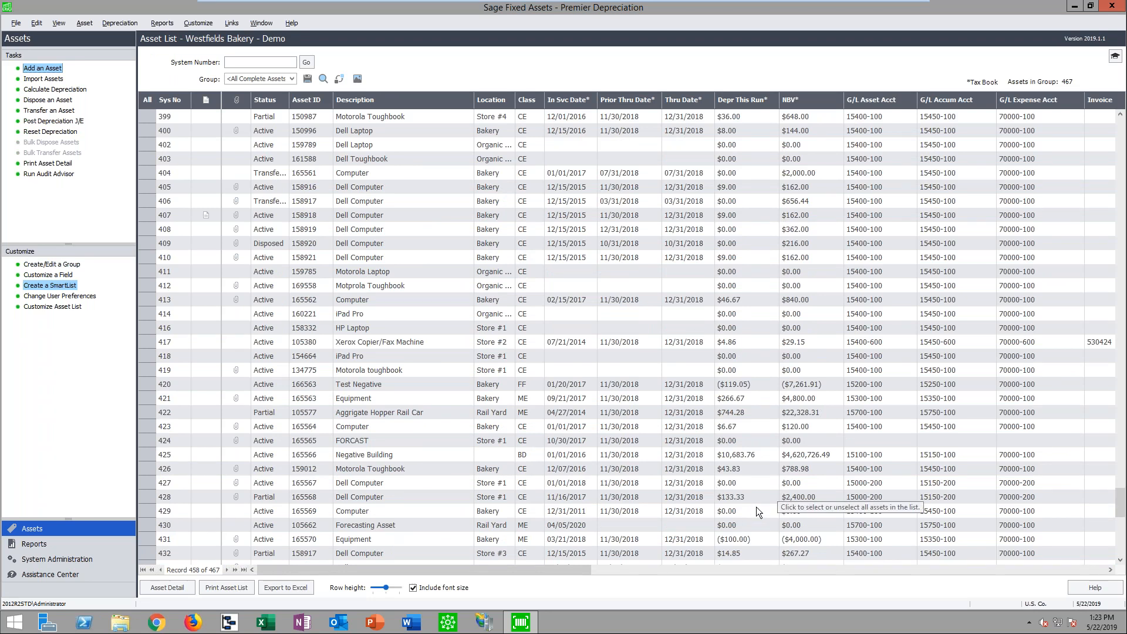
{"action": "double_click", "coordinate": [584, 399]}
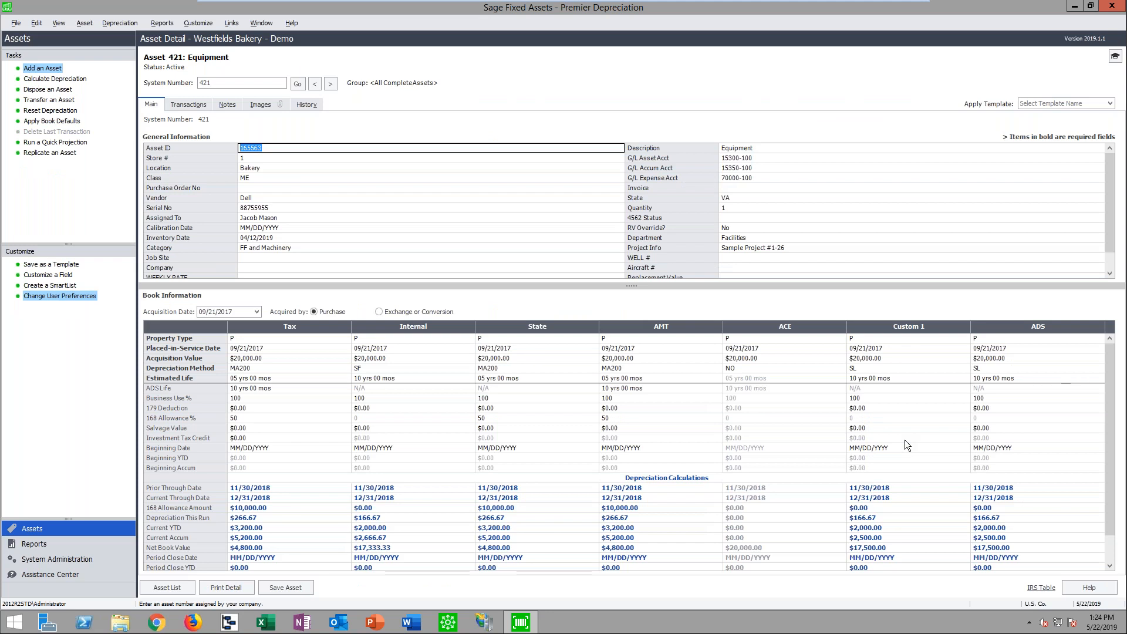
{"action": "left_click", "coordinate": [245, 418]}
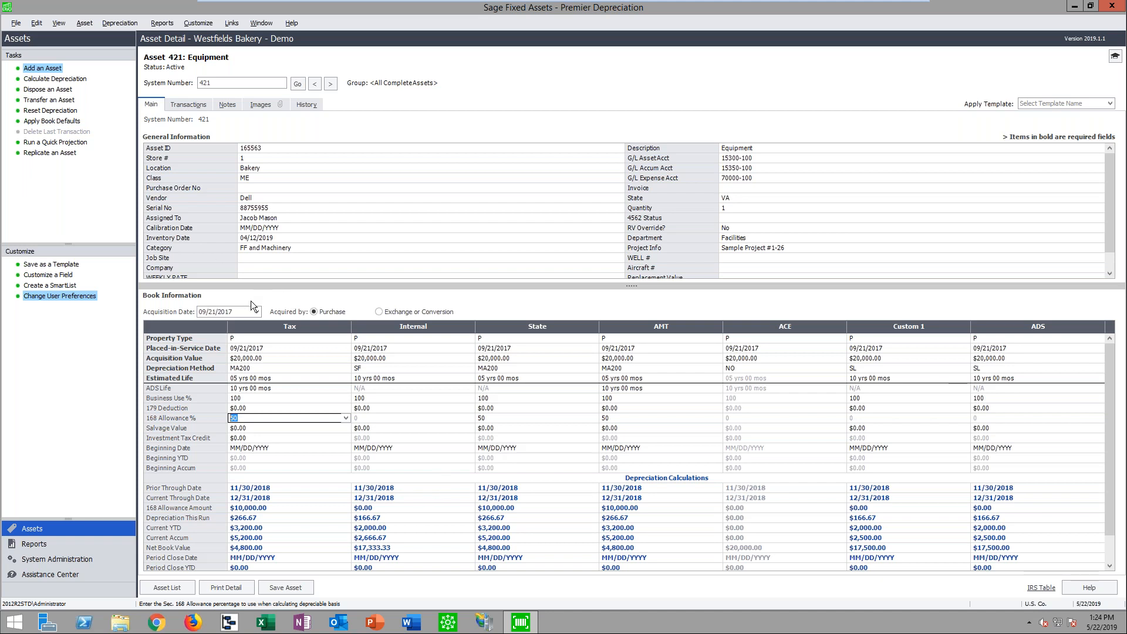
Review the Tax book's available depreciation methods, including RM and RH, and the Estimated Life field of asset 421
{"action": "left_click", "coordinate": [273, 369]}
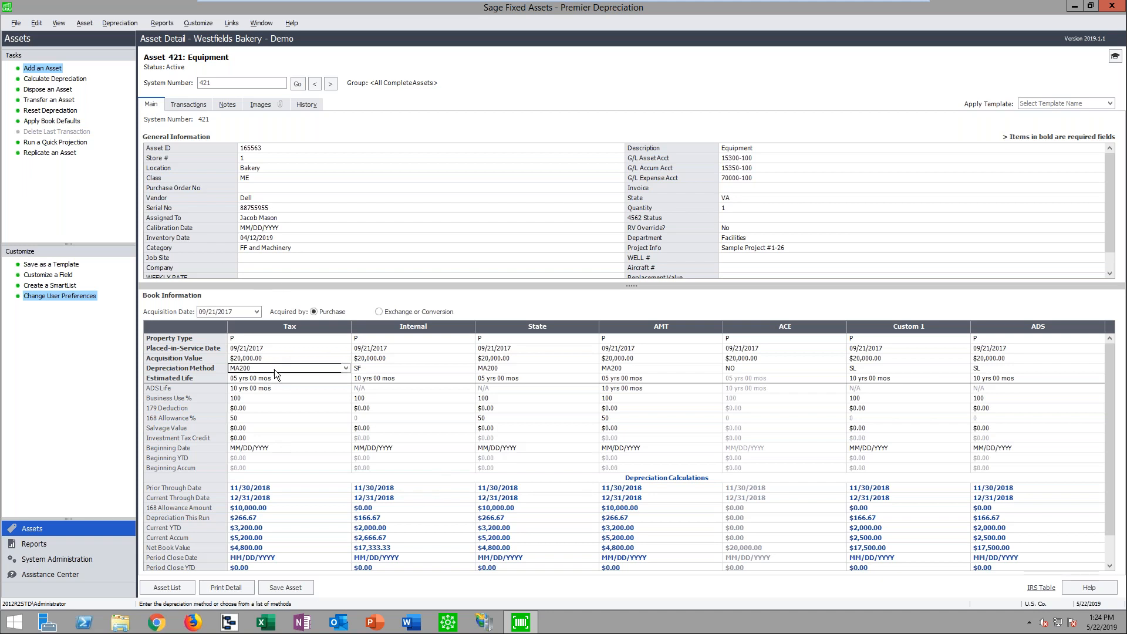
{"action": "left_click", "coordinate": [346, 368]}
{"action": "scroll", "coordinate": [359, 403], "scroll_direction": "down", "scroll_amount": 3}
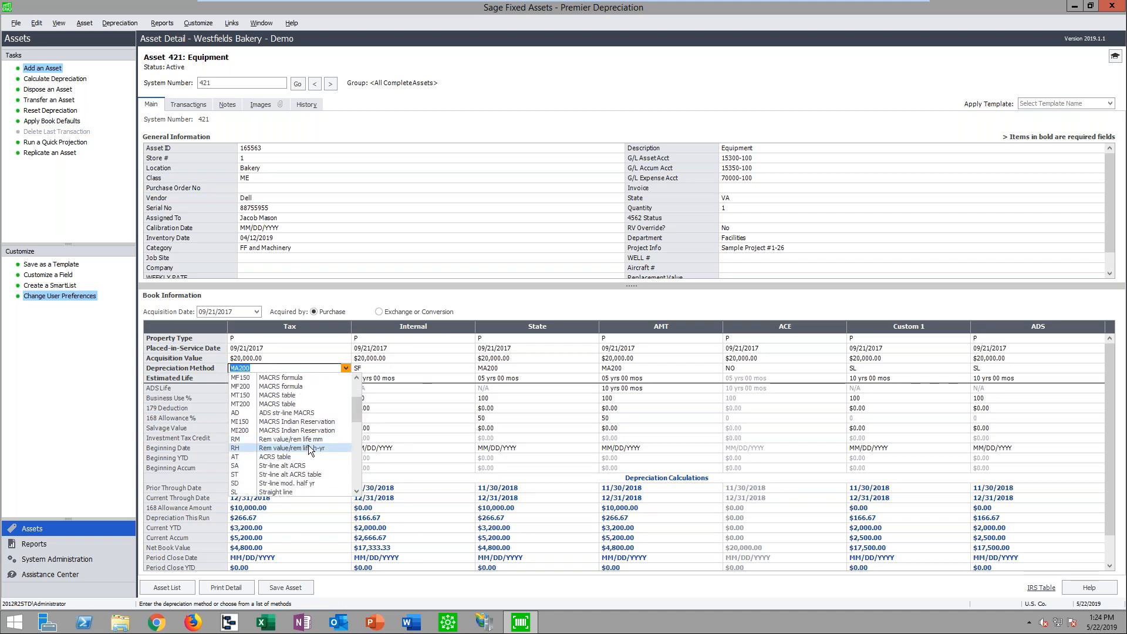
{"action": "left_click", "coordinate": [562, 301]}
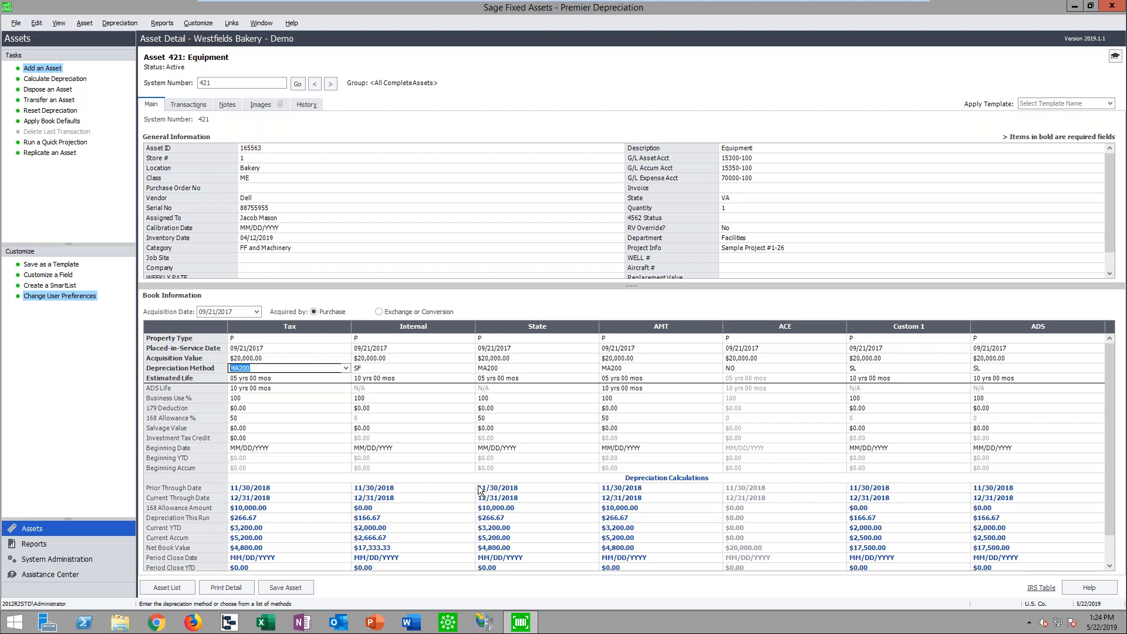
{"action": "left_click", "coordinate": [345, 368]}
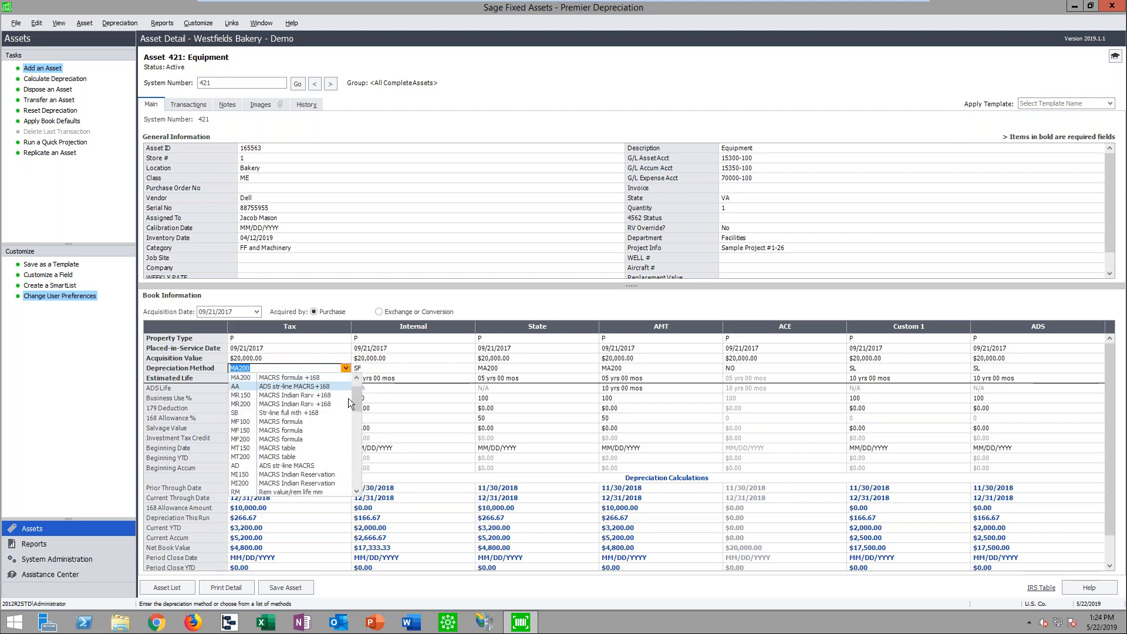
{"action": "left_click_drag", "start_coordinate": [357, 397], "coordinate": [356, 415]}
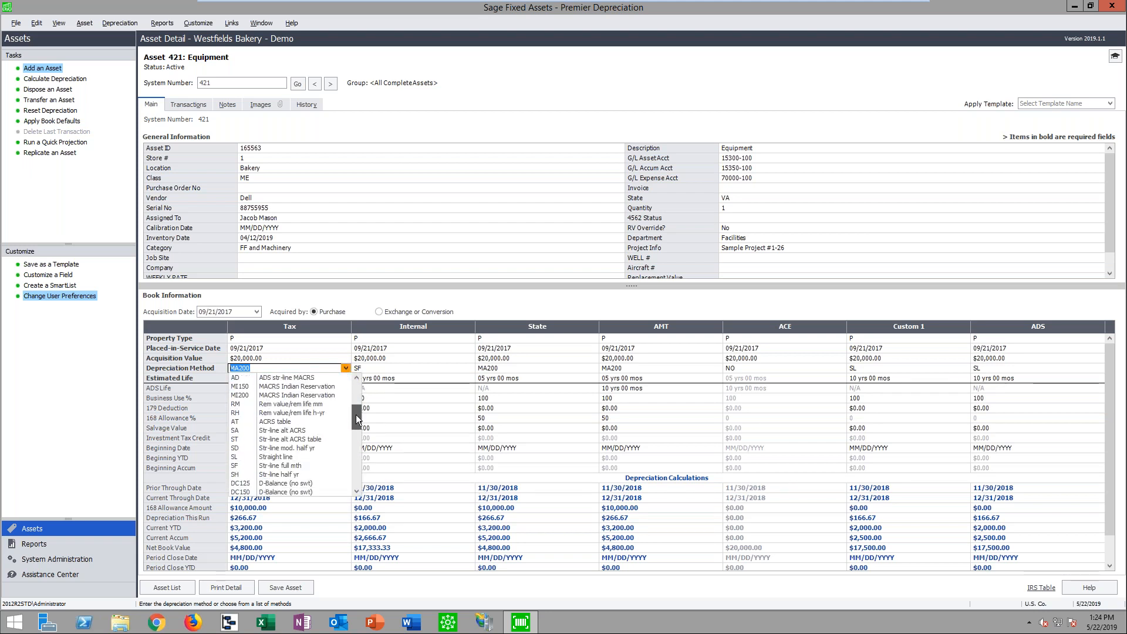
{"action": "left_click", "coordinate": [593, 293]}
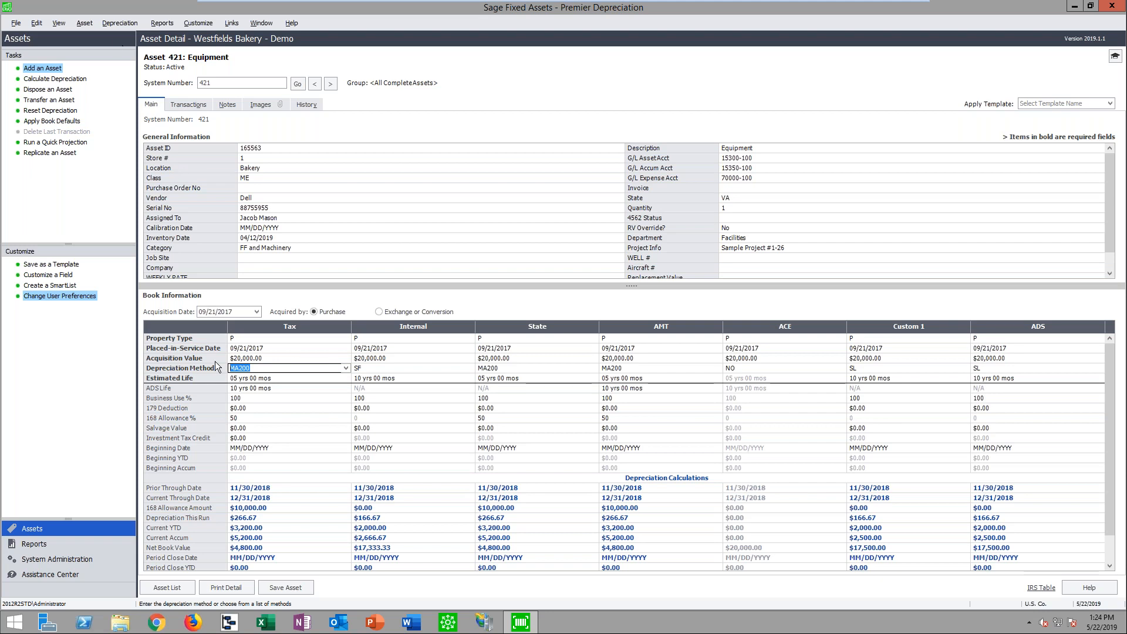
{"action": "left_click", "coordinate": [291, 377]}
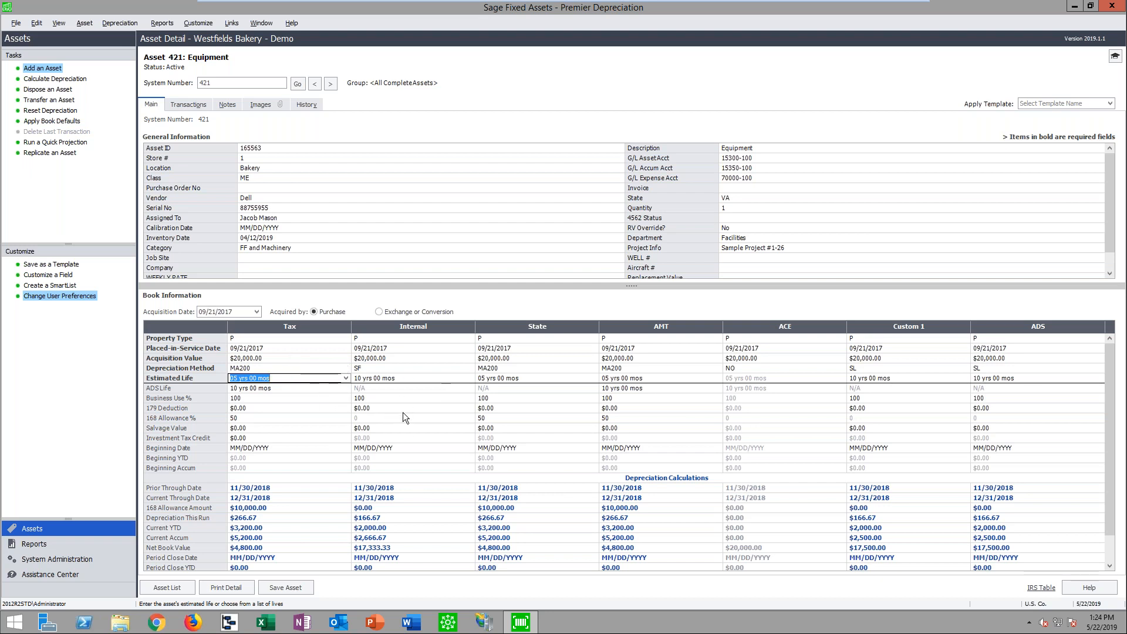
Start Bulk Edit, accept the user restriction notice, confirm having a current backup, and continue to Group and Books
{"action": "left_click", "coordinate": [120, 22]}
{"action": "left_click", "coordinate": [147, 111]}
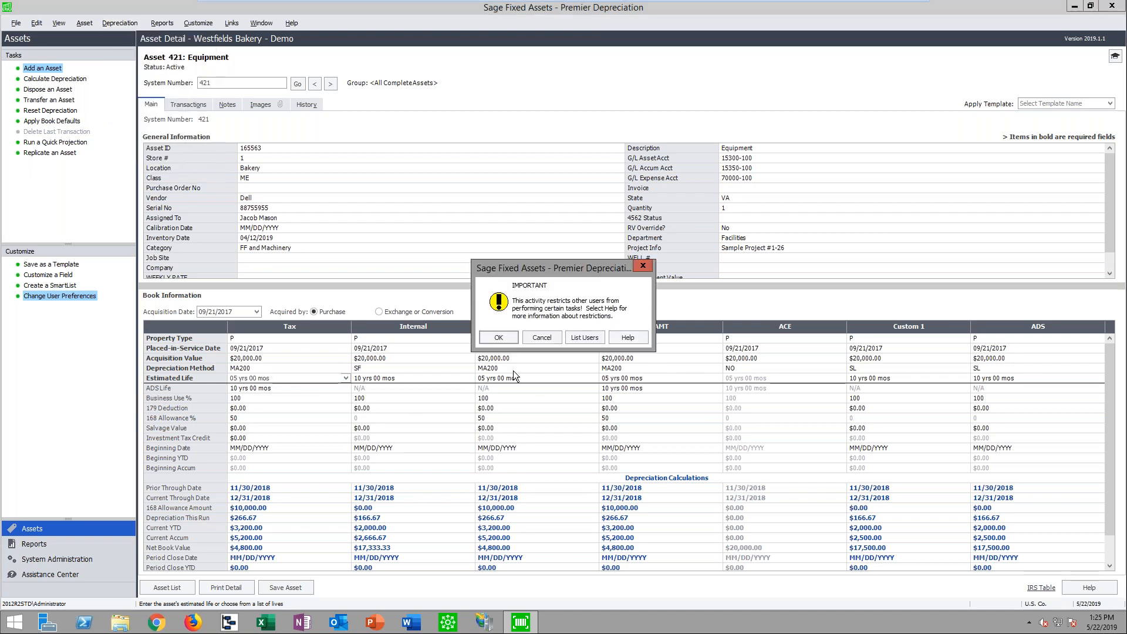
{"action": "left_click", "coordinate": [504, 339]}
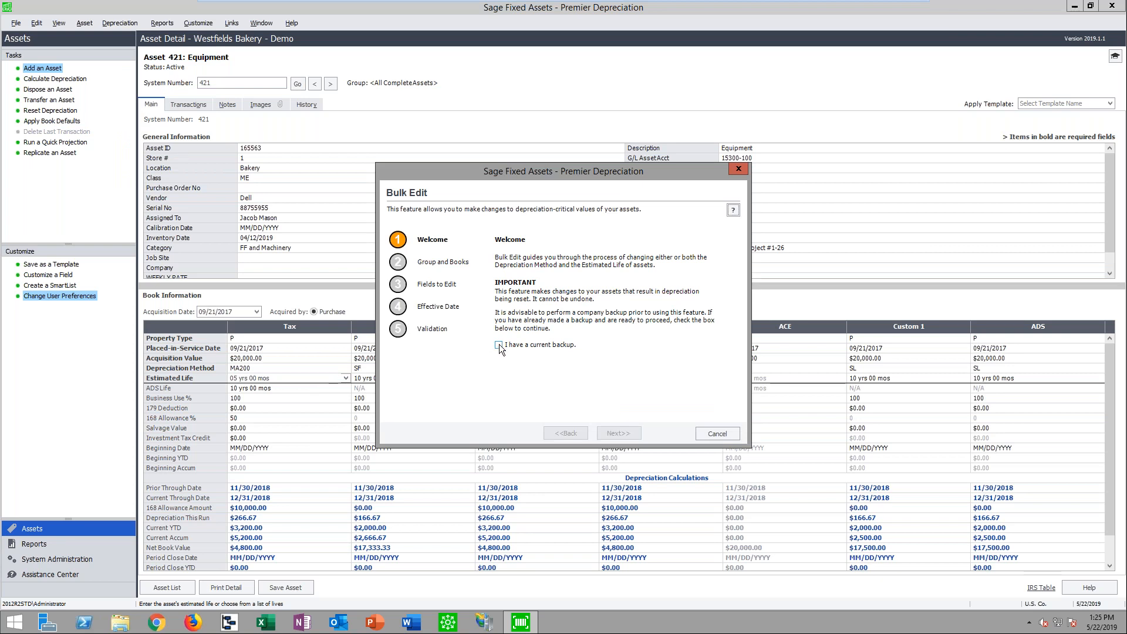
{"action": "left_click", "coordinate": [498, 345]}
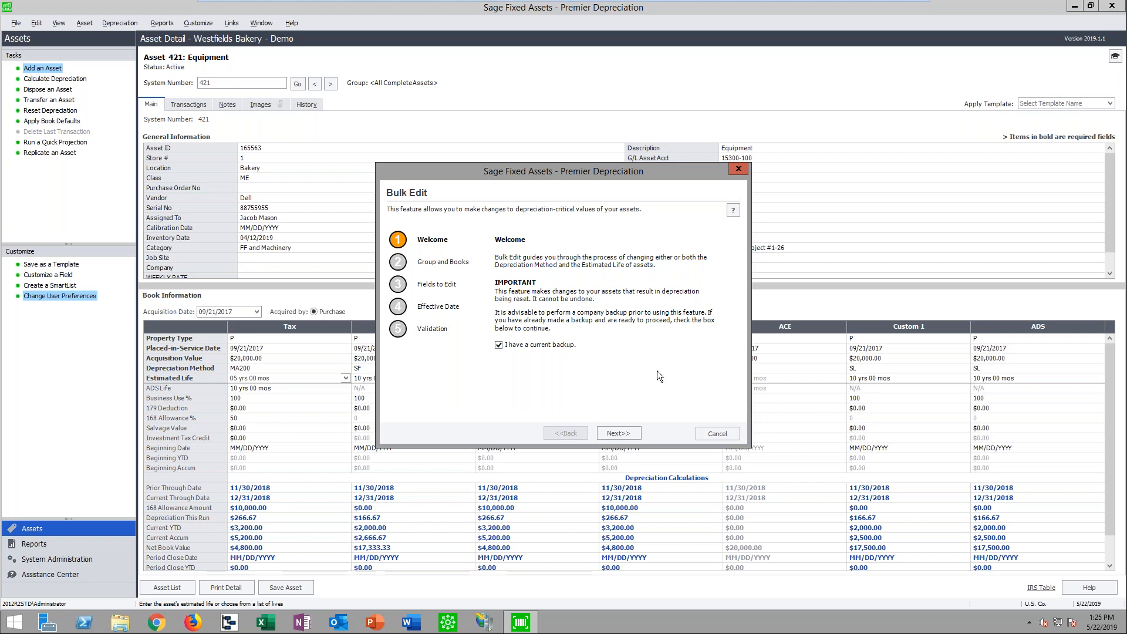
{"action": "left_click", "coordinate": [618, 433]}
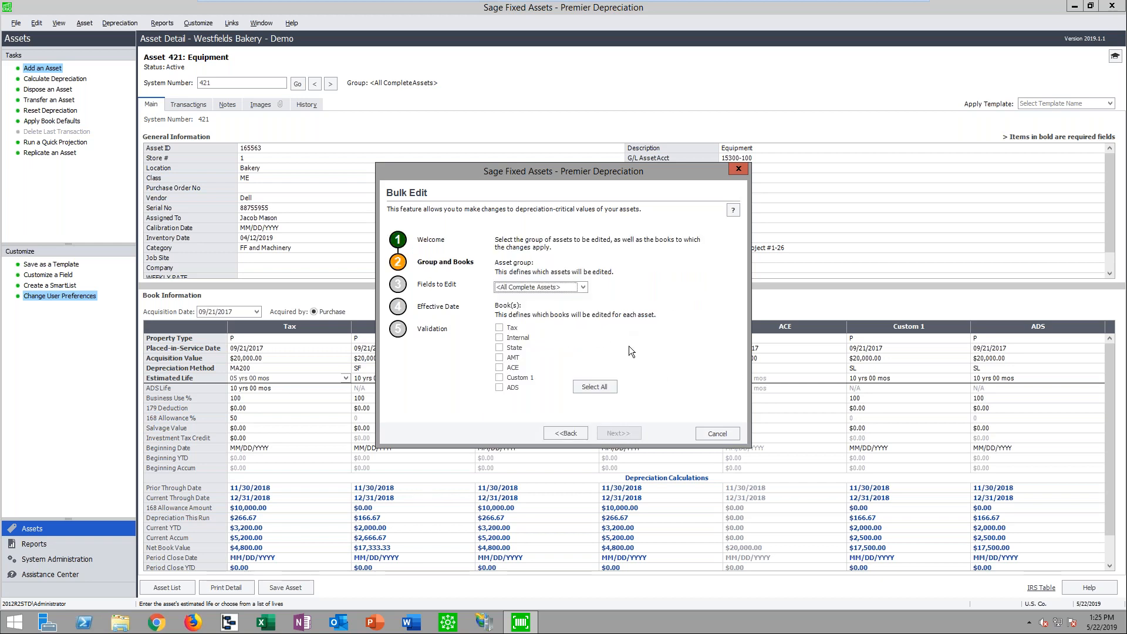
Choose the All Complete Assets group and the Tax and Internal books for the bulk edit, and continue to Fields to Edit
{"action": "left_click", "coordinate": [583, 287]}
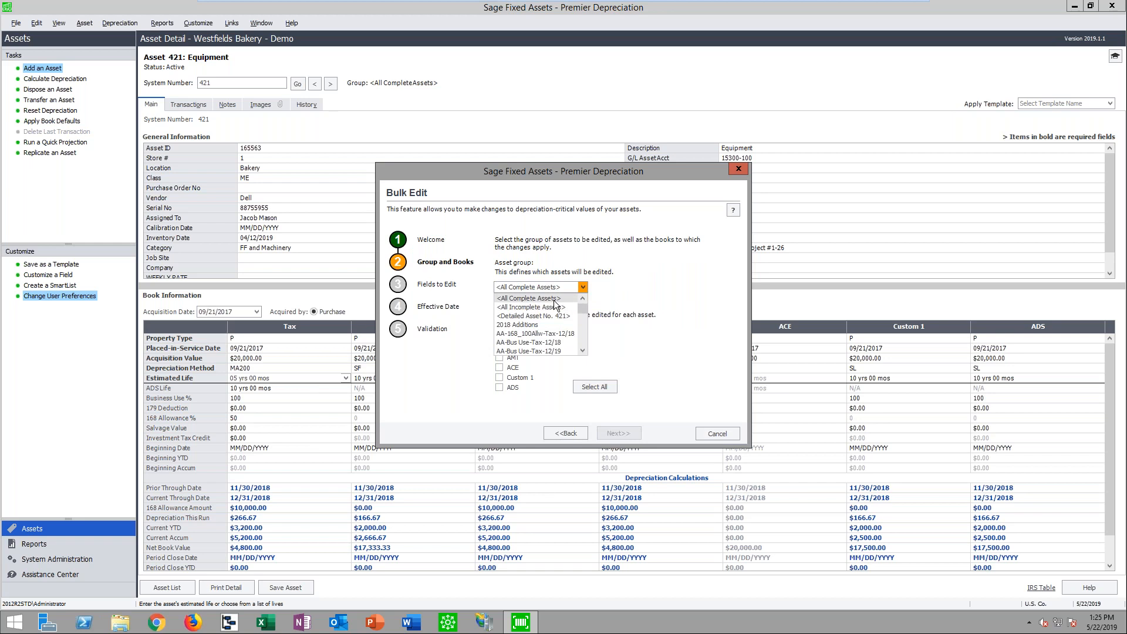
{"action": "left_click", "coordinate": [546, 299]}
{"action": "left_click", "coordinate": [583, 288]}
{"action": "left_click", "coordinate": [583, 288]}
{"action": "left_click", "coordinate": [499, 327]}
{"action": "left_click", "coordinate": [499, 338]}
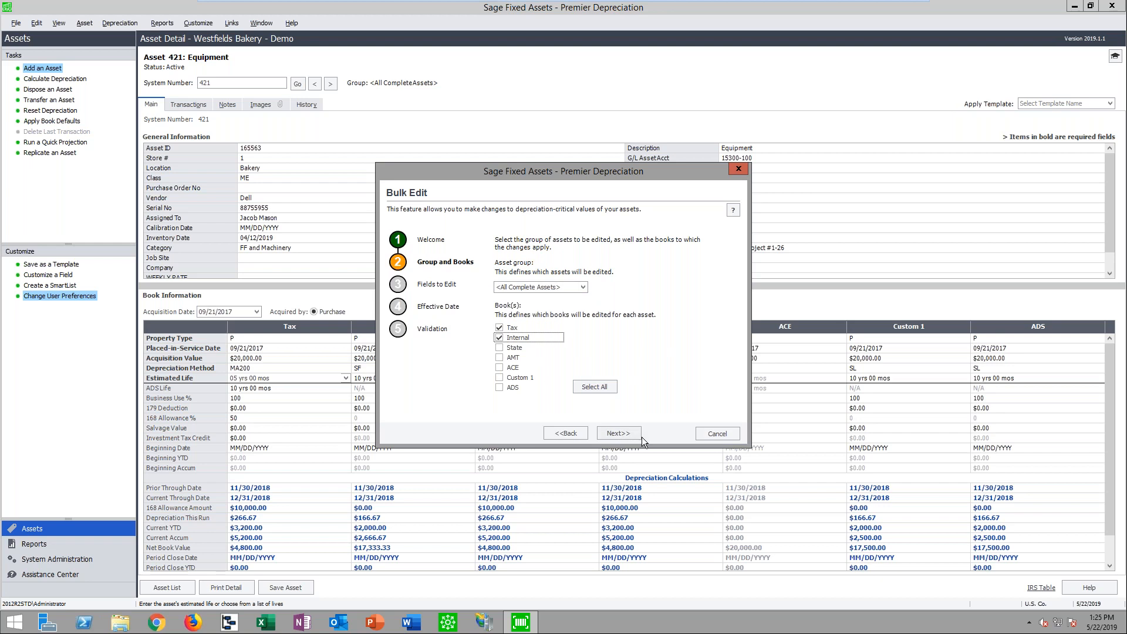
{"action": "left_click", "coordinate": [627, 432]}
Enable the Depreciation Method change and look through its From and To method lists
{"action": "left_click", "coordinate": [514, 267]}
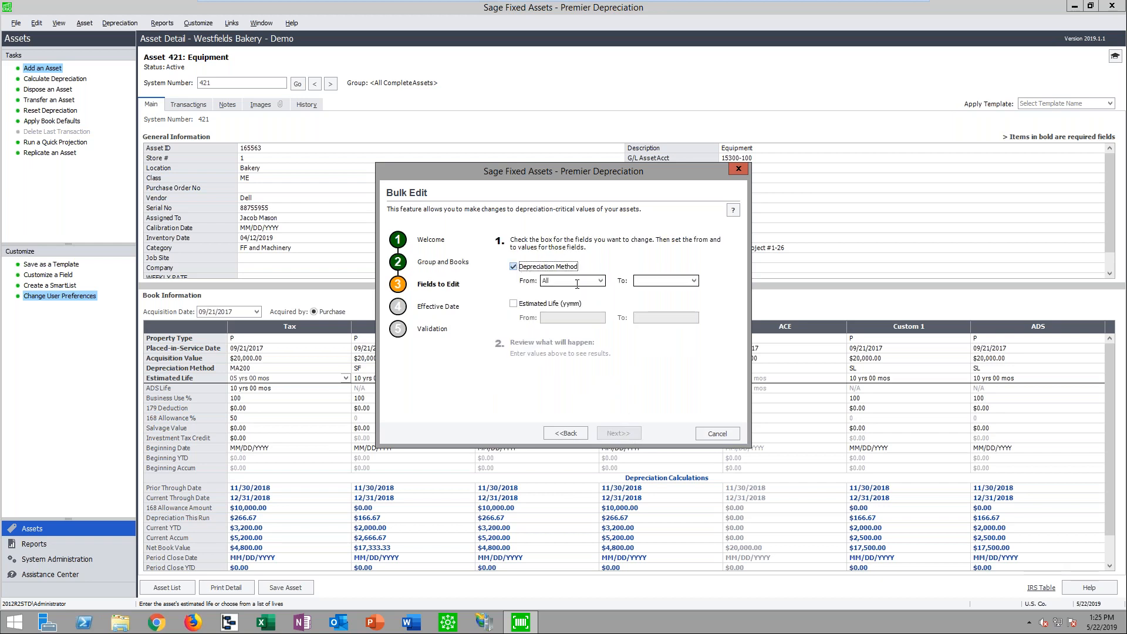
{"action": "left_click", "coordinate": [600, 281]}
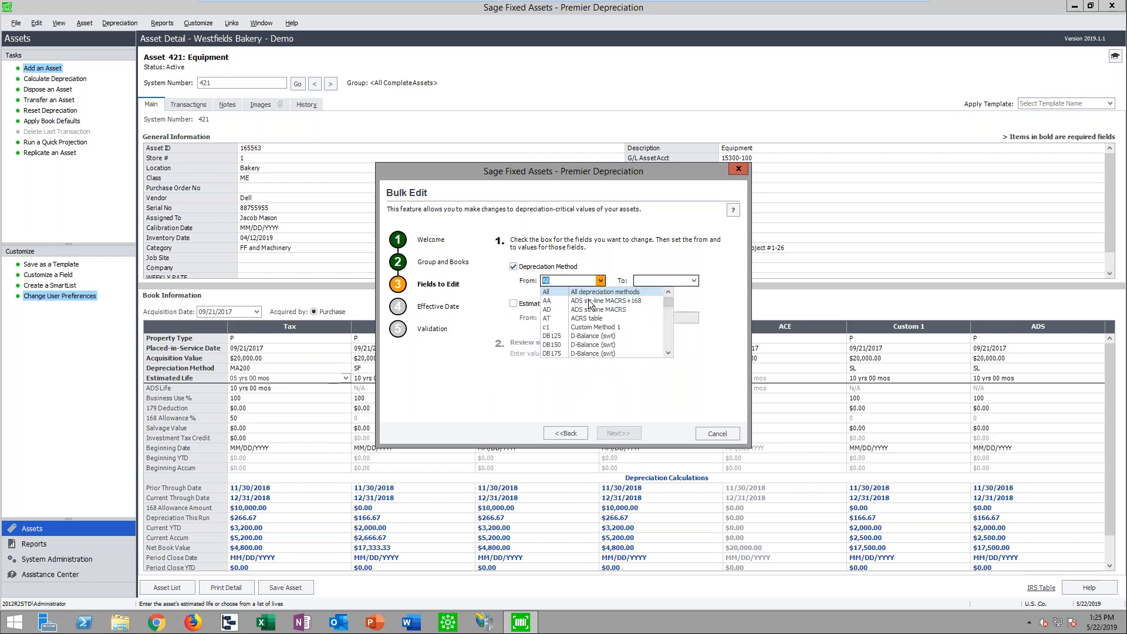
{"action": "left_click", "coordinate": [695, 280]}
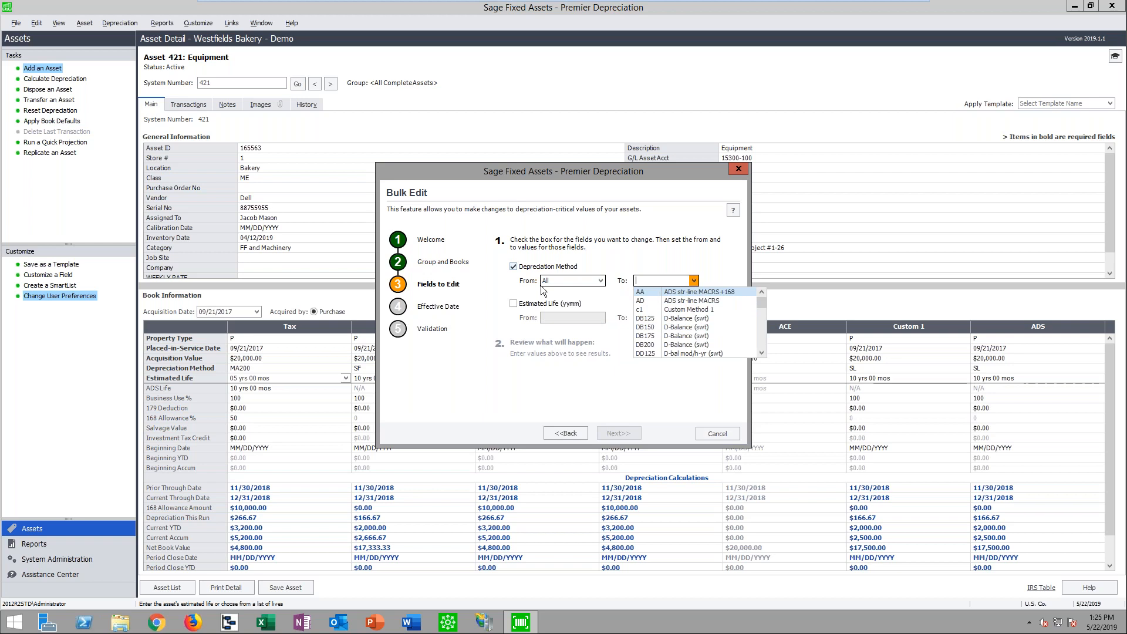
Restrict the bulk edit to Estimated Life, enter a new life for assets with 05 yrs 00 mos, and continue to Effective Date
{"action": "left_click", "coordinate": [513, 303]}
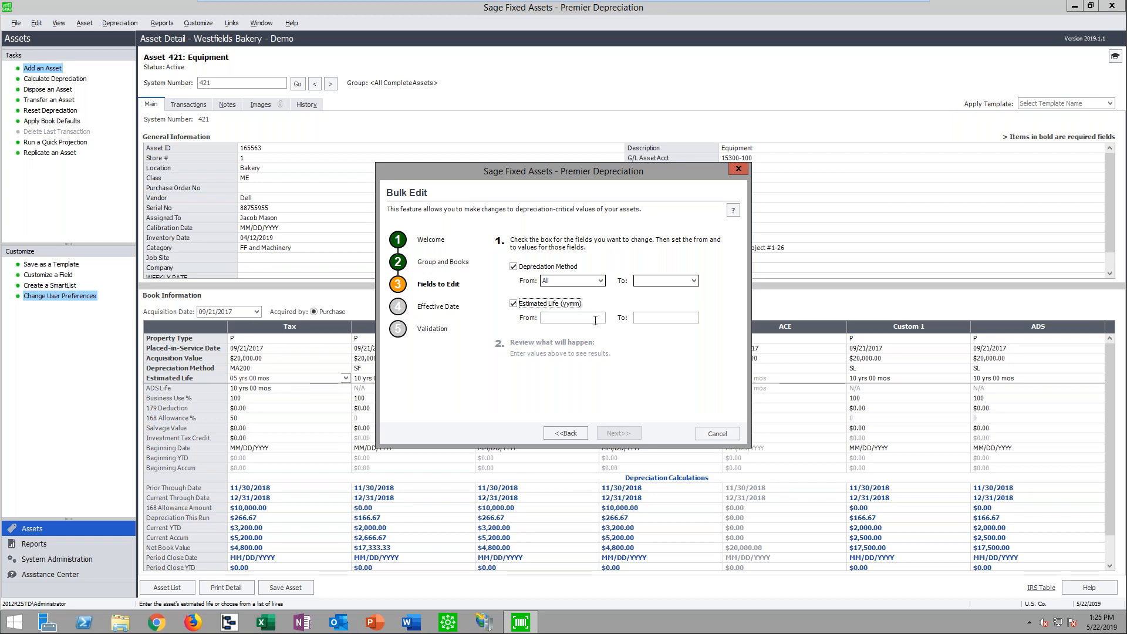
{"action": "left_click", "coordinate": [513, 267]}
{"action": "left_click", "coordinate": [556, 319]}
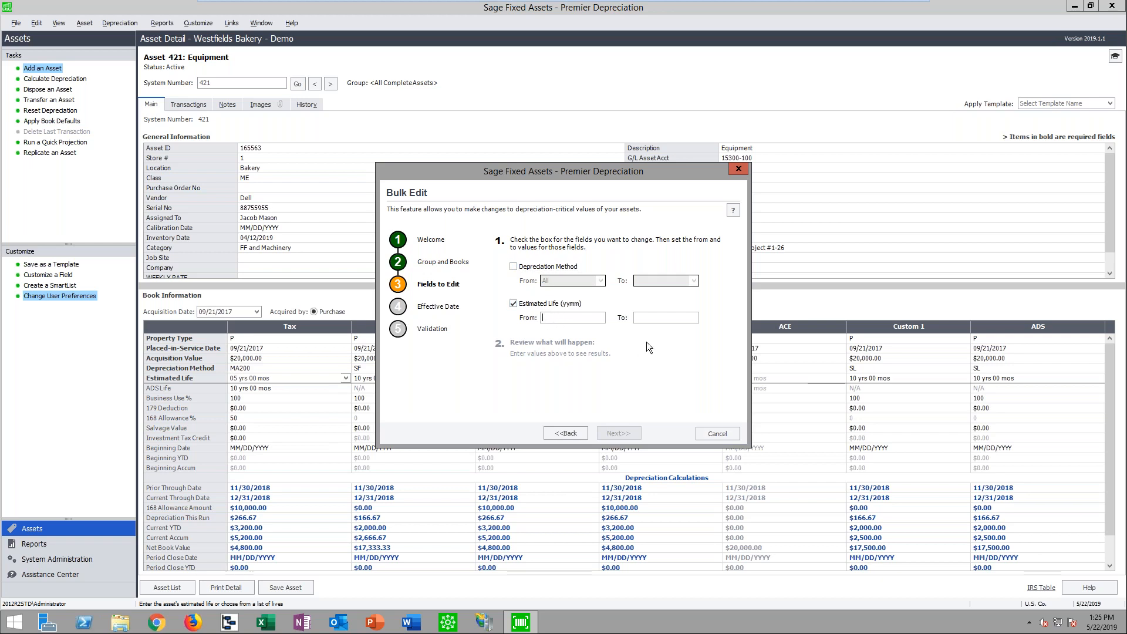
{"action": "type", "text": "05 yrs 00 mos"}
{"action": "key", "text": "Tab"}
{"action": "type", "text": "190"}
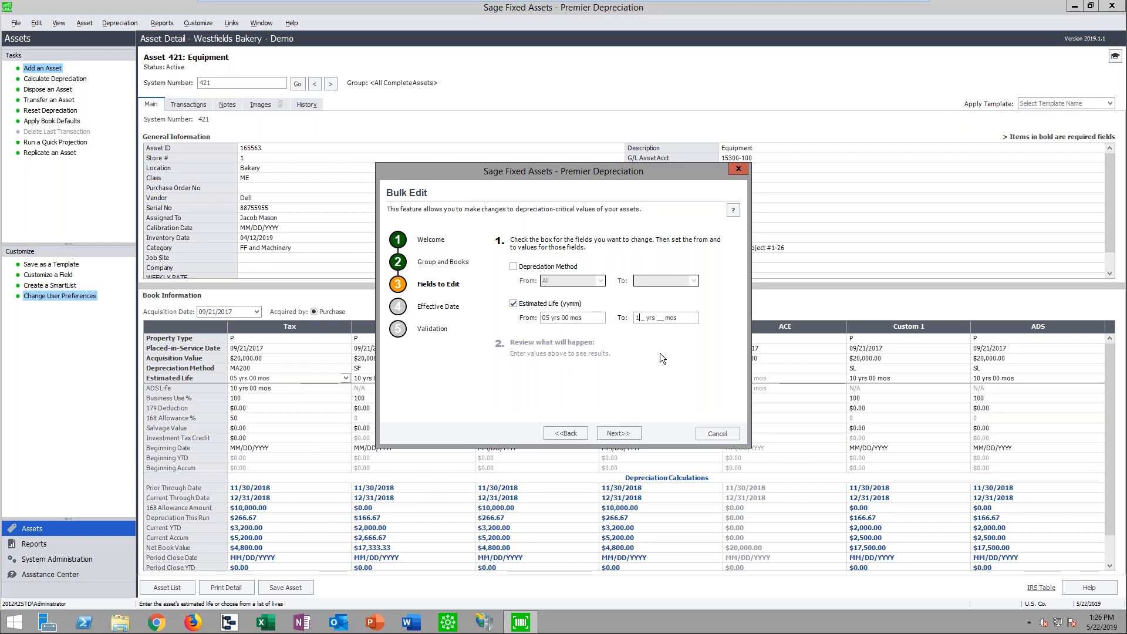
{"action": "type", "text": "00"}
{"action": "left_click", "coordinate": [624, 431]}
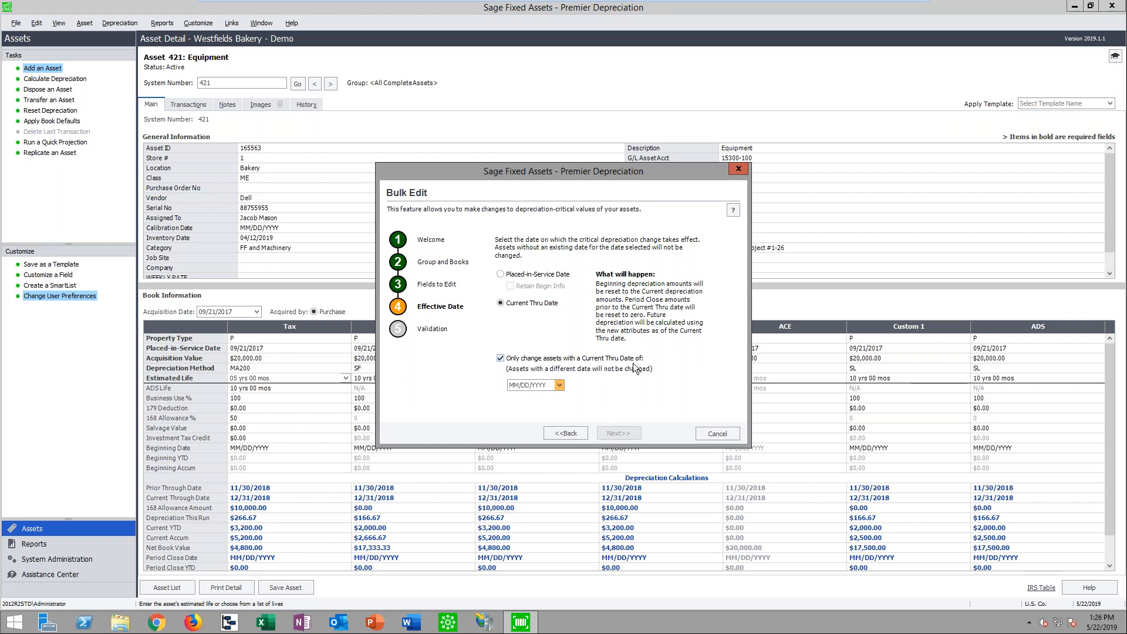
Make the bulk edit effective from the Placed-in-Service Date with Retain Begin Info and no date restriction, and run the validation
{"action": "left_click", "coordinate": [500, 358]}
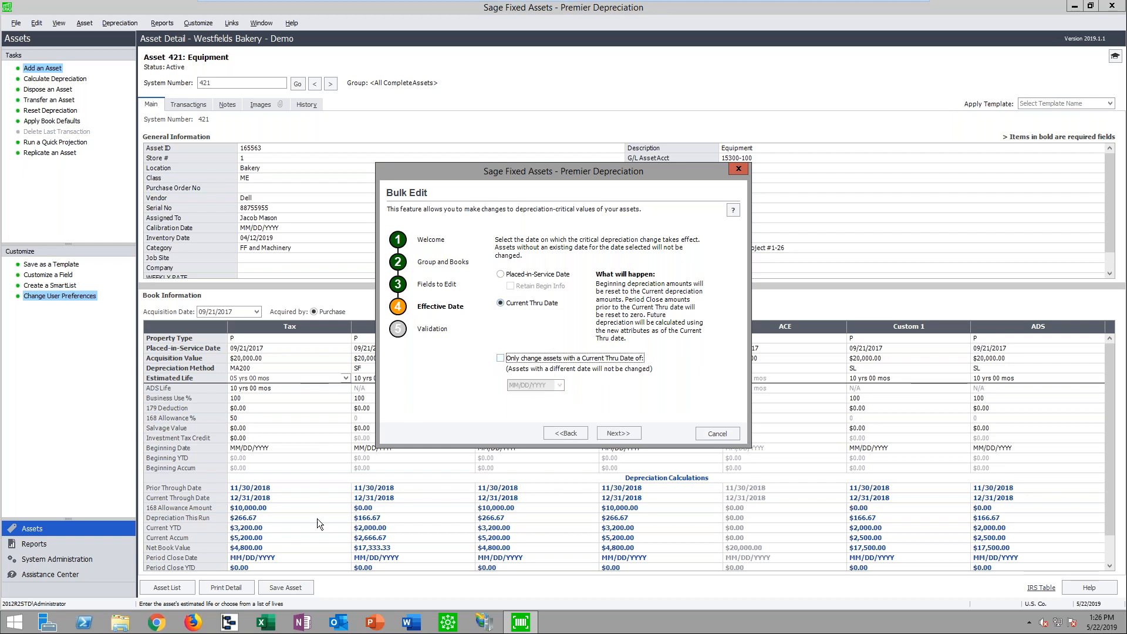
{"action": "left_click", "coordinate": [500, 274]}
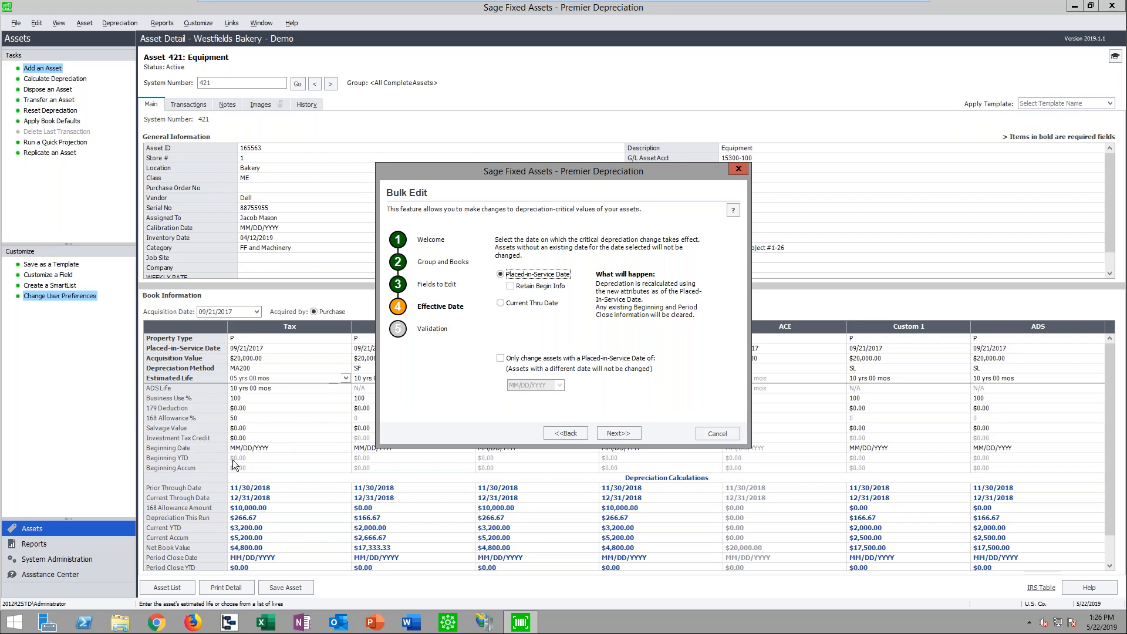
{"action": "left_click", "coordinate": [510, 286]}
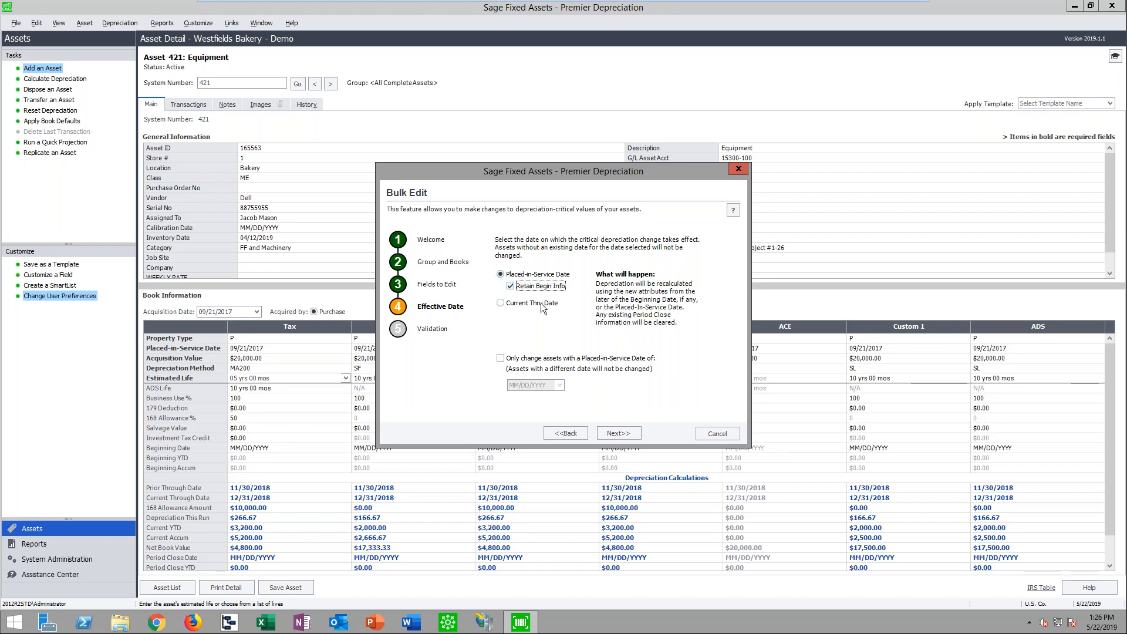
{"action": "left_click", "coordinate": [625, 435]}
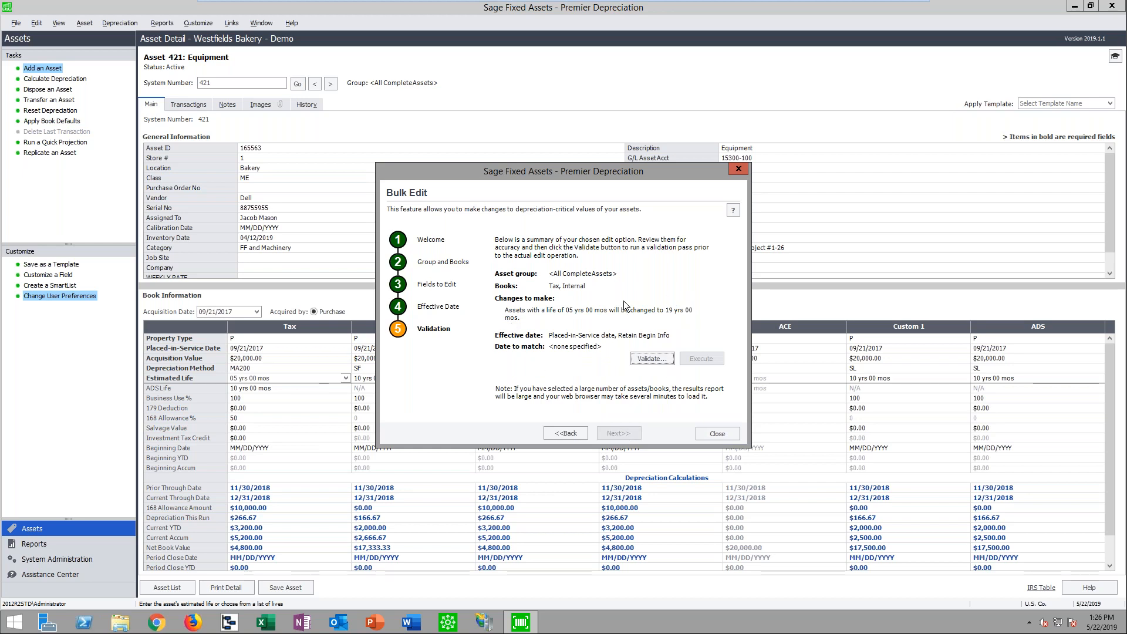
{"action": "left_click", "coordinate": [647, 360]}
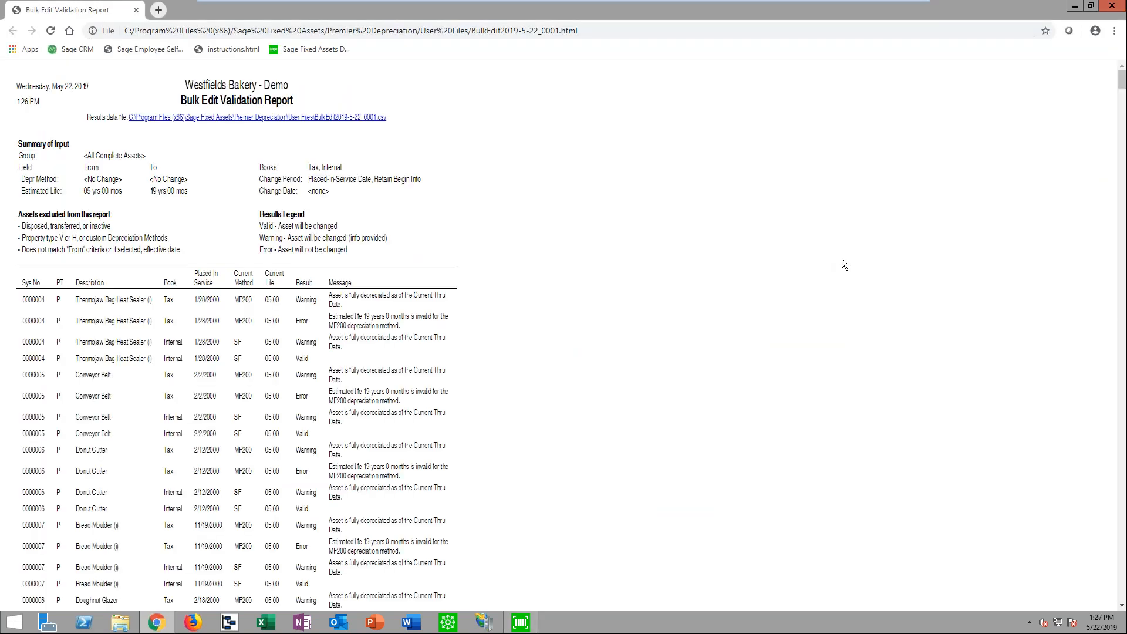
Examine the Bulk Edit Validation Report's results and messages, starting with the Tax and Internal entries of the first listed asset
{"action": "key", "text": "ctrl+plus"}
{"action": "key", "text": "ctrl+plus"}
{"action": "key", "text": "ctrl+plus"}
{"action": "key", "text": "ctrl+plus"}
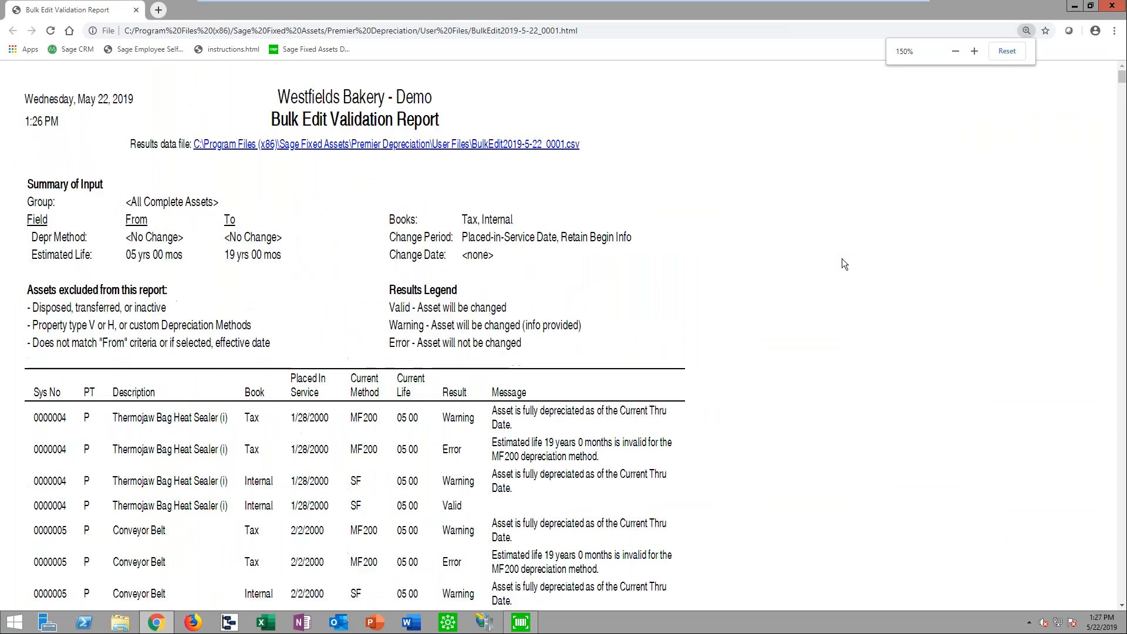
{"action": "key", "text": "ctrl+plus"}
{"action": "scroll", "coordinate": [861, 288], "scroll_direction": "down", "scroll_amount": 3}
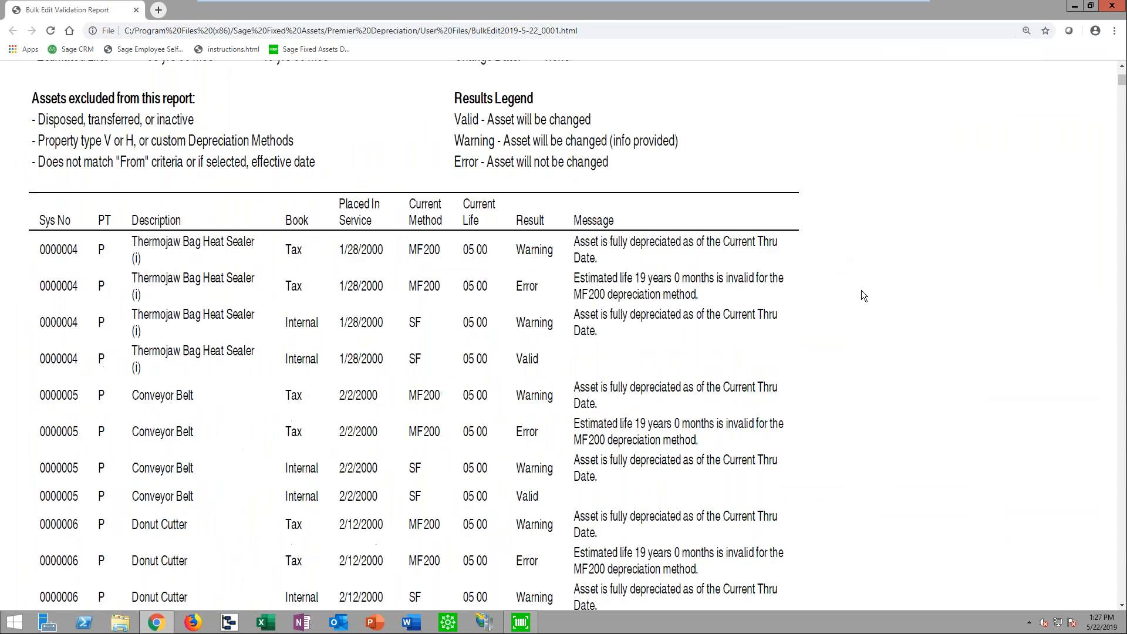
{"action": "left_click_drag", "start_coordinate": [557, 253], "coordinate": [519, 263]}
{"action": "left_click_drag", "start_coordinate": [541, 292], "coordinate": [519, 286]}
{"action": "left_click_drag", "start_coordinate": [562, 254], "coordinate": [513, 250]}
{"action": "left_click_drag", "start_coordinate": [604, 260], "coordinate": [574, 243]}
{"action": "left_click_drag", "start_coordinate": [544, 286], "coordinate": [519, 286]}
{"action": "left_click_drag", "start_coordinate": [444, 287], "coordinate": [409, 286]}
{"action": "left_click_drag", "start_coordinate": [574, 278], "coordinate": [700, 292]}
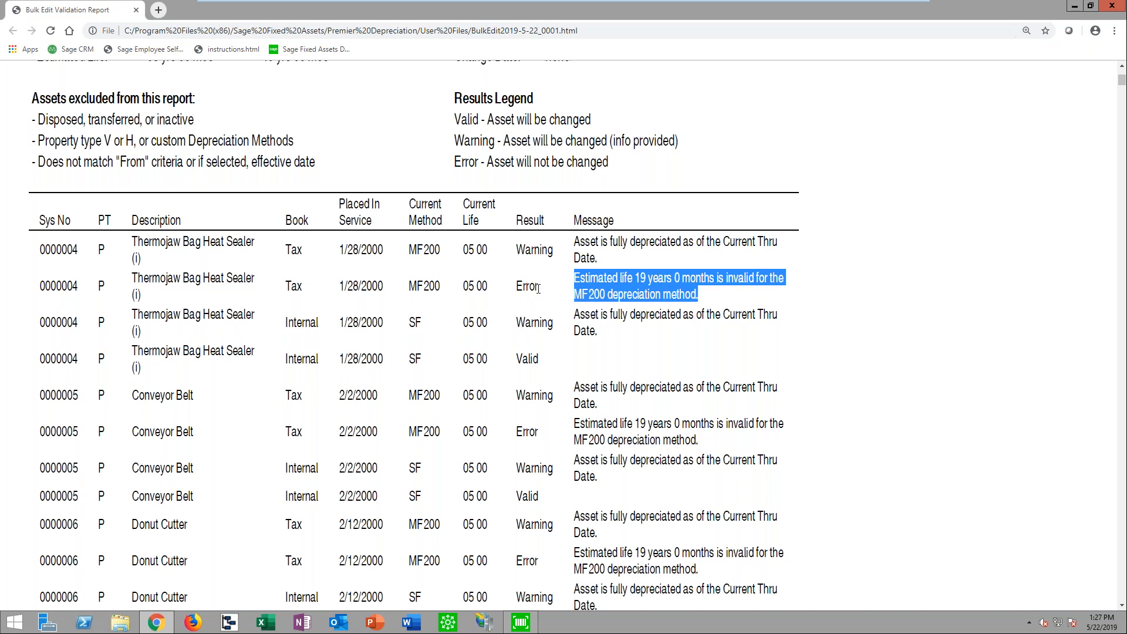
{"action": "left_click_drag", "start_coordinate": [543, 359], "coordinate": [507, 362]}
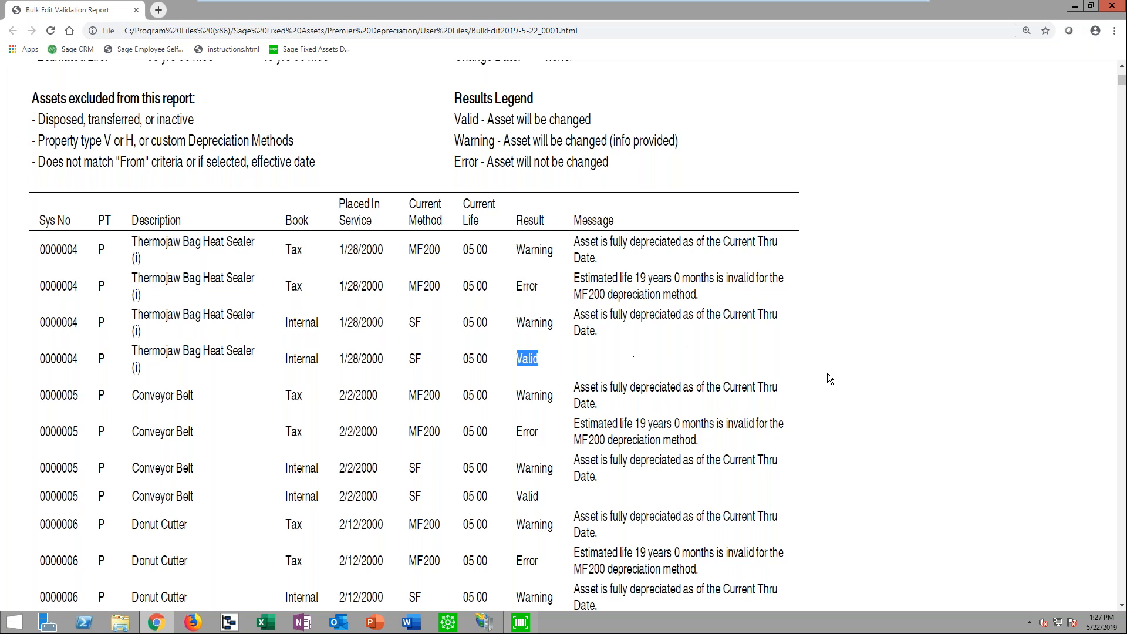
{"action": "scroll", "coordinate": [912, 454], "scroll_direction": "down", "scroll_amount": 4}
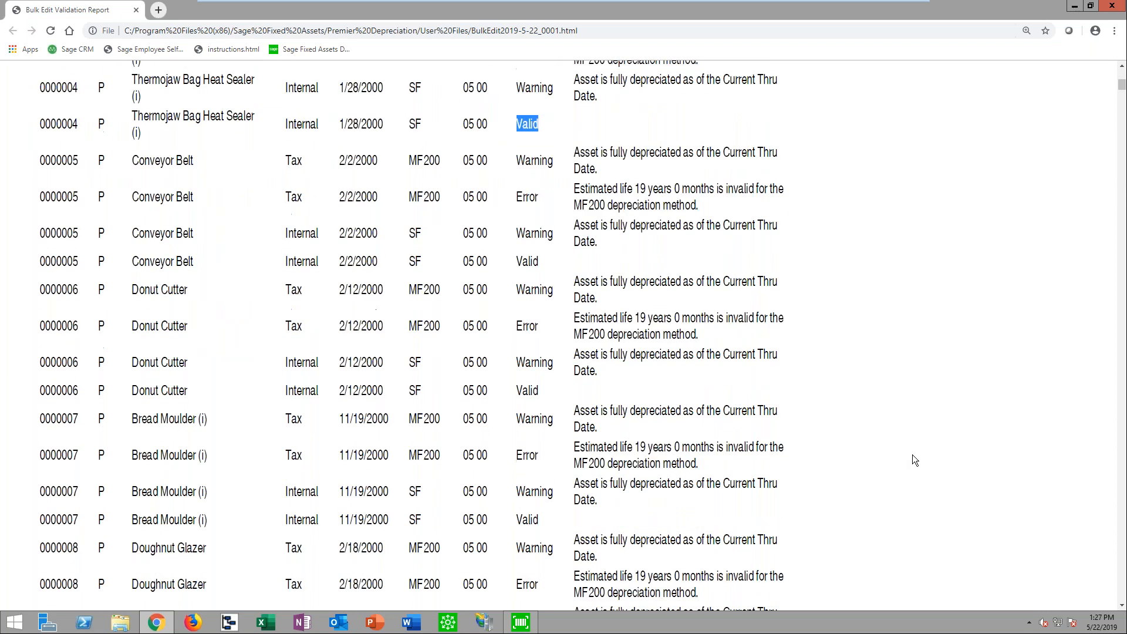
{"action": "scroll", "coordinate": [918, 450], "scroll_direction": "down", "scroll_amount": 2}
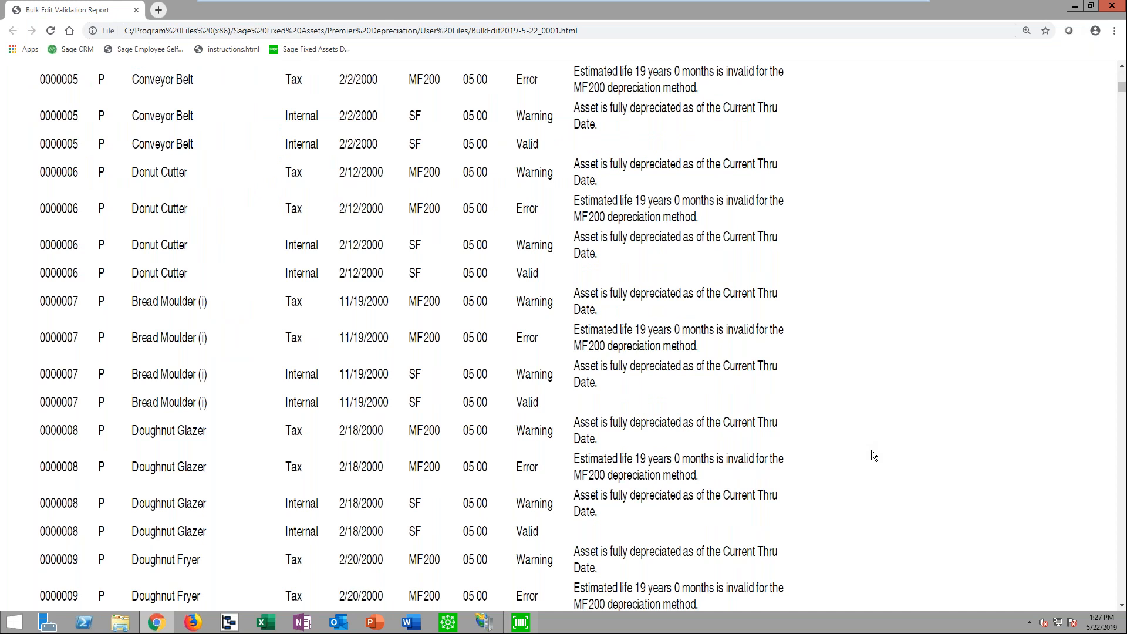
{"action": "scroll", "coordinate": [871, 450], "scroll_direction": "down", "scroll_amount": 3}
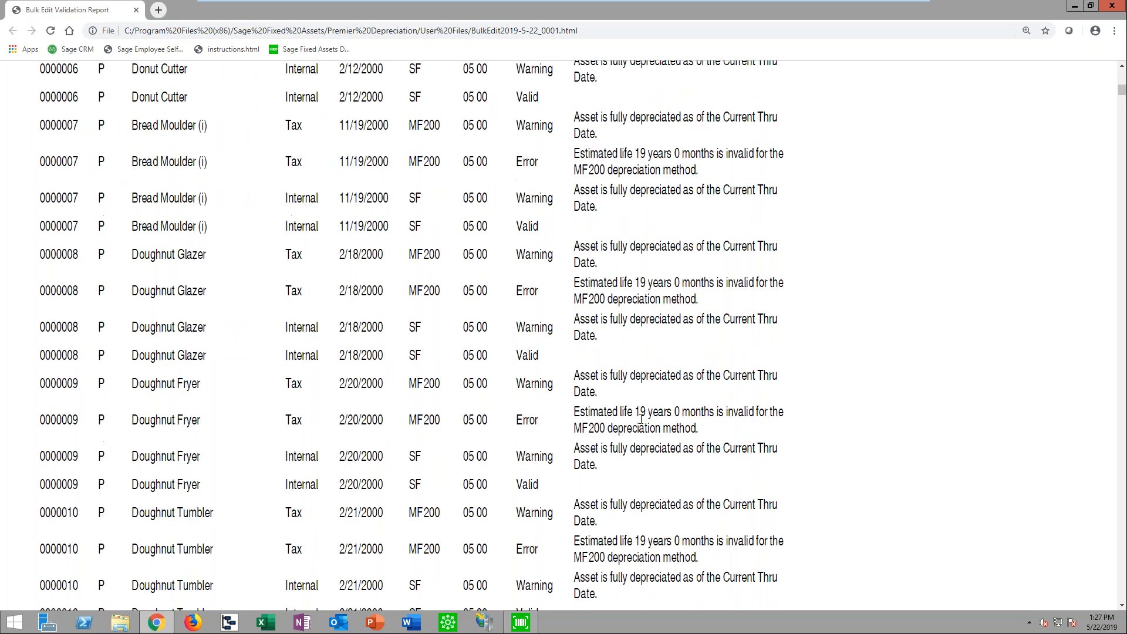
{"action": "scroll", "coordinate": [847, 475], "scroll_direction": "down", "scroll_amount": 2}
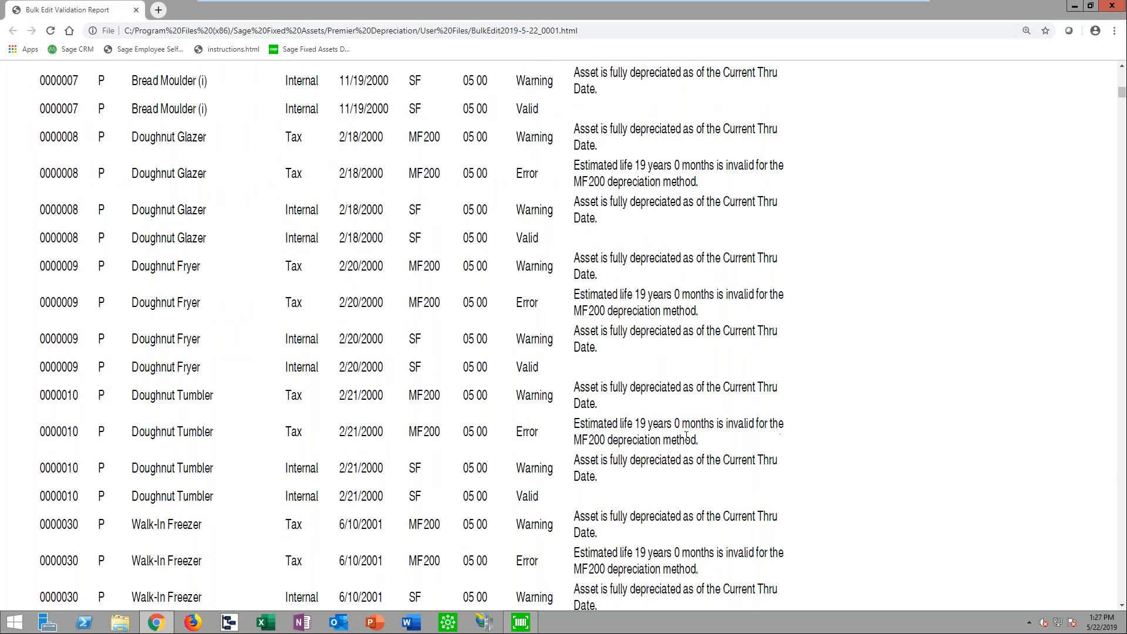
{"action": "scroll", "coordinate": [930, 435], "scroll_direction": "up", "scroll_amount": 3}
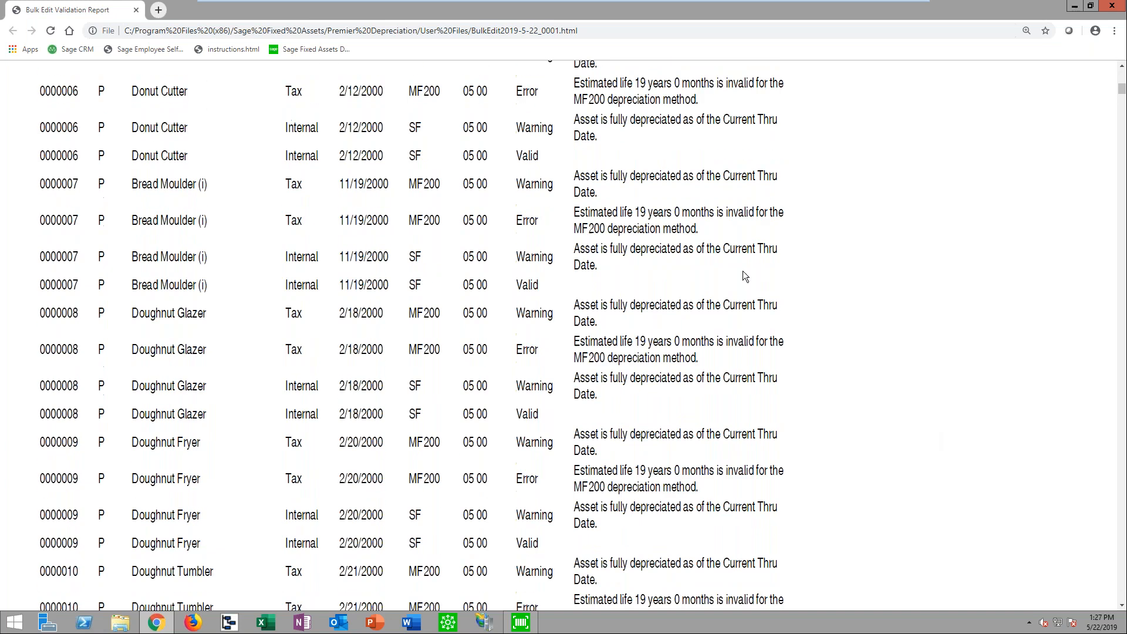
Close the validation report and leave Bulk Edit without executing the change
{"action": "left_click", "coordinate": [1112, 6]}
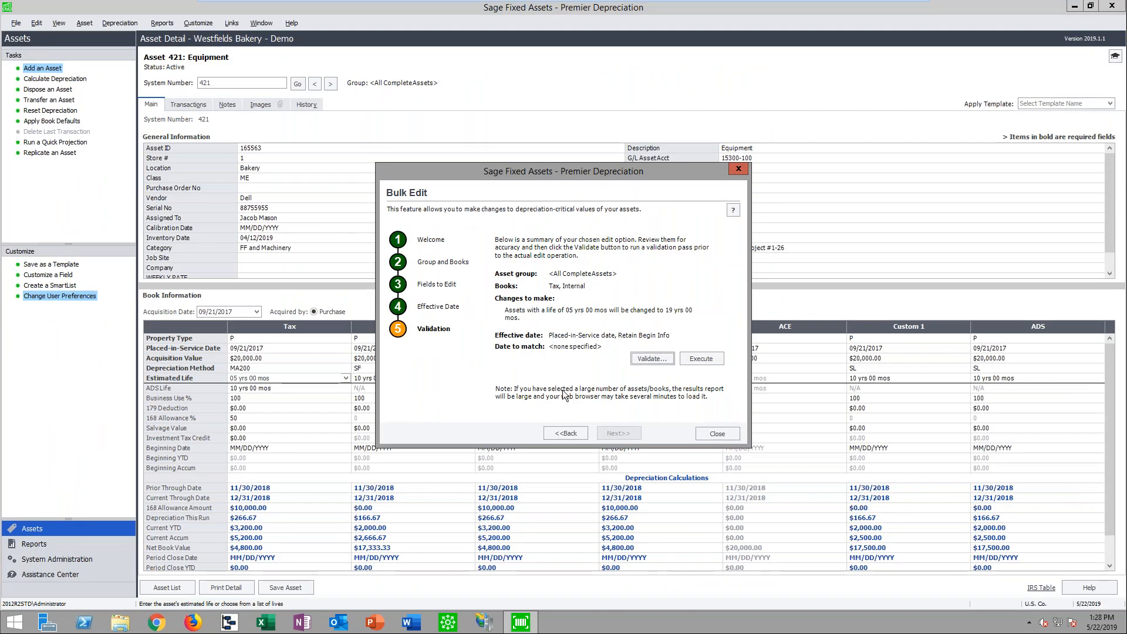
{"action": "left_click", "coordinate": [565, 435]}
{"action": "left_click", "coordinate": [717, 433]}
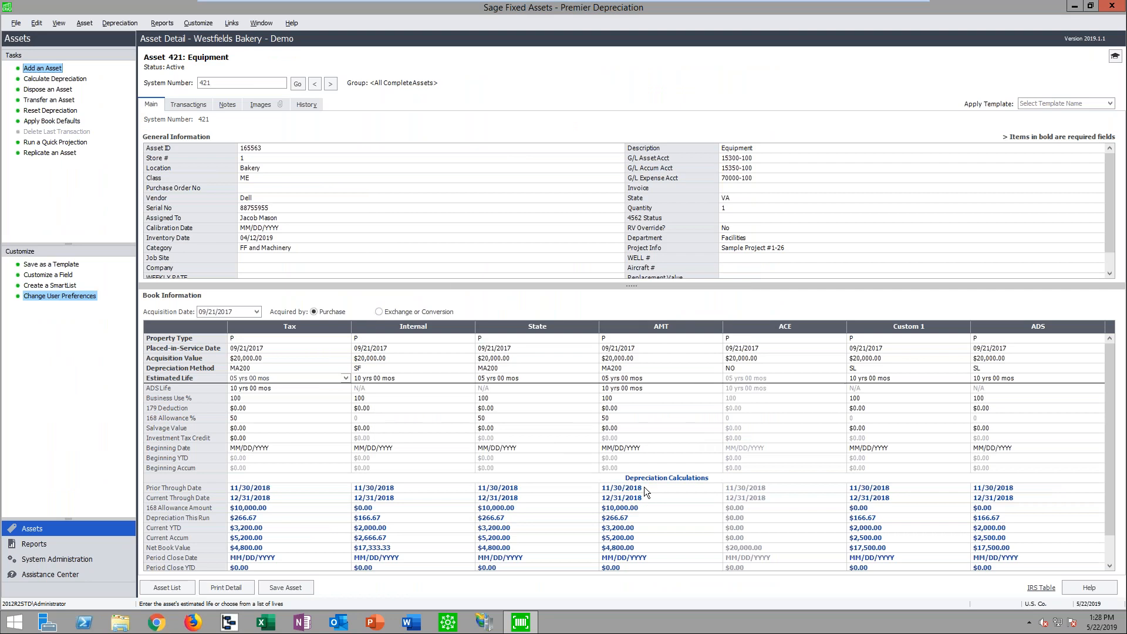
Enlarge asset 421's General Information section to show all its fields, and look through the Class and G/L Asset Acct lists
{"action": "left_click_drag", "start_coordinate": [631, 286], "coordinate": [631, 291]}
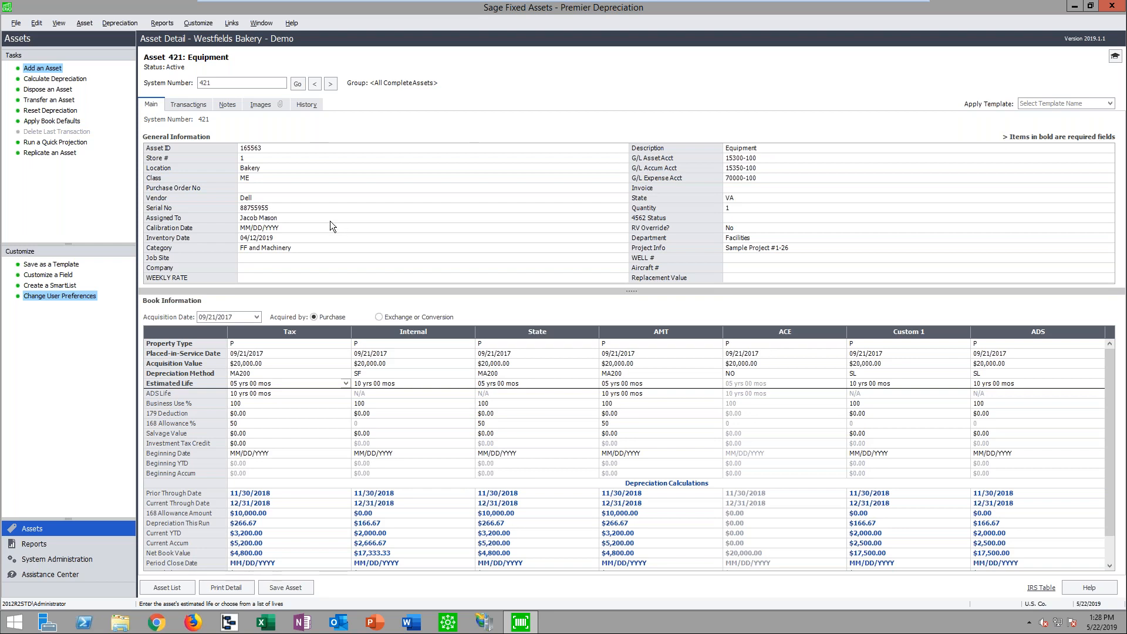
{"action": "left_click", "coordinate": [276, 166]}
{"action": "left_click", "coordinate": [300, 131]}
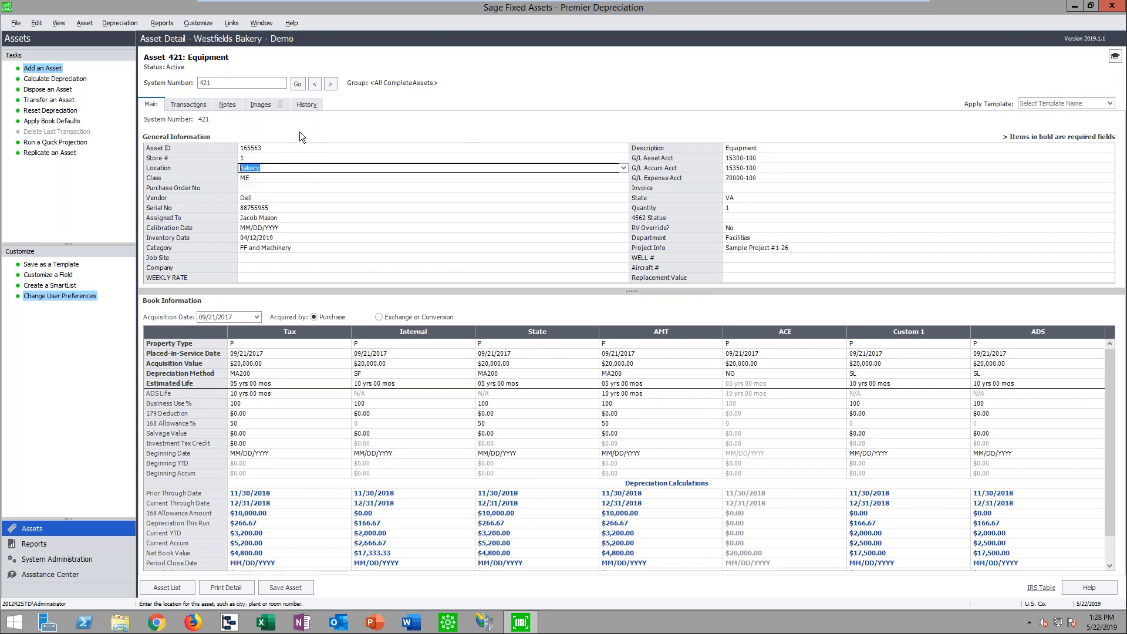
{"action": "left_click", "coordinate": [248, 180]}
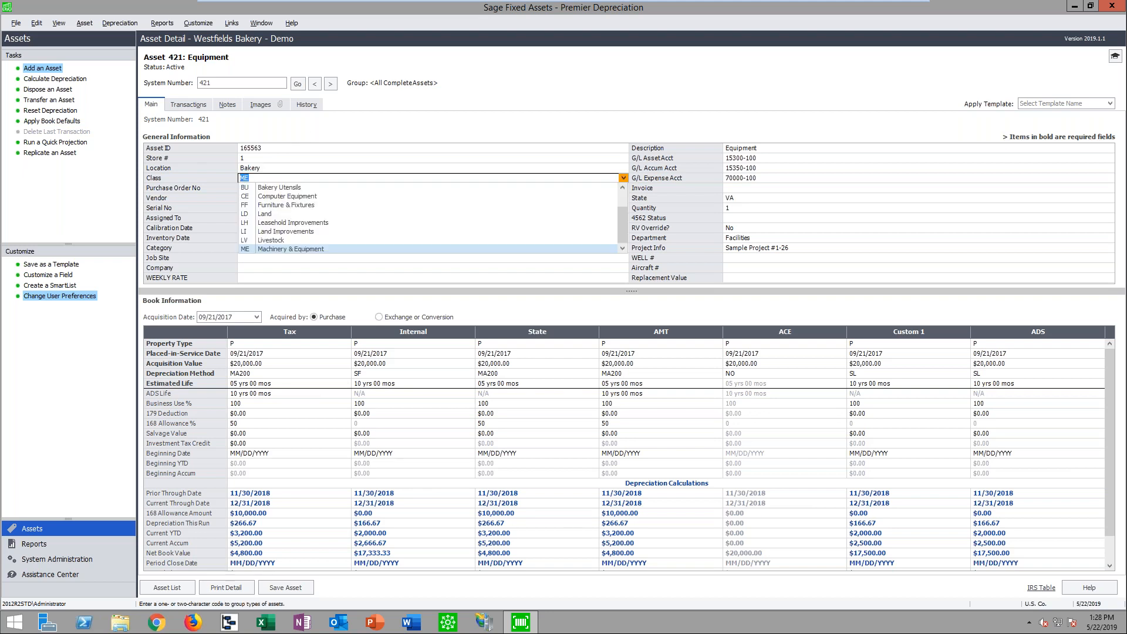
{"action": "left_click", "coordinate": [779, 156]}
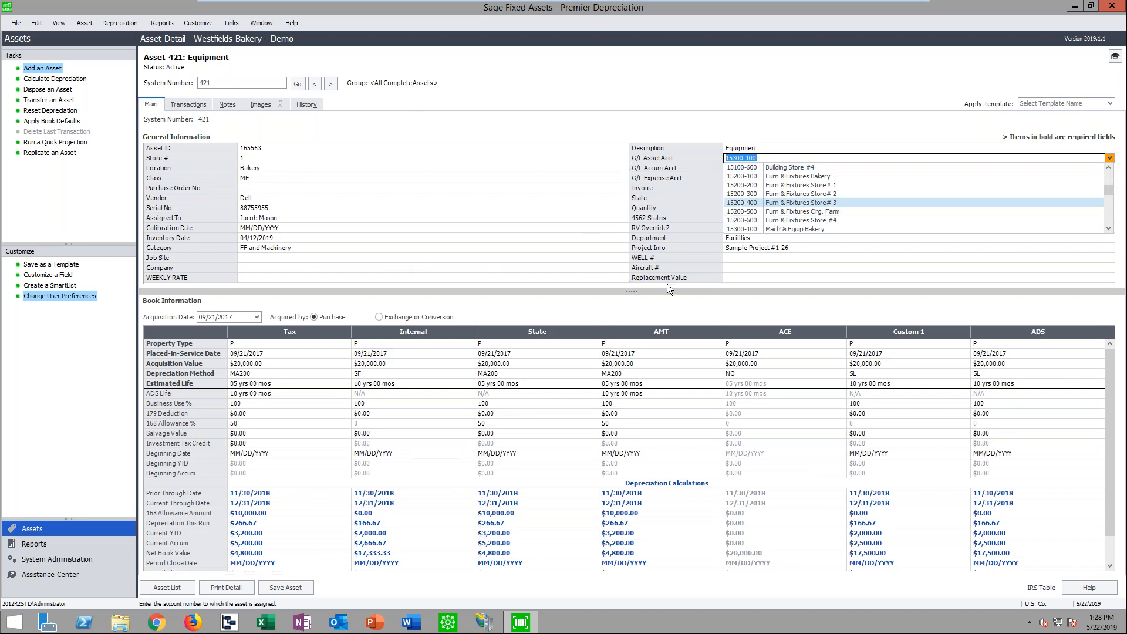
{"action": "left_click", "coordinate": [775, 303]}
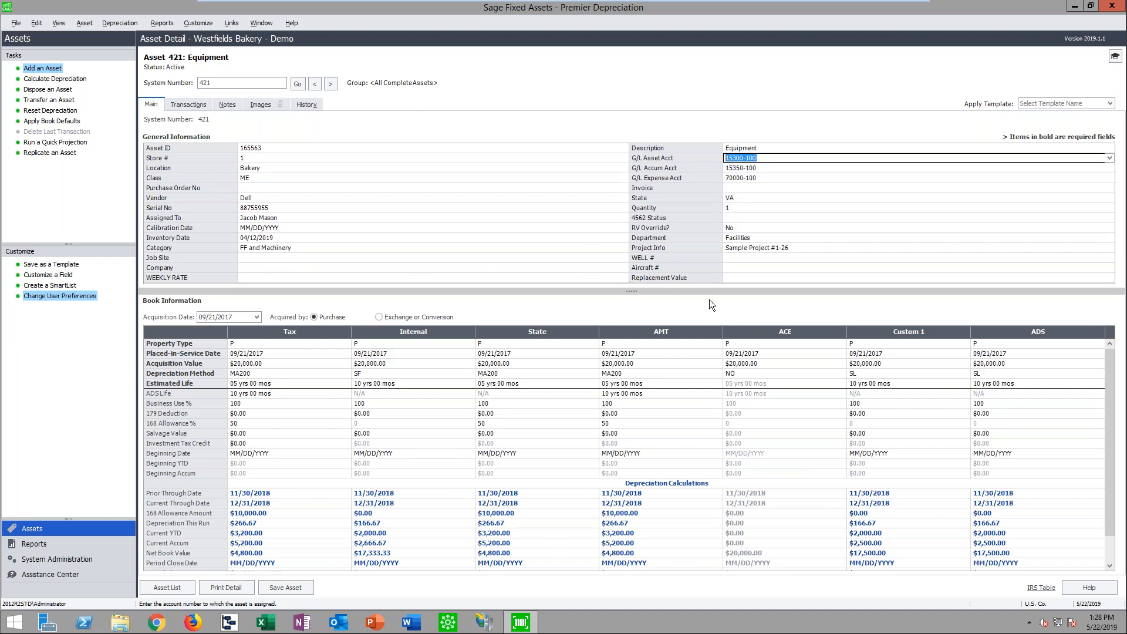
View asset 421's notes and linked images, look at the Image Manager, and return to its main details
{"action": "left_click", "coordinate": [228, 105]}
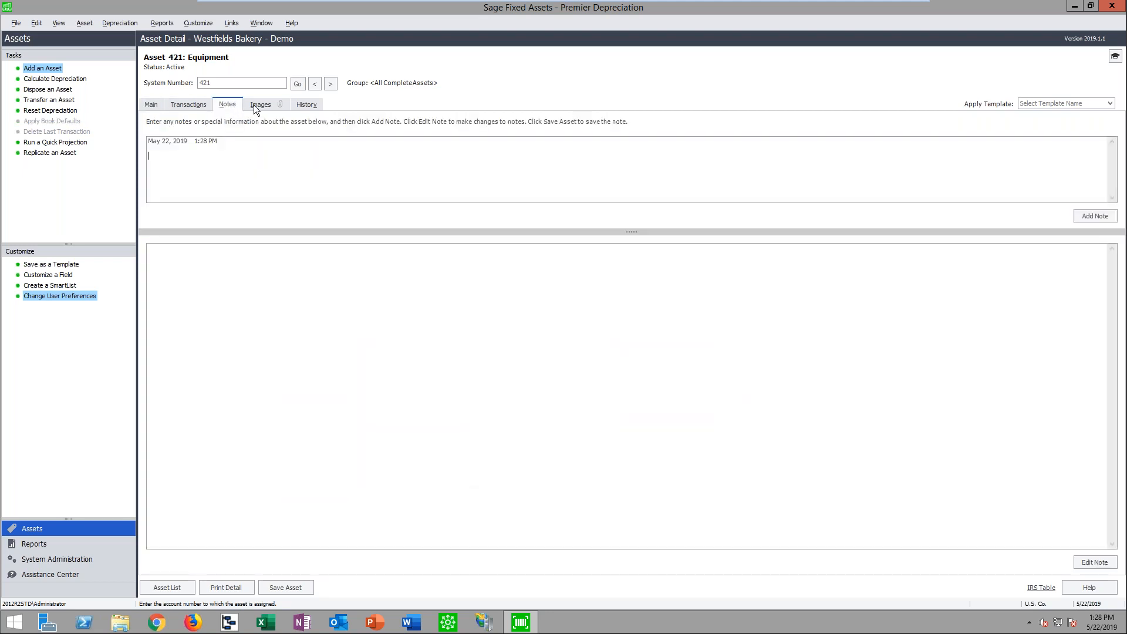
{"action": "left_click", "coordinate": [259, 104]}
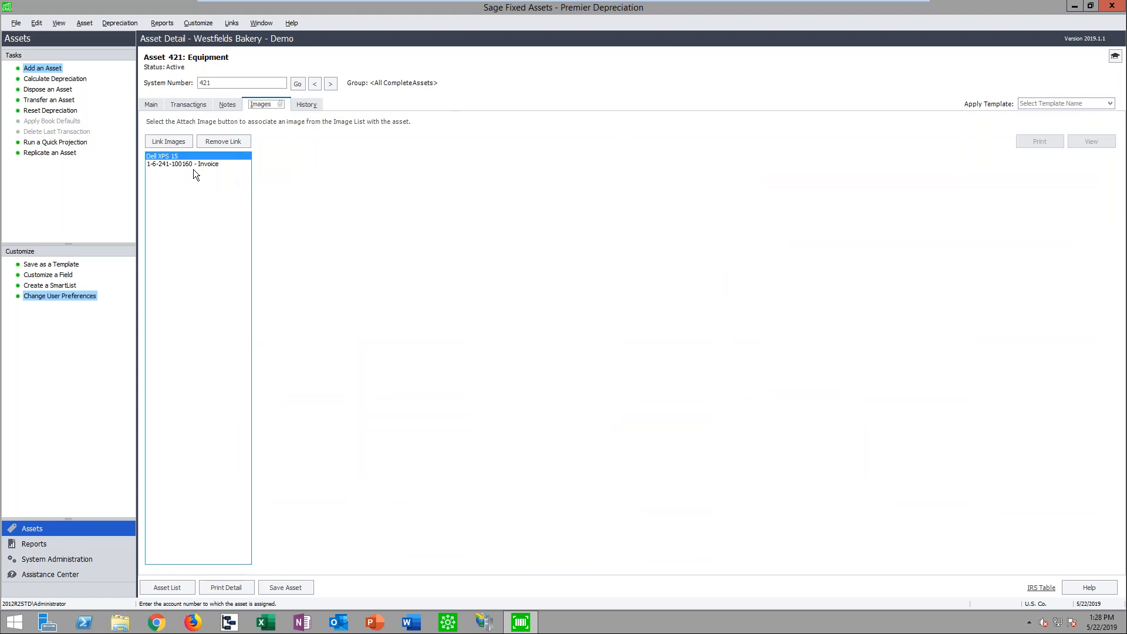
{"action": "left_click", "coordinate": [181, 140]}
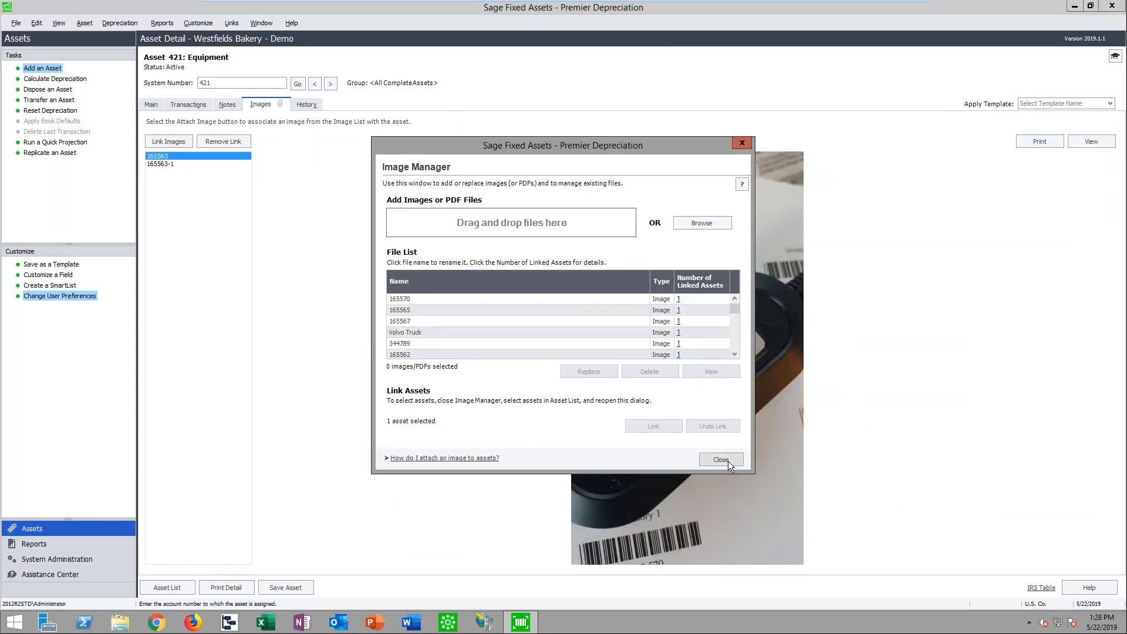
{"action": "left_click", "coordinate": [721, 459]}
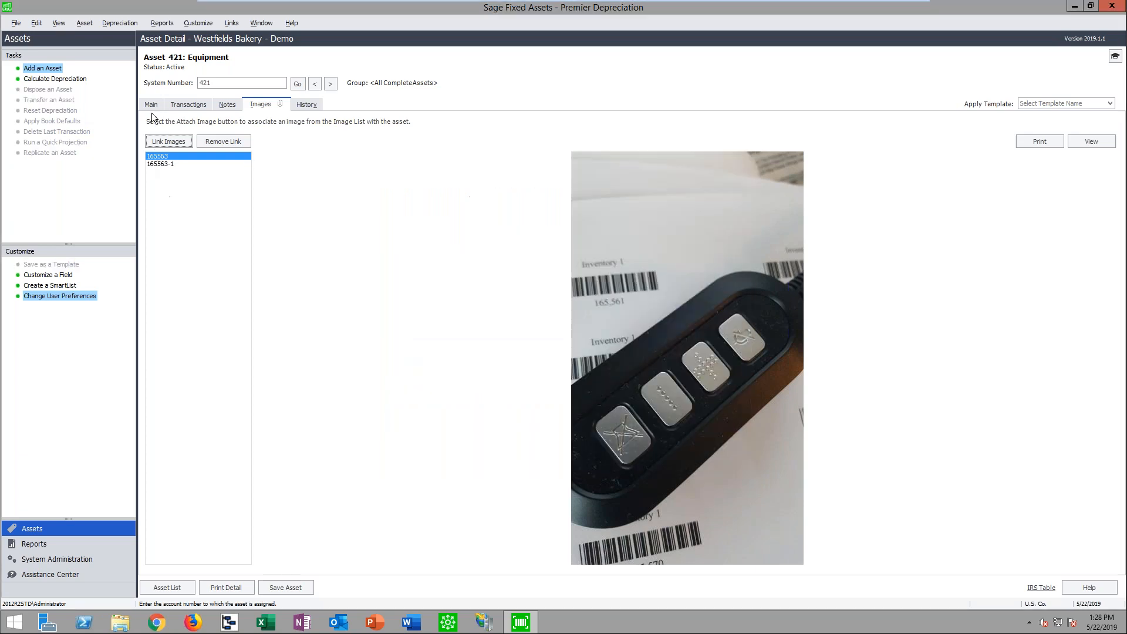
{"action": "left_click", "coordinate": [152, 104]}
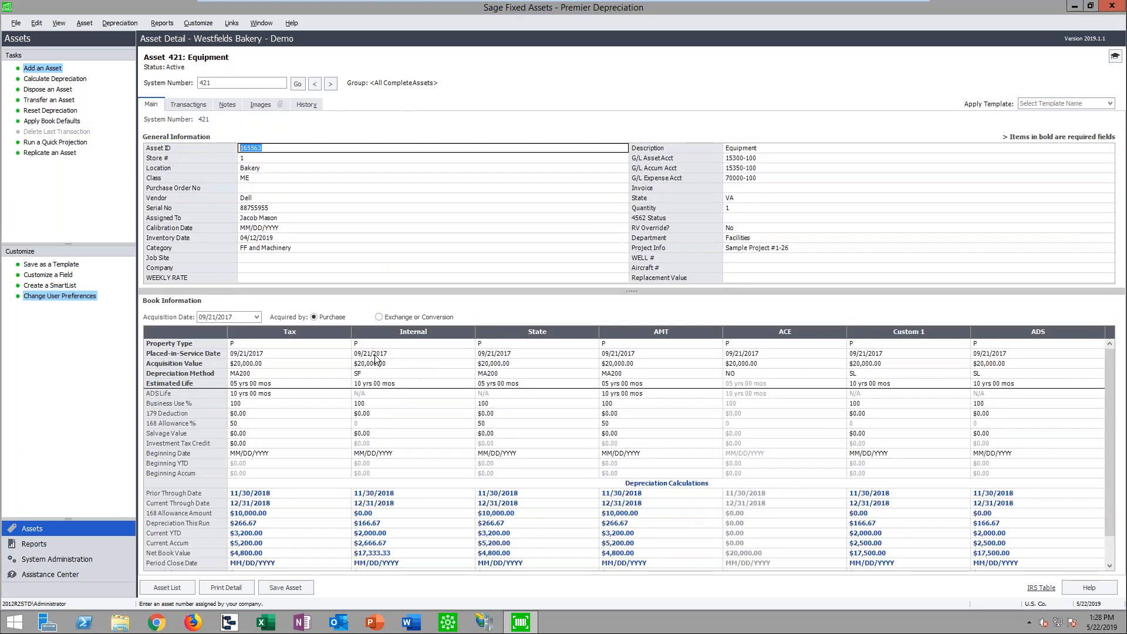
Go to asset 422, check its linked images, and return to its main details
{"action": "left_click", "coordinate": [331, 84]}
{"action": "left_click", "coordinate": [258, 104]}
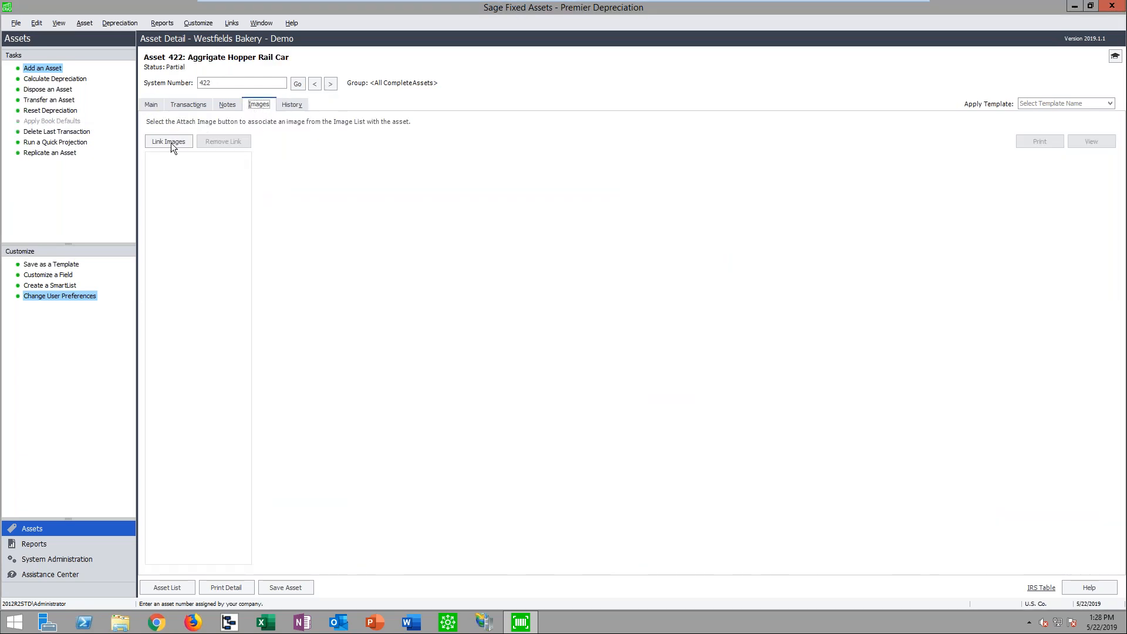
{"action": "left_click", "coordinate": [151, 104]}
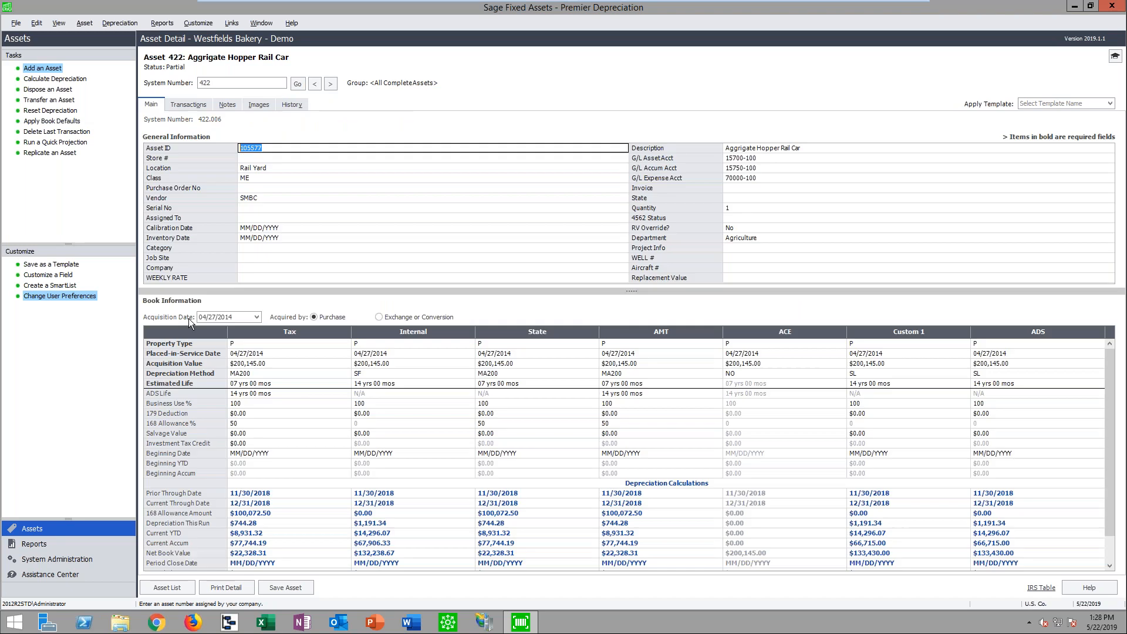
Open asset 456, Dell XPS 15, from the Asset List and view its linked Dell XPS 15 image
{"action": "left_click", "coordinate": [166, 587]}
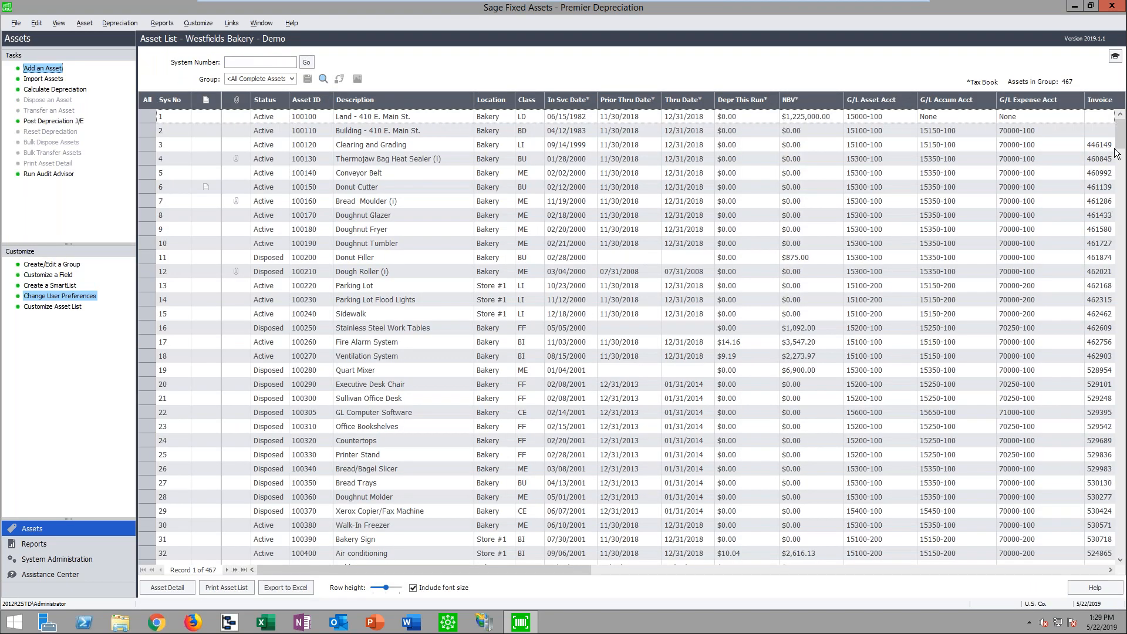
{"action": "left_click_drag", "start_coordinate": [1120, 144], "coordinate": [1124, 566]}
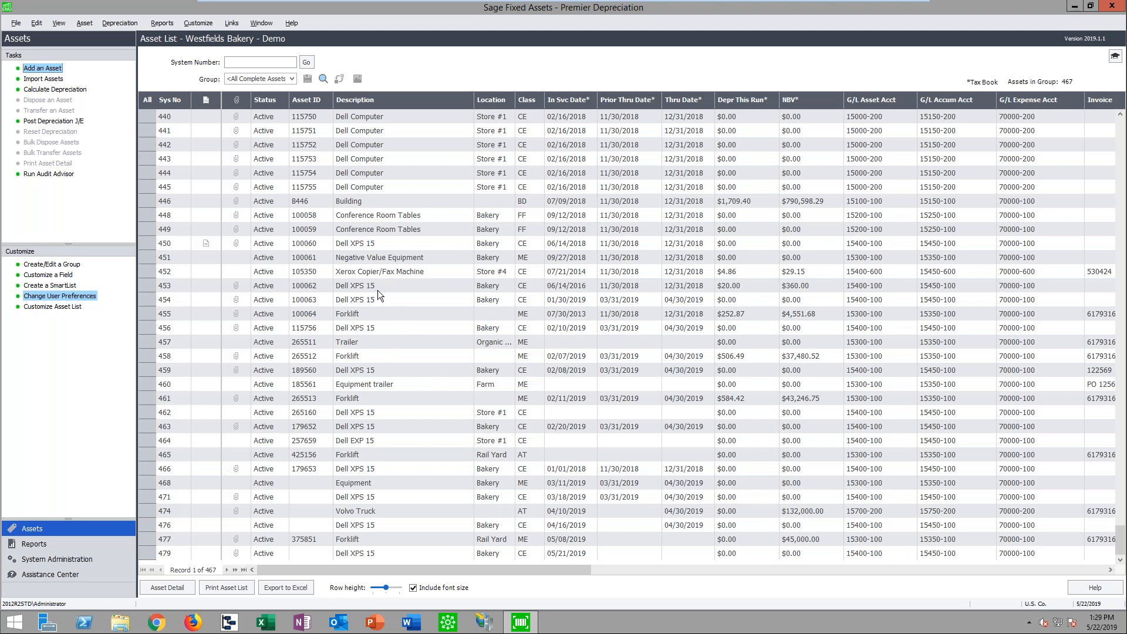
{"action": "double_click", "coordinate": [386, 328]}
{"action": "left_click", "coordinate": [262, 105]}
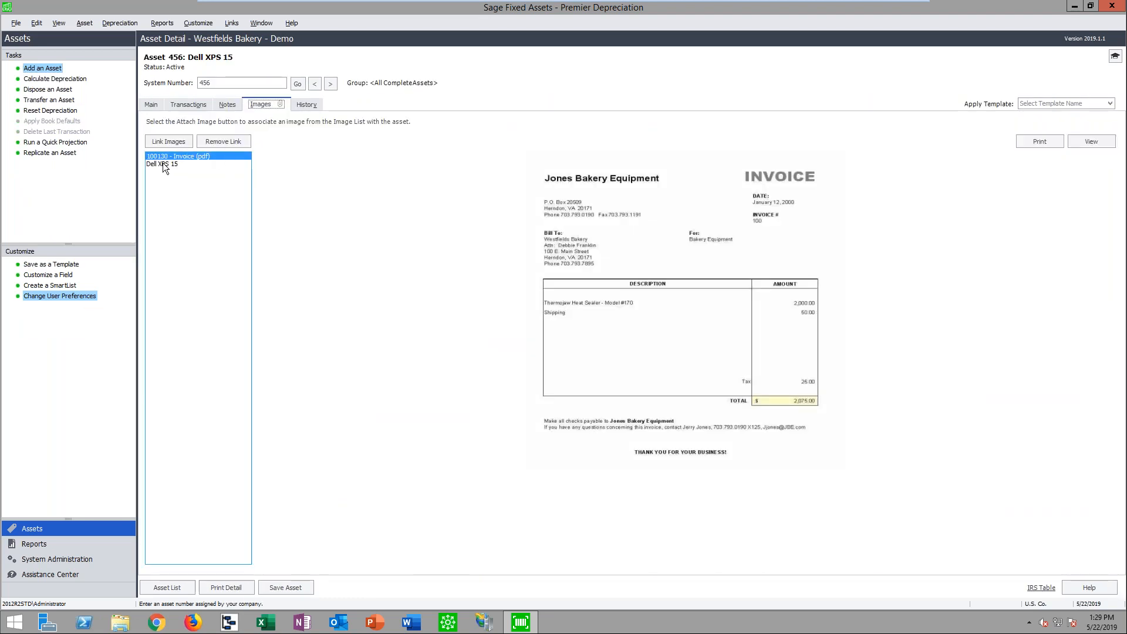
{"action": "left_click", "coordinate": [163, 164]}
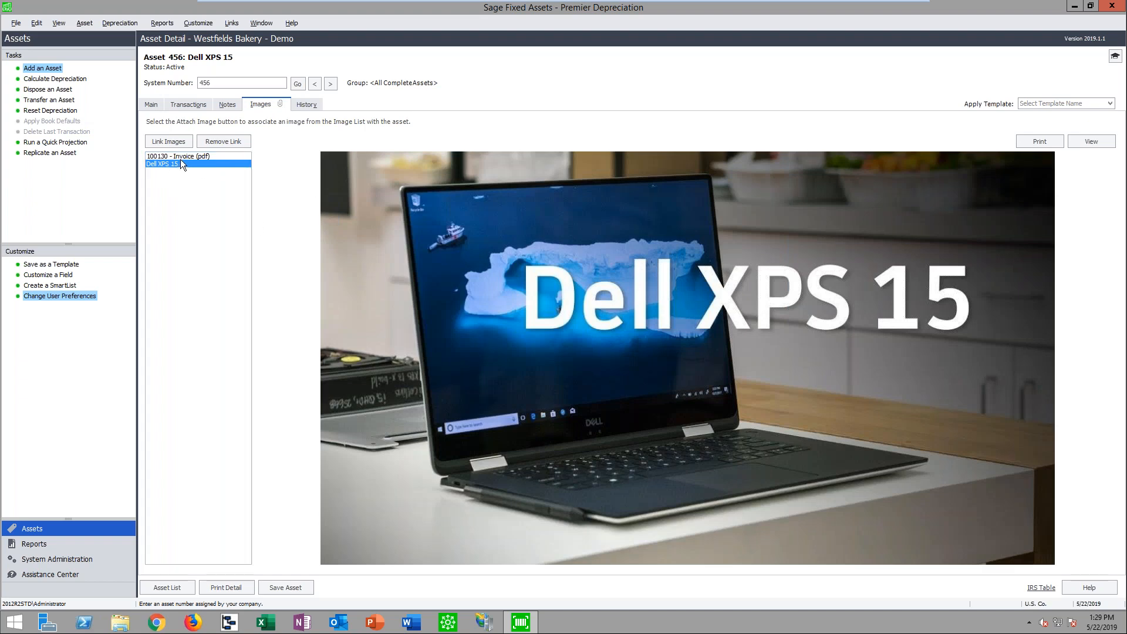
Open the Image Manager for asset 456, check the file types available when browsing for an image, and cancel the file selection
{"action": "left_click", "coordinate": [168, 141]}
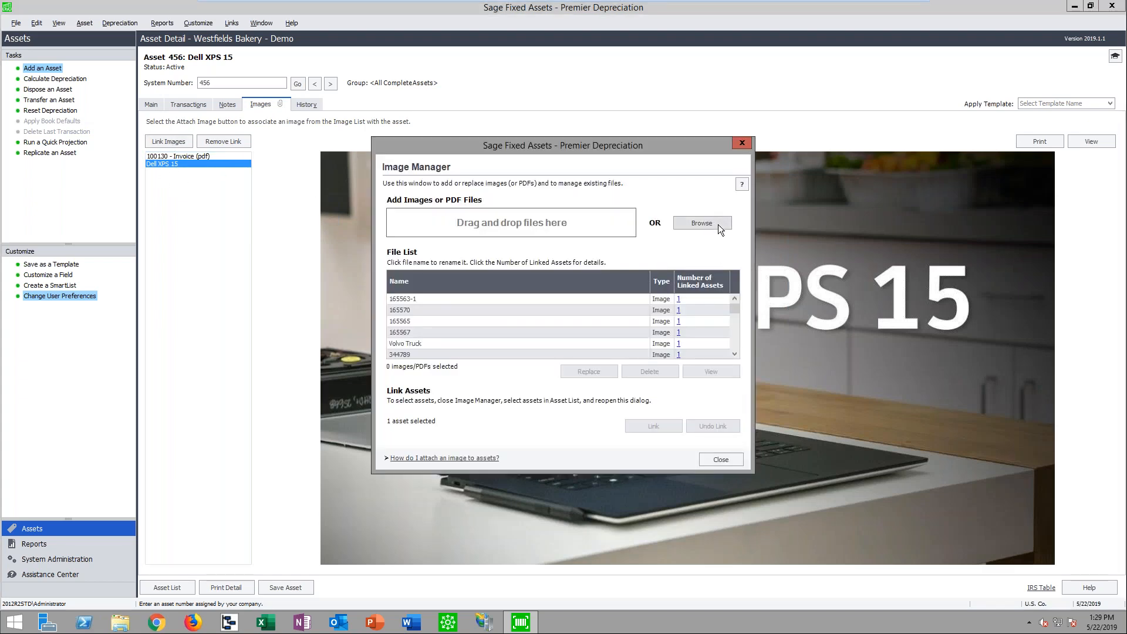
{"action": "left_click", "coordinate": [717, 224]}
{"action": "left_click", "coordinate": [752, 401]}
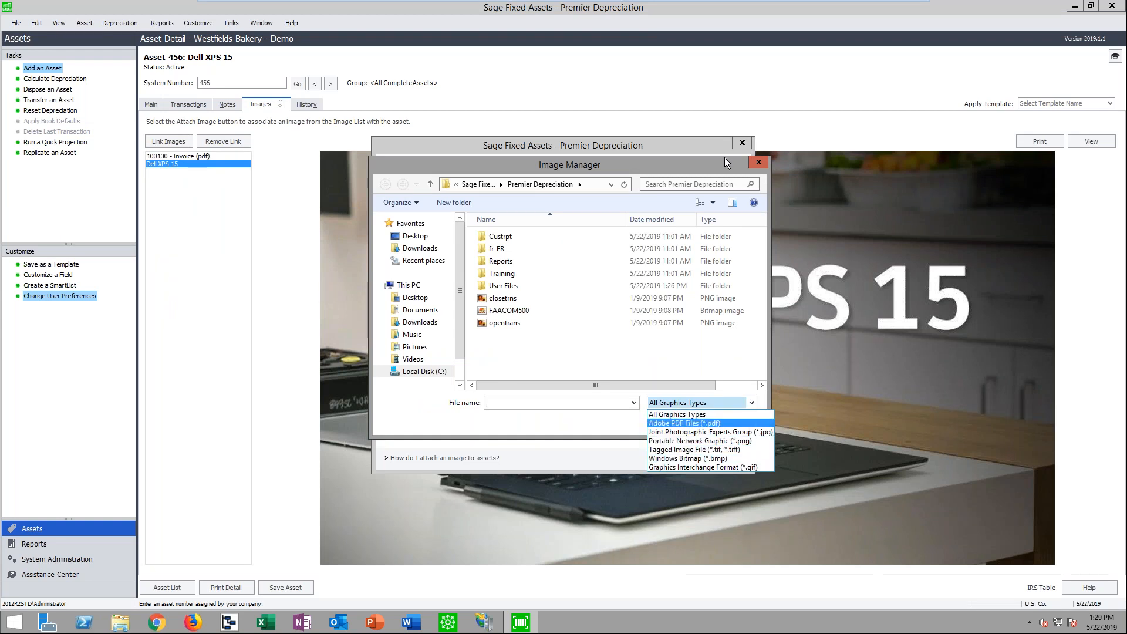
{"action": "key", "text": "Escape"}
{"action": "left_click", "coordinate": [741, 423]}
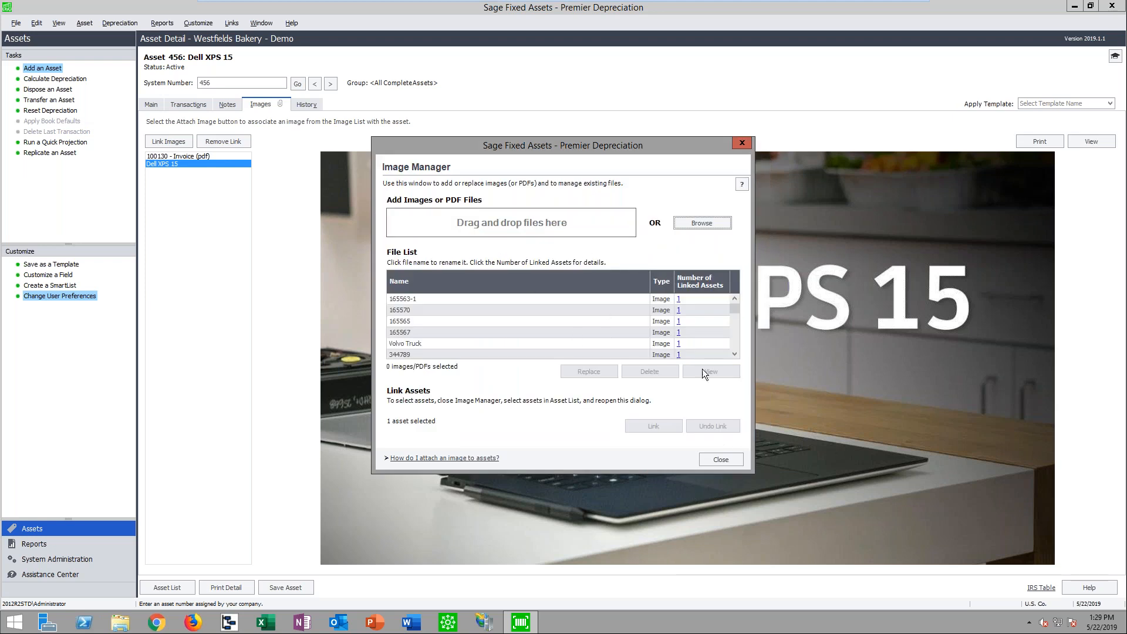
Close the Image Manager, view asset 456's linked 100130 - Invoice (pdf), and return to the asset's main details
{"action": "left_click", "coordinate": [721, 460]}
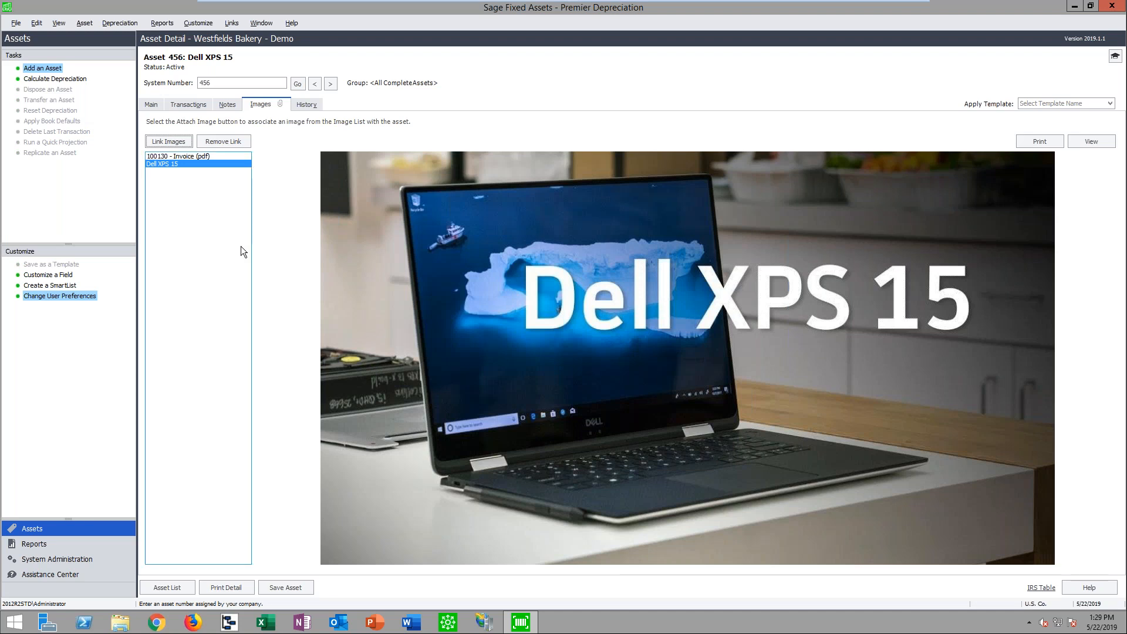
{"action": "left_click", "coordinate": [195, 156]}
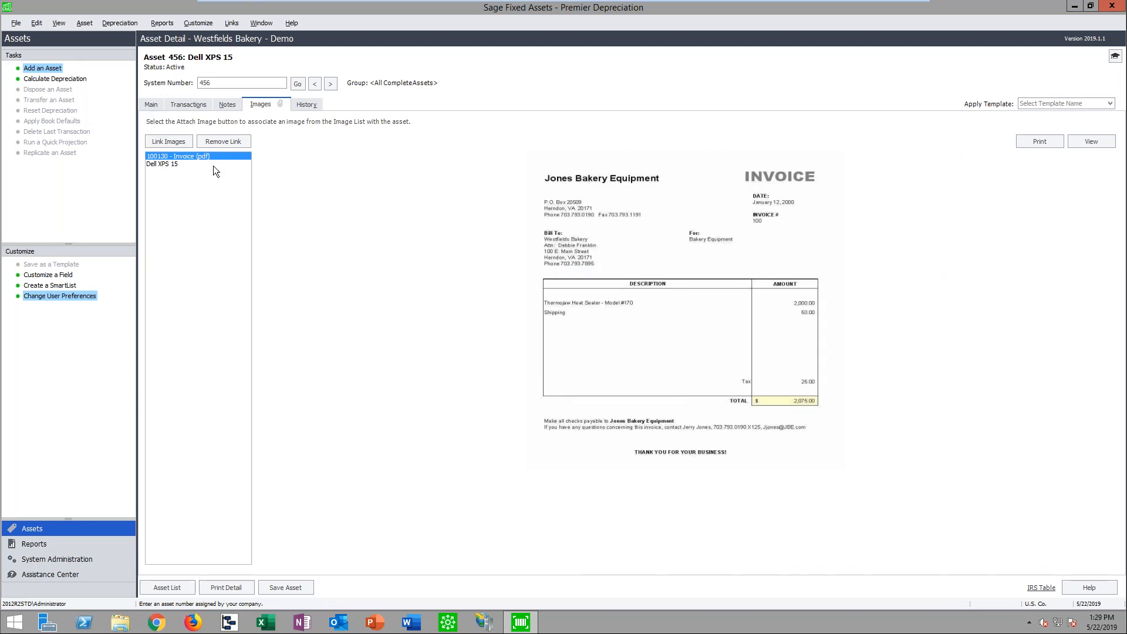
{"action": "left_click", "coordinate": [147, 103]}
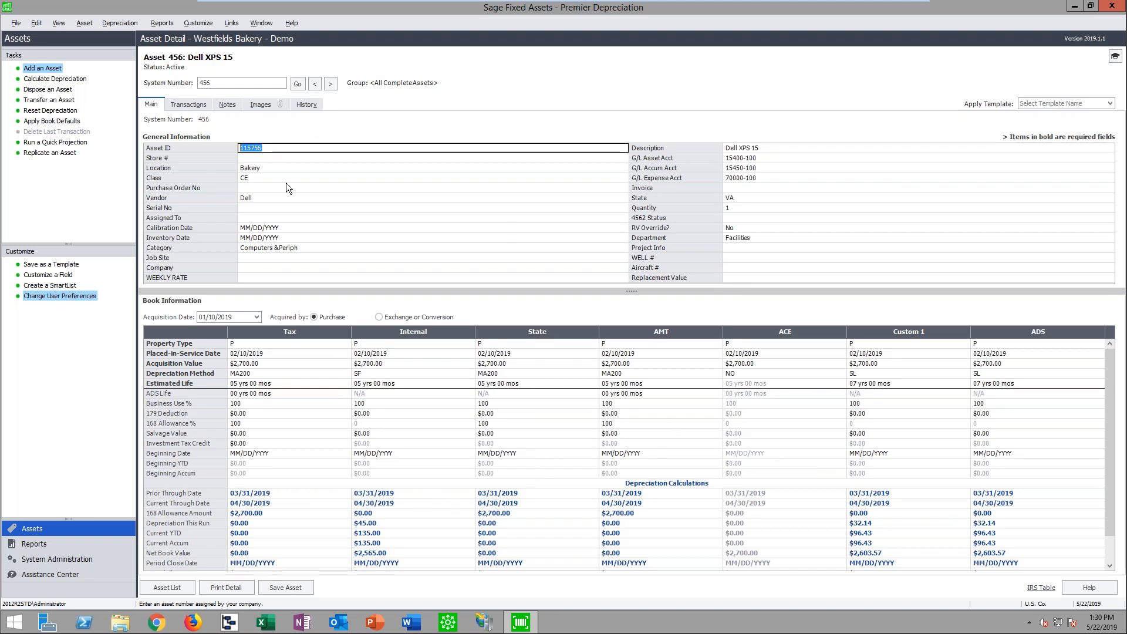
View asset 456's linked Dell XPS 15 image again and return to the Asset List
{"action": "left_click", "coordinate": [273, 103]}
{"action": "left_click", "coordinate": [168, 165]}
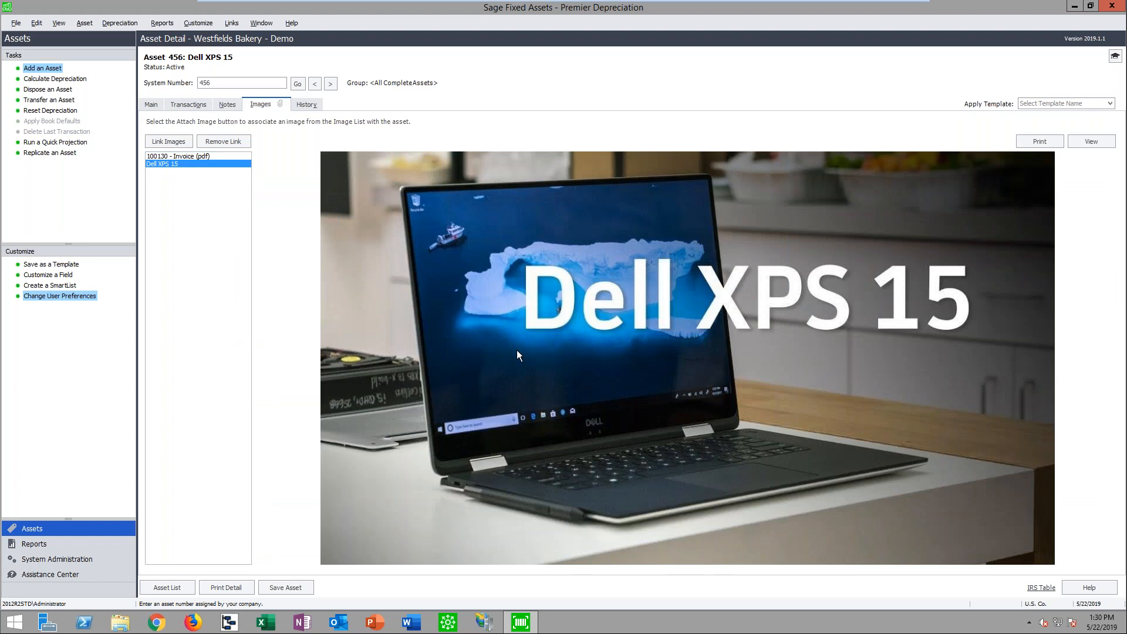
{"action": "left_click", "coordinate": [151, 104]}
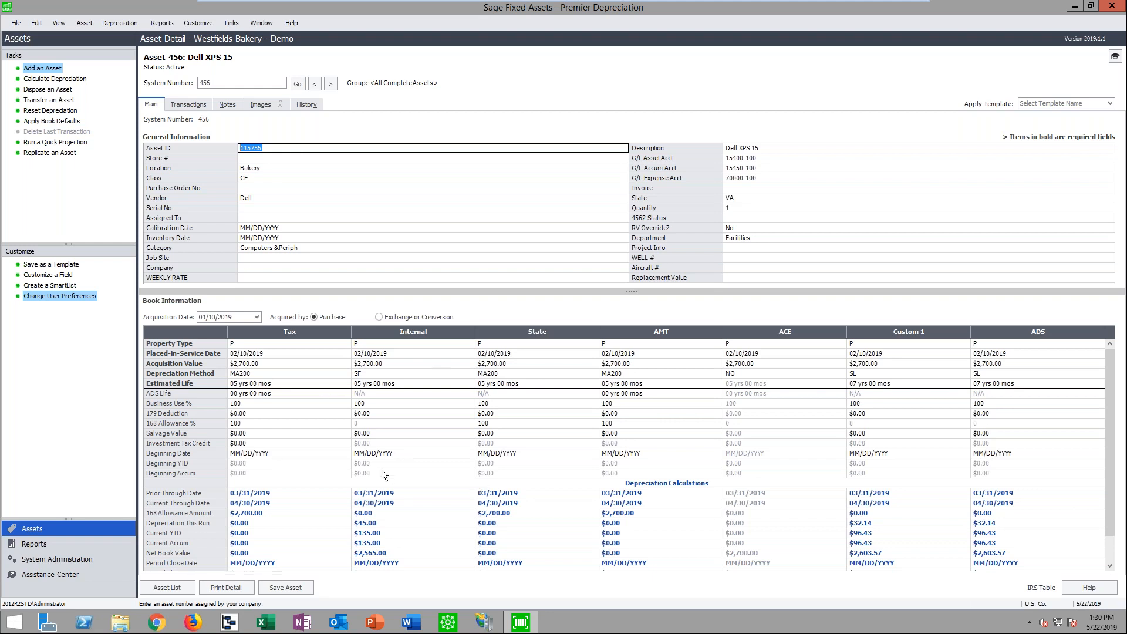
{"action": "left_click", "coordinate": [177, 590]}
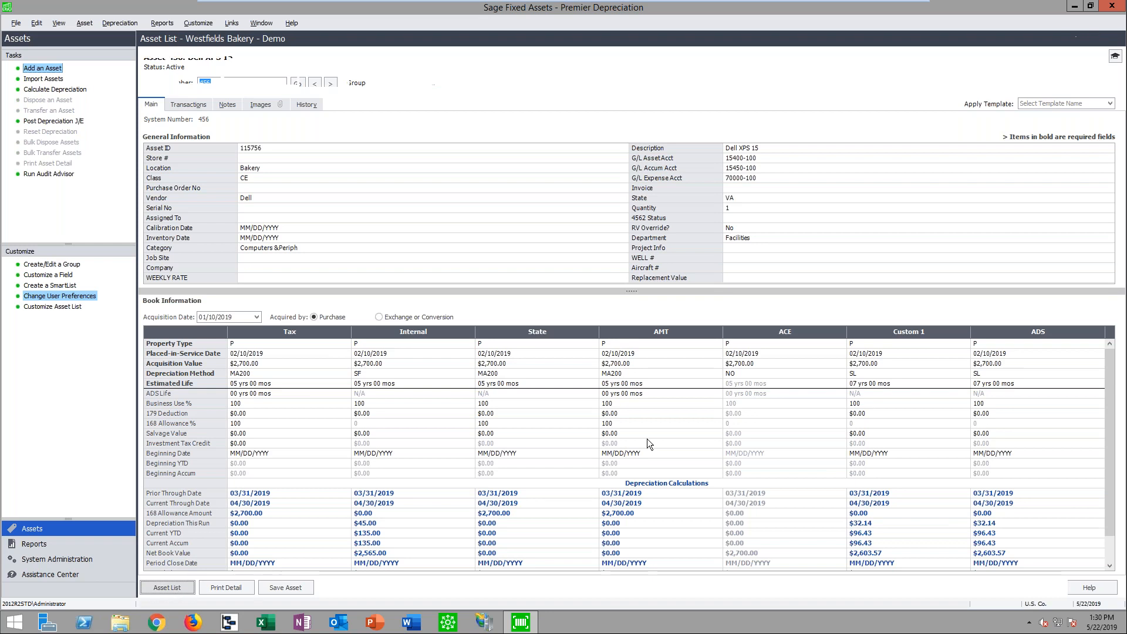
Open the Depreciate options, check the current reporting period for each book, and cancel without running depreciation
{"action": "left_click", "coordinate": [121, 24]}
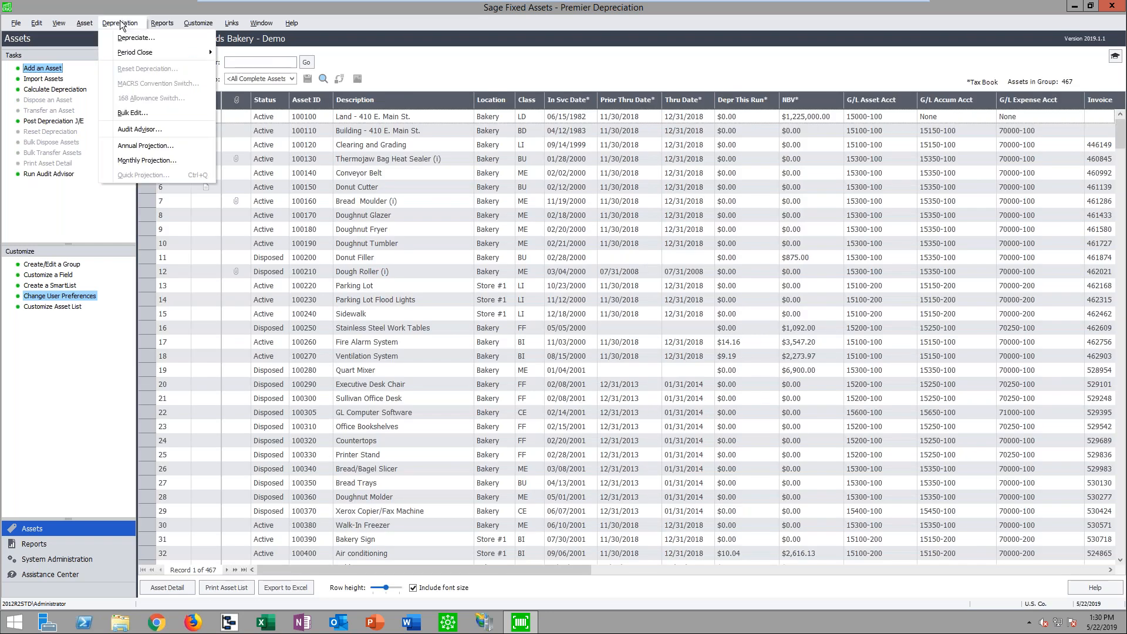
{"action": "left_click", "coordinate": [135, 37]}
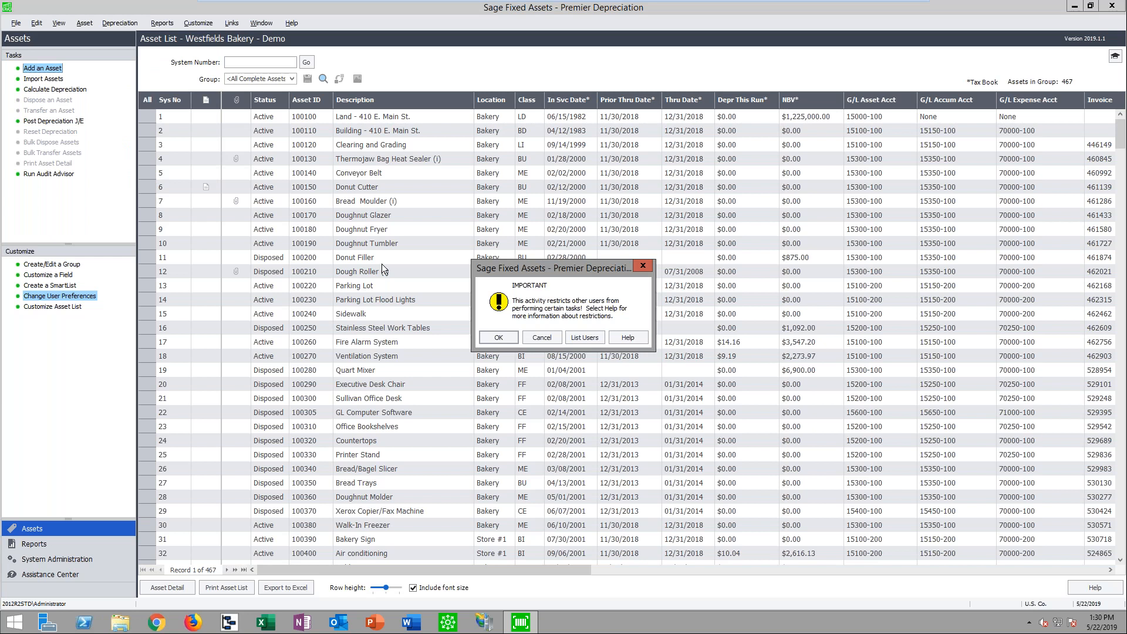
{"action": "left_click", "coordinate": [495, 337]}
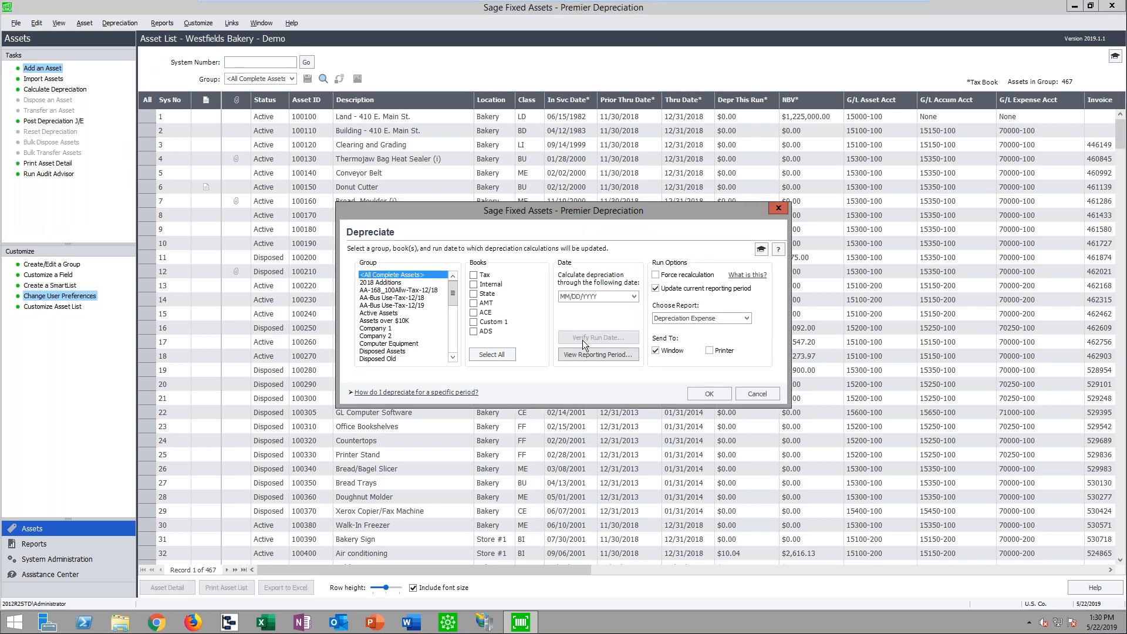
{"action": "left_click", "coordinate": [602, 355]}
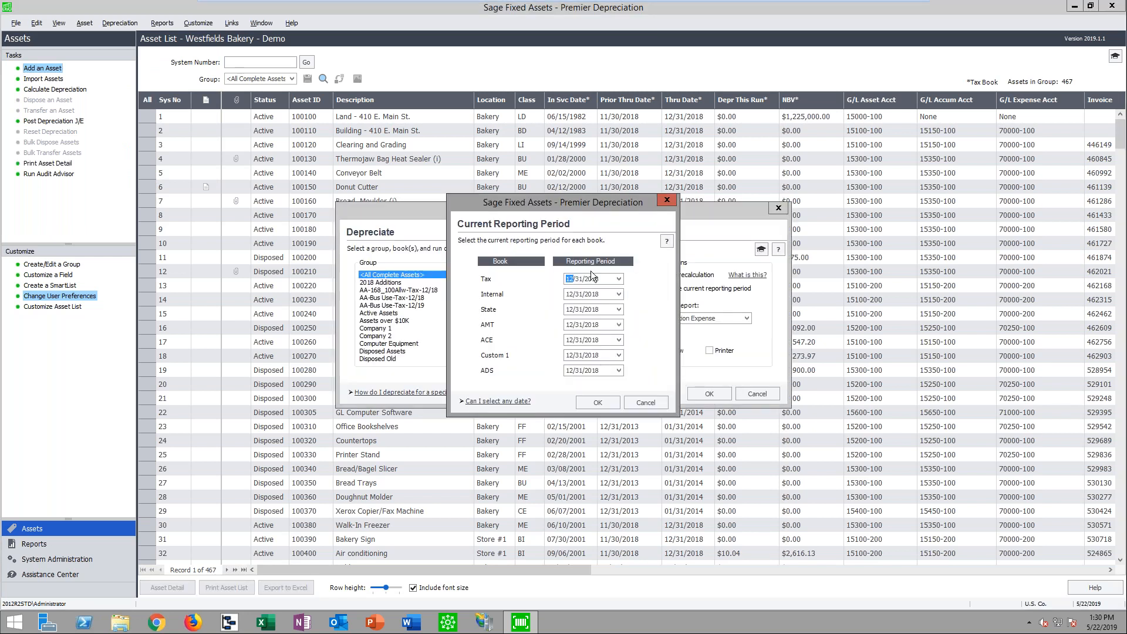
{"action": "left_click", "coordinate": [653, 402]}
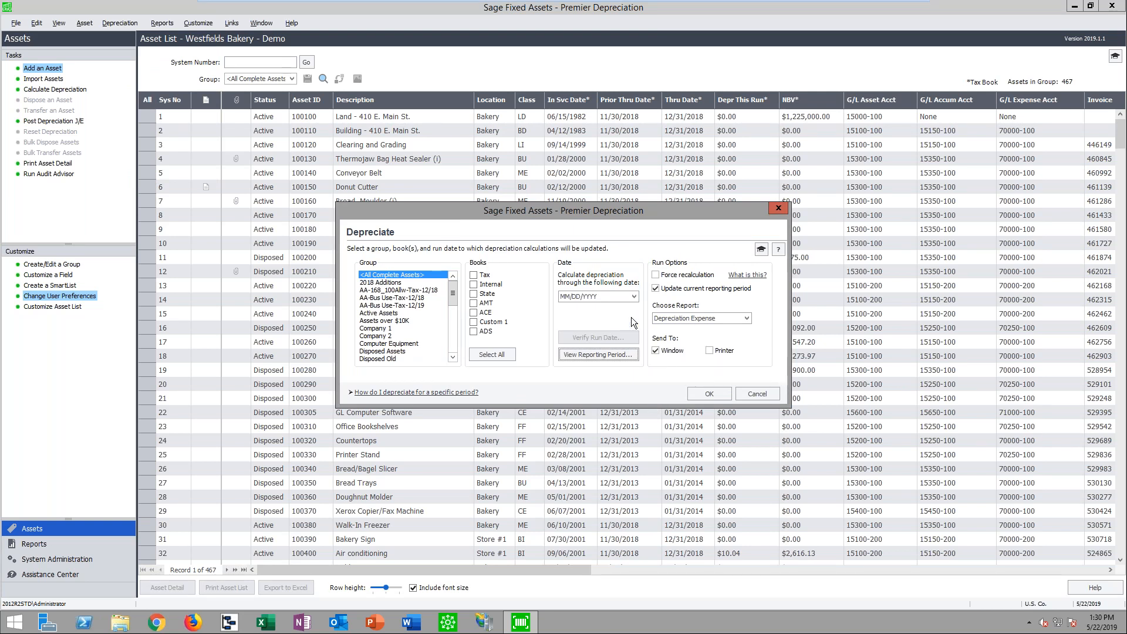
{"action": "left_click", "coordinate": [767, 396]}
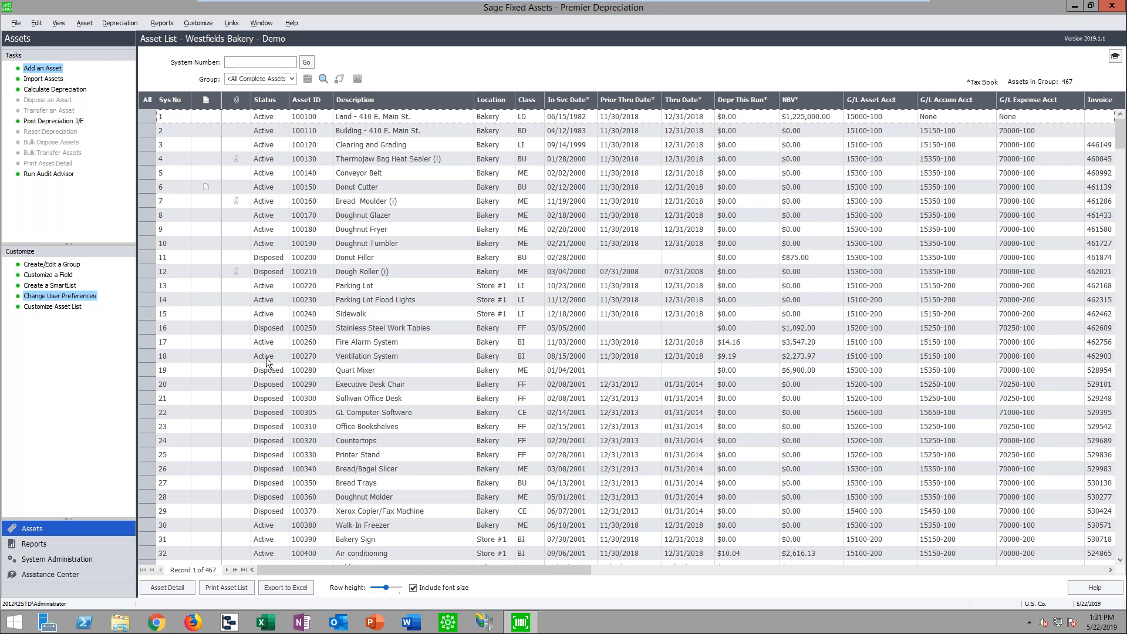
Run the Audit Advisor review on the Tax book for fiscal year end 12/31/2018
{"action": "left_click", "coordinate": [50, 173]}
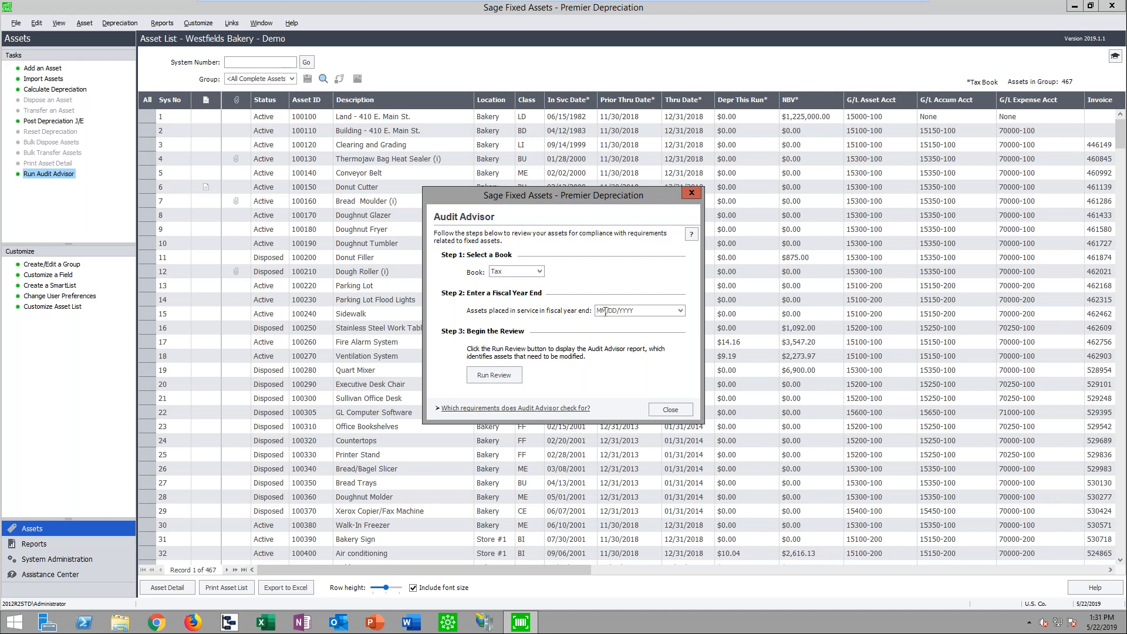
{"action": "type", "text": "12/31/2018"}
{"action": "left_click", "coordinate": [502, 375]}
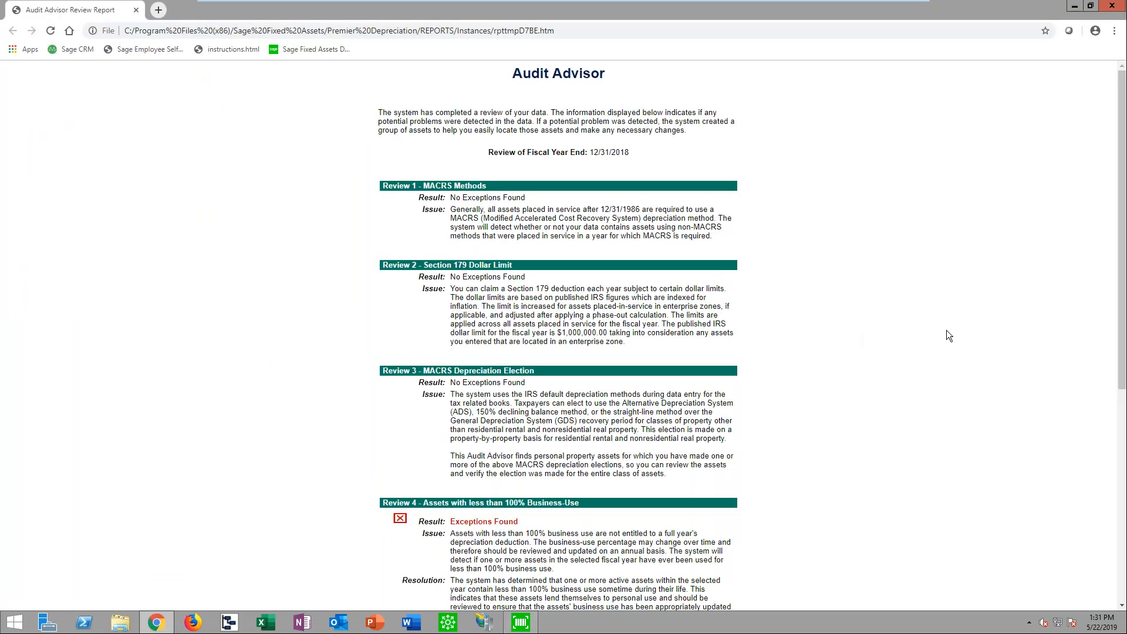
Enlarge the Audit Advisor report and examine Review 4's result, issue, resolution and created group for assets with less than 100% business use
{"action": "key", "text": "ctrl+plus"}
{"action": "key", "text": "ctrl+plus"}
{"action": "scroll", "coordinate": [923, 333], "scroll_direction": "down", "scroll_amount": 5}
{"action": "scroll", "coordinate": [923, 333], "scroll_direction": "down", "scroll_amount": 1}
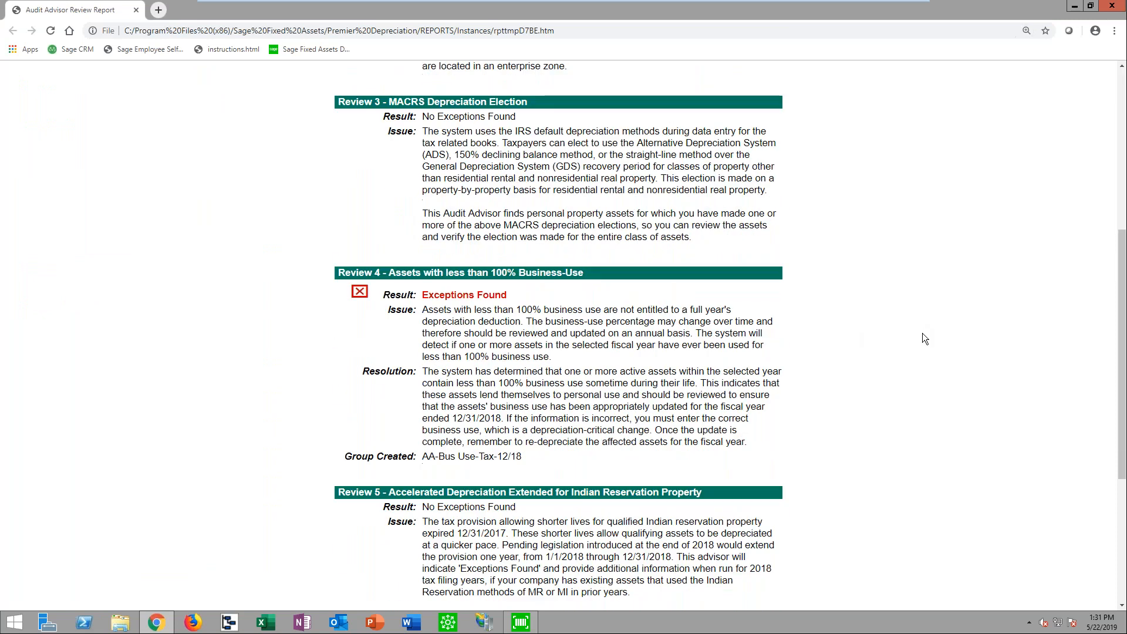
{"action": "left_click_drag", "start_coordinate": [512, 297], "coordinate": [423, 301]}
{"action": "left_click_drag", "start_coordinate": [553, 356], "coordinate": [407, 310]}
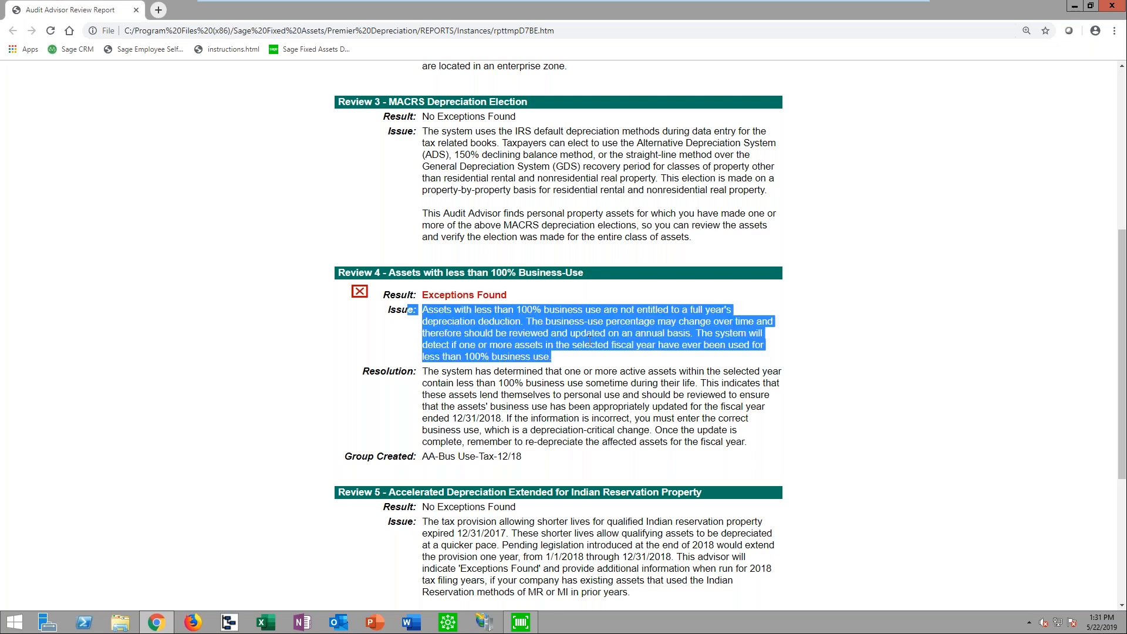
{"action": "left_click_drag", "start_coordinate": [744, 444], "coordinate": [422, 372]}
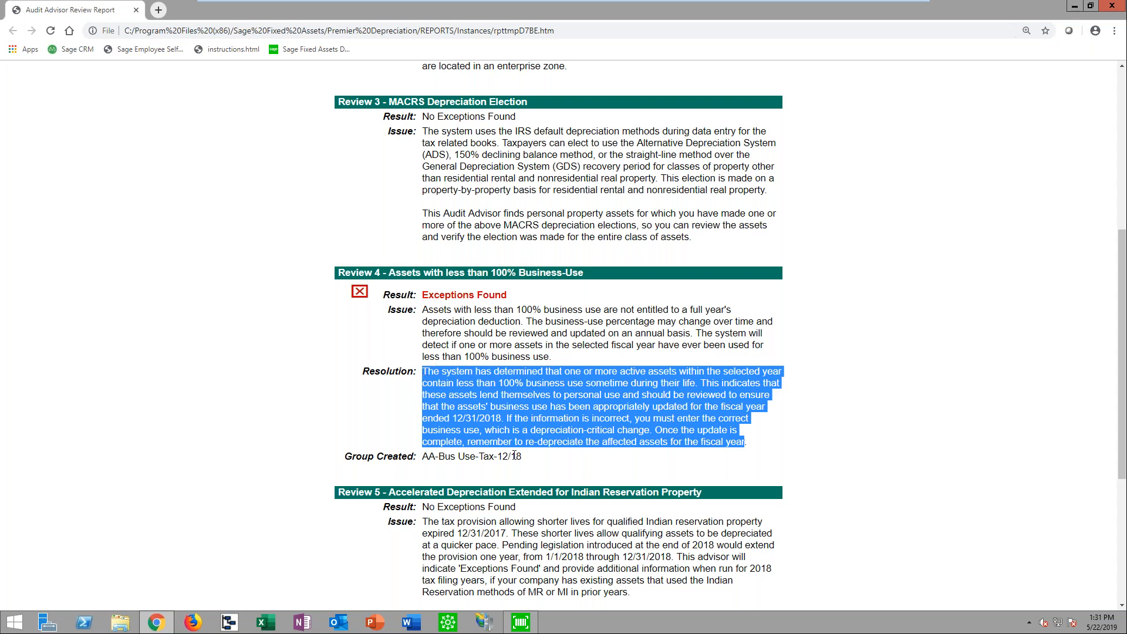
{"action": "left_click_drag", "start_coordinate": [525, 456], "coordinate": [423, 455]}
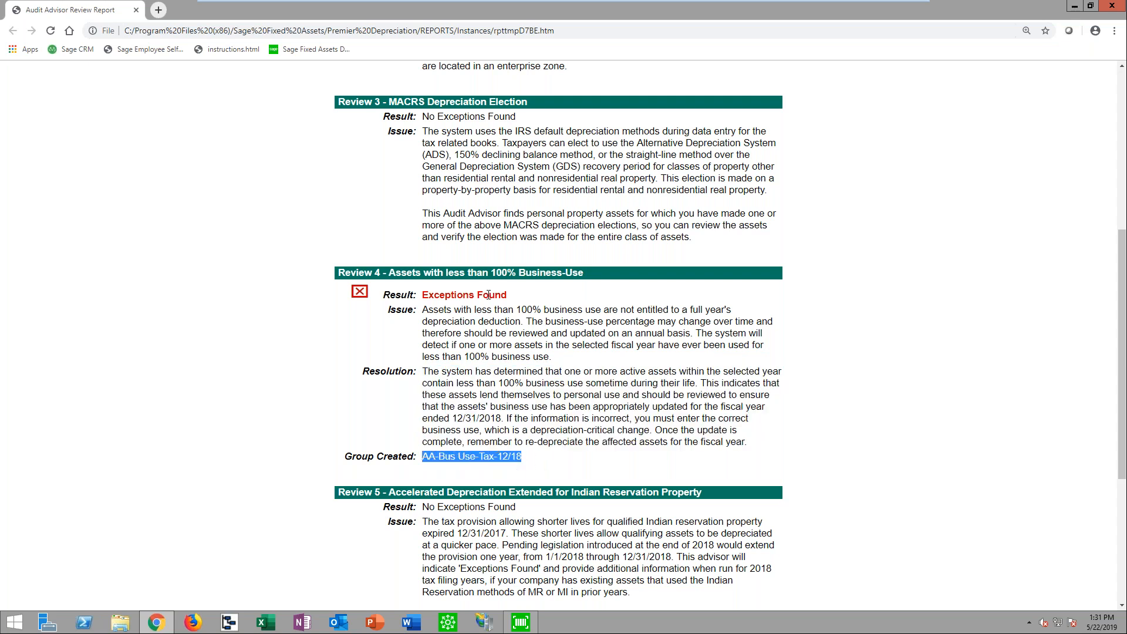
Look at the report's Review 6 on the 168(k) 100% allowance, minimize the report, and close Audit Advisor
{"action": "scroll", "coordinate": [488, 295], "scroll_direction": "down", "scroll_amount": 4}
{"action": "scroll", "coordinate": [817, 339], "scroll_direction": "down", "scroll_amount": 1}
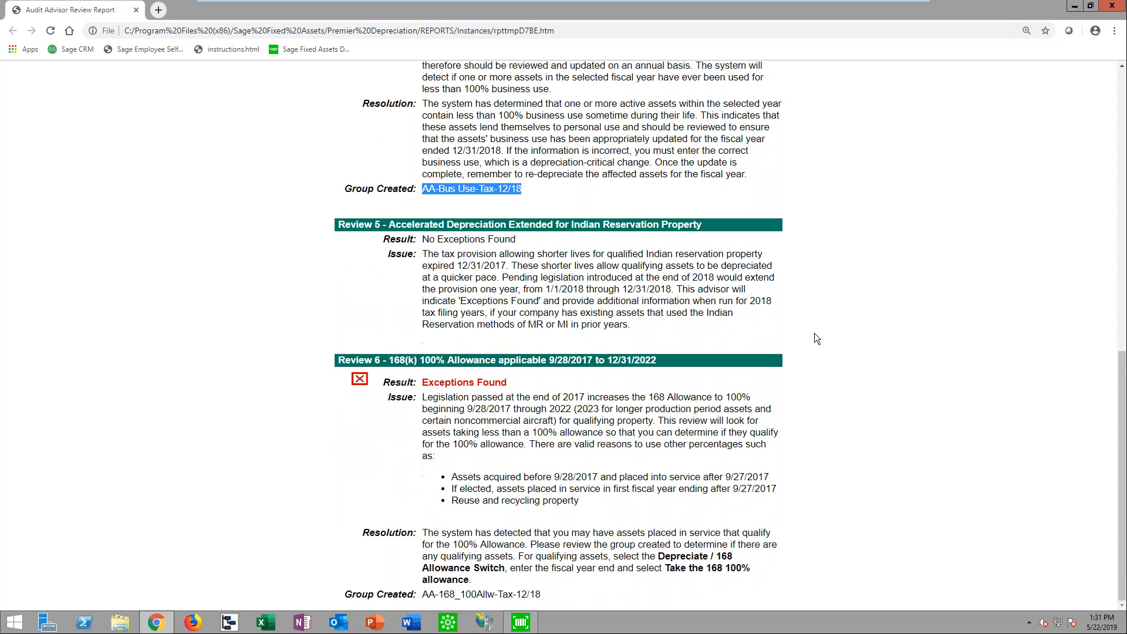
{"action": "left_click", "coordinate": [1075, 6]}
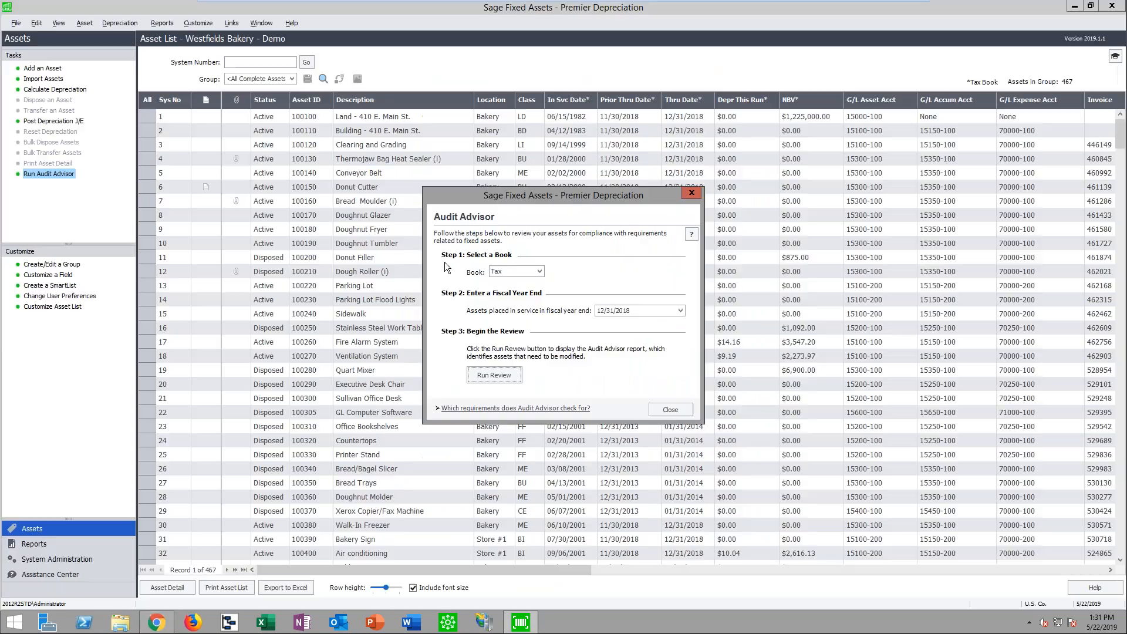
{"action": "left_click", "coordinate": [682, 408]}
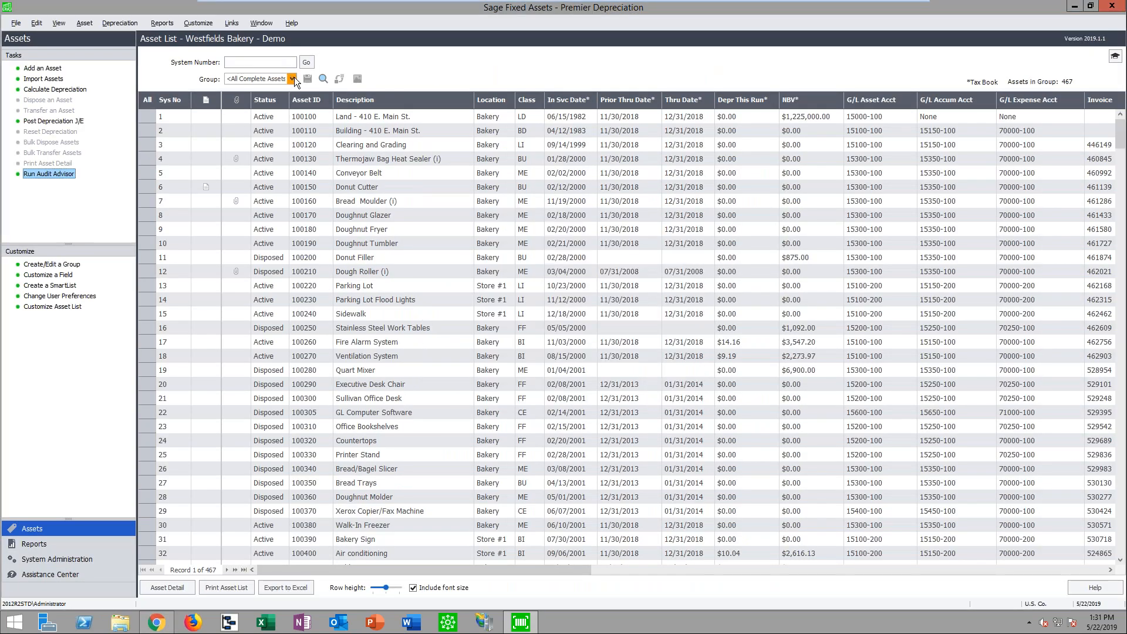
Filter the Asset List by the AA-Bus Use-Tax-12/18 group and check the Tax Business Use % of asset 263, Executive Auto - Hummer H2
{"action": "left_click", "coordinate": [293, 78]}
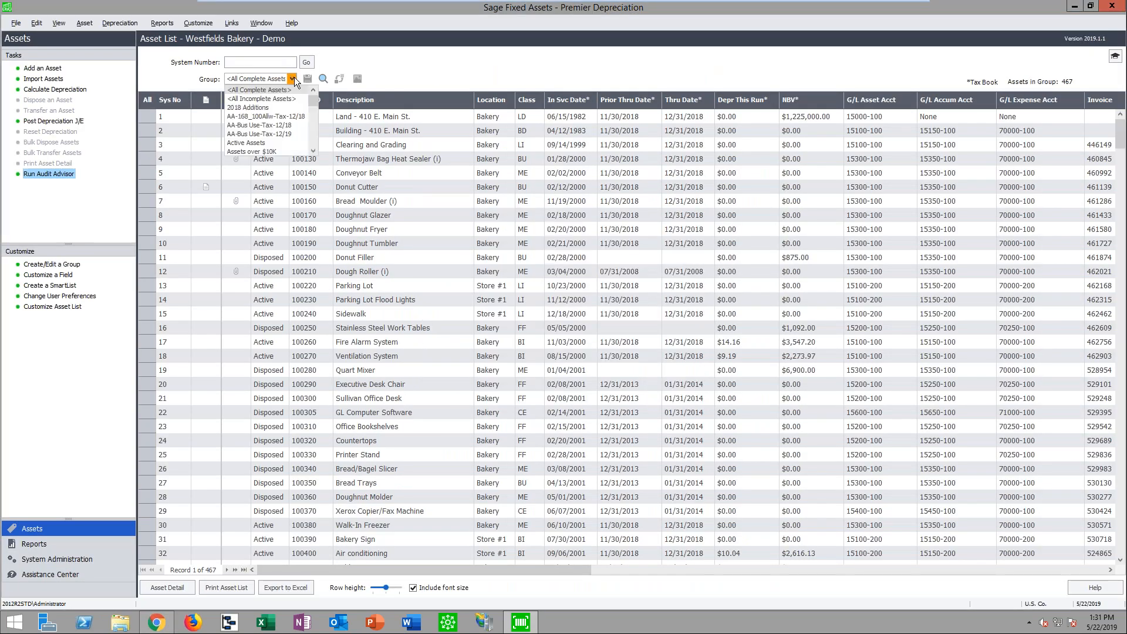
{"action": "left_click", "coordinate": [267, 125]}
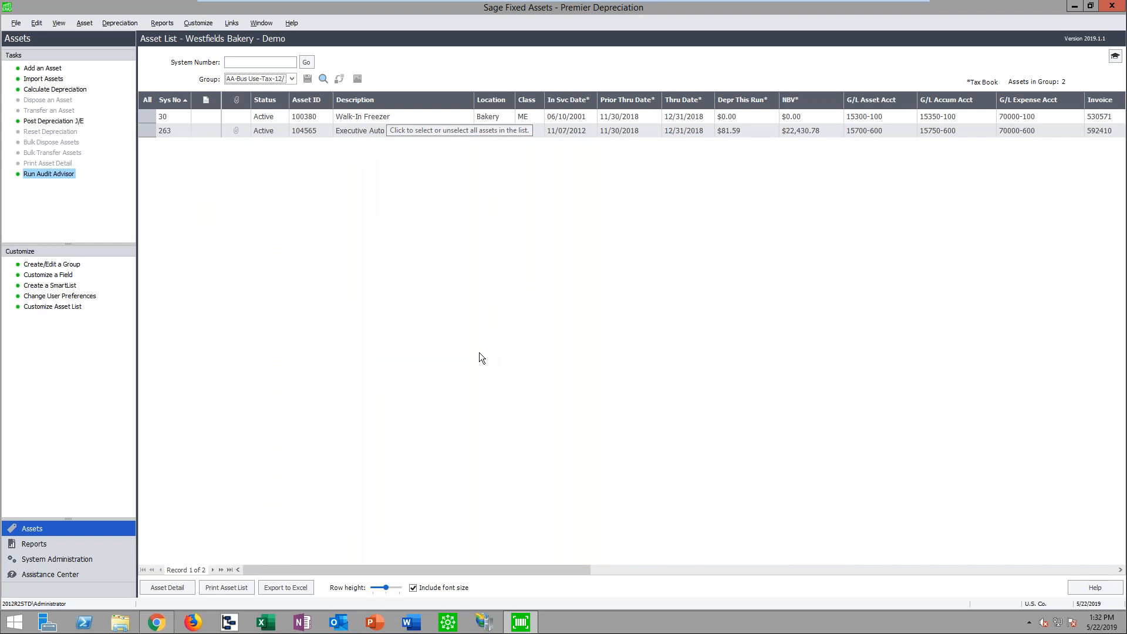
{"action": "double_click", "coordinate": [364, 130]}
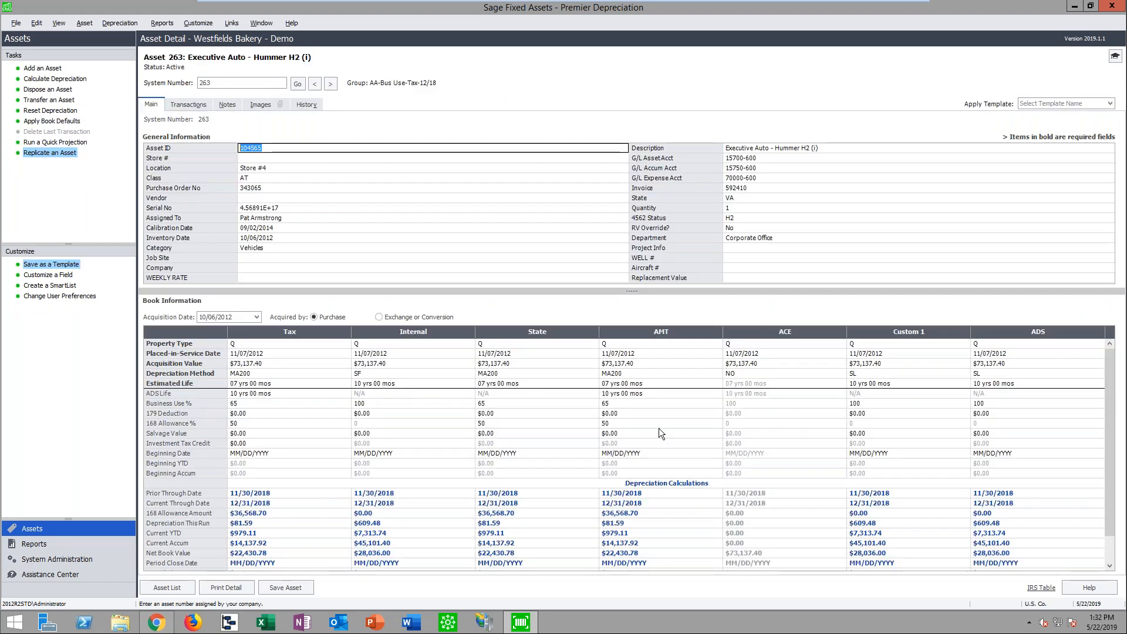
{"action": "left_click", "coordinate": [256, 404]}
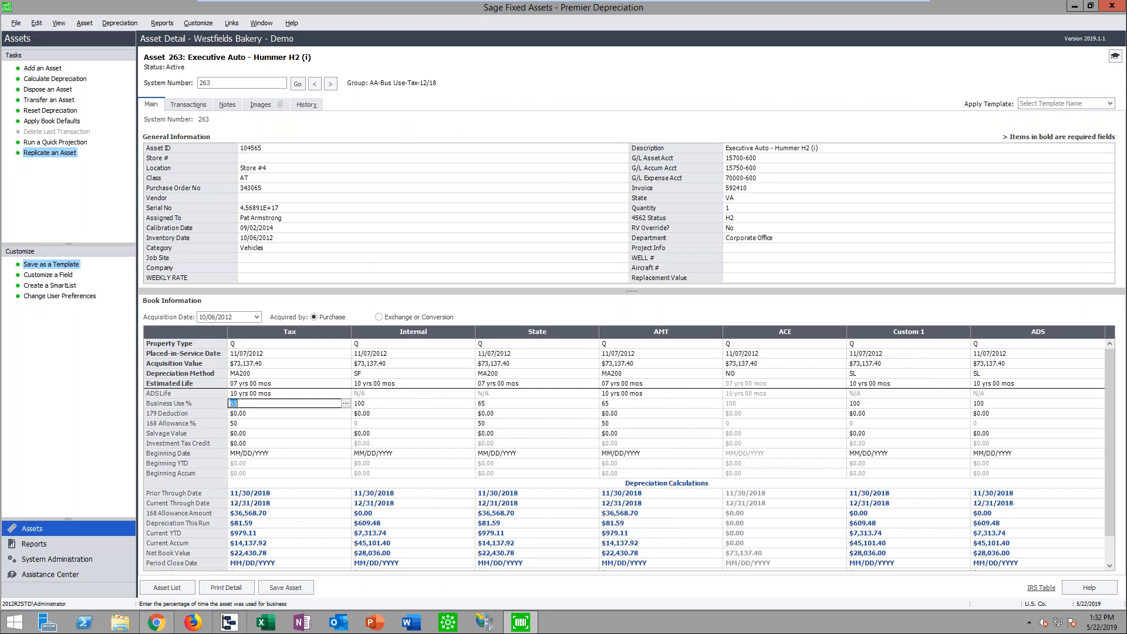
Switch to the Audit Advisor report in Chrome, check the groups created for Reviews 4 and 6, and close the report
{"action": "left_click", "coordinate": [158, 622]}
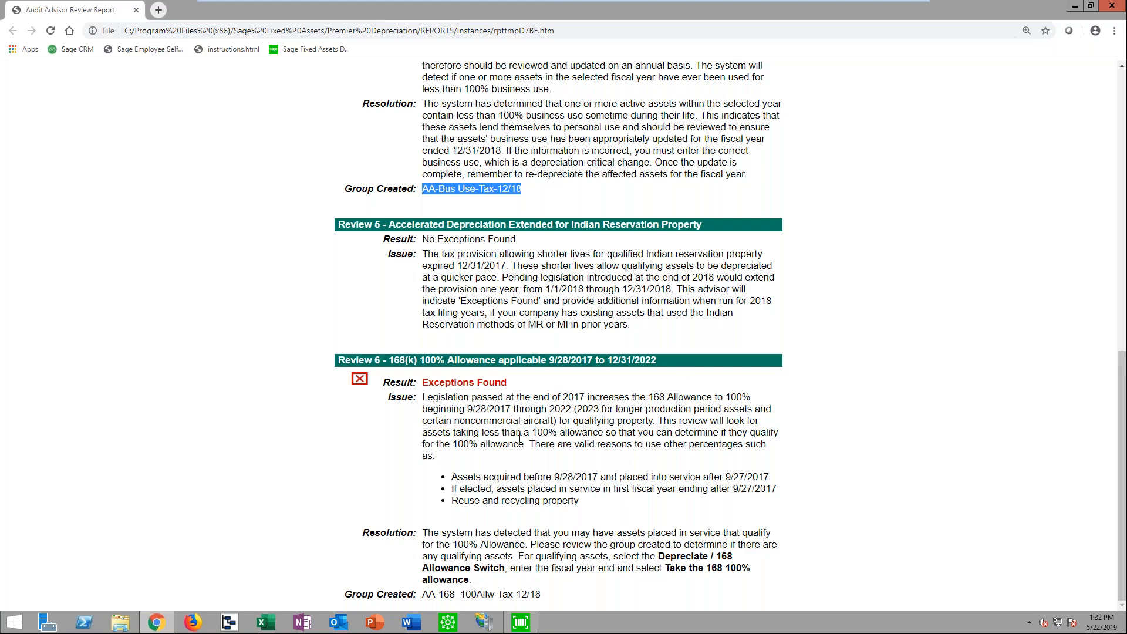
{"action": "scroll", "coordinate": [580, 229], "scroll_direction": "up", "scroll_amount": 2}
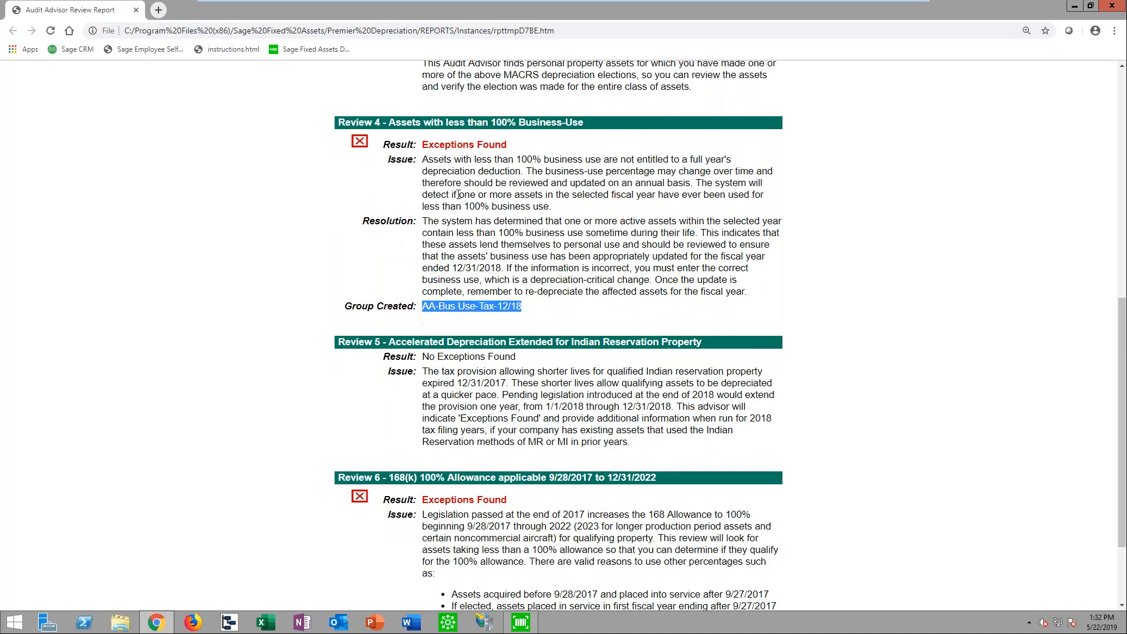
{"action": "left_click_drag", "start_coordinate": [528, 313], "coordinate": [428, 308]}
{"action": "scroll", "coordinate": [615, 484], "scroll_direction": "down", "scroll_amount": 2}
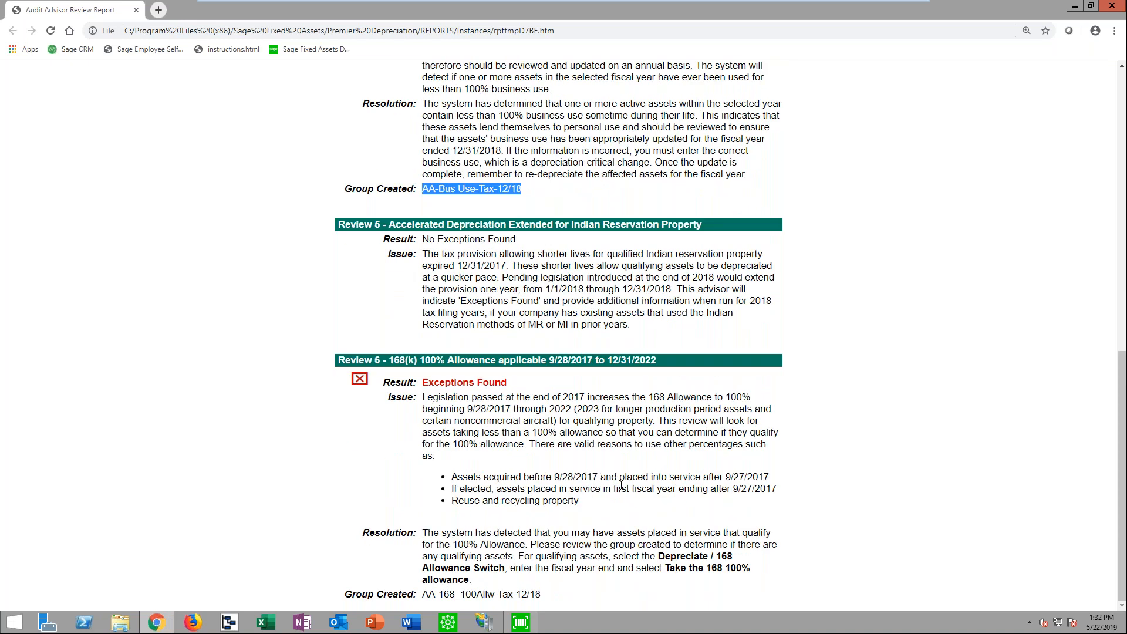
{"action": "left_click", "coordinate": [621, 485]}
{"action": "left_click_drag", "start_coordinate": [551, 596], "coordinate": [422, 594]}
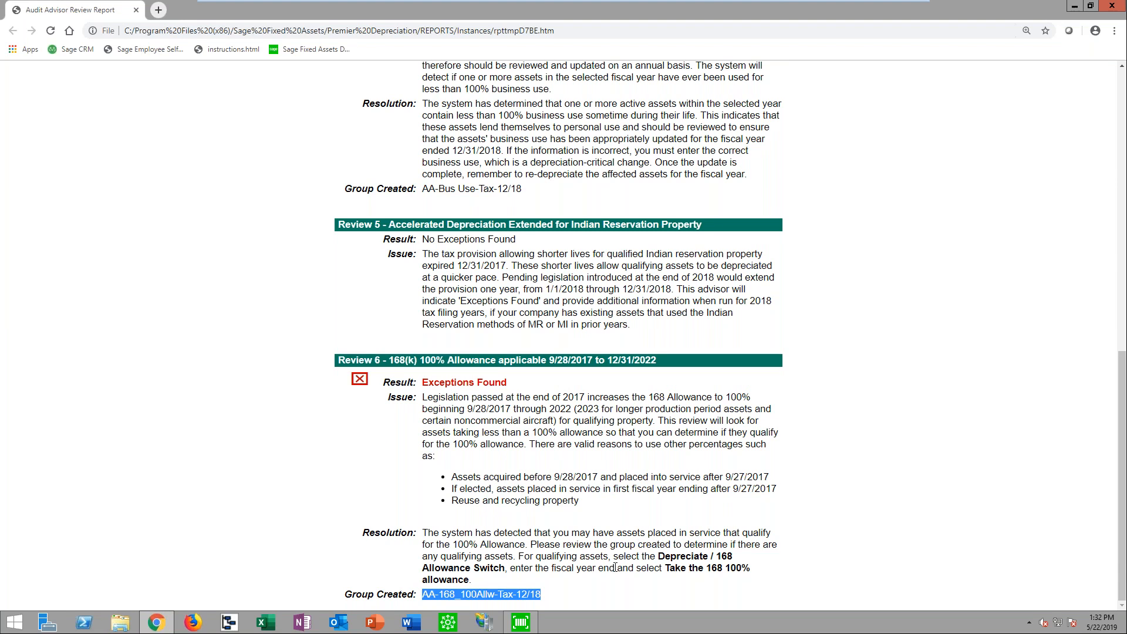
{"action": "left_click", "coordinate": [1112, 5]}
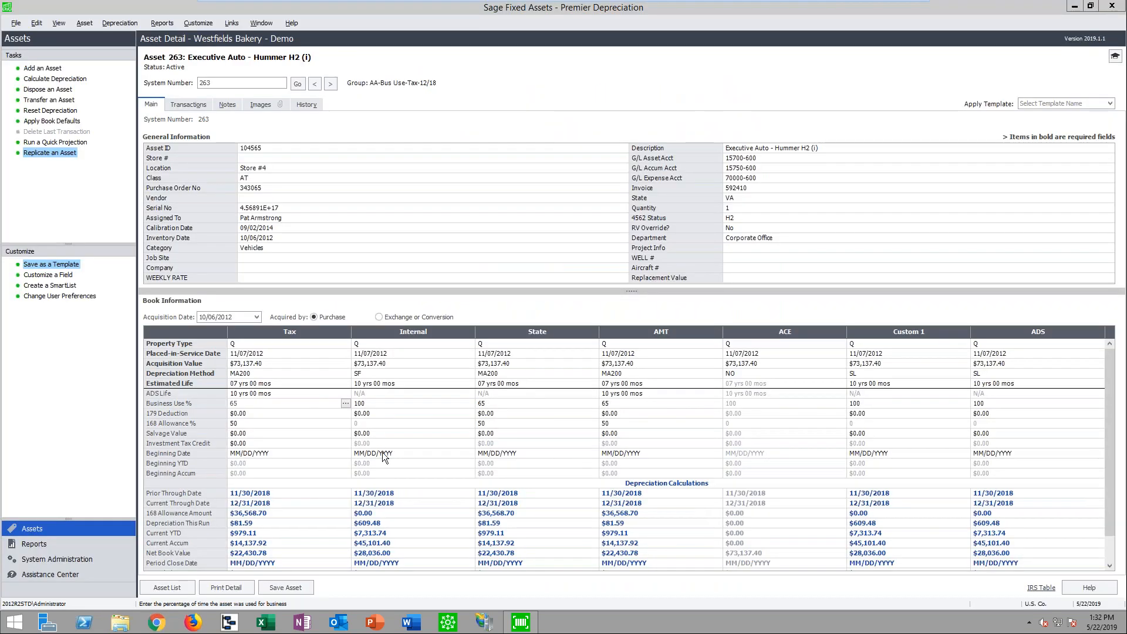
Return to the Asset List and set its group to <All Complete Assets>
{"action": "left_click", "coordinate": [168, 588]}
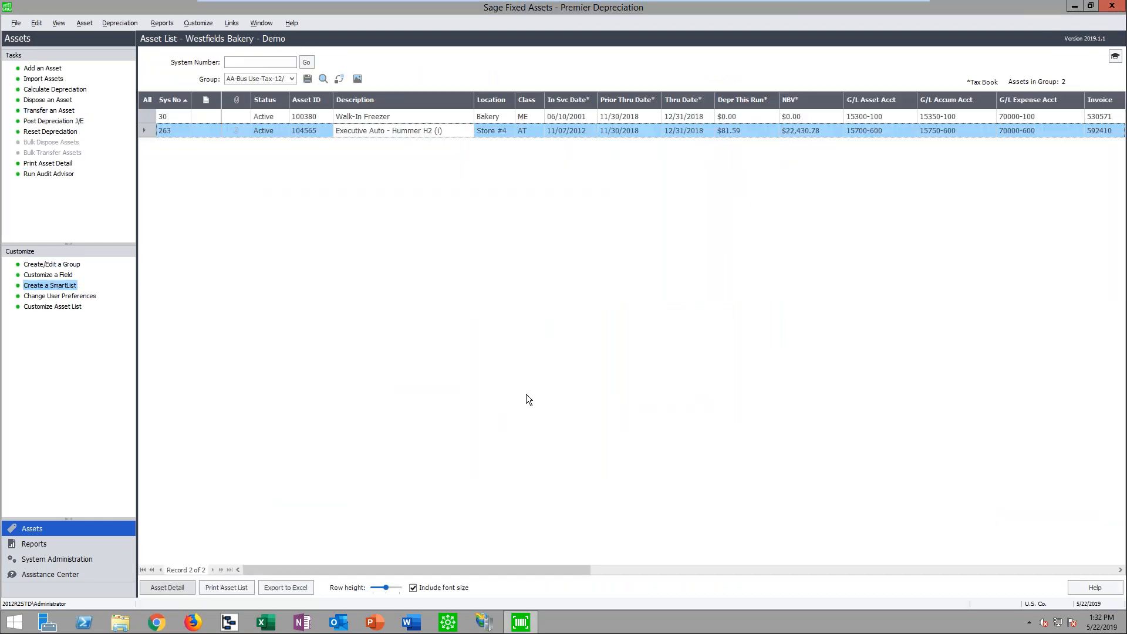
{"action": "left_click", "coordinate": [292, 78]}
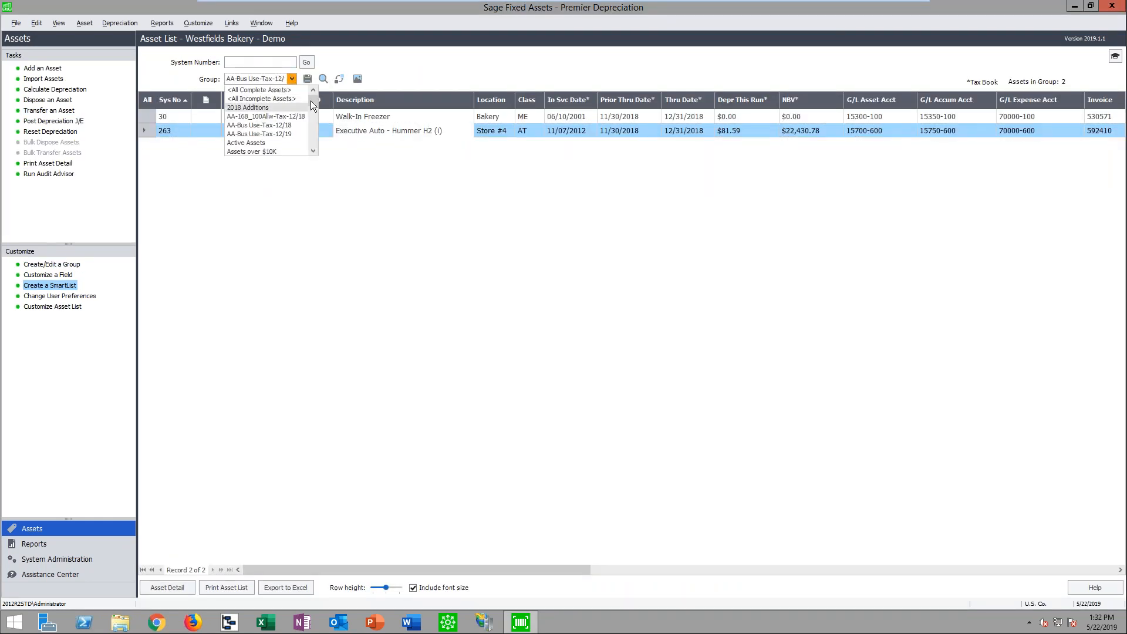
{"action": "left_click", "coordinate": [281, 91]}
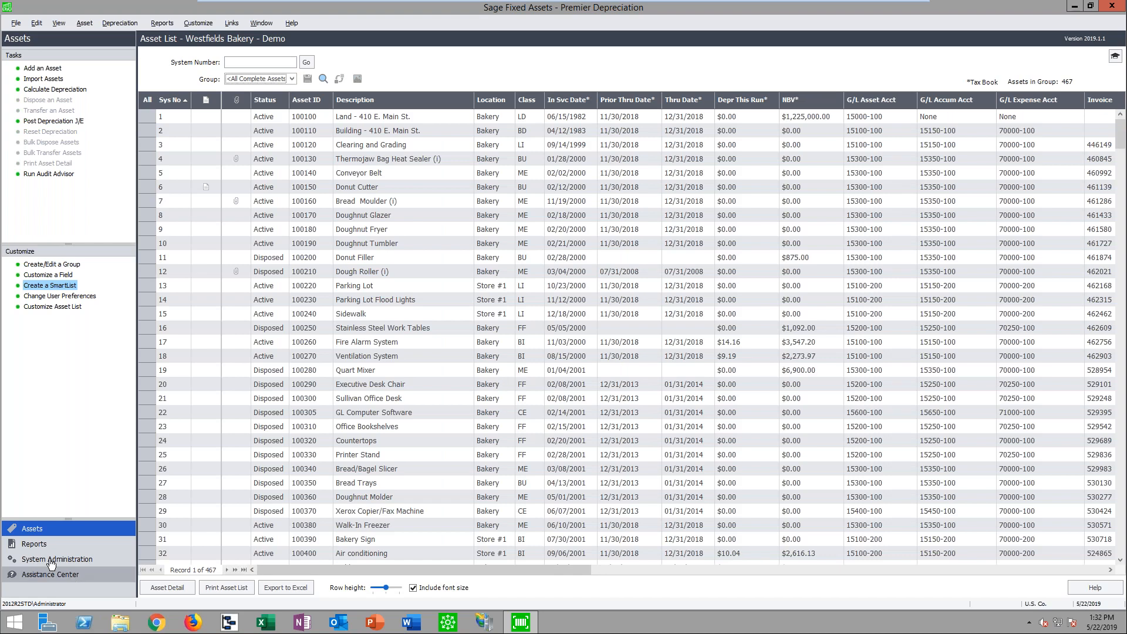
Open the Reports area and show the list of available reports
{"action": "left_click", "coordinate": [42, 546]}
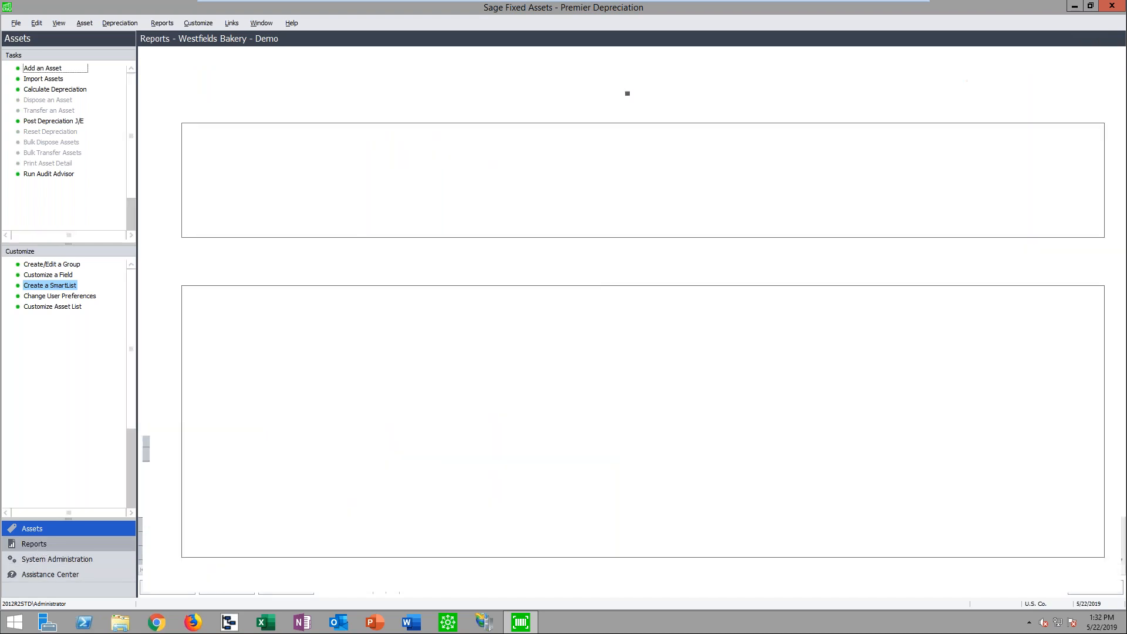
{"action": "left_click", "coordinate": [155, 82]}
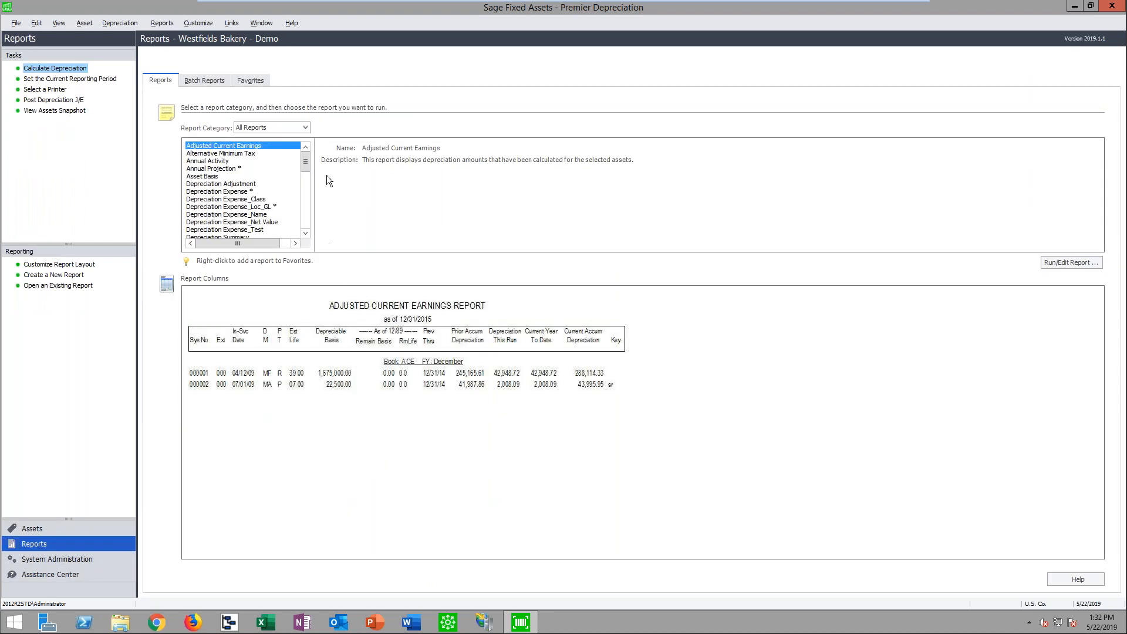
Run the Form 4562 - Depreciation and Amortization report for all complete assets, Tax book, fiscal year beginning 01/01/2018
{"action": "left_click_drag", "start_coordinate": [305, 164], "coordinate": [305, 198]}
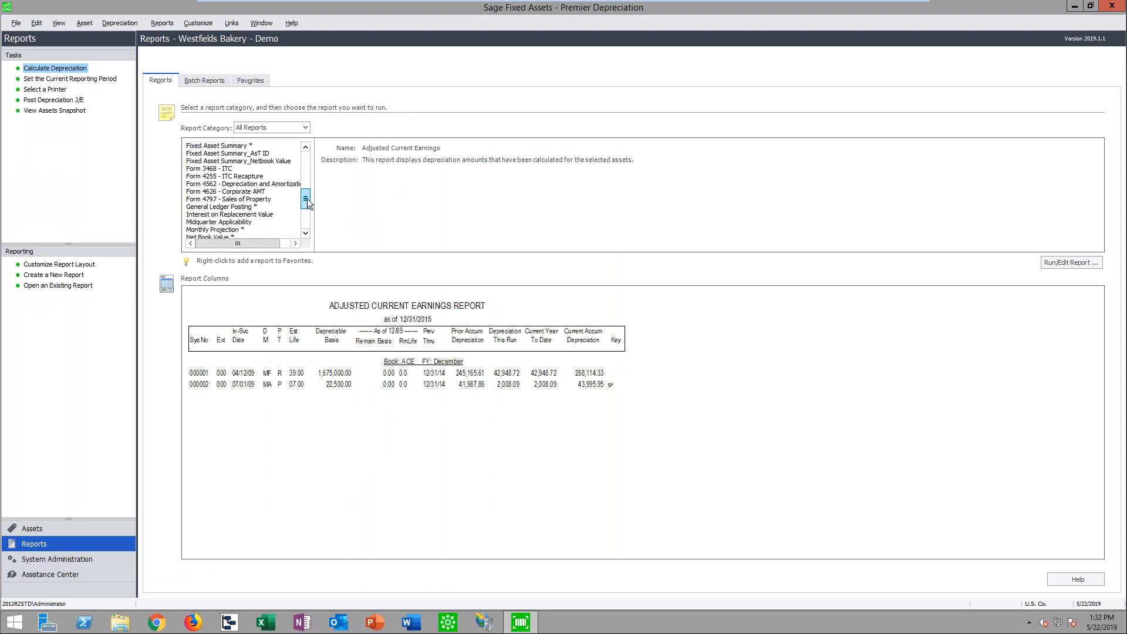
{"action": "left_click", "coordinate": [236, 185]}
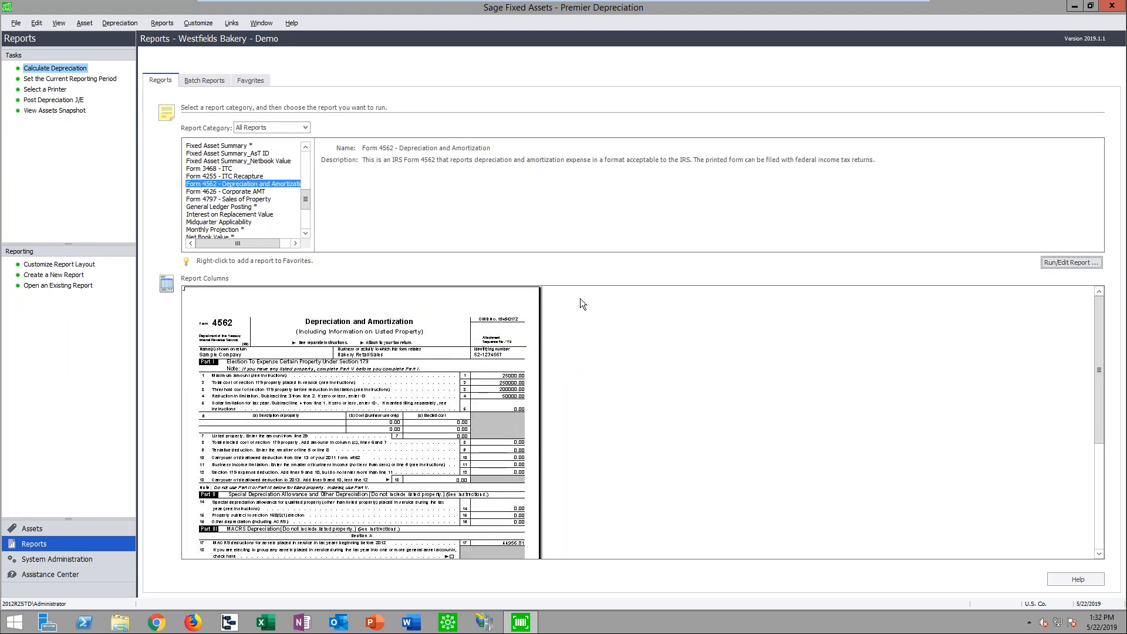
{"action": "key", "text": "Return"}
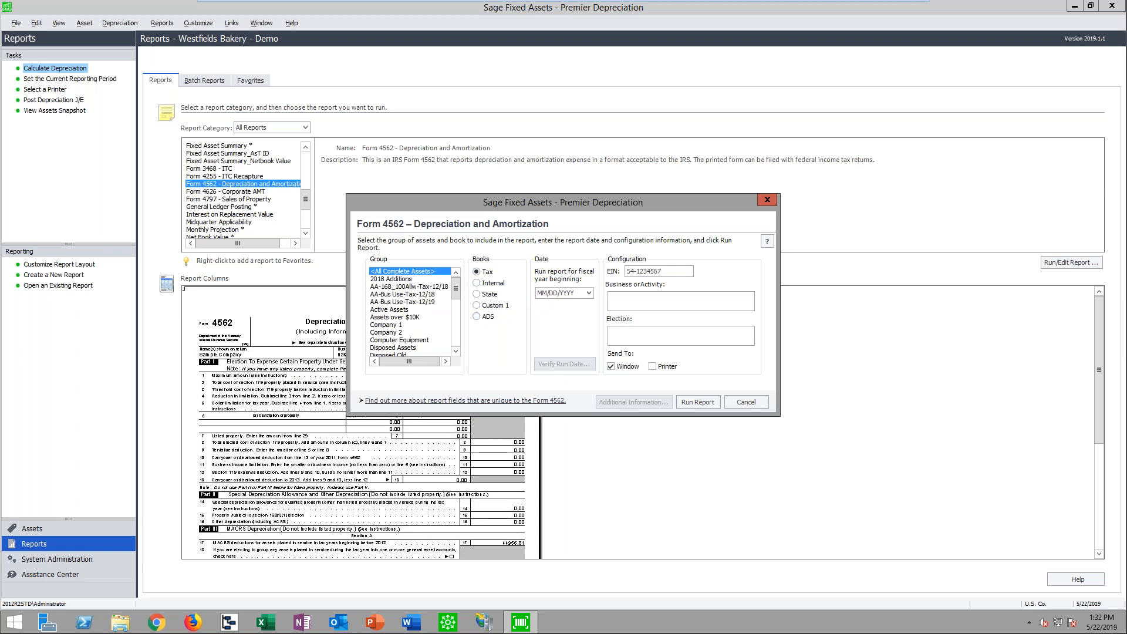
{"action": "left_click", "coordinate": [544, 292]}
{"action": "type", "text": "01/01/2018"}
{"action": "left_click", "coordinate": [701, 404]}
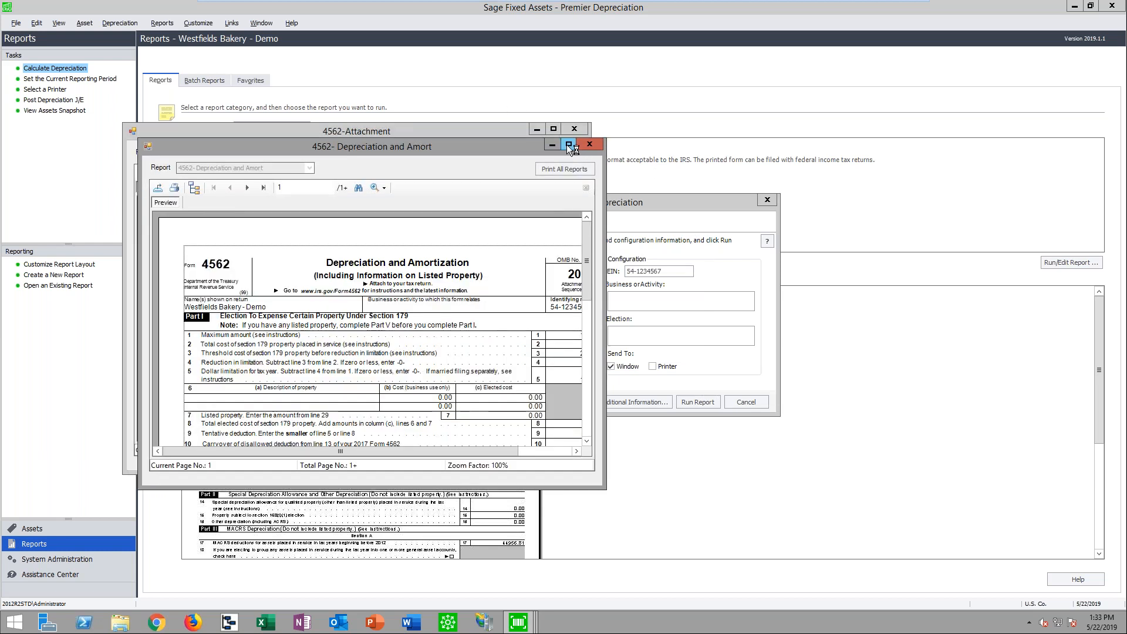
Review both pages of the Form 4562 report at 150% zoom, and close its preview
{"action": "left_click", "coordinate": [566, 143]}
{"action": "left_click", "coordinate": [241, 46]}
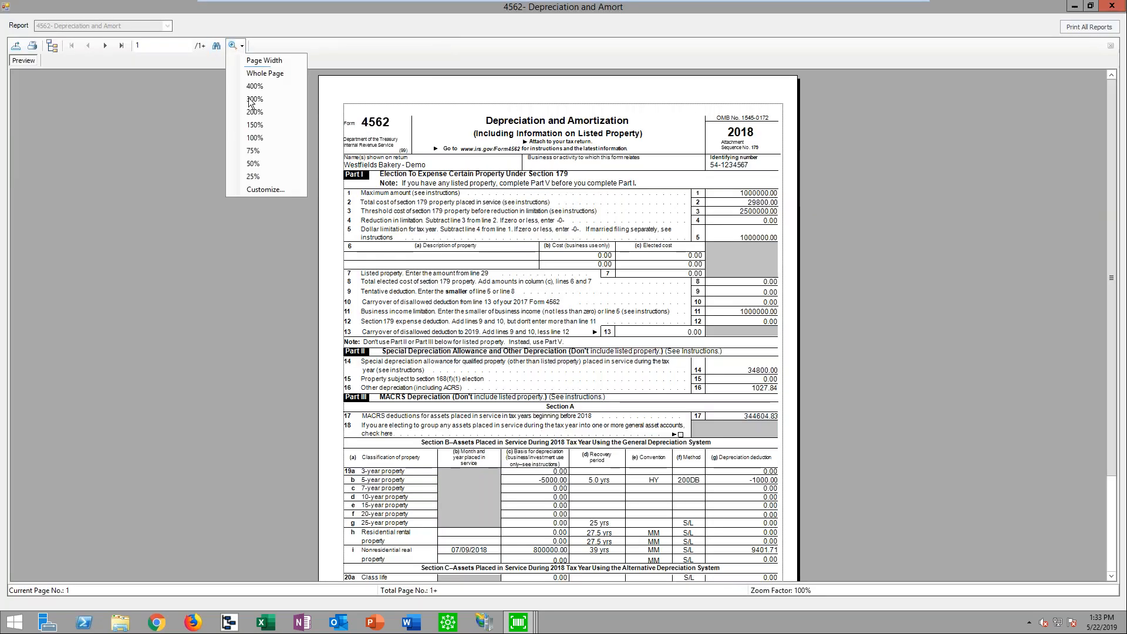
{"action": "left_click", "coordinate": [273, 125]}
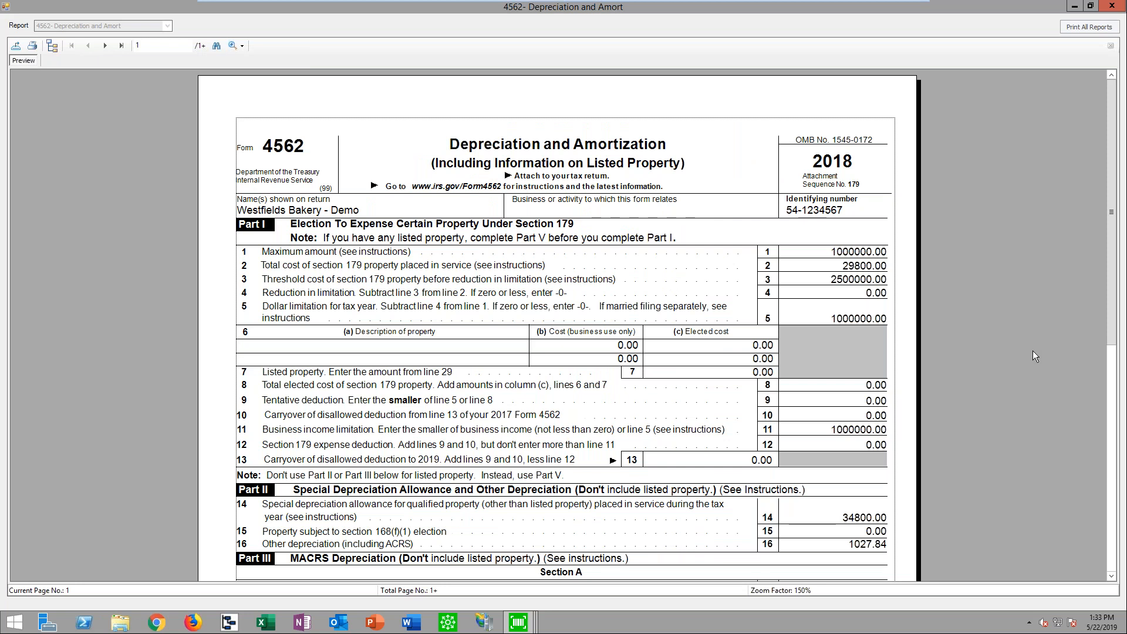
{"action": "scroll", "coordinate": [1033, 351], "scroll_direction": "down", "scroll_amount": 5}
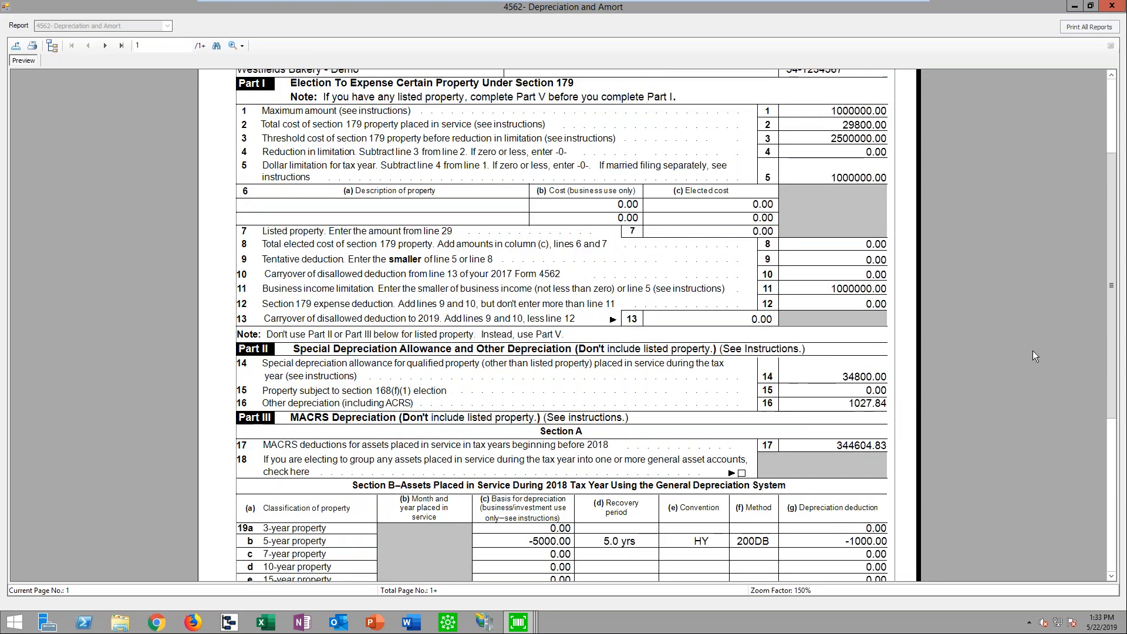
{"action": "scroll", "coordinate": [1033, 350], "scroll_direction": "down", "scroll_amount": 2}
{"action": "left_click", "coordinate": [105, 46]}
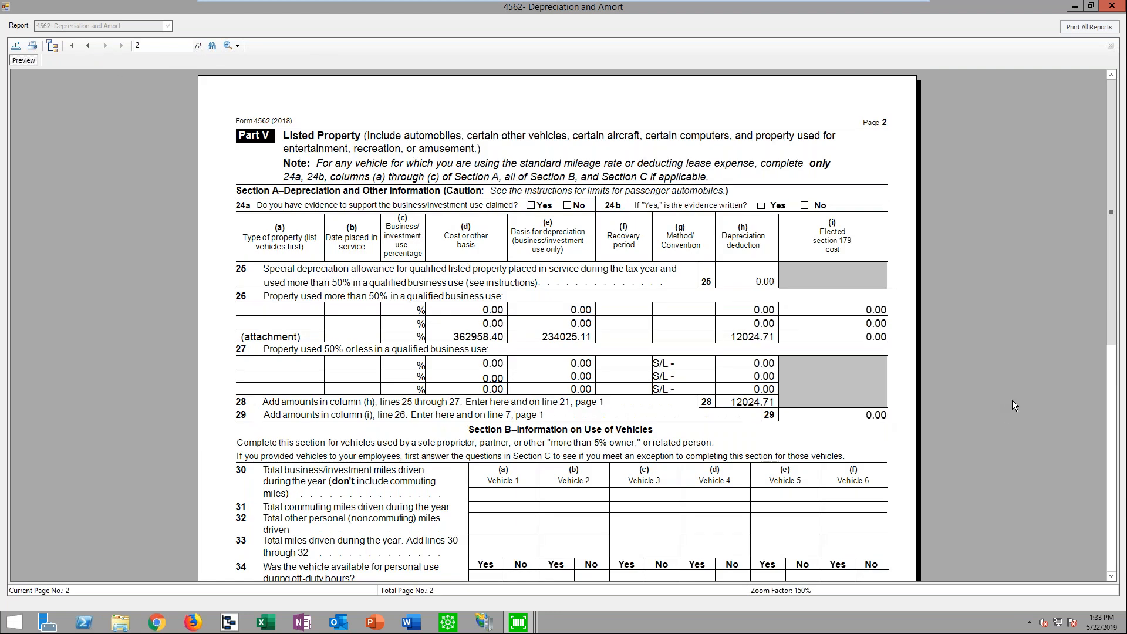
{"action": "scroll", "coordinate": [1012, 400], "scroll_direction": "down", "scroll_amount": 5}
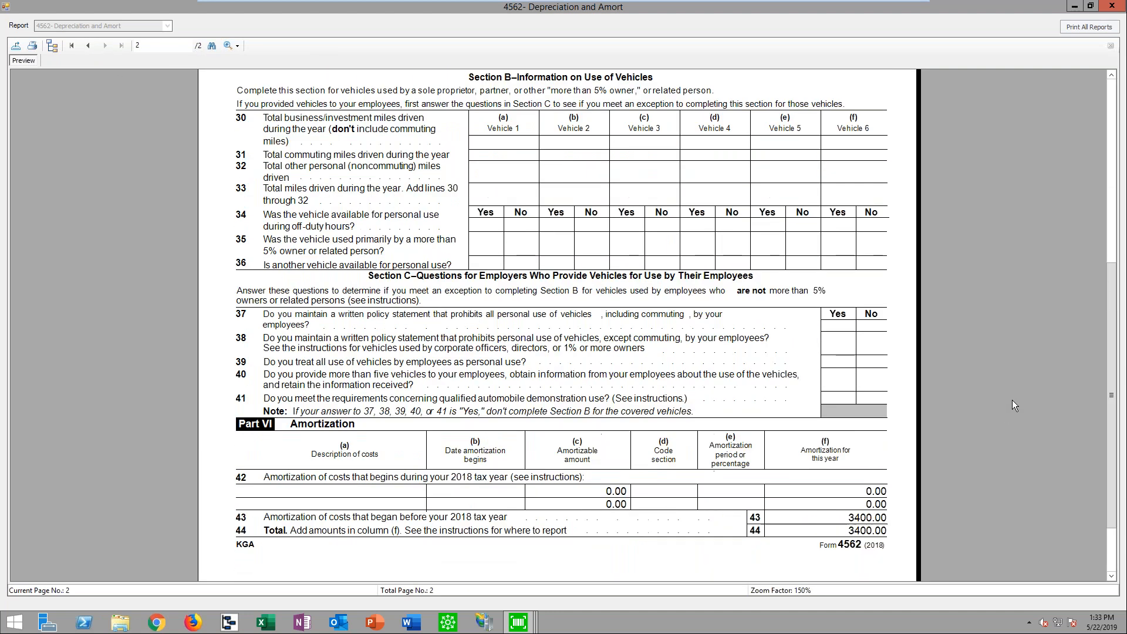
{"action": "scroll", "coordinate": [1031, 378], "scroll_direction": "down", "scroll_amount": 1}
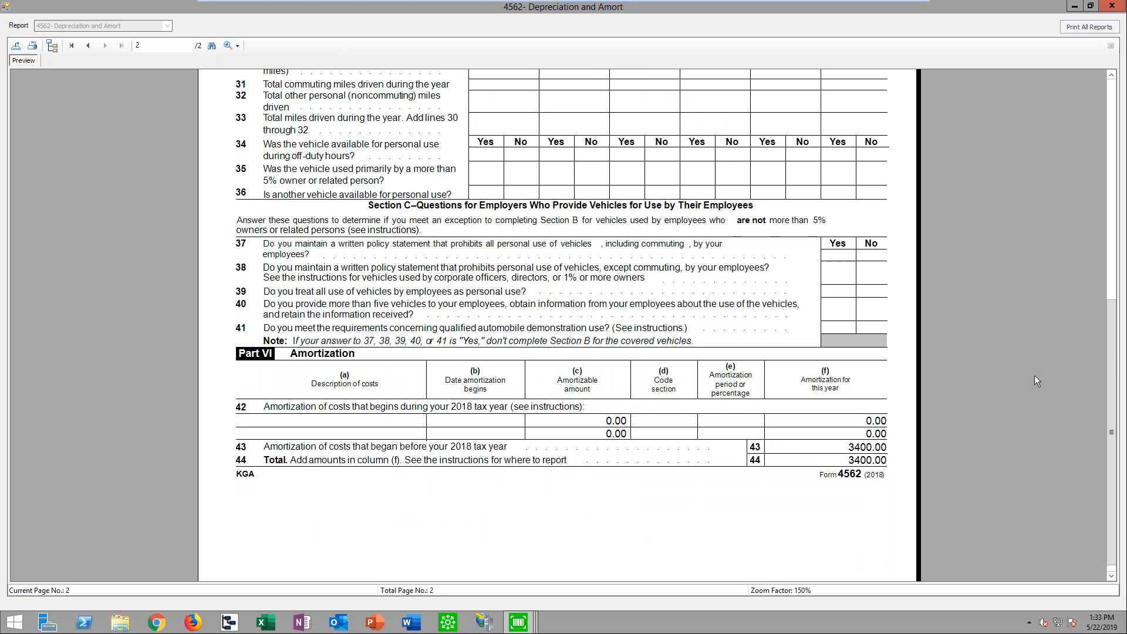
{"action": "left_click", "coordinate": [1112, 5]}
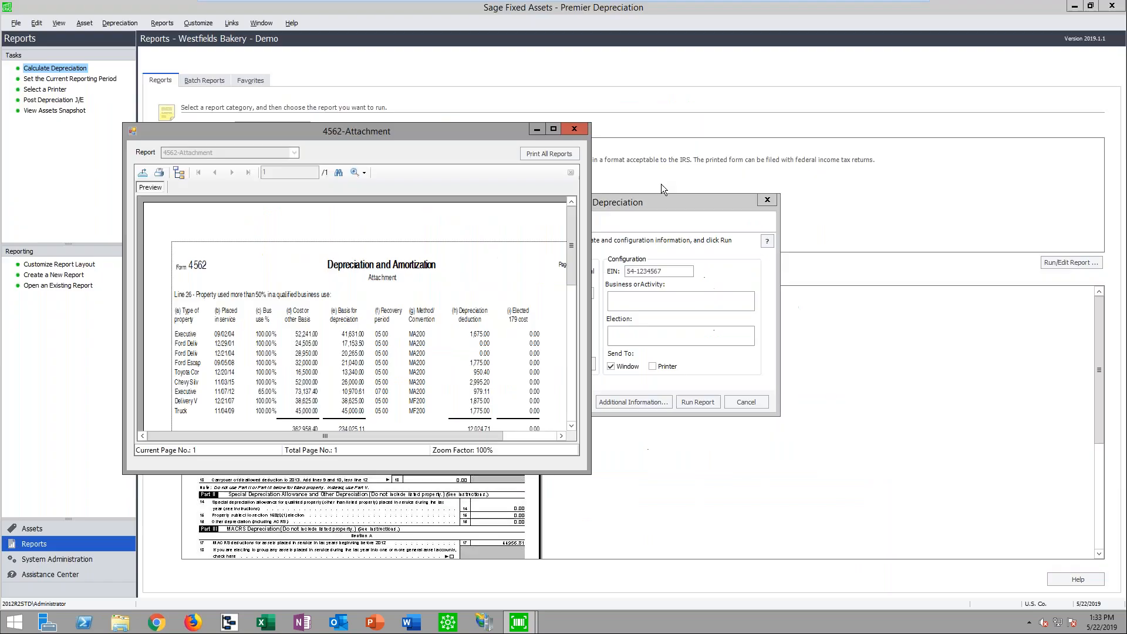
Review the 4562 attachment listing Line 26 property at 150% zoom, and close it along with the Form 4562 setup
{"action": "left_click", "coordinate": [553, 129]}
{"action": "left_click", "coordinate": [238, 46]}
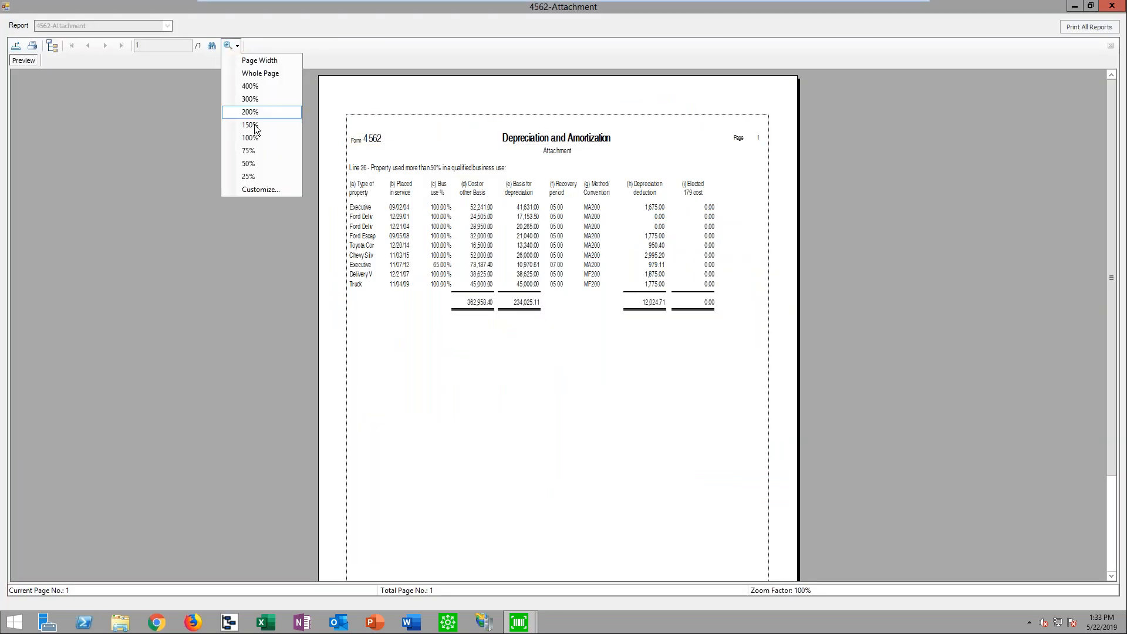
{"action": "left_click", "coordinate": [257, 126]}
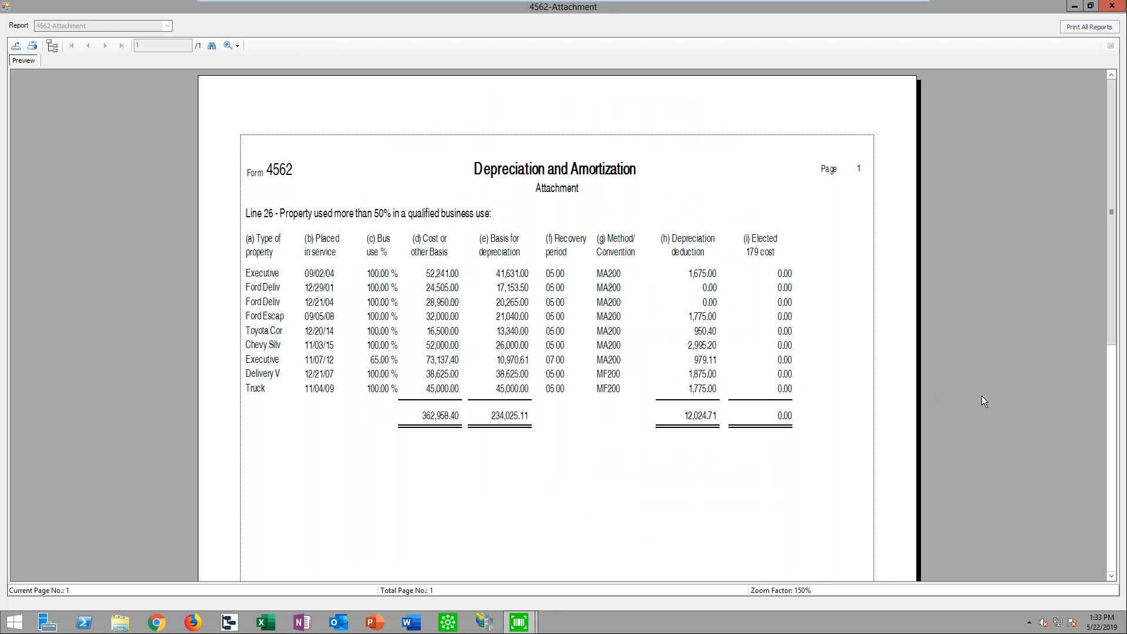
{"action": "left_click", "coordinate": [1111, 6]}
{"action": "left_click", "coordinate": [750, 403]}
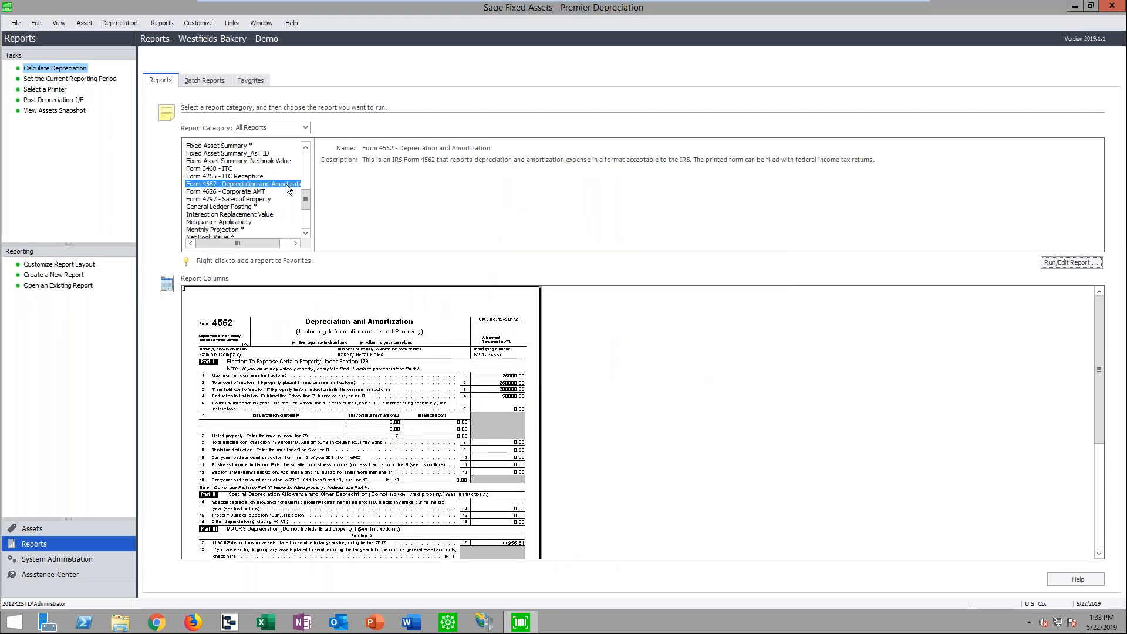
Run the Tax Expense report for <All Complete Assets> using the Tax book and the current reporting period
{"action": "left_click_drag", "start_coordinate": [309, 197], "coordinate": [294, 227]}
{"action": "left_click", "coordinate": [212, 222]}
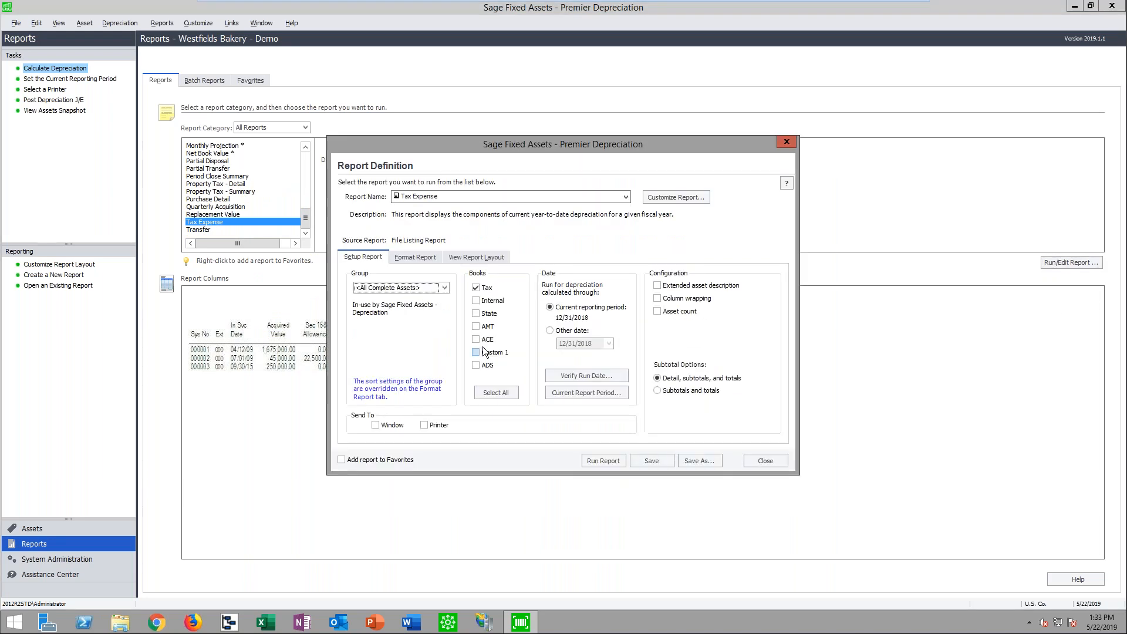
{"action": "left_click", "coordinate": [603, 461]}
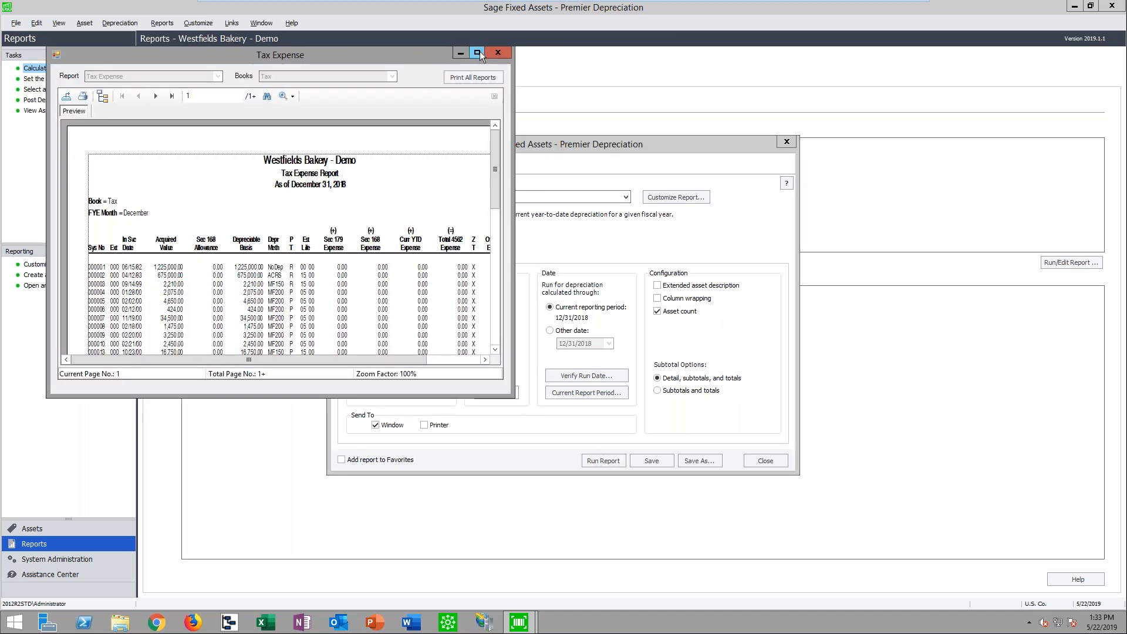
Maximize the Tax Expense report at 150% zoom and check the grand totals on its last page
{"action": "left_click", "coordinate": [480, 51]}
{"action": "left_click", "coordinate": [242, 46]}
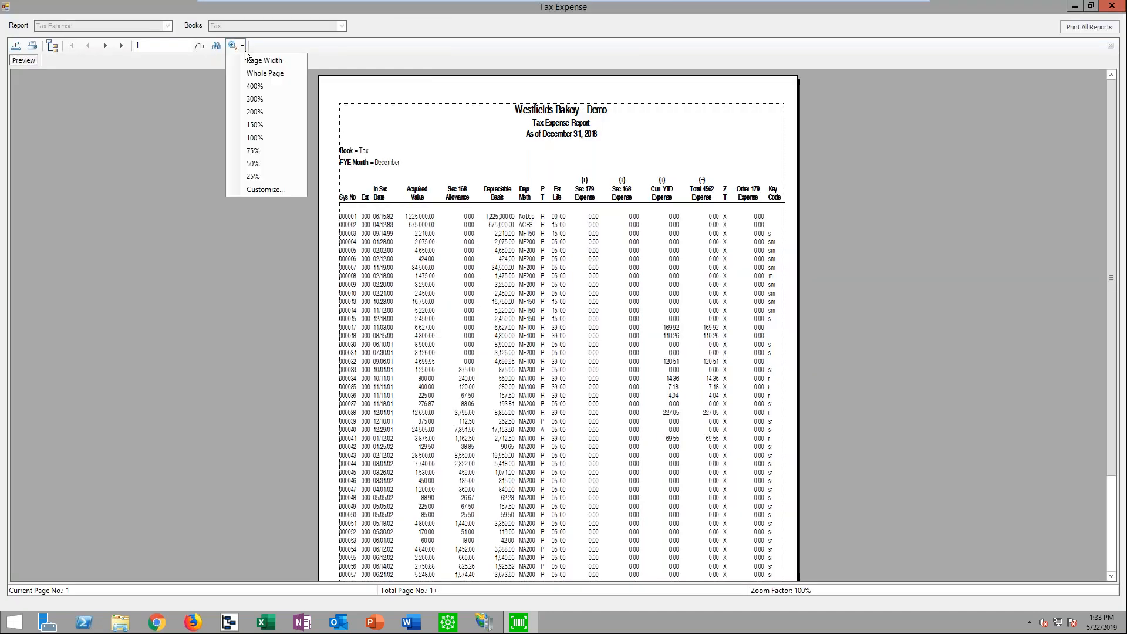
{"action": "left_click", "coordinate": [259, 123]}
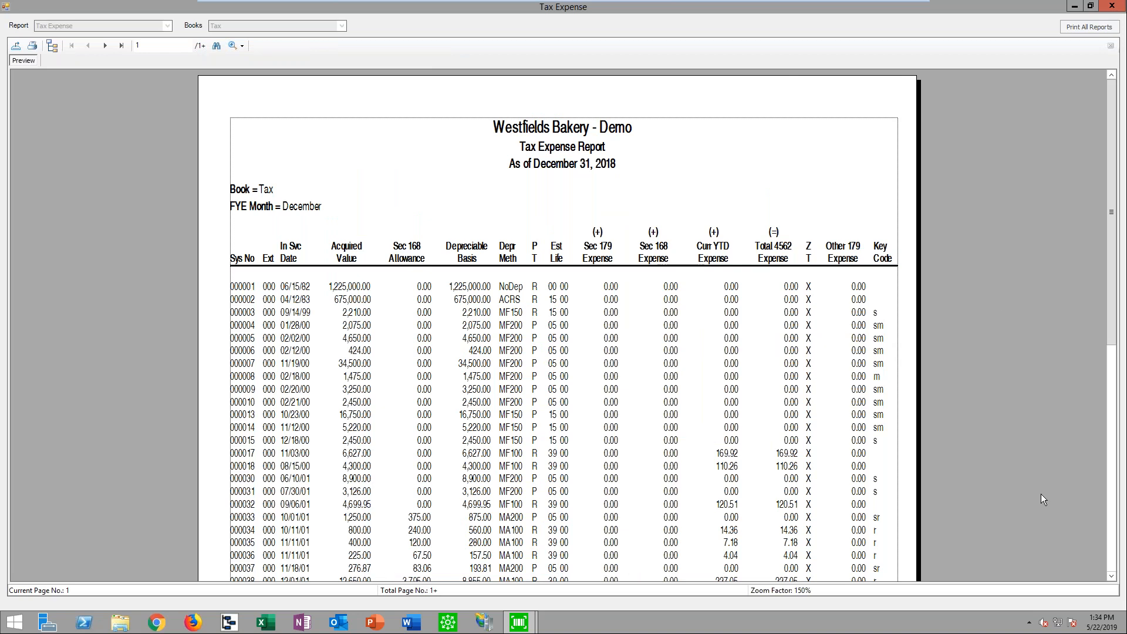
{"action": "left_click", "coordinate": [120, 45]}
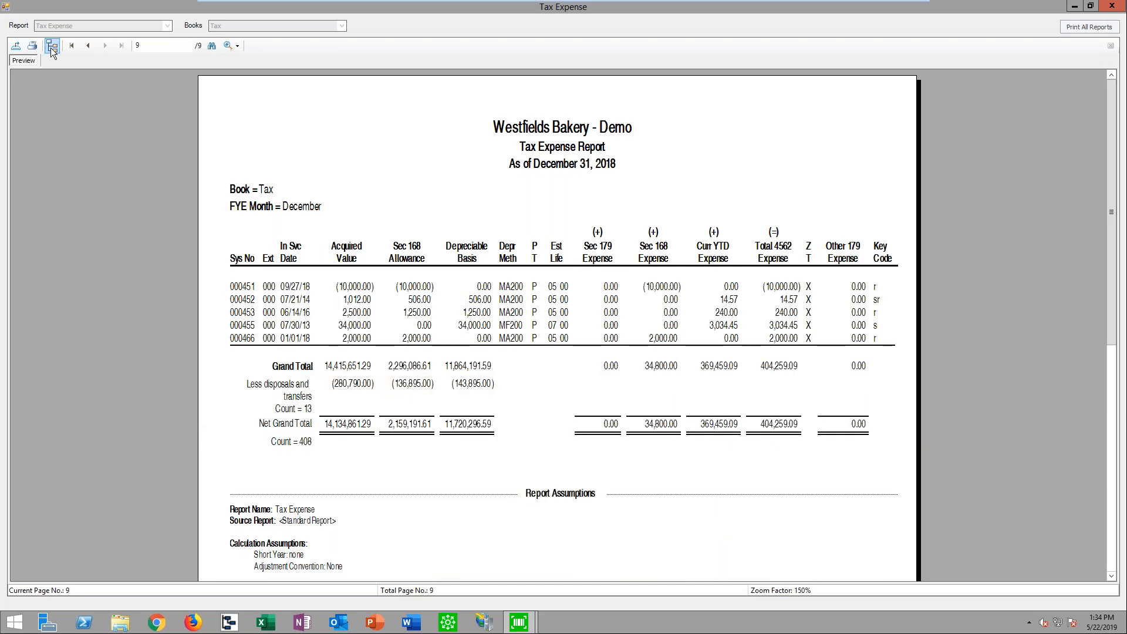
Check the file types offered for exporting the Tax Expense report, cancel the export, and close the report and its definition
{"action": "left_click", "coordinate": [16, 46]}
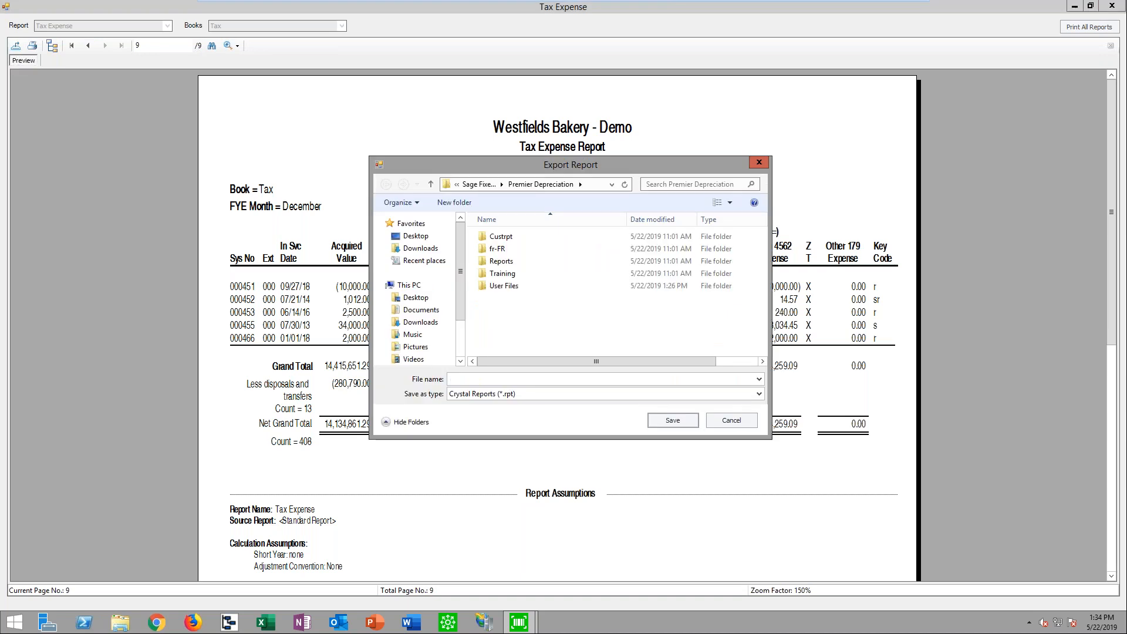
{"action": "left_click", "coordinate": [760, 394]}
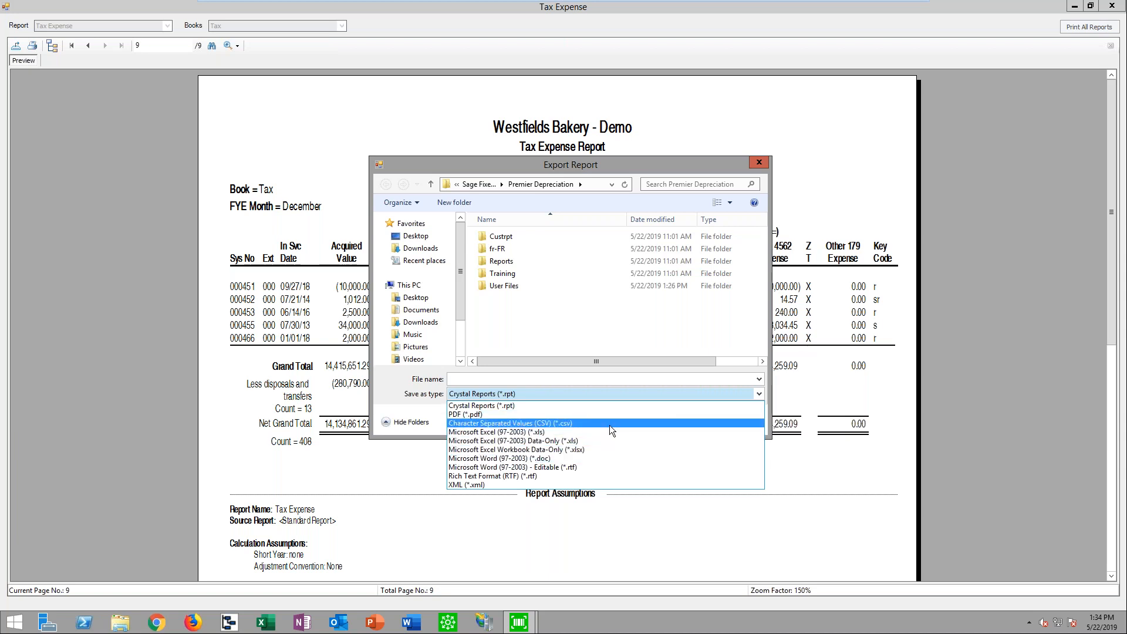
{"action": "left_click", "coordinate": [723, 174]}
{"action": "left_click", "coordinate": [731, 423]}
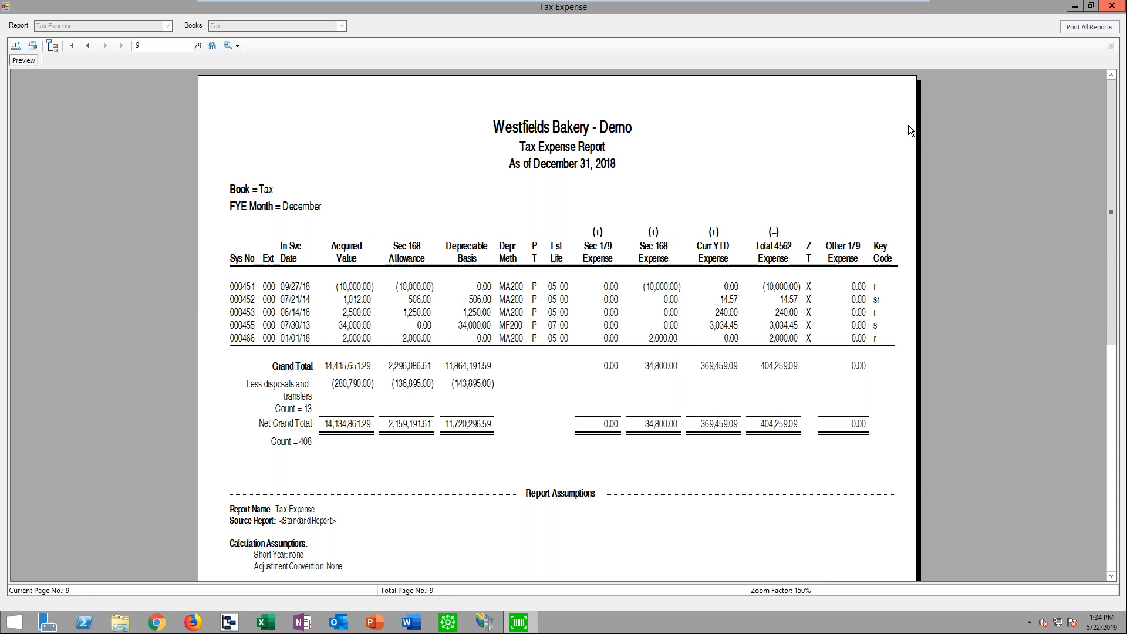
{"action": "left_click", "coordinate": [1113, 7]}
{"action": "left_click", "coordinate": [766, 459]}
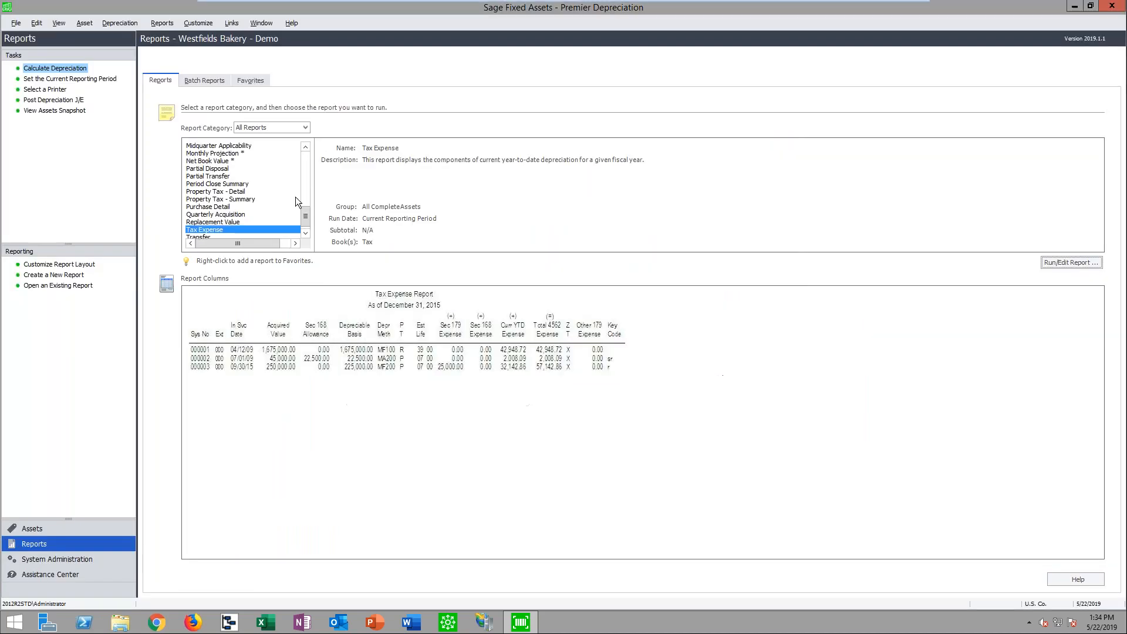
Run the Form 4797 - Sales of Property worksheet for all complete assets, Tax book, fiscal year beginning 01/01/2015
{"action": "left_click_drag", "start_coordinate": [310, 218], "coordinate": [311, 199]}
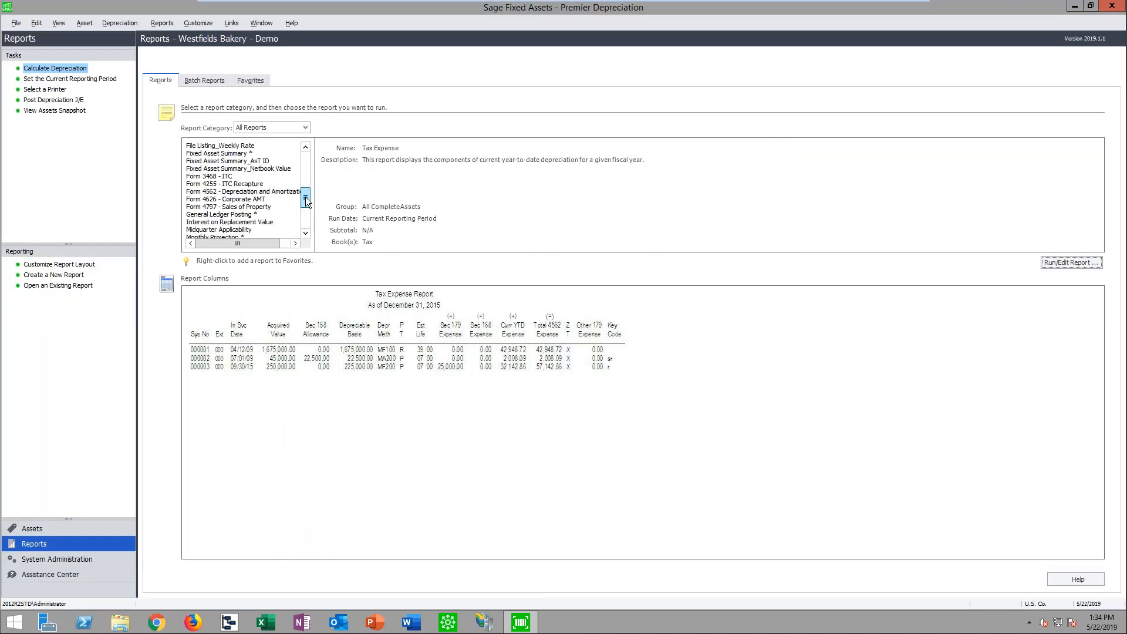
{"action": "left_click", "coordinate": [230, 208]}
{"action": "left_click", "coordinate": [1065, 263]}
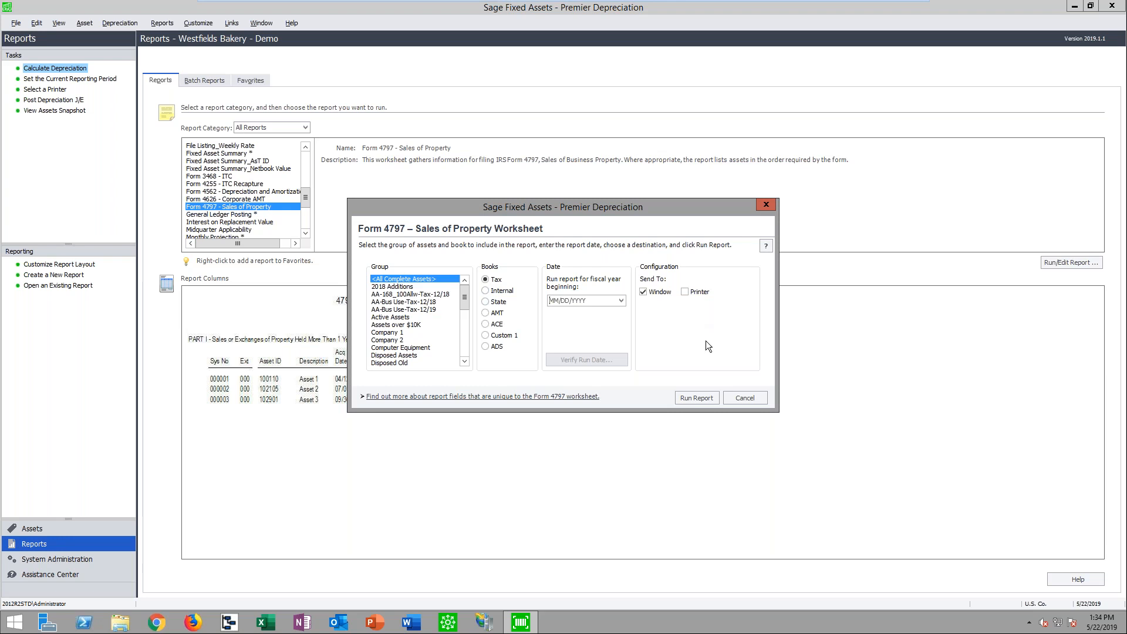
{"action": "type", "text": "01/01/2015"}
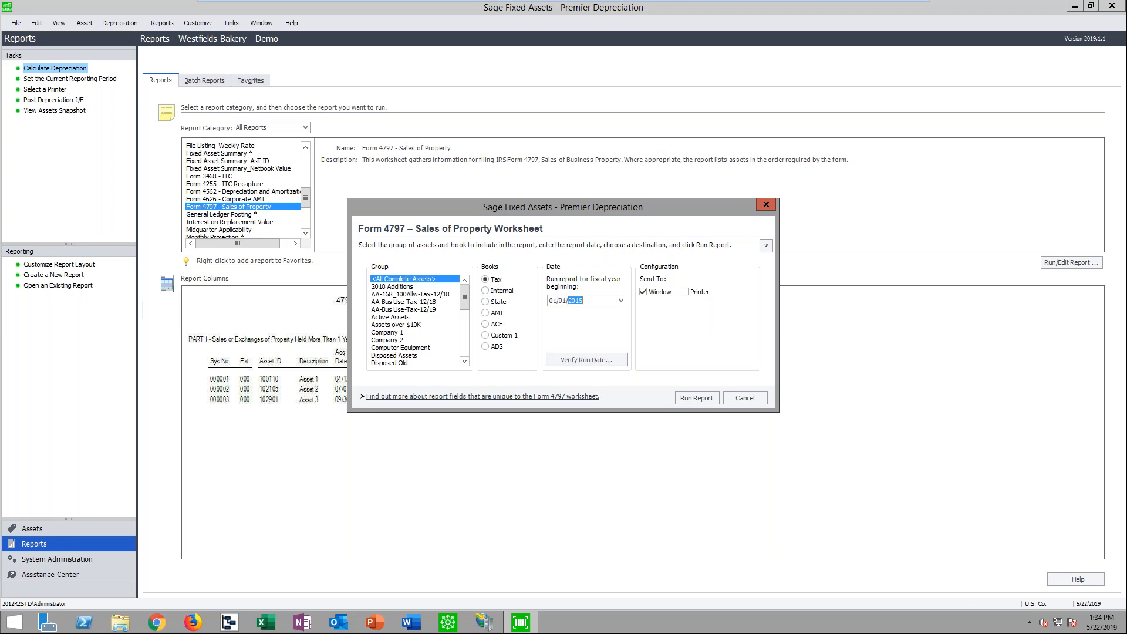
{"action": "left_click", "coordinate": [695, 398]}
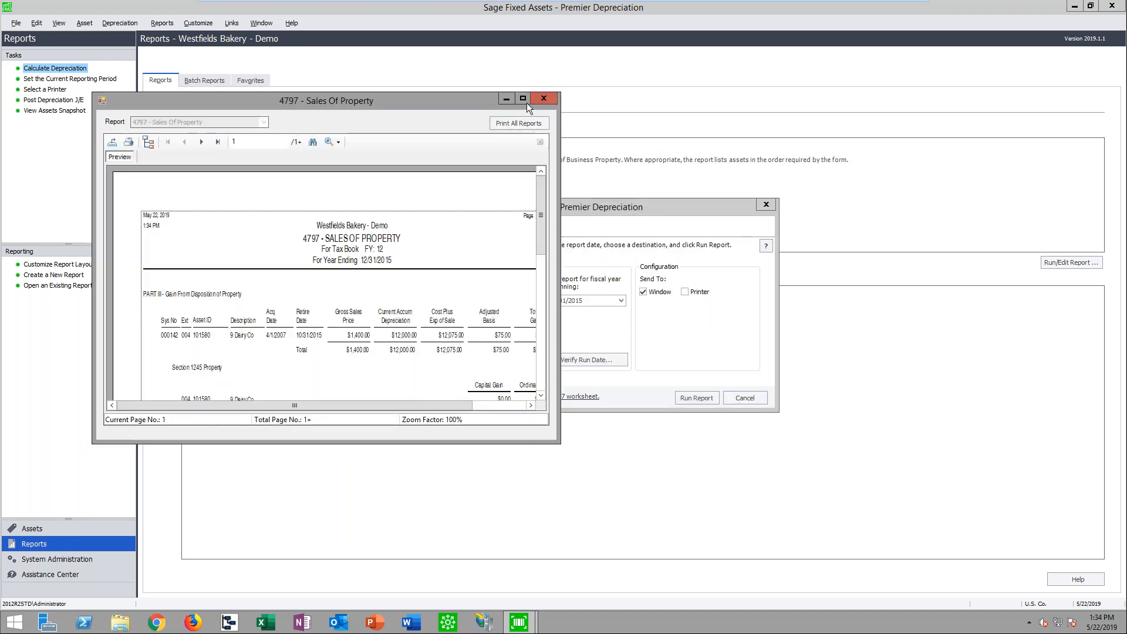
Review the pages of the 4797 Sales of Property report at 150% zoom, and close the report and its setup
{"action": "left_click", "coordinate": [522, 97]}
{"action": "left_click", "coordinate": [232, 47]}
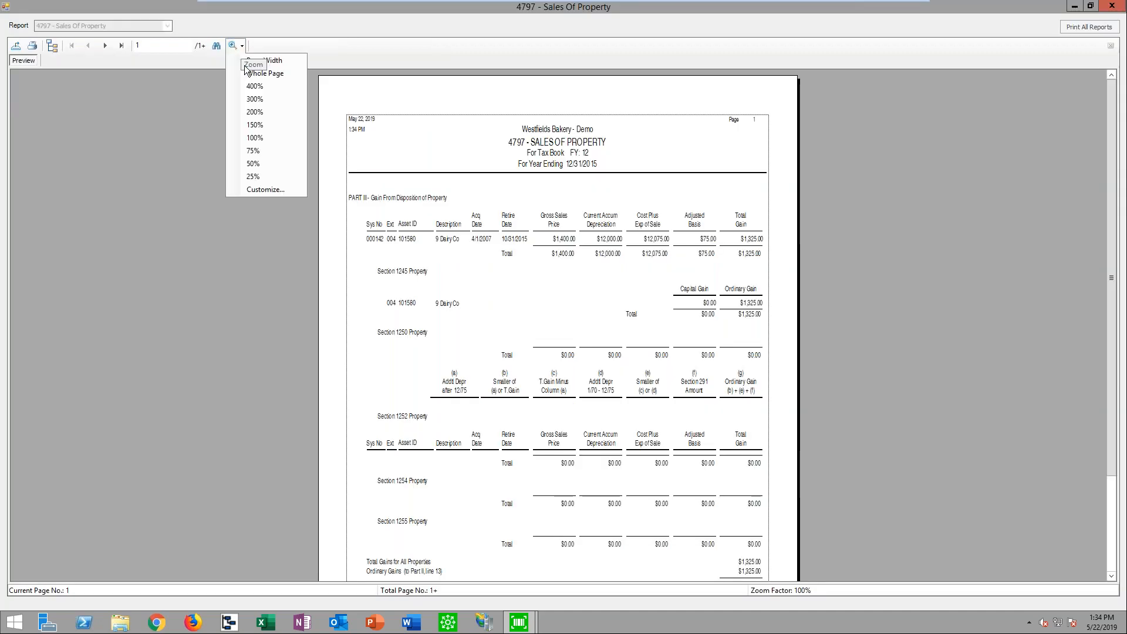
{"action": "left_click", "coordinate": [249, 127]}
{"action": "scroll", "coordinate": [1003, 332], "scroll_direction": "down", "scroll_amount": 1}
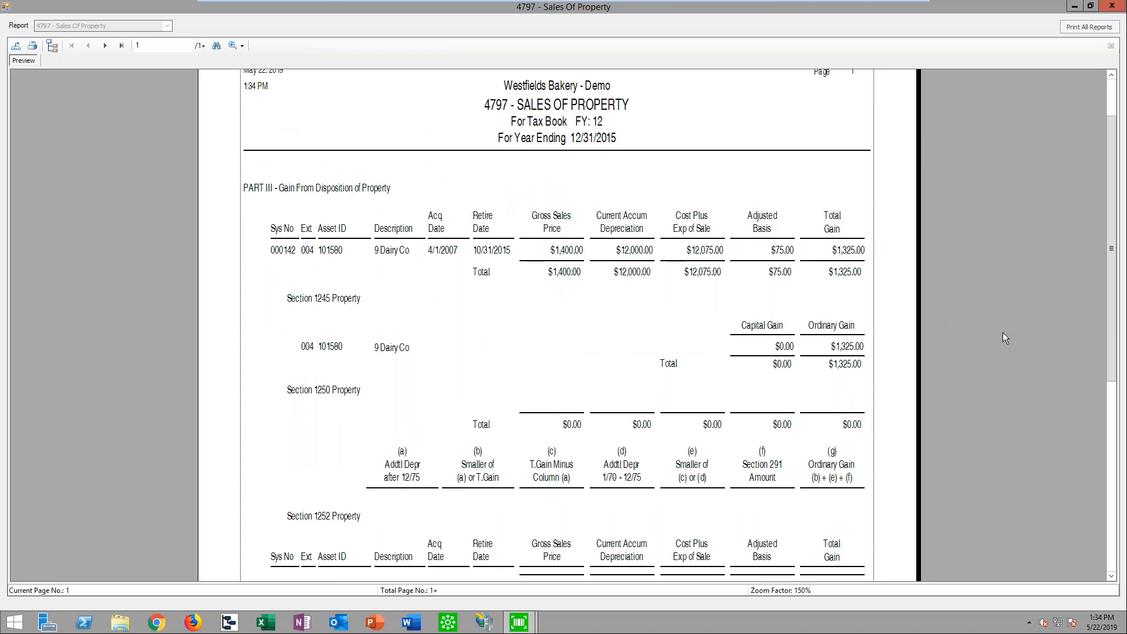
{"action": "scroll", "coordinate": [1003, 332], "scroll_direction": "down", "scroll_amount": 4}
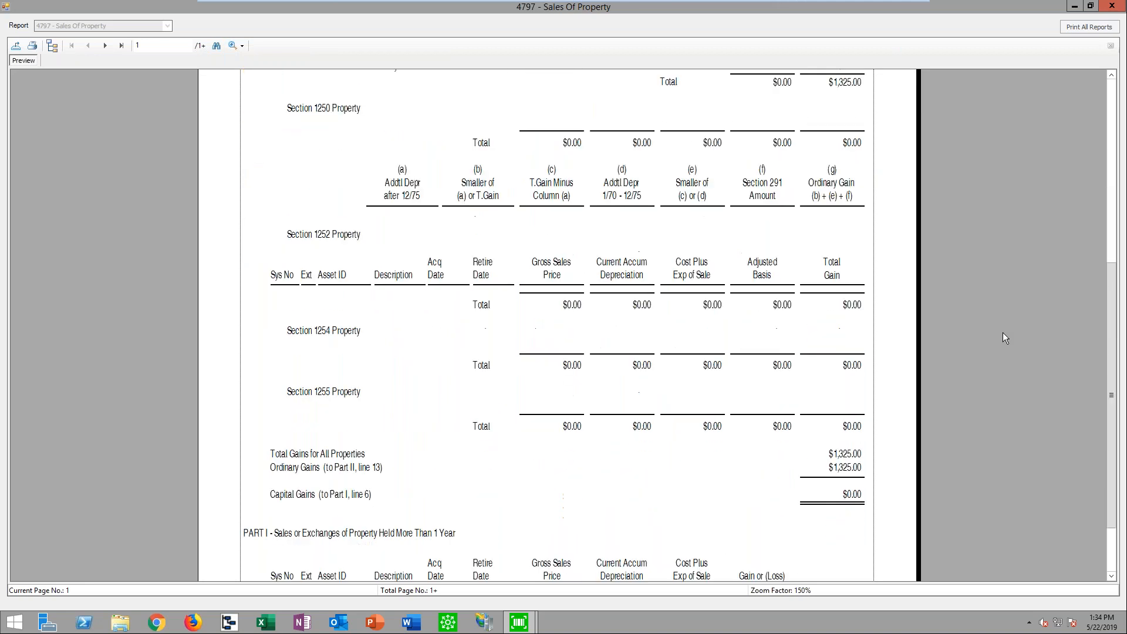
{"action": "scroll", "coordinate": [1003, 338], "scroll_direction": "down", "scroll_amount": 1}
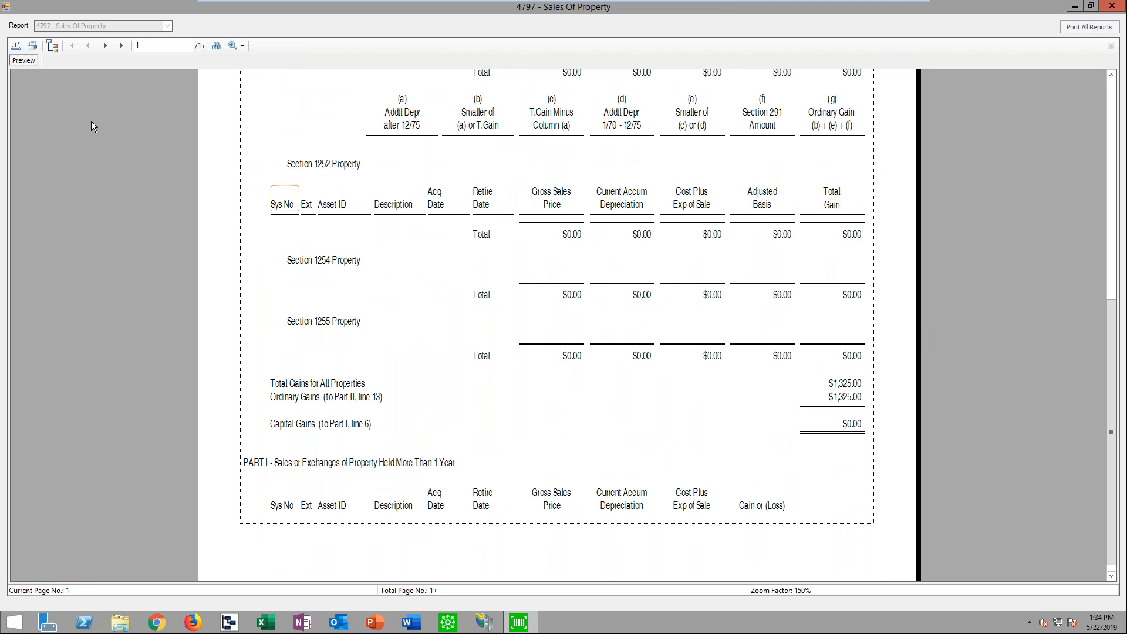
{"action": "left_click", "coordinate": [105, 45]}
{"action": "scroll", "coordinate": [1012, 343], "scroll_direction": "down", "scroll_amount": 2}
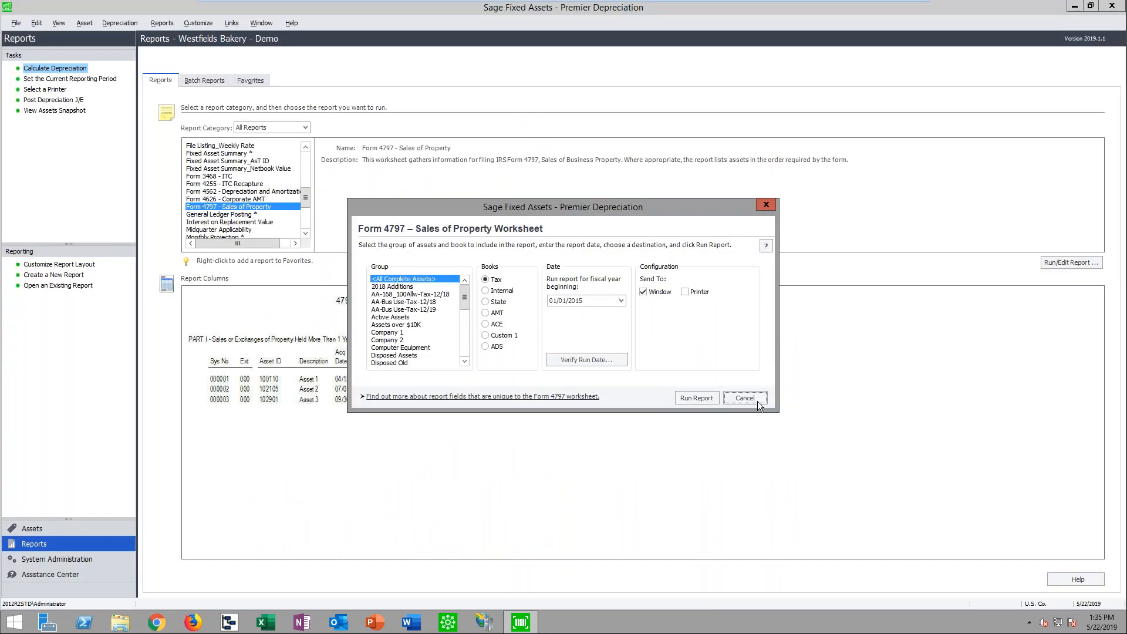
{"action": "left_click", "coordinate": [761, 404]}
Open the Depreciation Expense report definition and select the Tax book instead of the Internal book
{"action": "left_click_drag", "start_coordinate": [306, 198], "coordinate": [305, 161]}
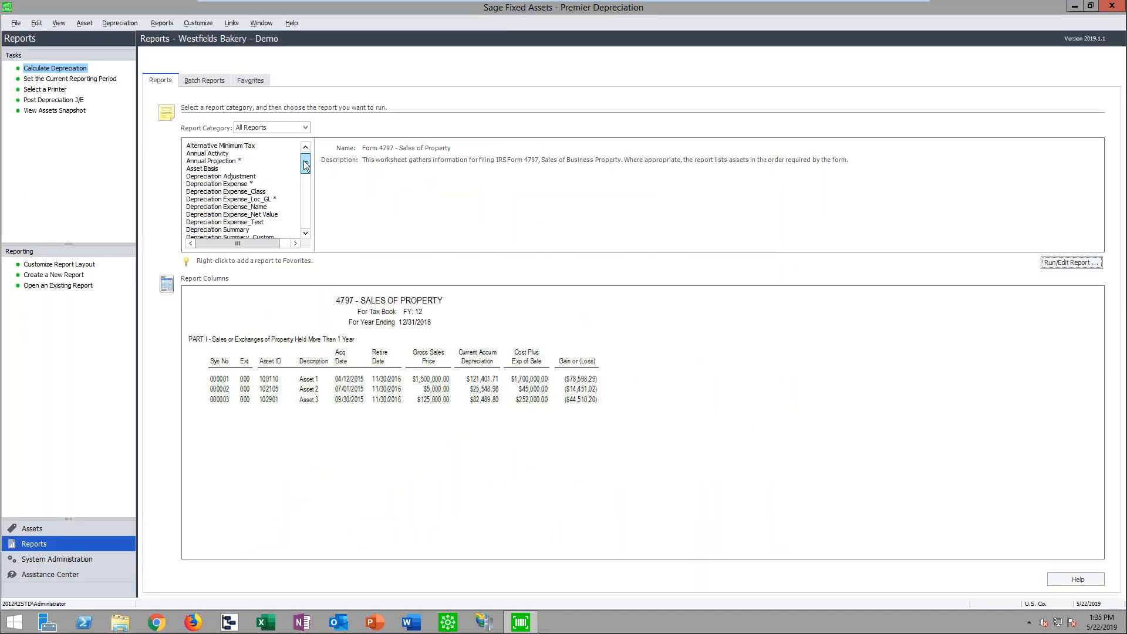
{"action": "left_click", "coordinate": [229, 184]}
{"action": "left_click", "coordinate": [1069, 262]}
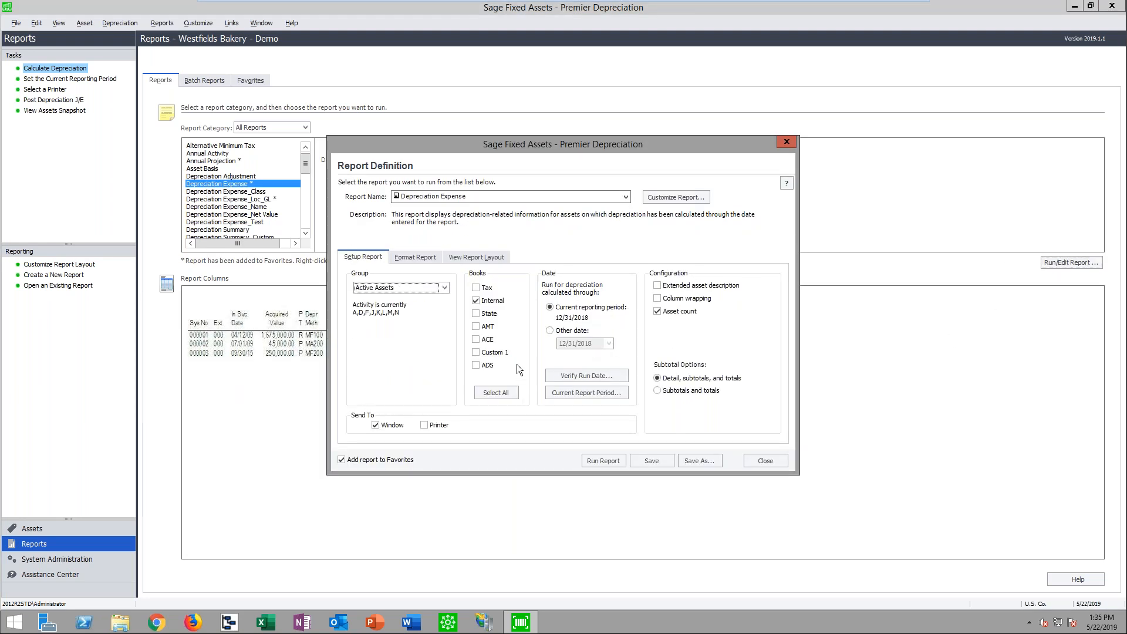
{"action": "left_click", "coordinate": [476, 288]}
{"action": "left_click", "coordinate": [476, 301]}
Override the group's sort in the Depreciation Expense report format, sorting first by Location in ascending order with subtotals
{"action": "left_click", "coordinate": [425, 258]}
{"action": "left_click", "coordinate": [468, 306]}
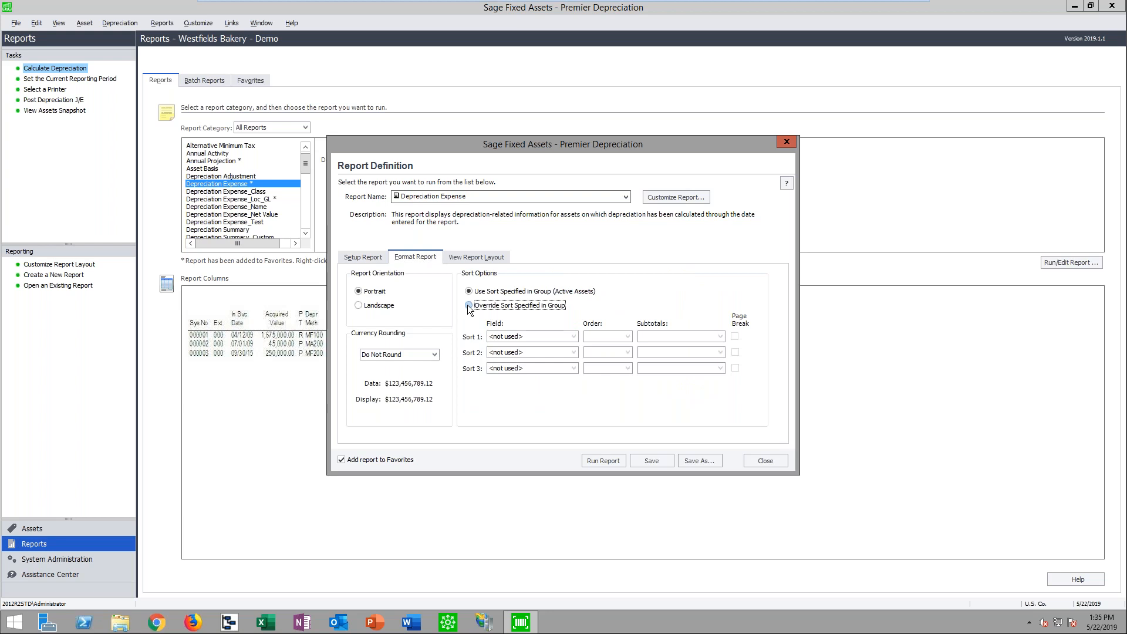
{"action": "left_click", "coordinate": [573, 337]}
{"action": "left_click_drag", "start_coordinate": [576, 357], "coordinate": [573, 385]}
{"action": "left_click", "coordinate": [534, 383]}
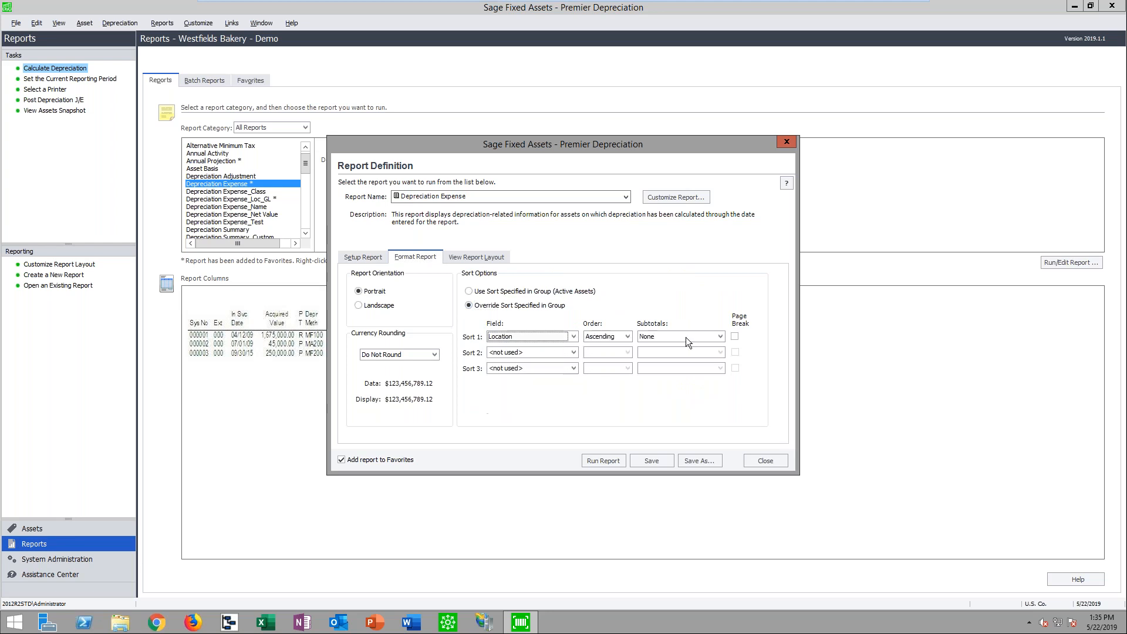
{"action": "left_click", "coordinate": [717, 337]}
{"action": "left_click", "coordinate": [707, 356]}
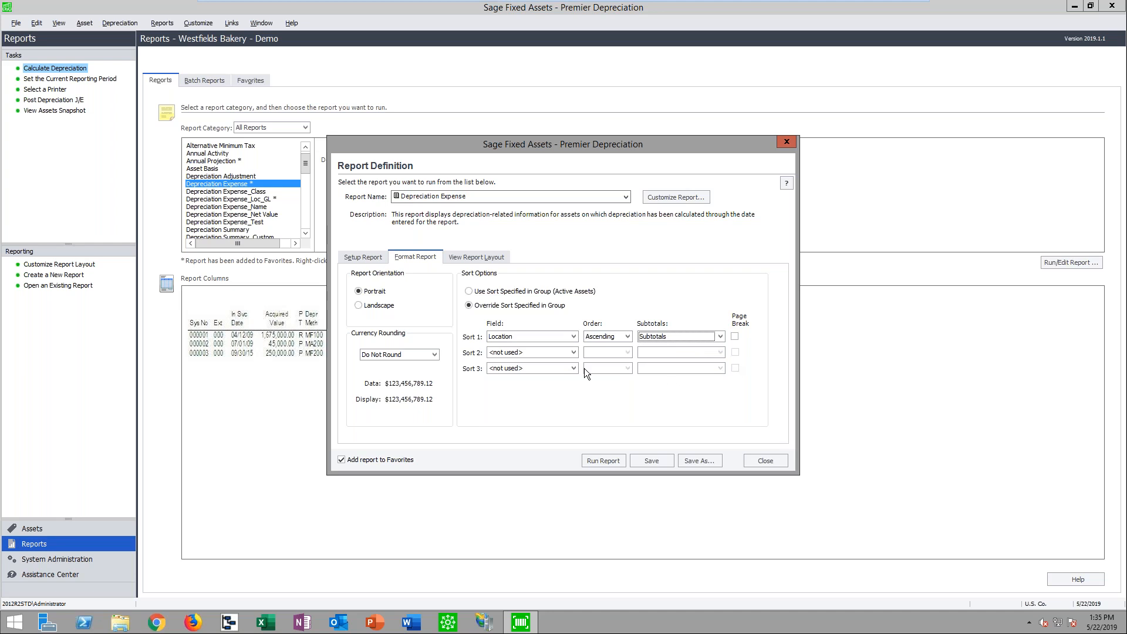
Add Class as the second sort field with subtotals and run the Depreciation Expense report
{"action": "left_click", "coordinate": [575, 351]}
{"action": "mouse_move", "coordinate": [576, 372]}
{"action": "left_mouse_down"}
{"action": "mouse_move", "coordinate": [574, 387]}
{"action": "mouse_move", "coordinate": [575, 378]}
{"action": "left_mouse_up"}
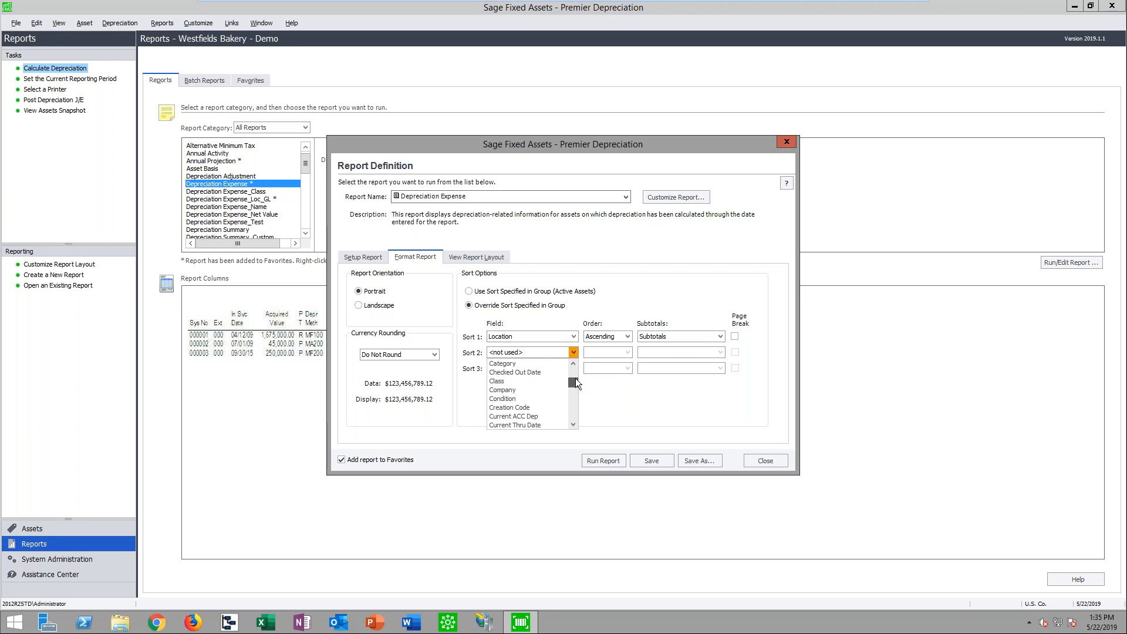
{"action": "left_click", "coordinate": [541, 381]}
{"action": "left_click", "coordinate": [721, 352]}
{"action": "left_click", "coordinate": [706, 368]}
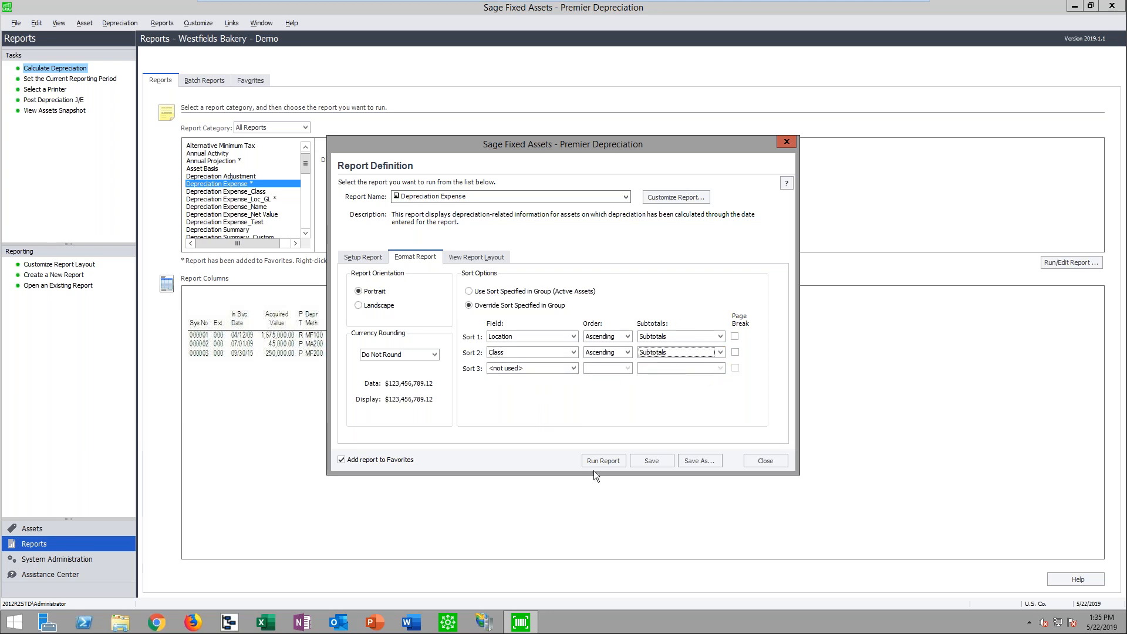
{"action": "left_click", "coordinate": [604, 459]}
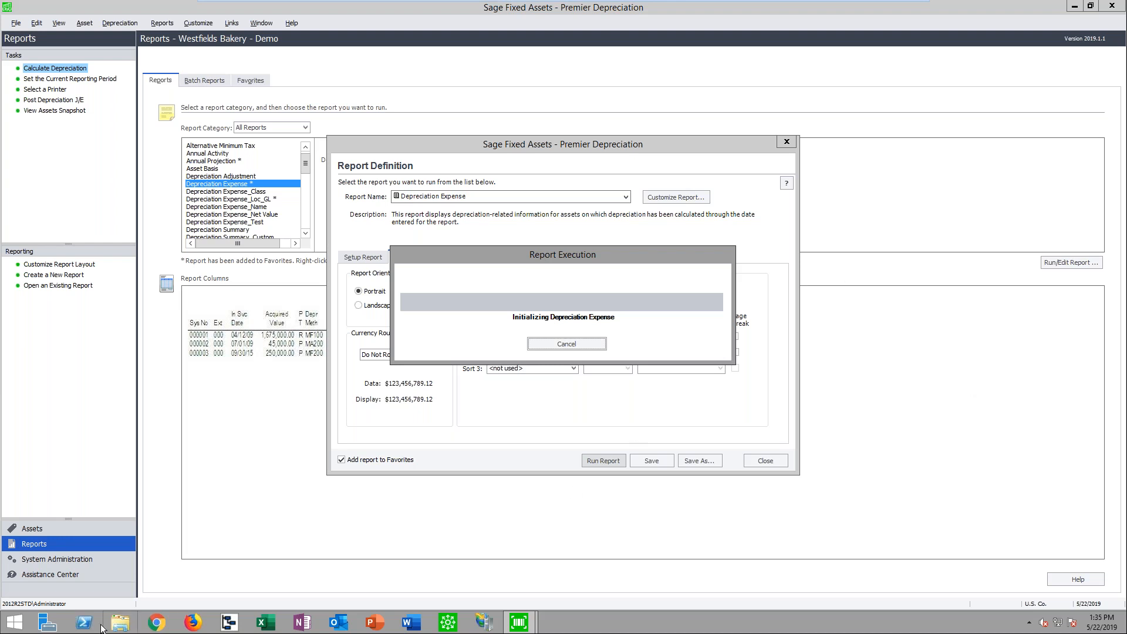
Switch to File Explorer and open the DE Location workbook from Desktop > VM Desktop Files > Report Exports
{"action": "left_click", "coordinate": [120, 622]}
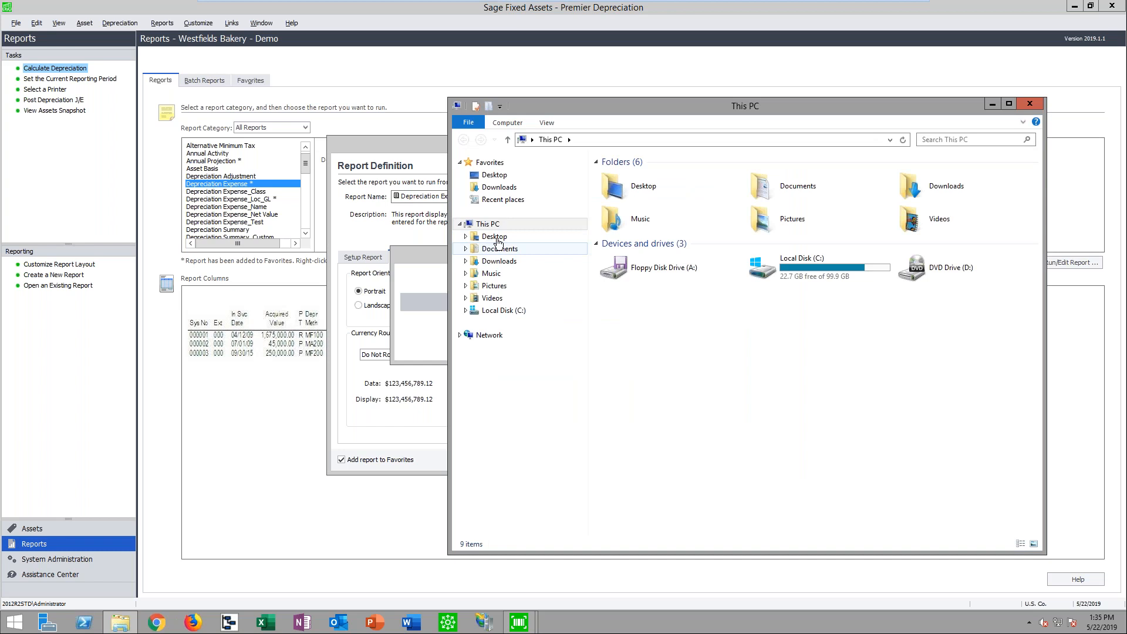
{"action": "left_click", "coordinate": [494, 236]}
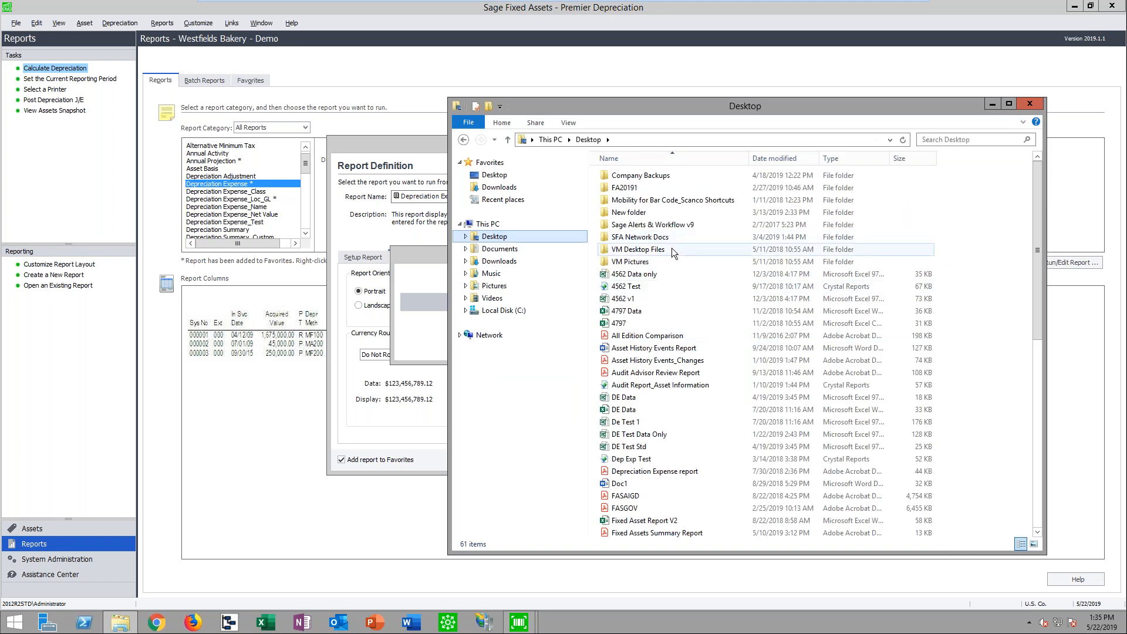
{"action": "double_click", "coordinate": [673, 248]}
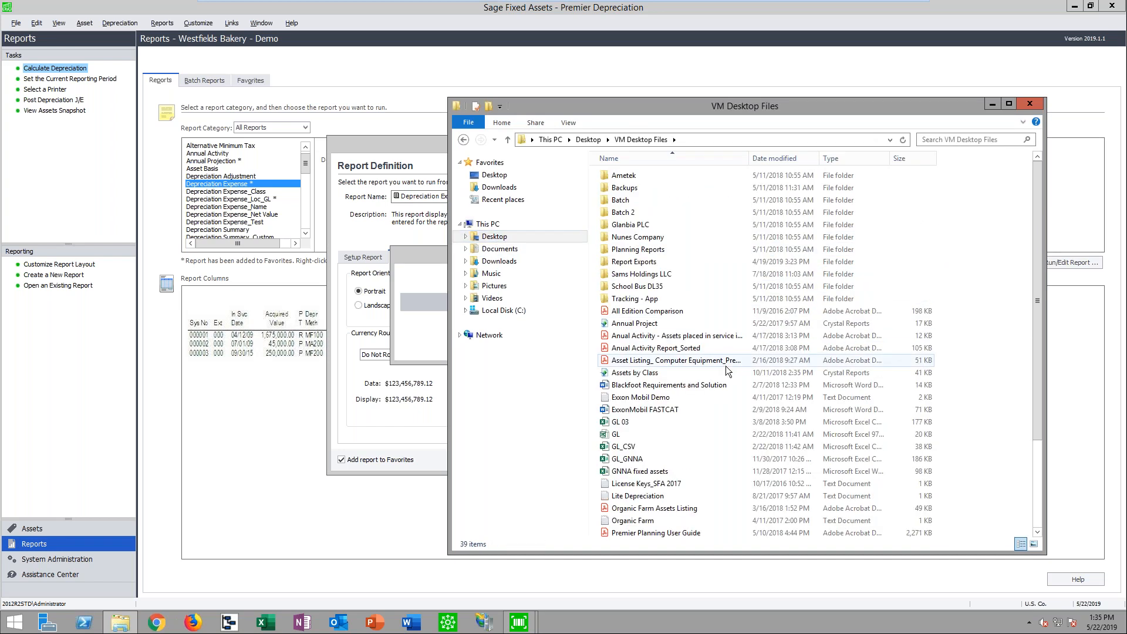
{"action": "double_click", "coordinate": [681, 262]}
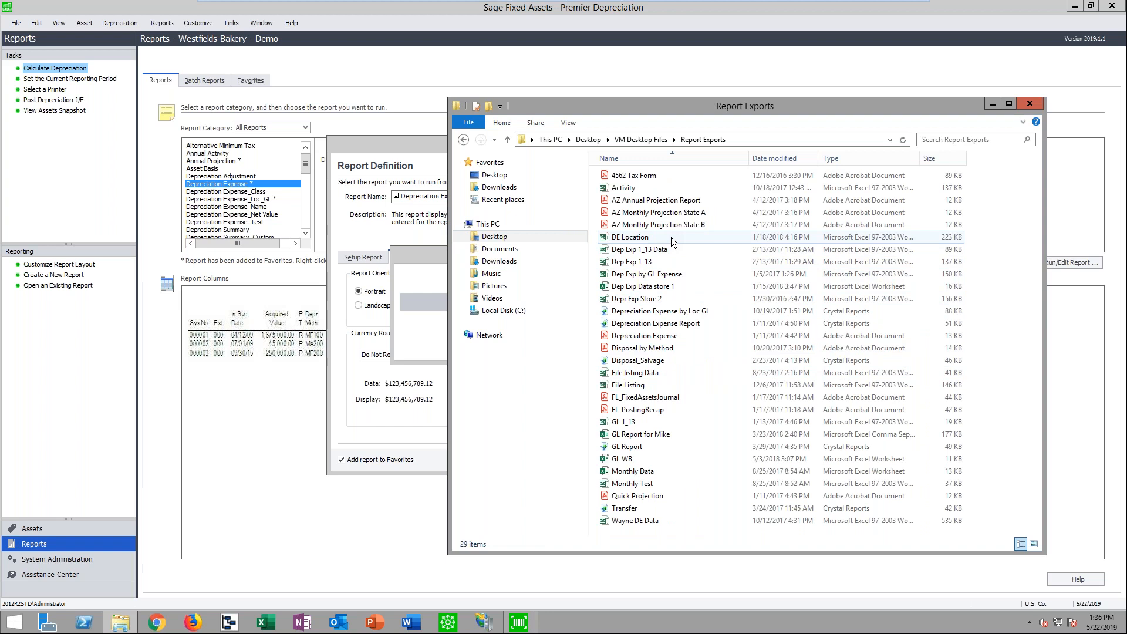
{"action": "double_click", "coordinate": [671, 237]}
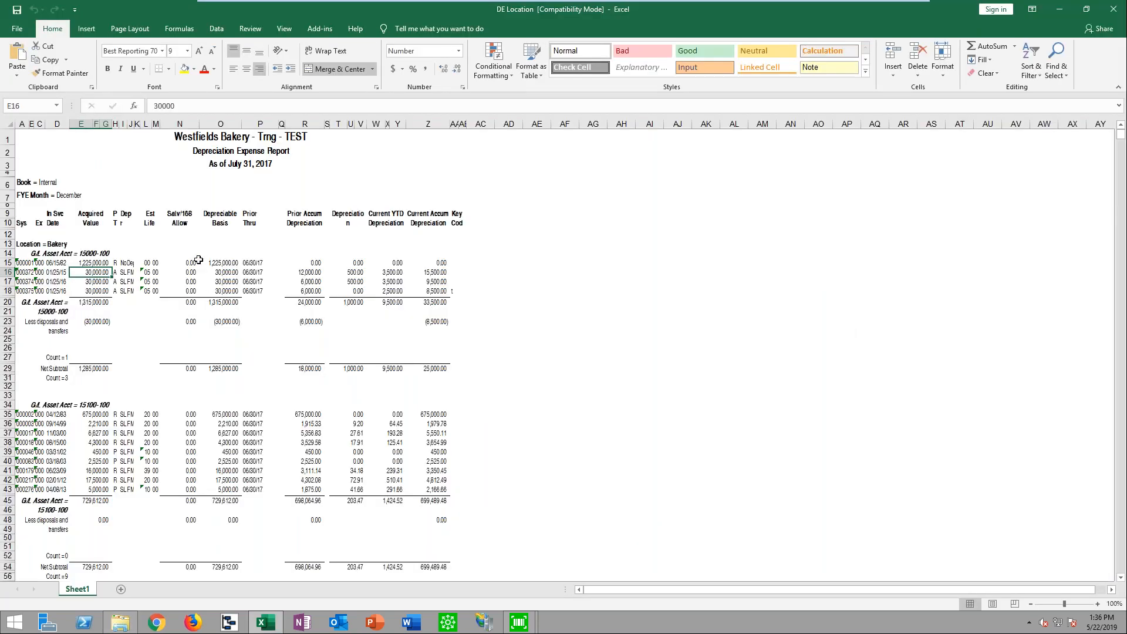
Inspect the Acquired Value and Depreciable Basis cells in row 15 of DE Location, and close the workbook
{"action": "left_click", "coordinate": [223, 264]}
{"action": "left_click", "coordinate": [97, 267]}
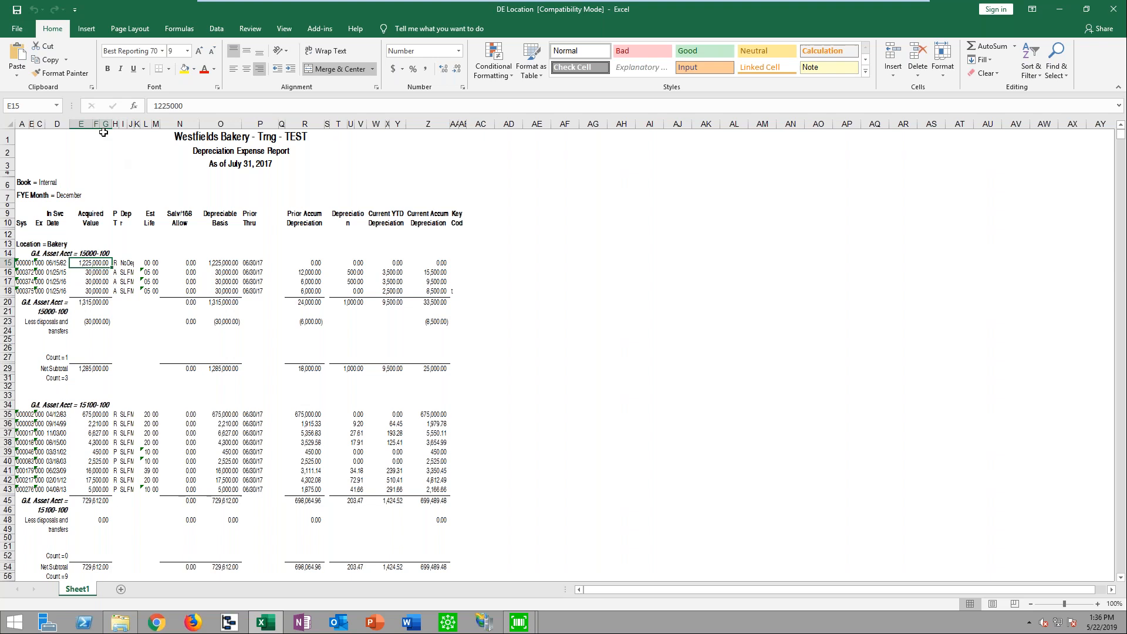
{"action": "left_click", "coordinate": [227, 264]}
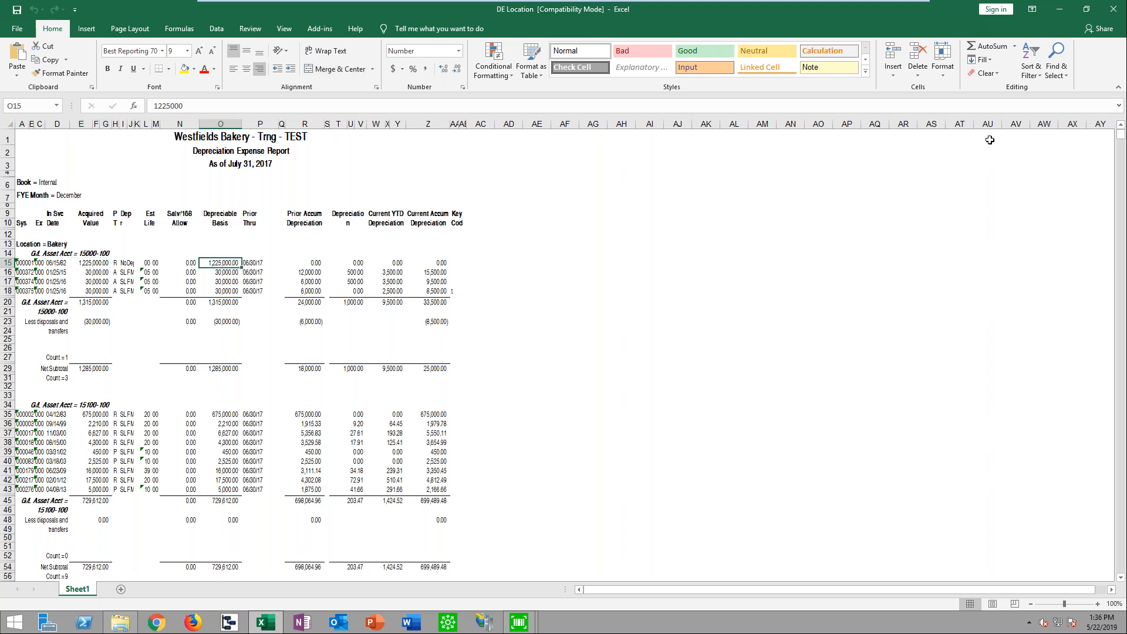
{"action": "left_click", "coordinate": [1114, 9]}
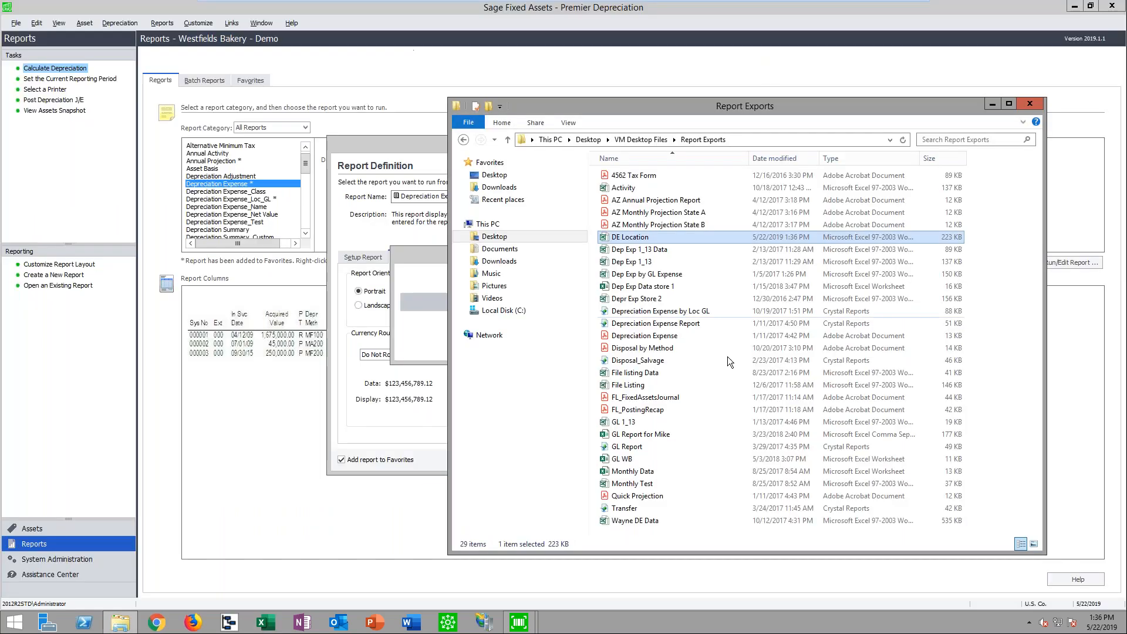
Open the Dep Exp 1_13 Data workbook, inspect the cells in its first data row, and close it and File Explorer
{"action": "double_click", "coordinate": [665, 250]}
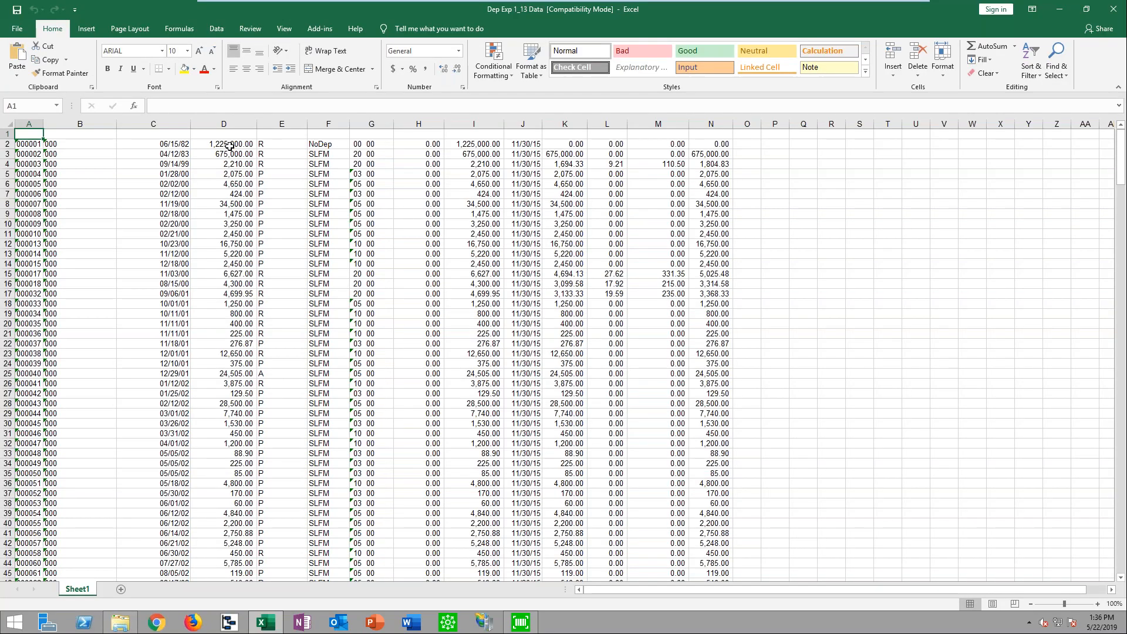
{"action": "left_click", "coordinate": [230, 144]}
{"action": "left_click", "coordinate": [368, 146]}
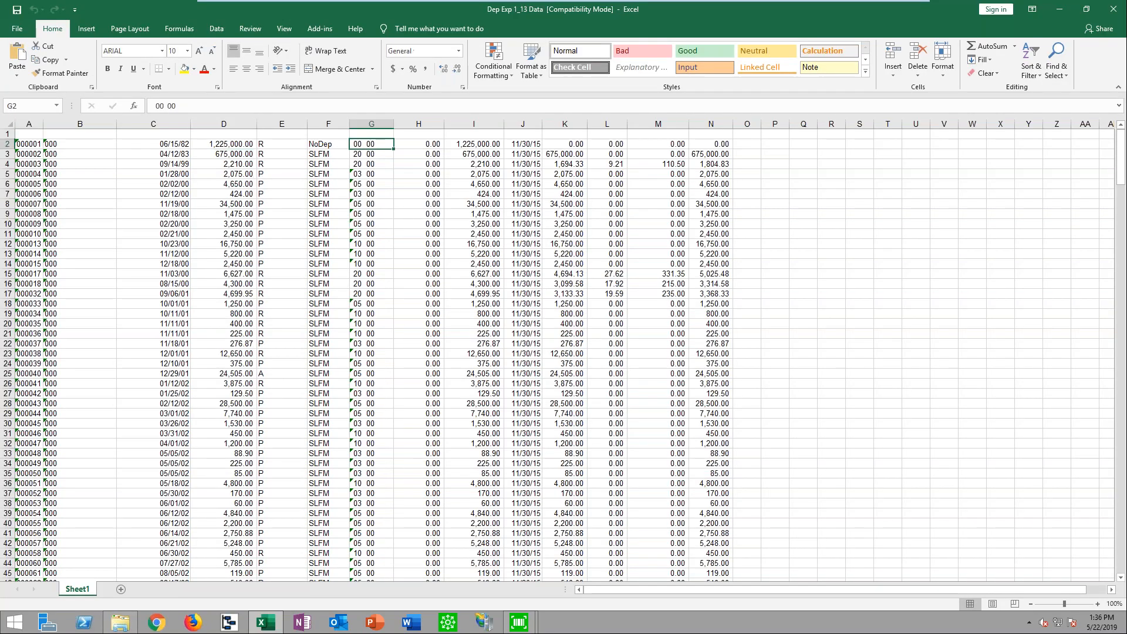
{"action": "left_click", "coordinate": [487, 146]}
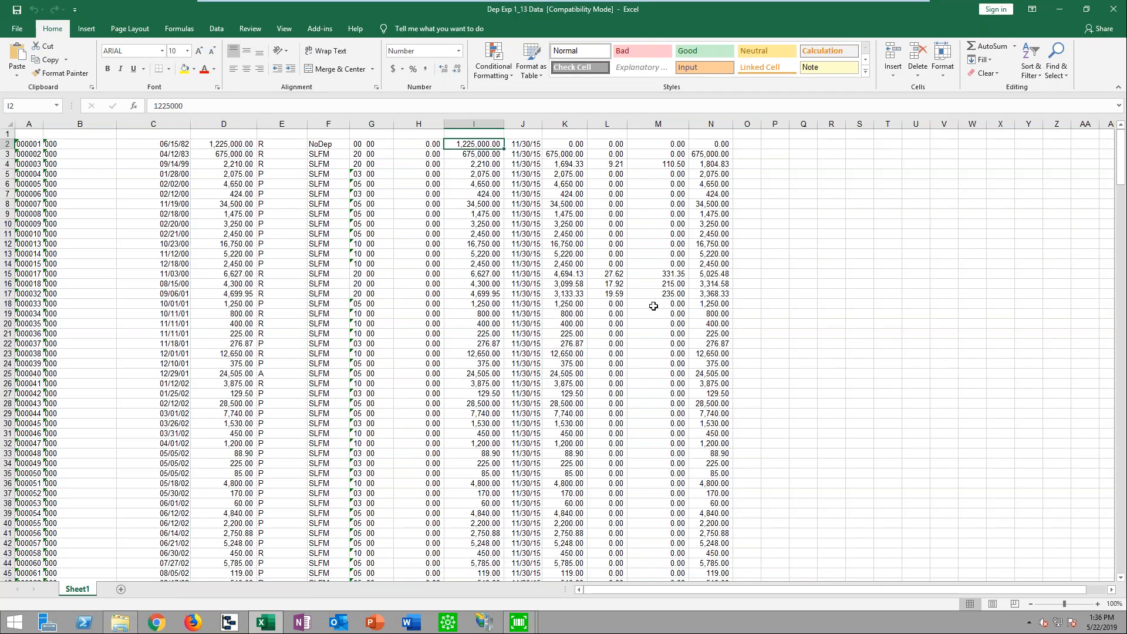
{"action": "left_click", "coordinate": [1114, 10]}
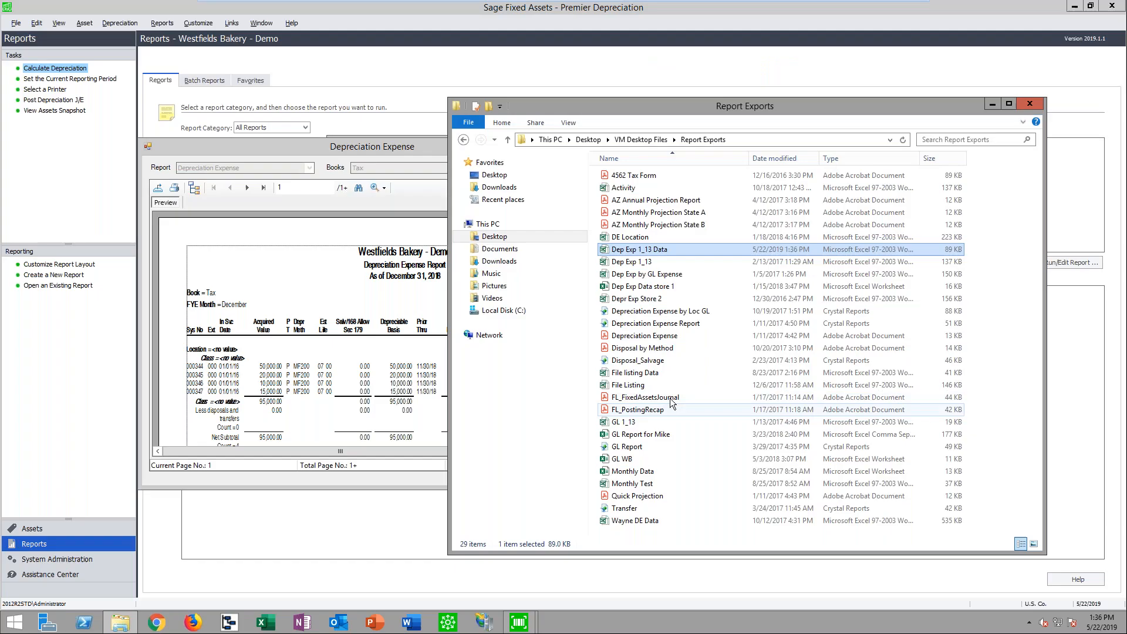
{"action": "left_click", "coordinate": [1035, 106]}
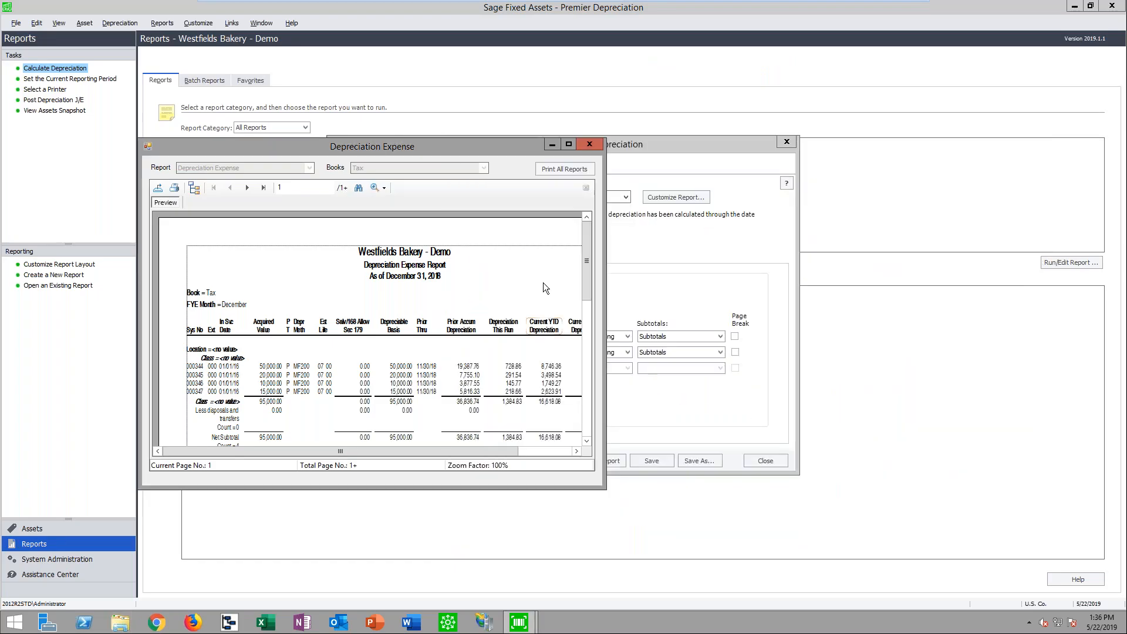
Maximize the Depreciation Expense report, zoom to 150%, review the location and class subtotals through page 2, and close it
{"action": "left_click", "coordinate": [569, 143]}
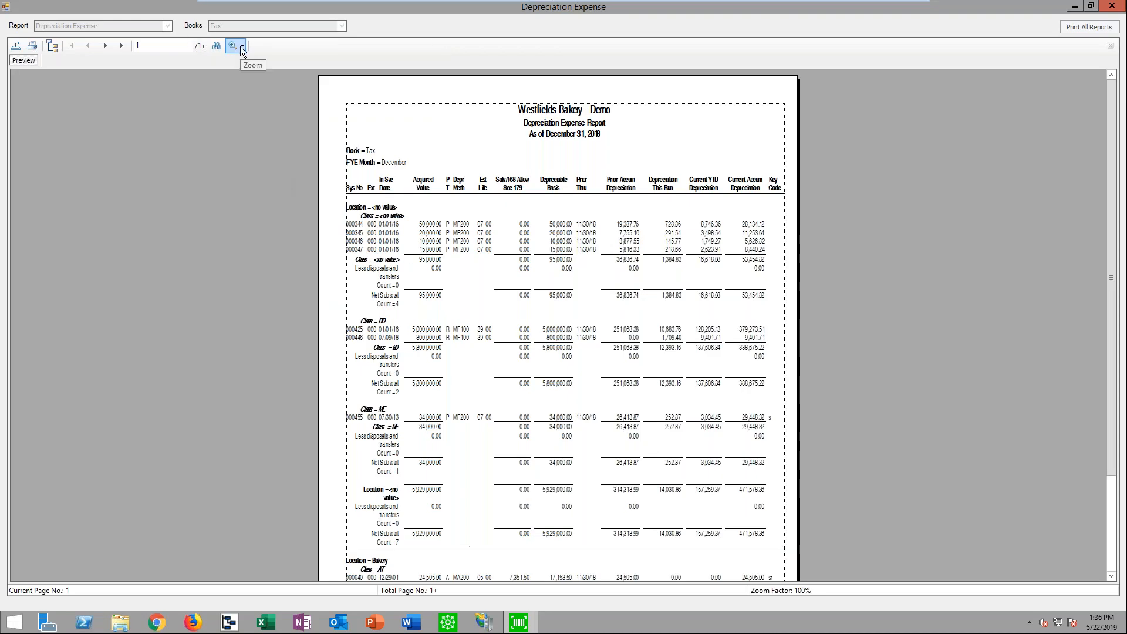
{"action": "left_click", "coordinate": [241, 46]}
{"action": "left_click", "coordinate": [268, 125]}
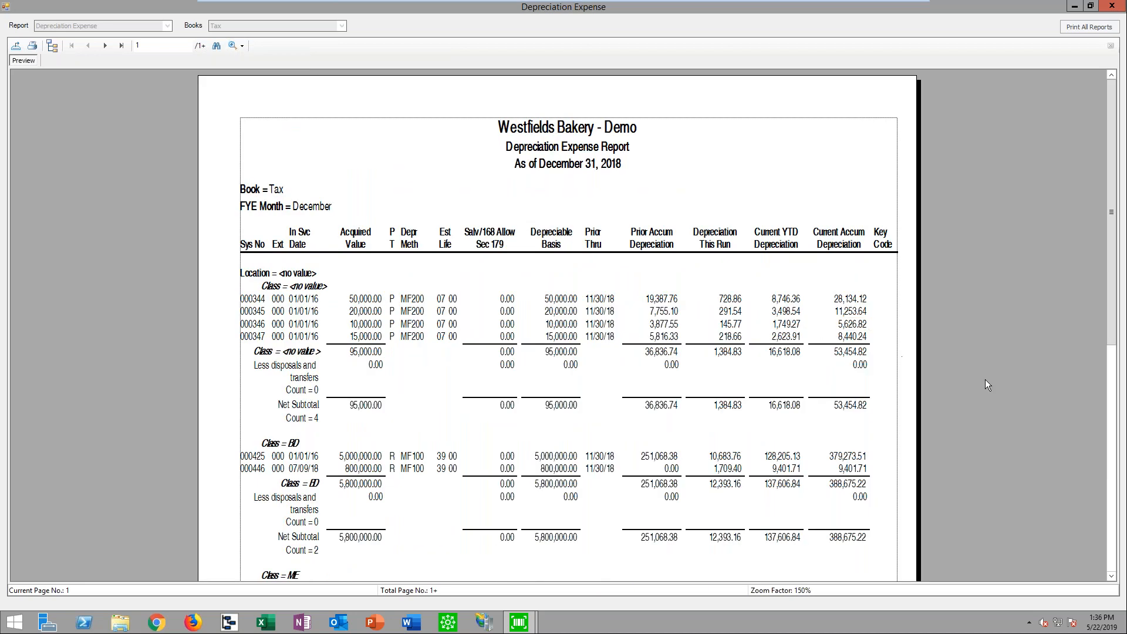
{"action": "left_click", "coordinate": [105, 46]}
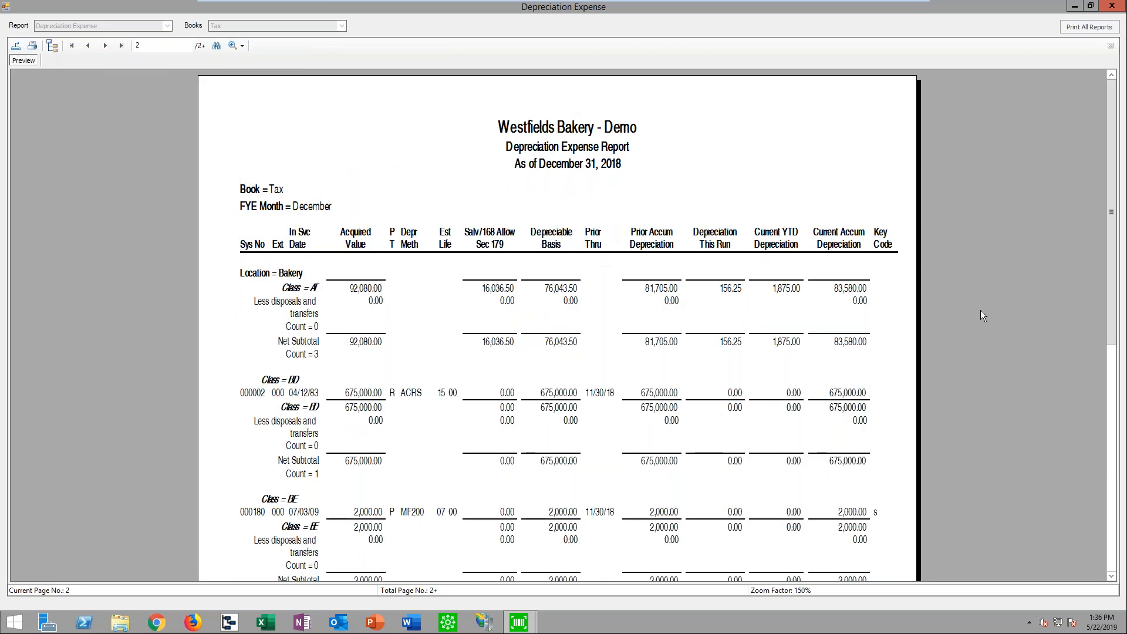
{"action": "scroll", "coordinate": [970, 328], "scroll_direction": "down", "scroll_amount": 1}
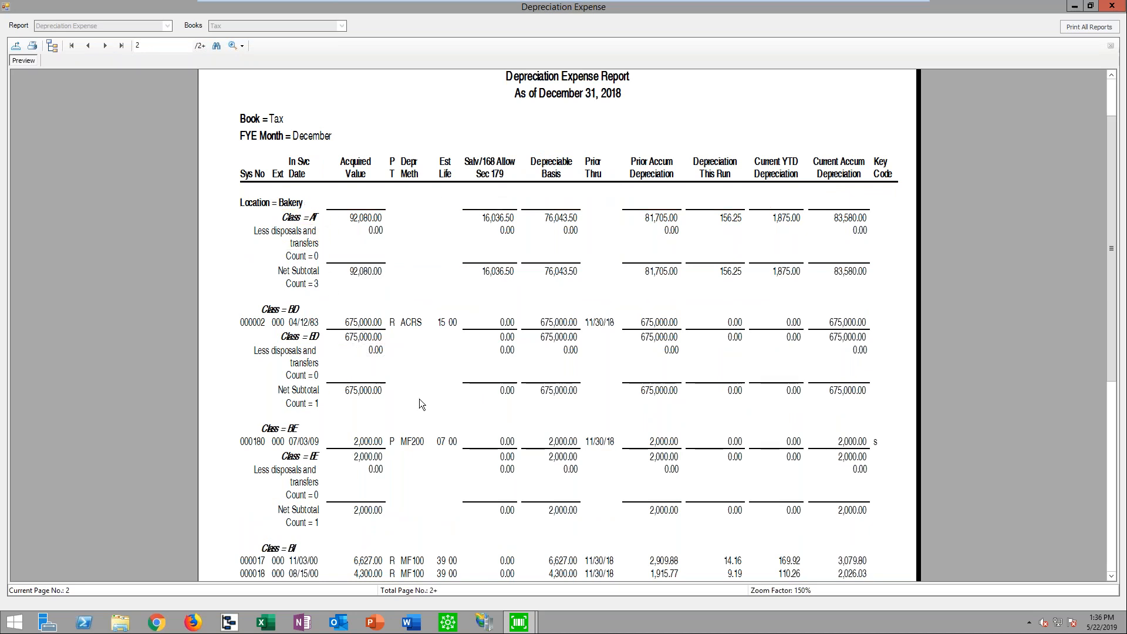
{"action": "scroll", "coordinate": [419, 399], "scroll_direction": "down", "scroll_amount": 1}
{"action": "scroll", "coordinate": [419, 400], "scroll_direction": "down", "scroll_amount": 4}
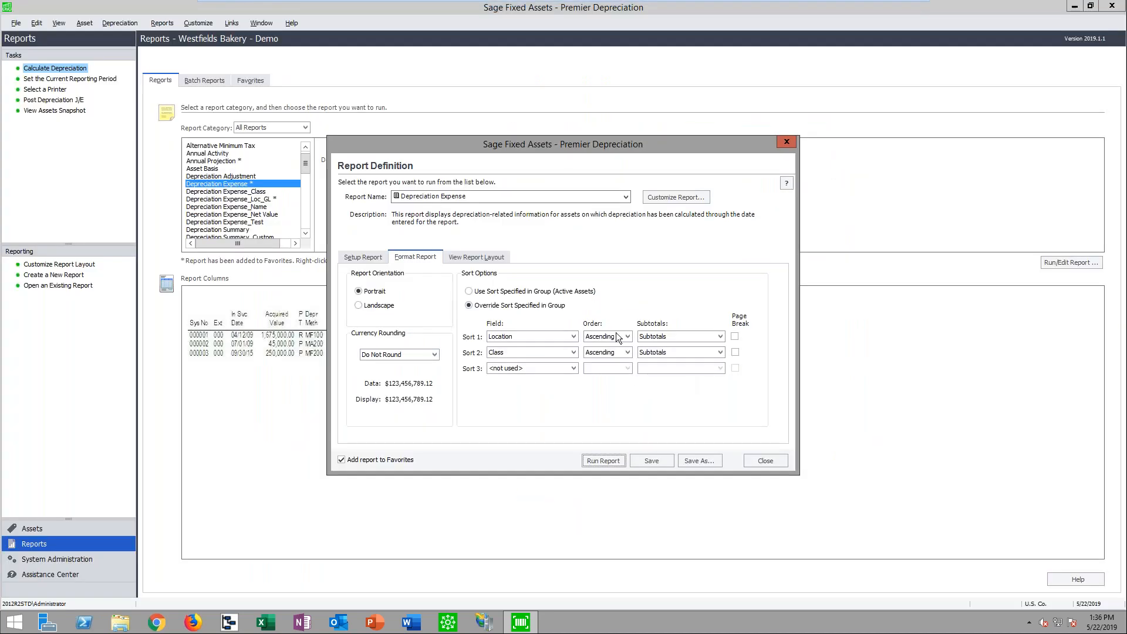
Cancel saving the report under another name and switch to the Depreciation Expense_Net Value report, discarding the unsaved definition changes
{"action": "left_click", "coordinate": [707, 460]}
{"action": "left_click", "coordinate": [647, 352]}
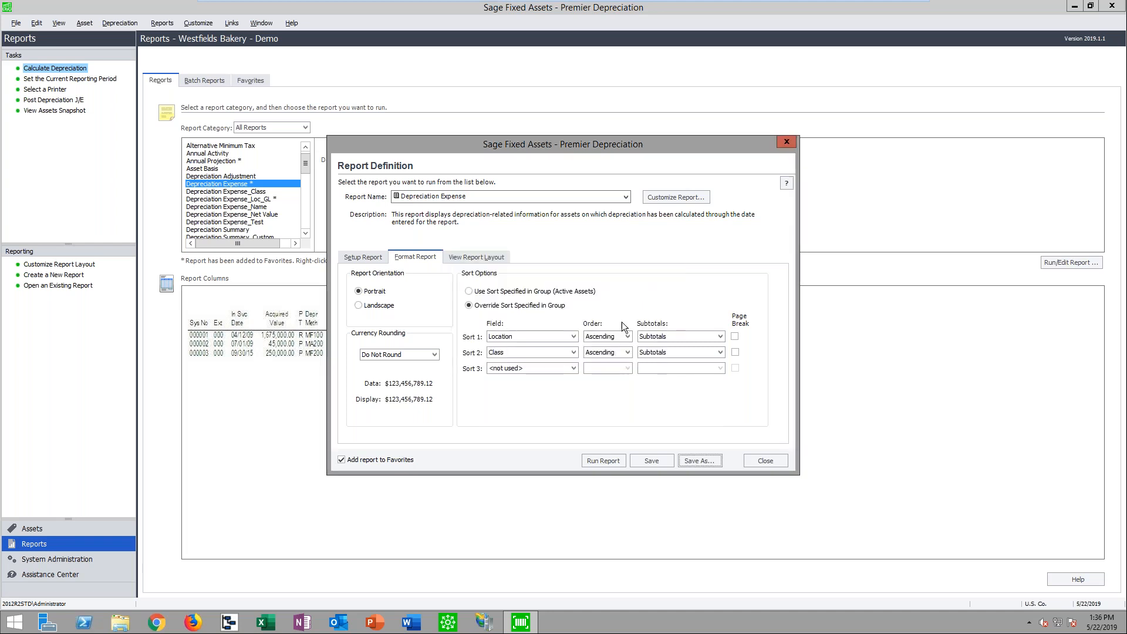
{"action": "left_click", "coordinate": [626, 197]}
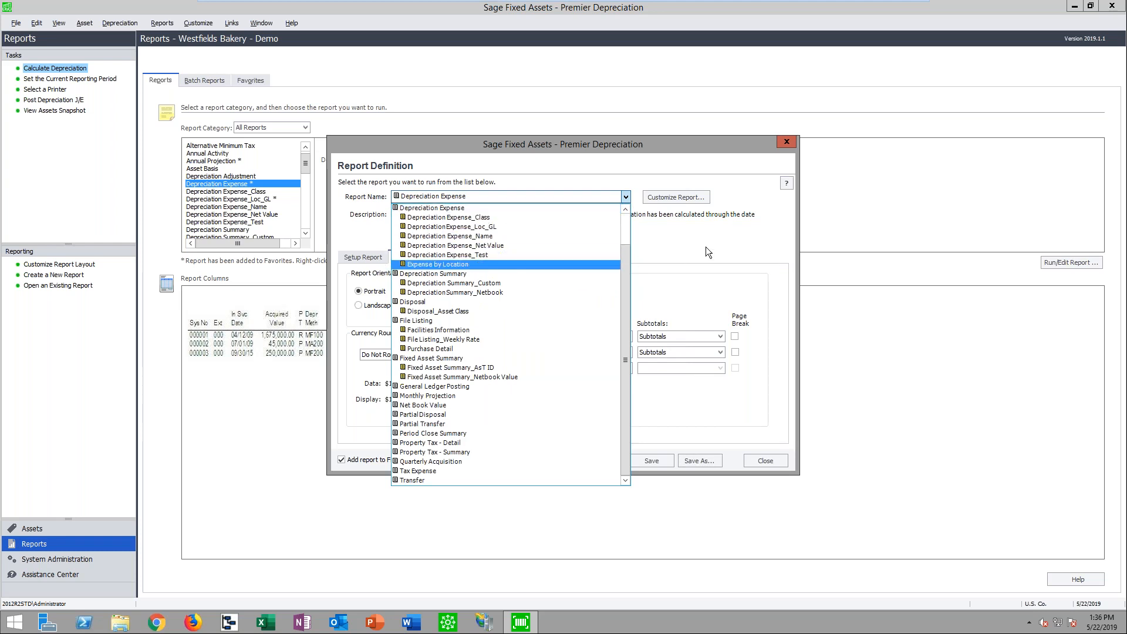
{"action": "left_click", "coordinate": [496, 245]}
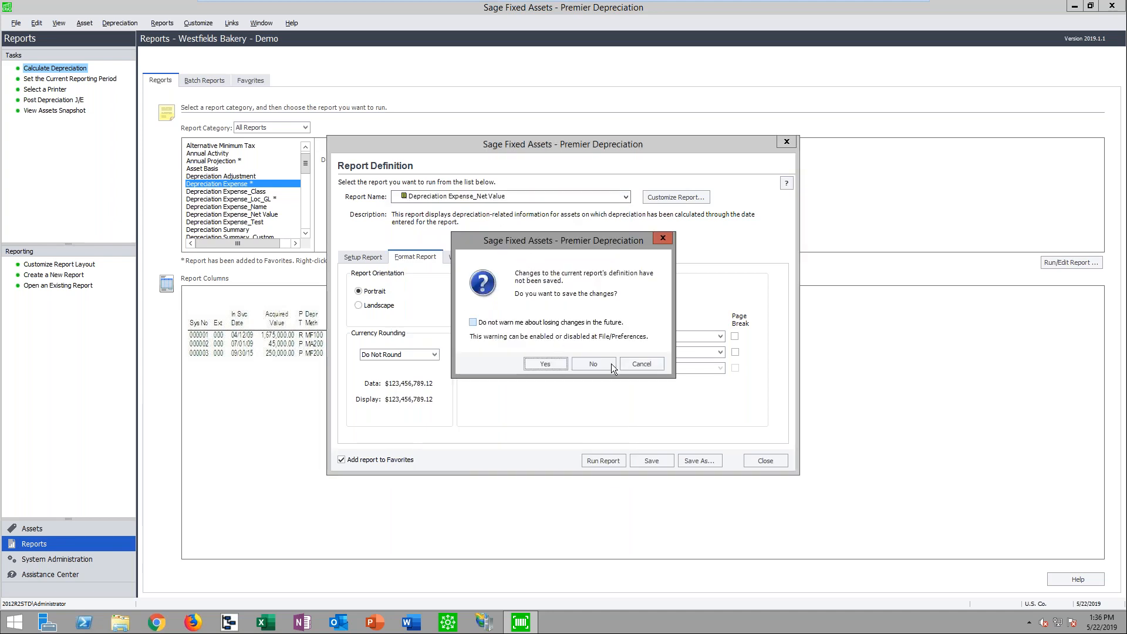
{"action": "left_click", "coordinate": [608, 365]}
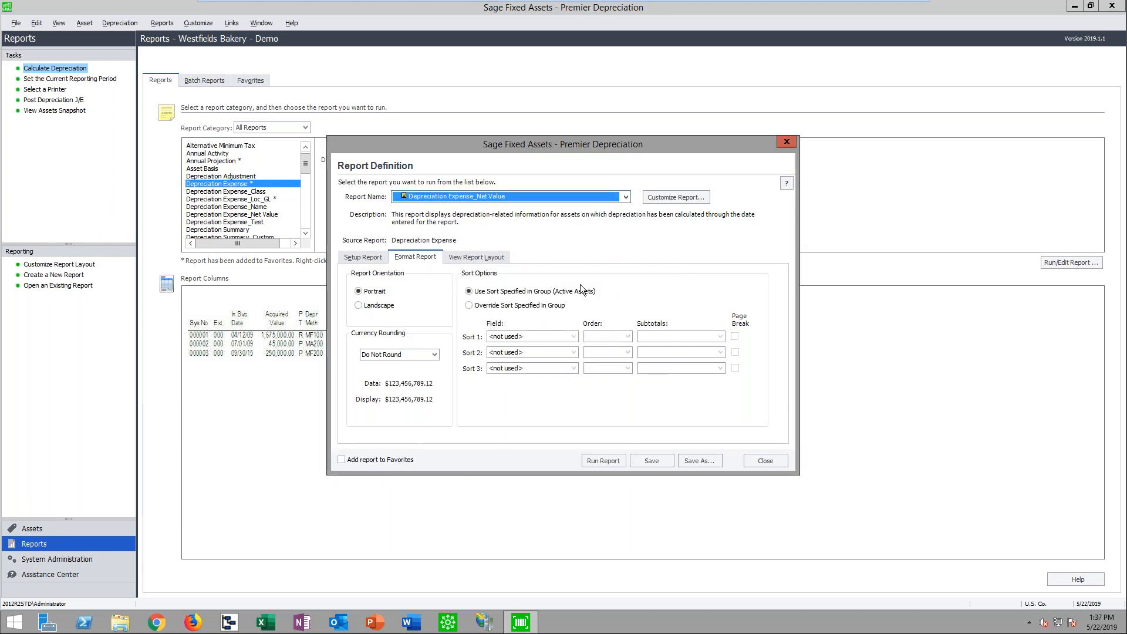
Review the report columns in the customization of Depreciation Expense_Net Value, and close the customization and report definition
{"action": "left_click", "coordinate": [673, 198]}
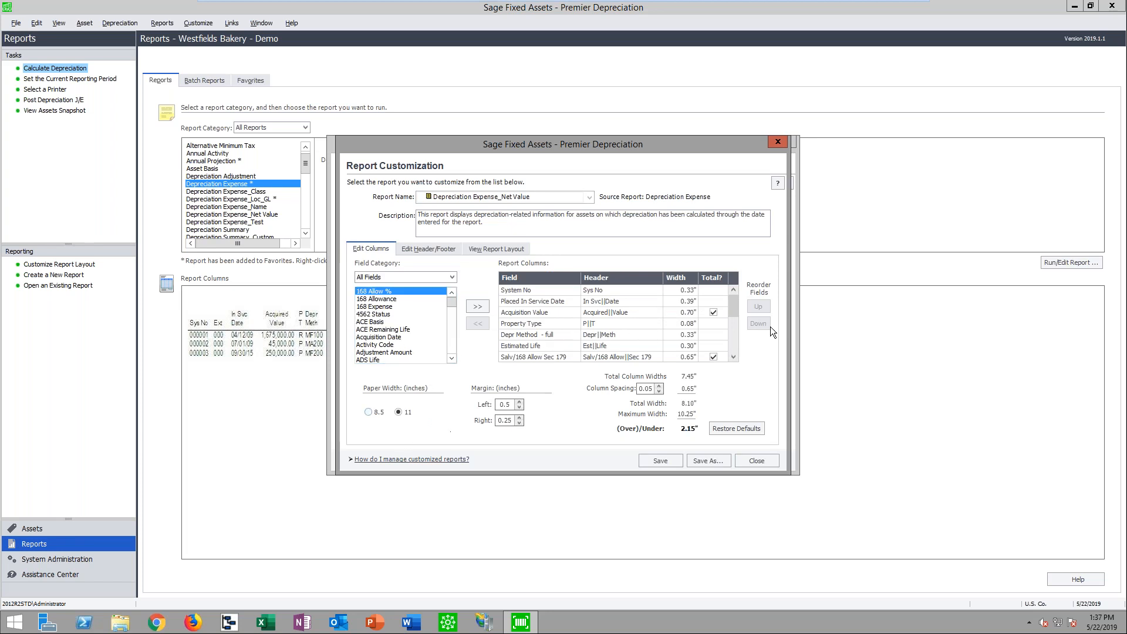
{"action": "scroll", "coordinate": [587, 329], "scroll_direction": "down", "scroll_amount": 4}
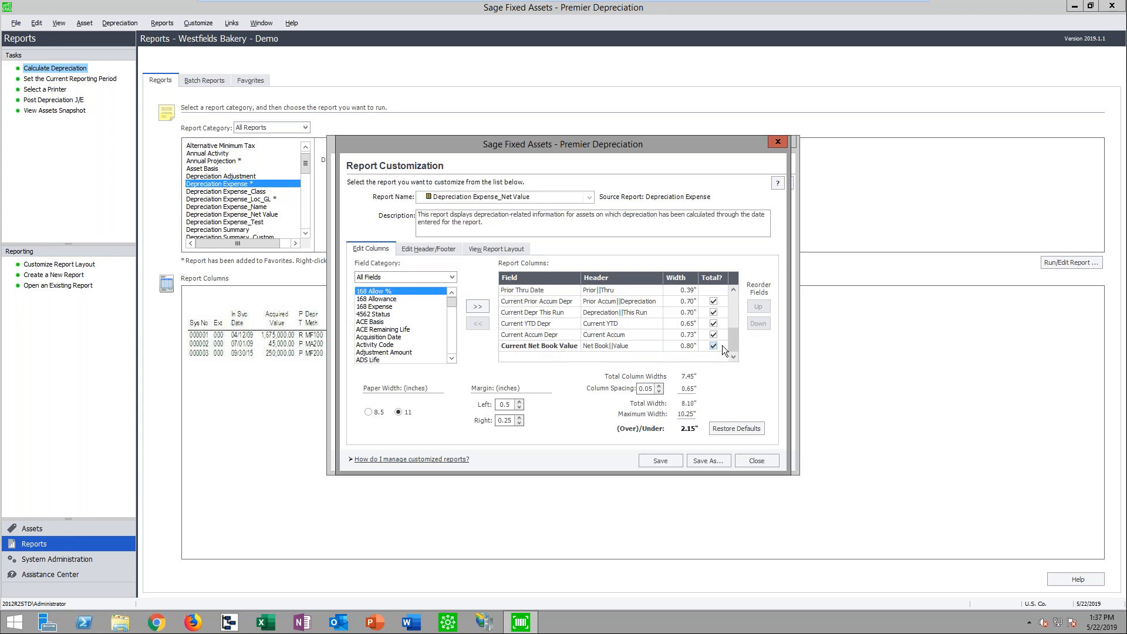
{"action": "left_click", "coordinate": [771, 460]}
{"action": "left_click", "coordinate": [761, 531]}
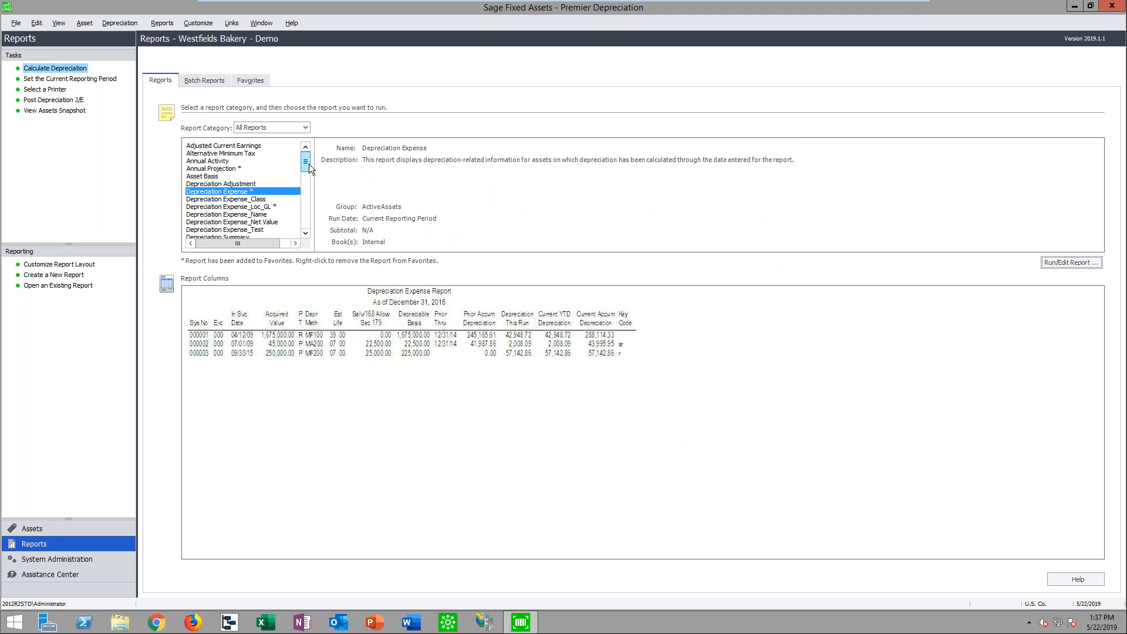
Preview the Annual Activity report's sample layout, and open the General Ledger Posting report definition
{"action": "left_click", "coordinate": [228, 161]}
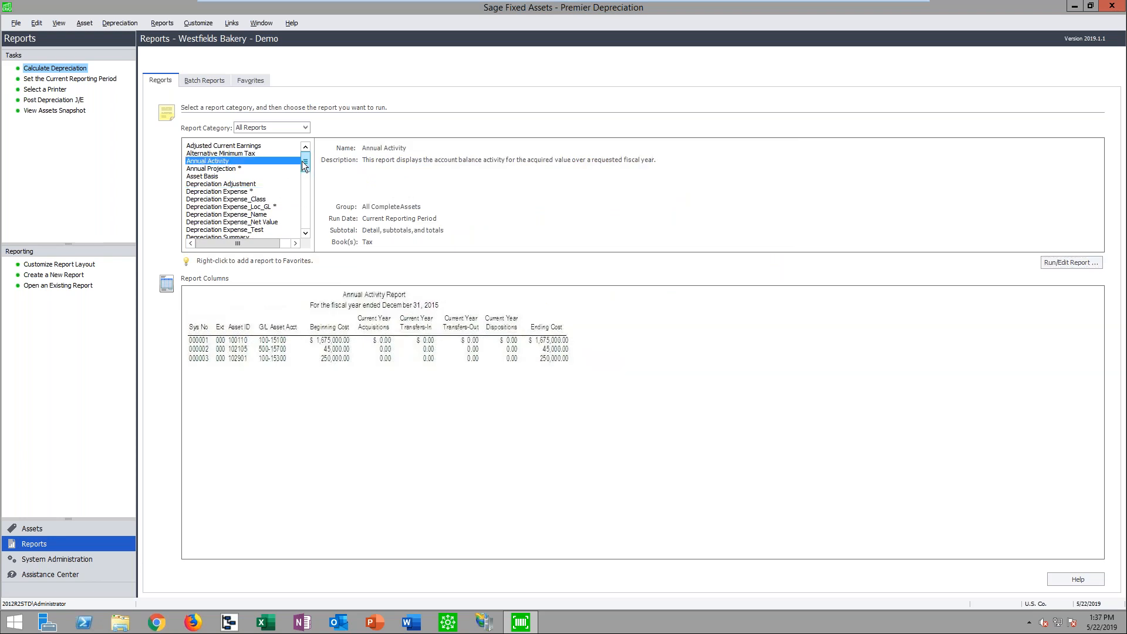
{"action": "left_click_drag", "start_coordinate": [304, 160], "coordinate": [306, 186]}
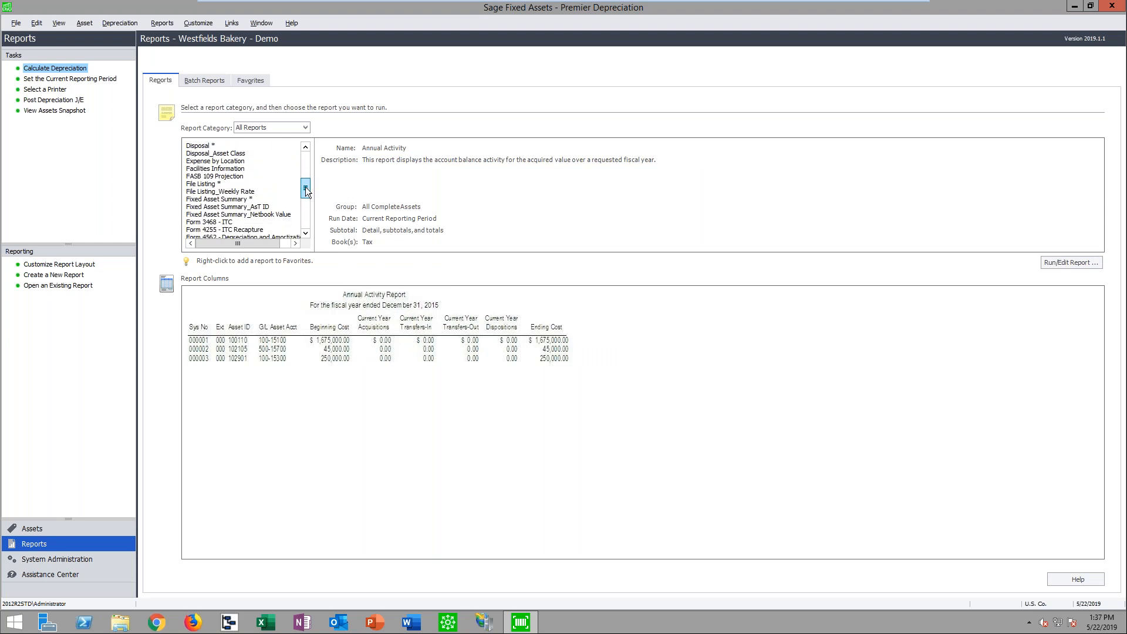
{"action": "left_click_drag", "start_coordinate": [305, 186], "coordinate": [290, 199]}
{"action": "left_click", "coordinate": [234, 199]}
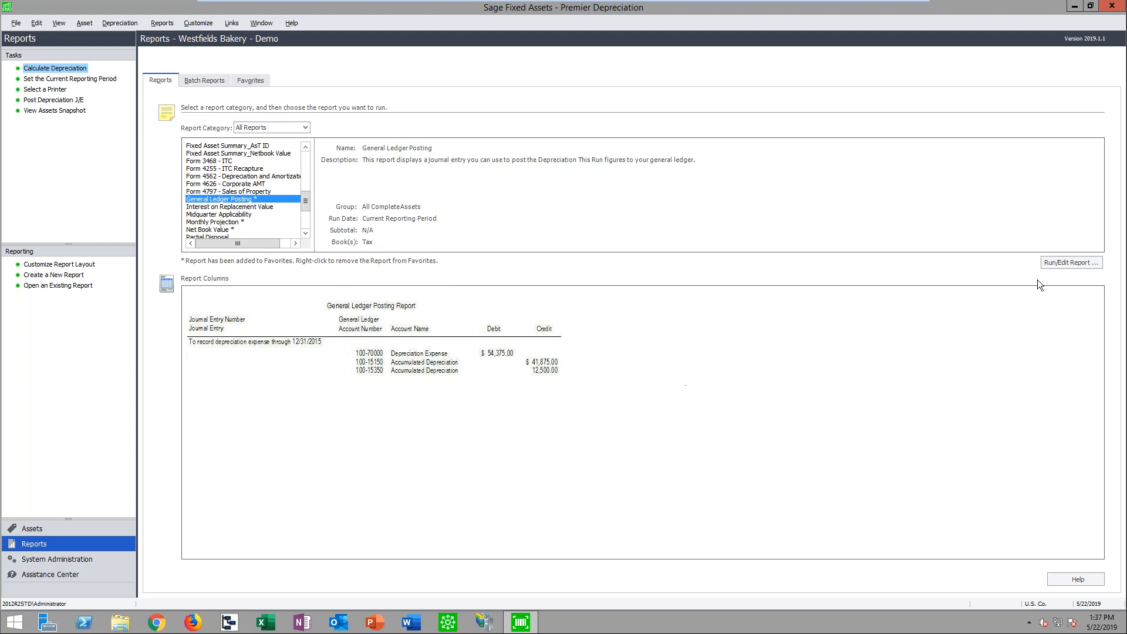
{"action": "left_click", "coordinate": [1065, 263]}
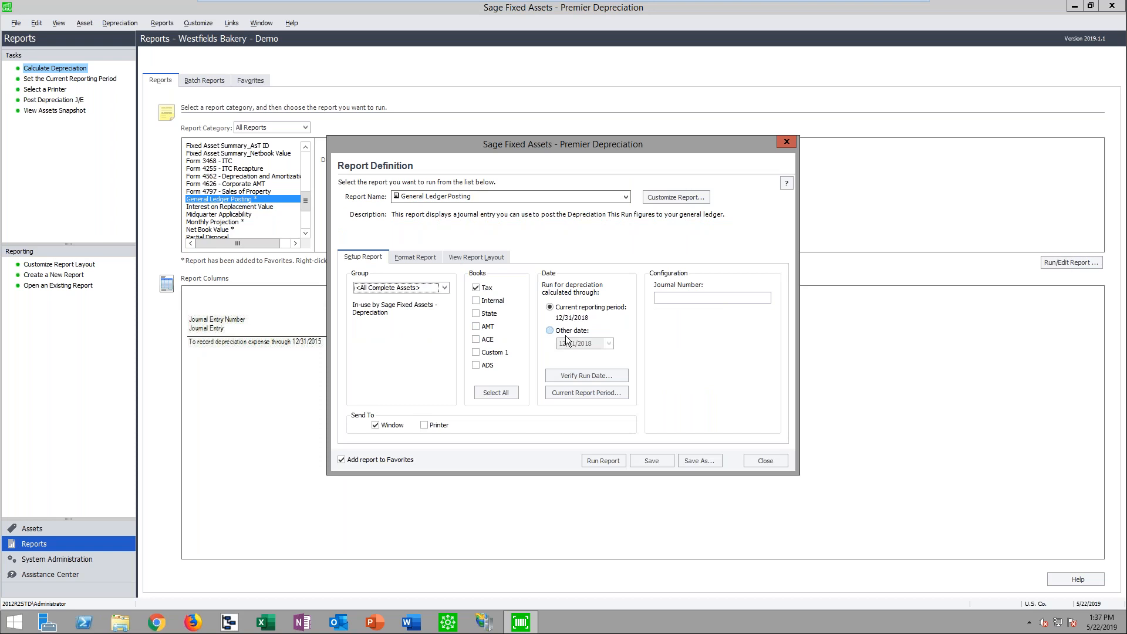
Select the Internal book instead of the Tax book and run the General Ledger Posting report
{"action": "left_click", "coordinate": [478, 300]}
{"action": "left_click", "coordinate": [482, 288]}
{"action": "left_click", "coordinate": [604, 458]}
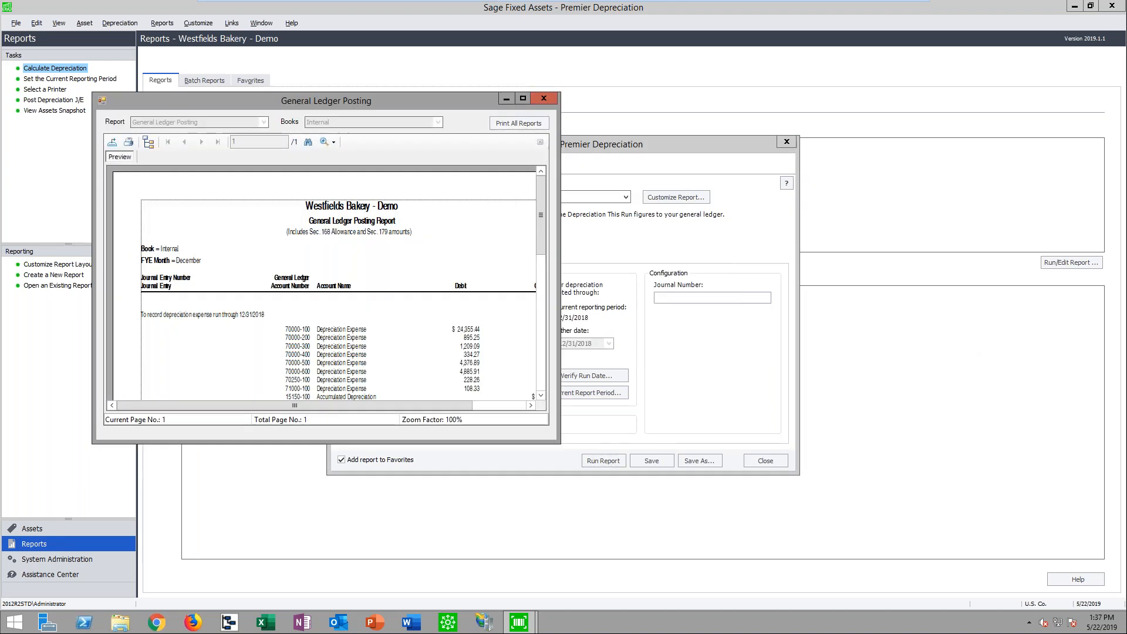
Examine the debit and credit entries of the maximized General Ledger Posting report at 150% zoom, and close the report and its definition
{"action": "left_click", "coordinate": [522, 99]}
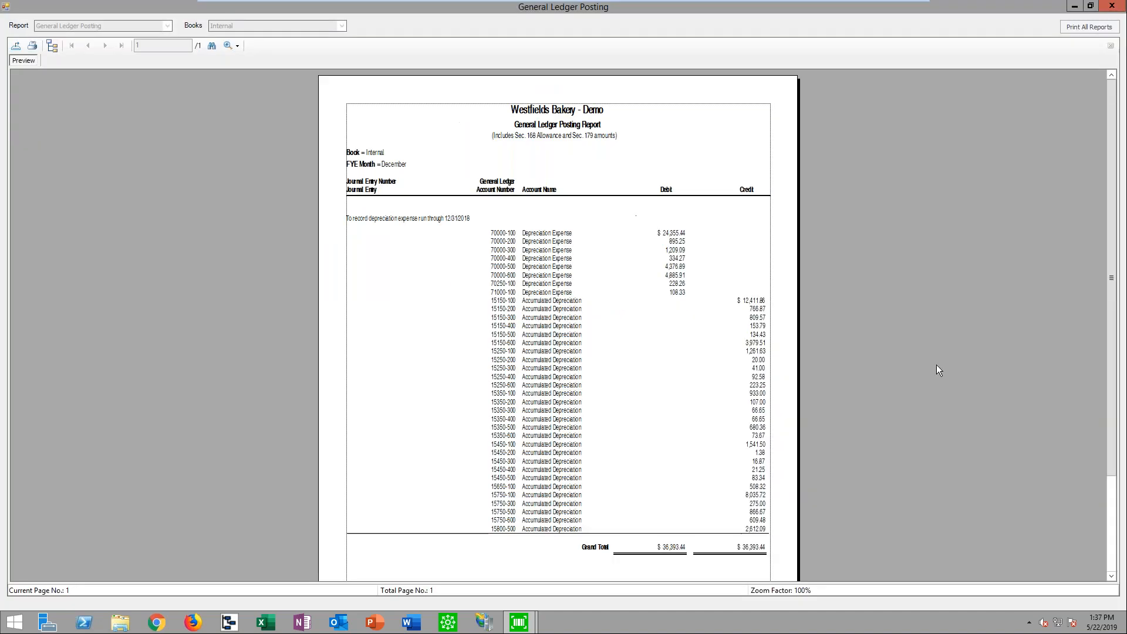
{"action": "left_click", "coordinate": [238, 46]}
{"action": "left_click", "coordinate": [253, 125]}
{"action": "scroll", "coordinate": [1041, 394], "scroll_direction": "down", "scroll_amount": 2}
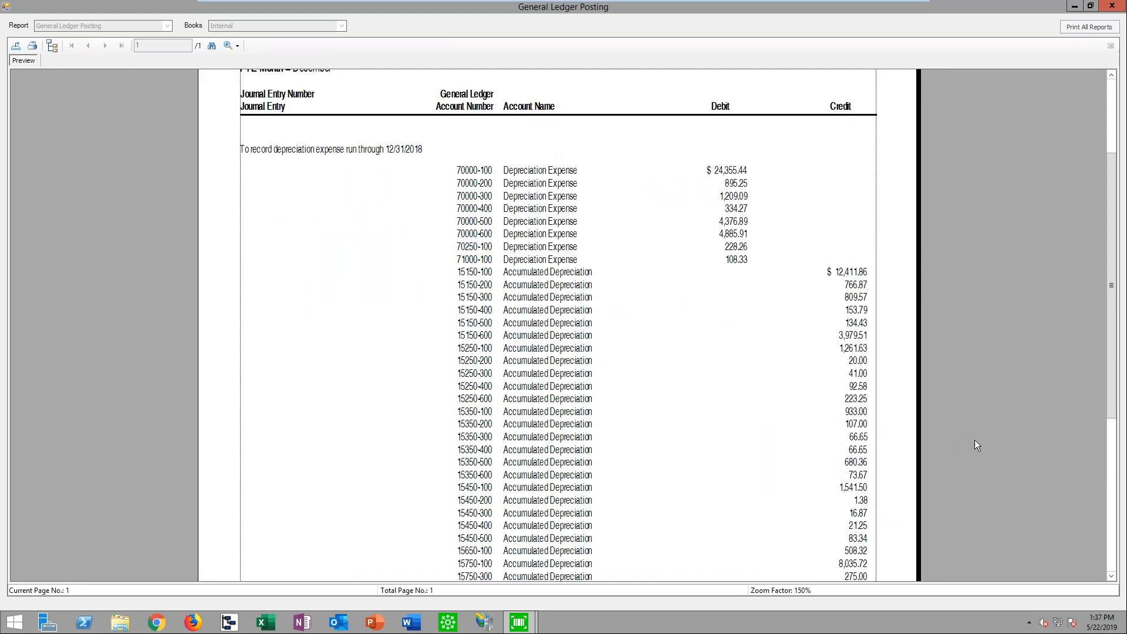
{"action": "scroll", "coordinate": [1027, 411], "scroll_direction": "down", "scroll_amount": 6}
{"action": "scroll", "coordinate": [1028, 411], "scroll_direction": "up", "scroll_amount": 9}
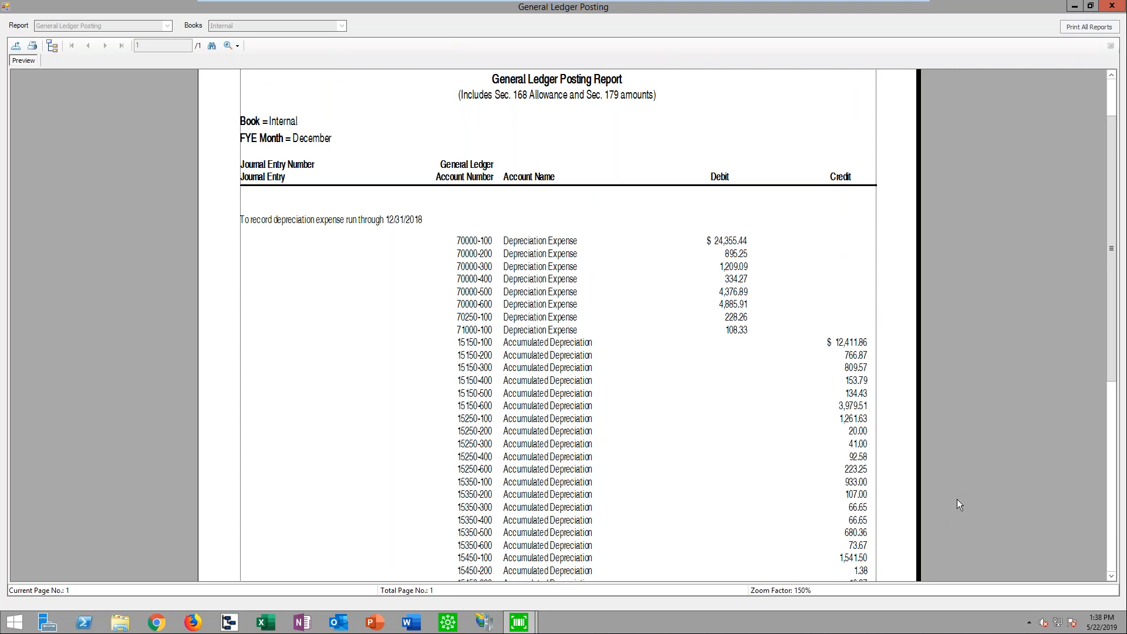
{"action": "left_click", "coordinate": [1119, 10]}
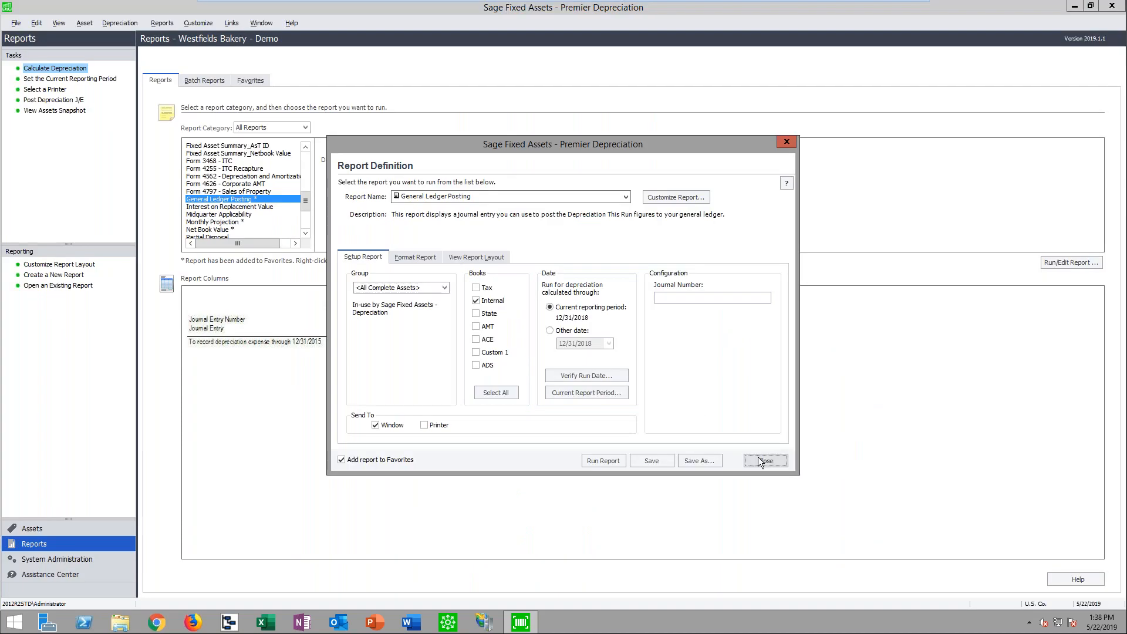
{"action": "left_click", "coordinate": [765, 461]}
Try to launch the Sage 100 Premium link, and decline closing the current company
{"action": "left_click", "coordinate": [229, 23]}
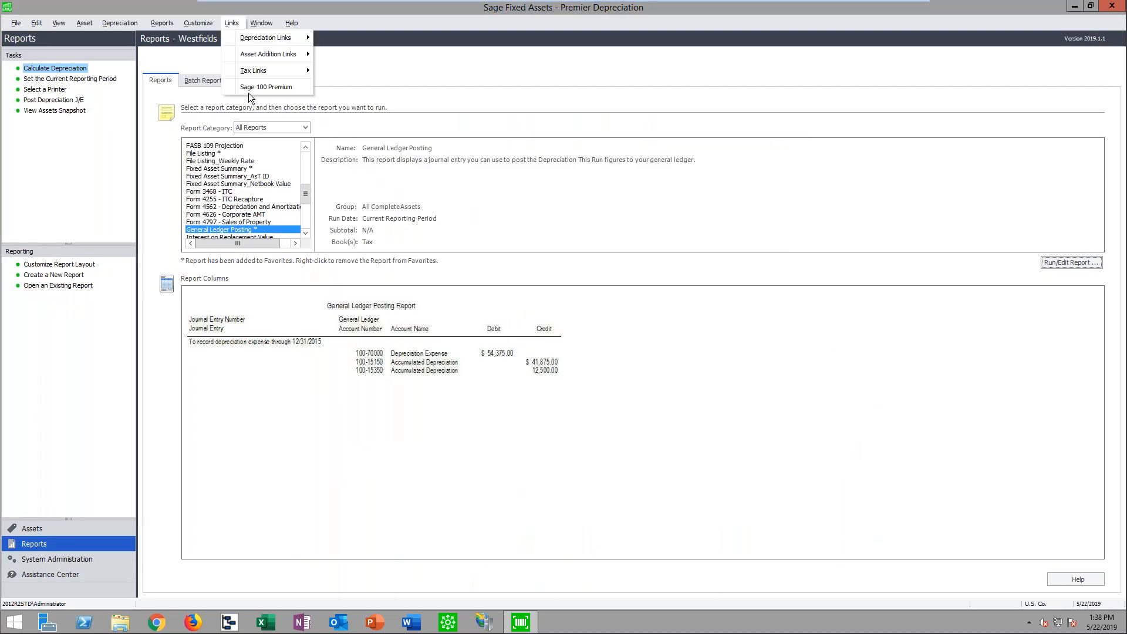
{"action": "left_click", "coordinate": [270, 88]}
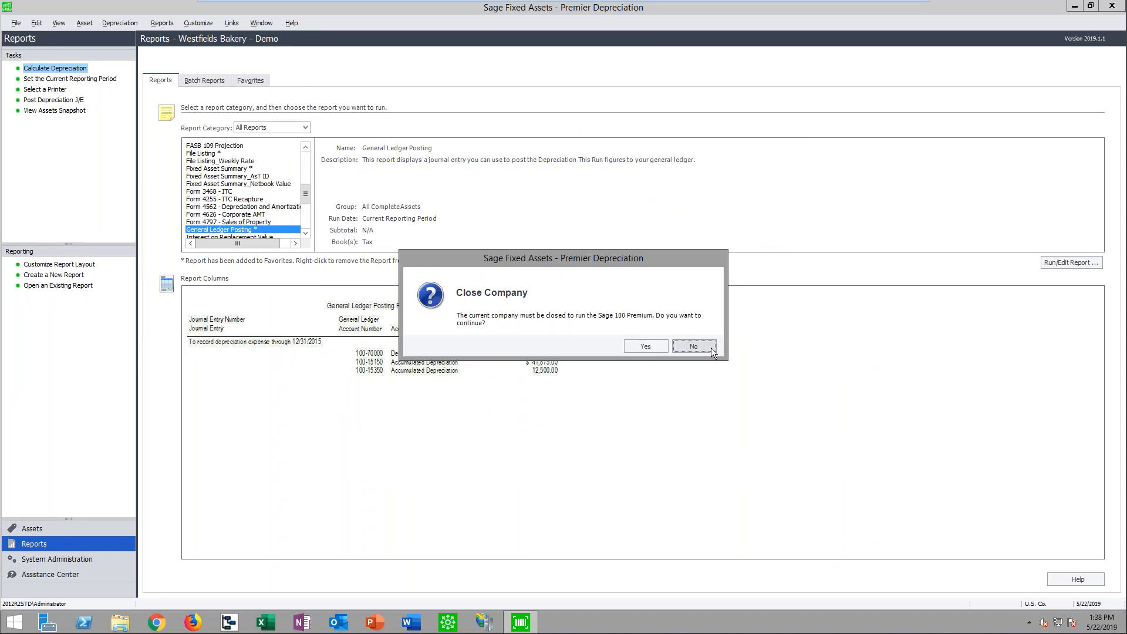
{"action": "left_click", "coordinate": [711, 347]}
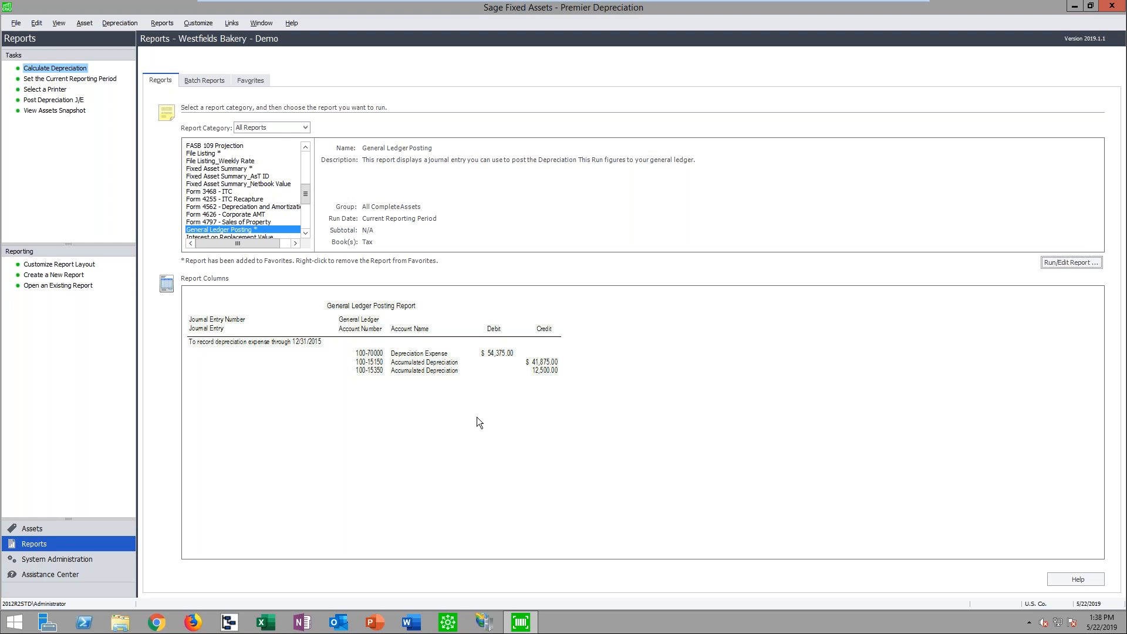
Browse the report list and preview the sample layouts of the Annual Projection and Monthly Projection reports
{"action": "left_click_drag", "start_coordinate": [304, 198], "coordinate": [305, 205]}
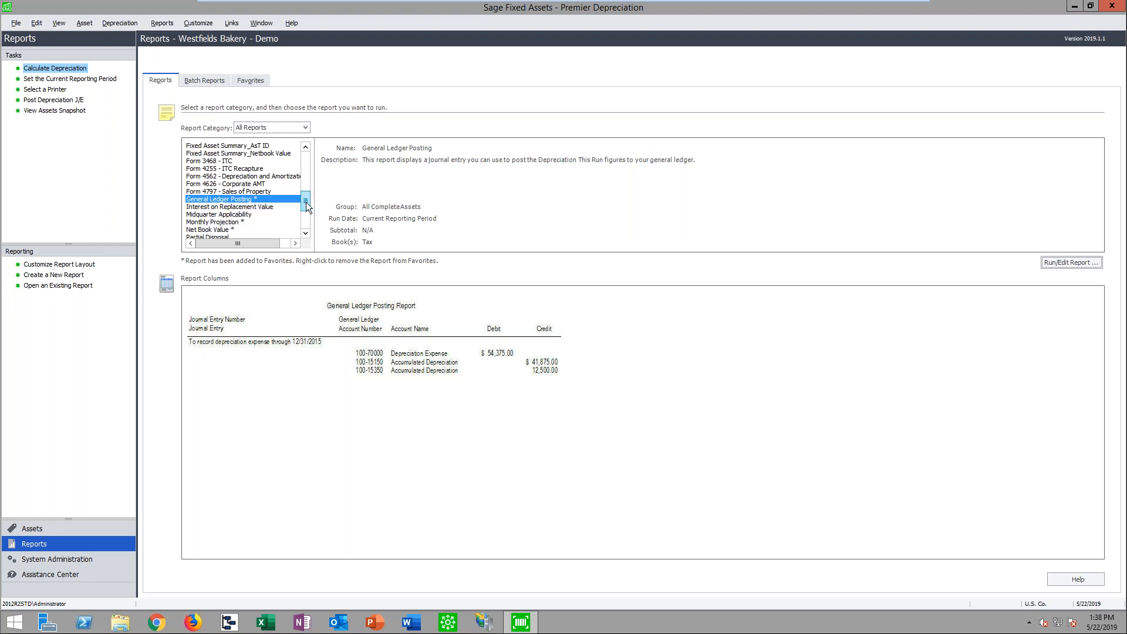
{"action": "left_click_drag", "start_coordinate": [305, 203], "coordinate": [312, 162]}
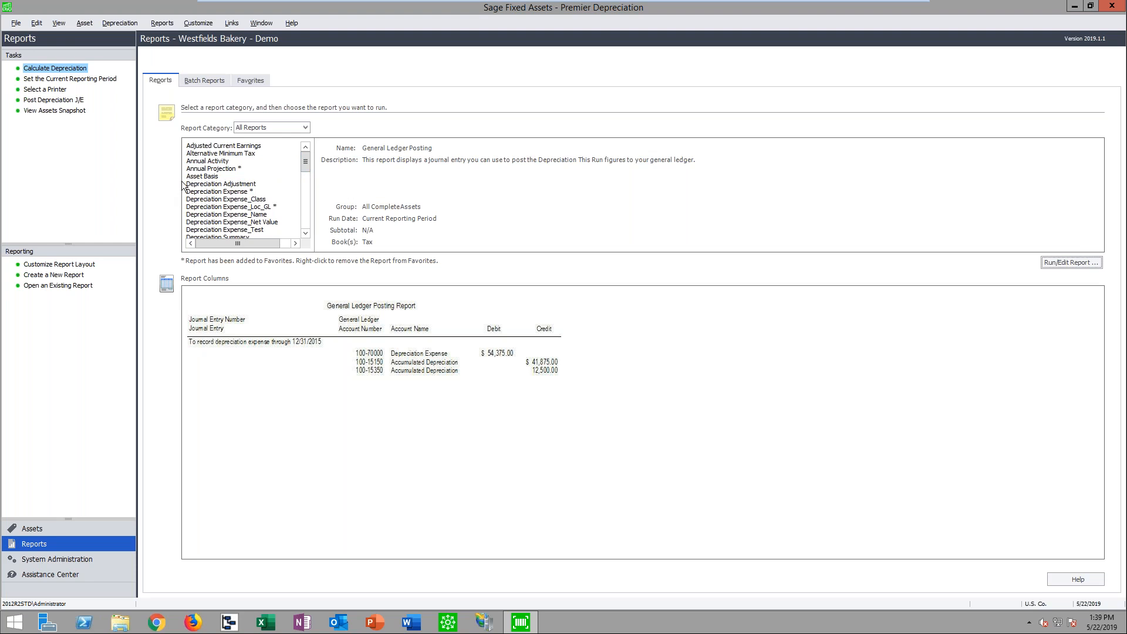
{"action": "left_click", "coordinate": [217, 169]}
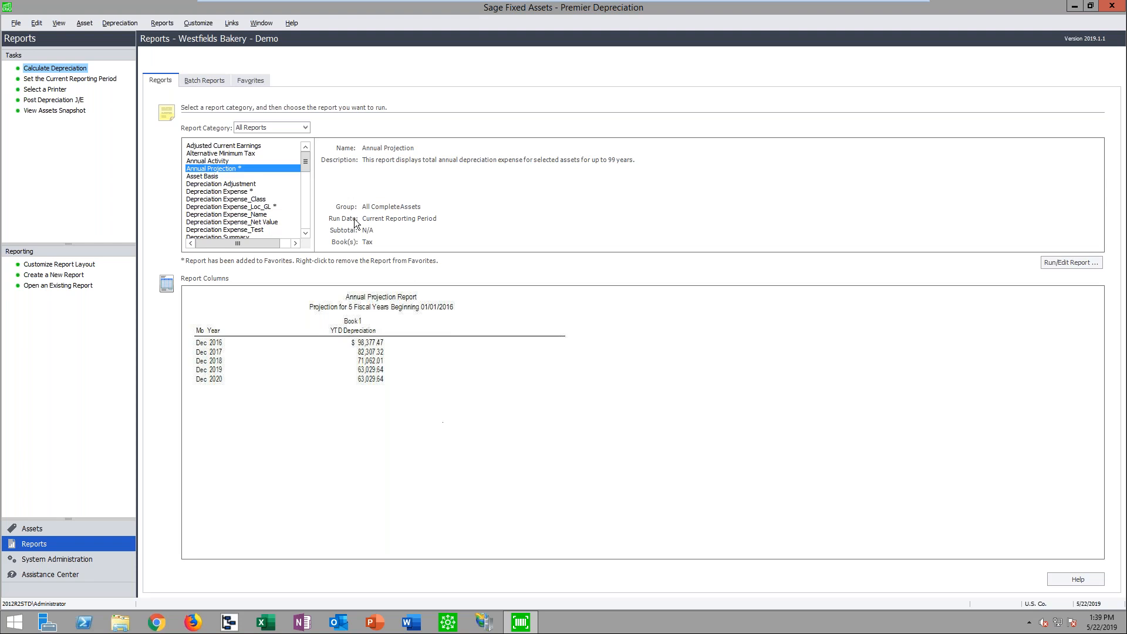
{"action": "left_click_drag", "start_coordinate": [304, 161], "coordinate": [301, 223]}
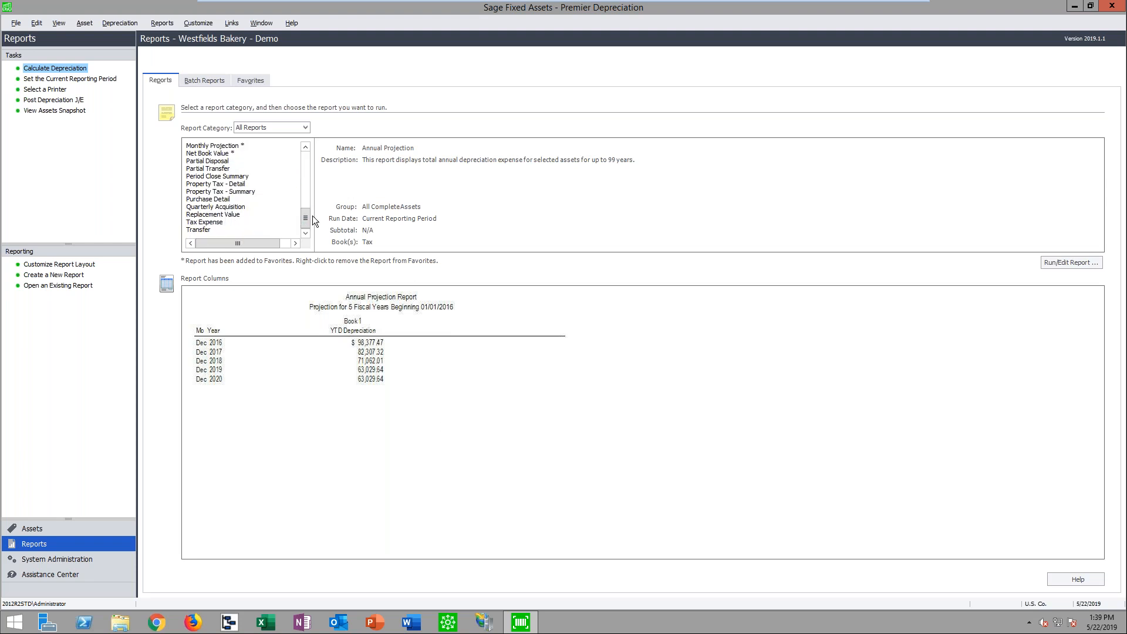
{"action": "scroll", "coordinate": [228, 179], "scroll_direction": "up", "scroll_amount": 2}
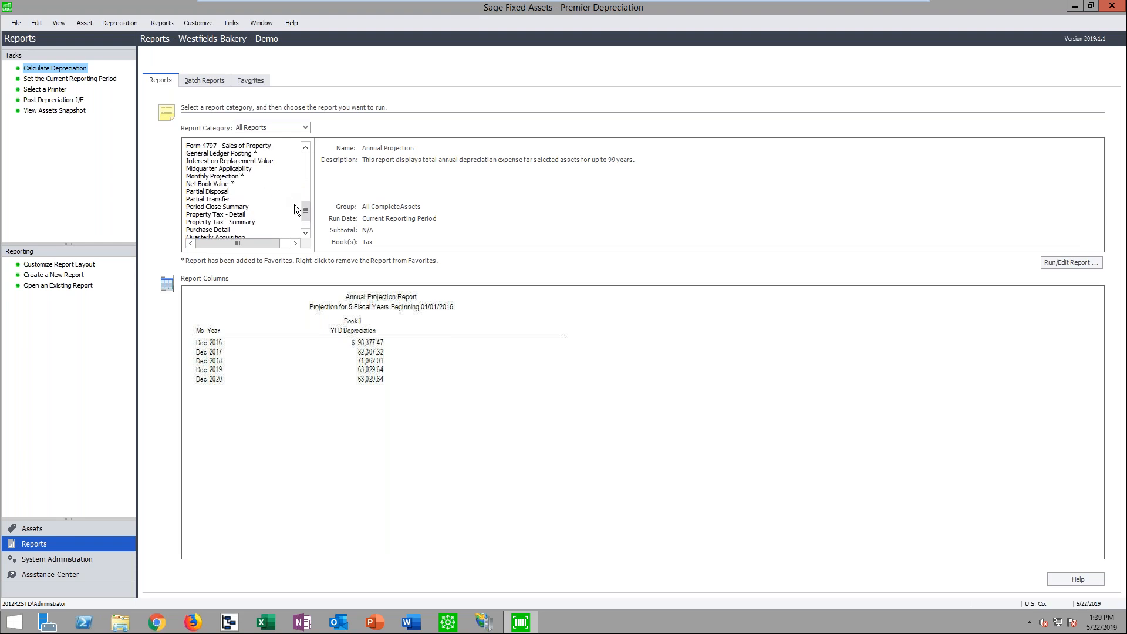
{"action": "left_click", "coordinate": [233, 177]}
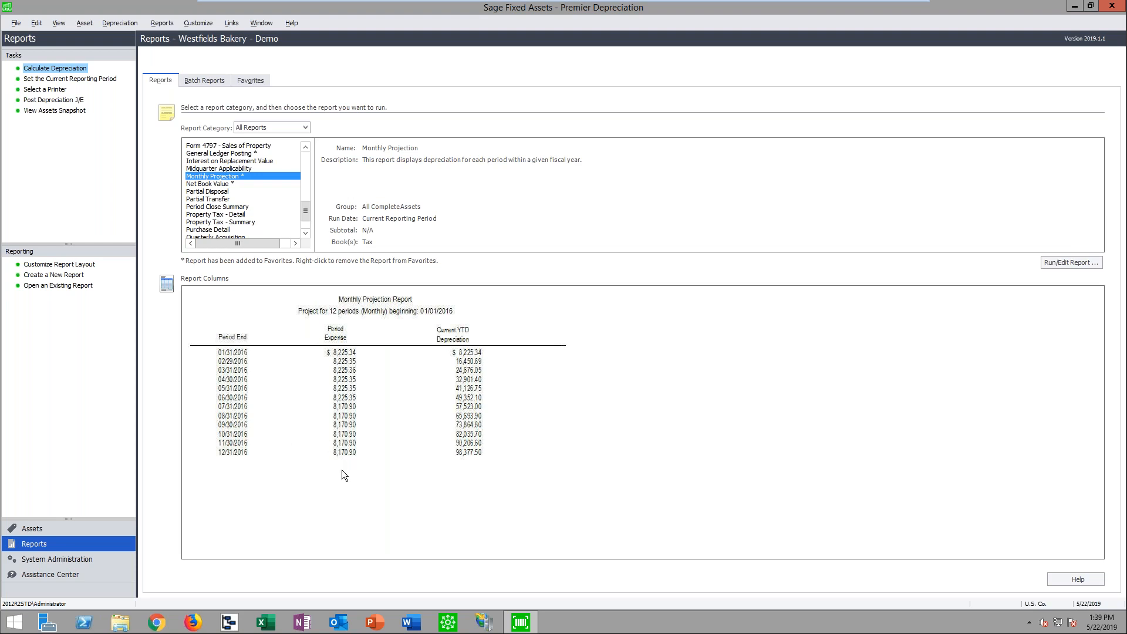
Run the Property Tax - Detail report for the Store #1 group with Category as the property tax category
{"action": "left_click", "coordinate": [216, 215]}
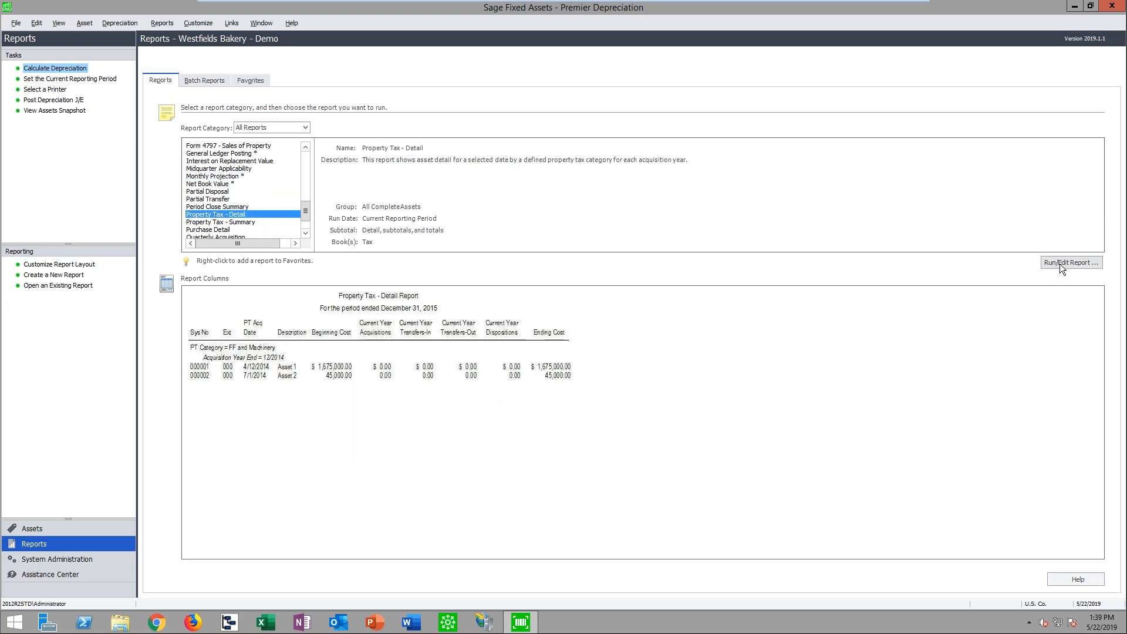
{"action": "left_click", "coordinate": [443, 288]}
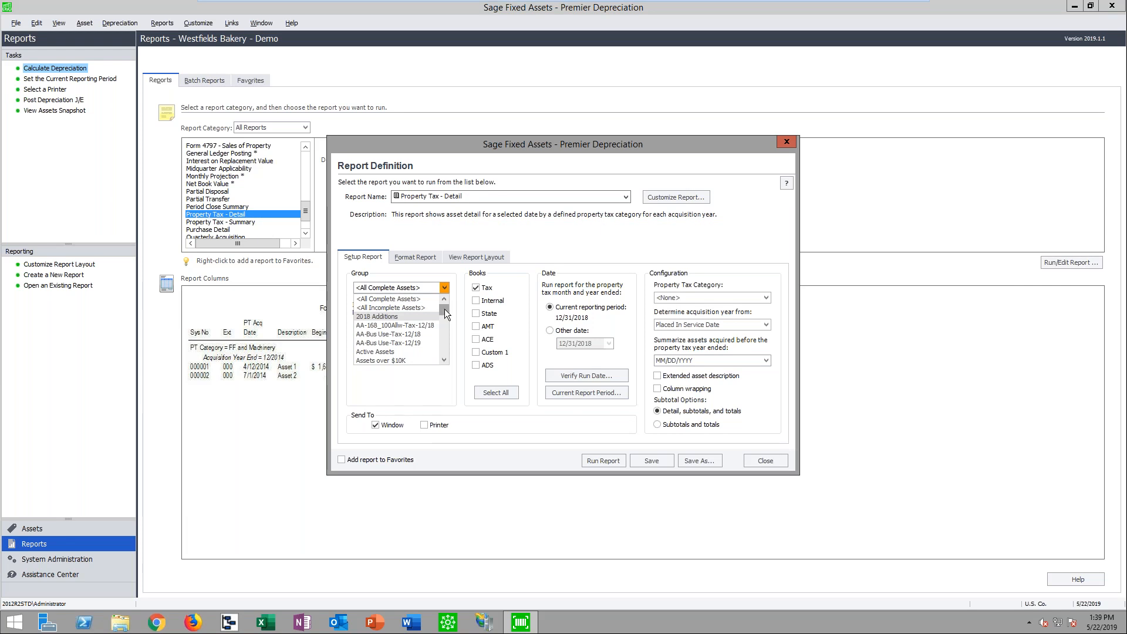
{"action": "left_click_drag", "start_coordinate": [444, 311], "coordinate": [444, 340]}
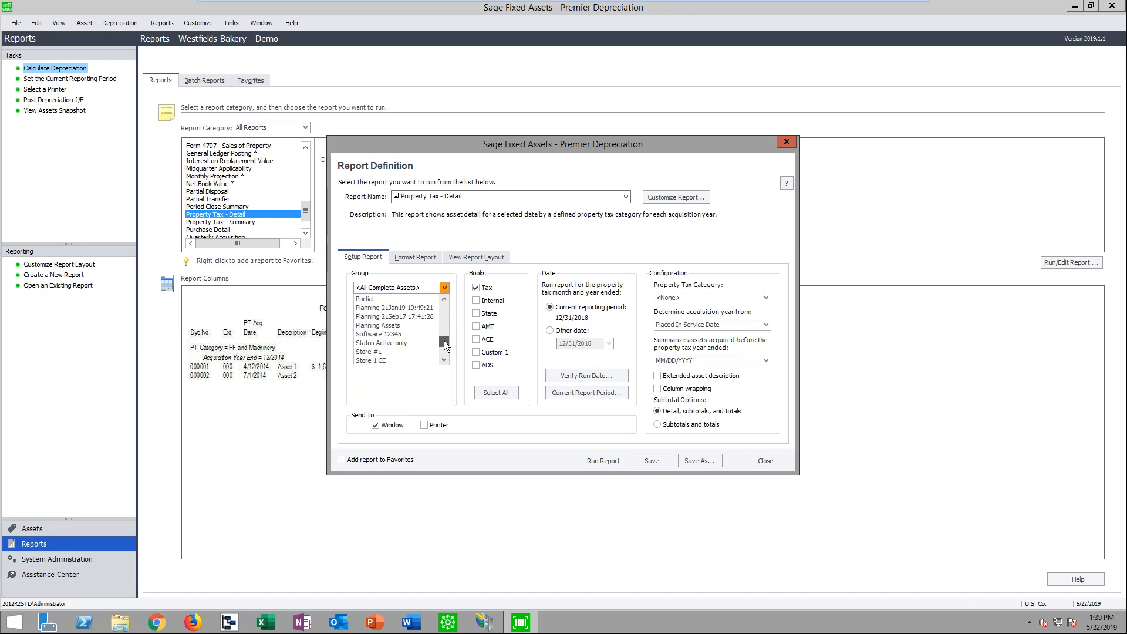
{"action": "left_click", "coordinate": [384, 351]}
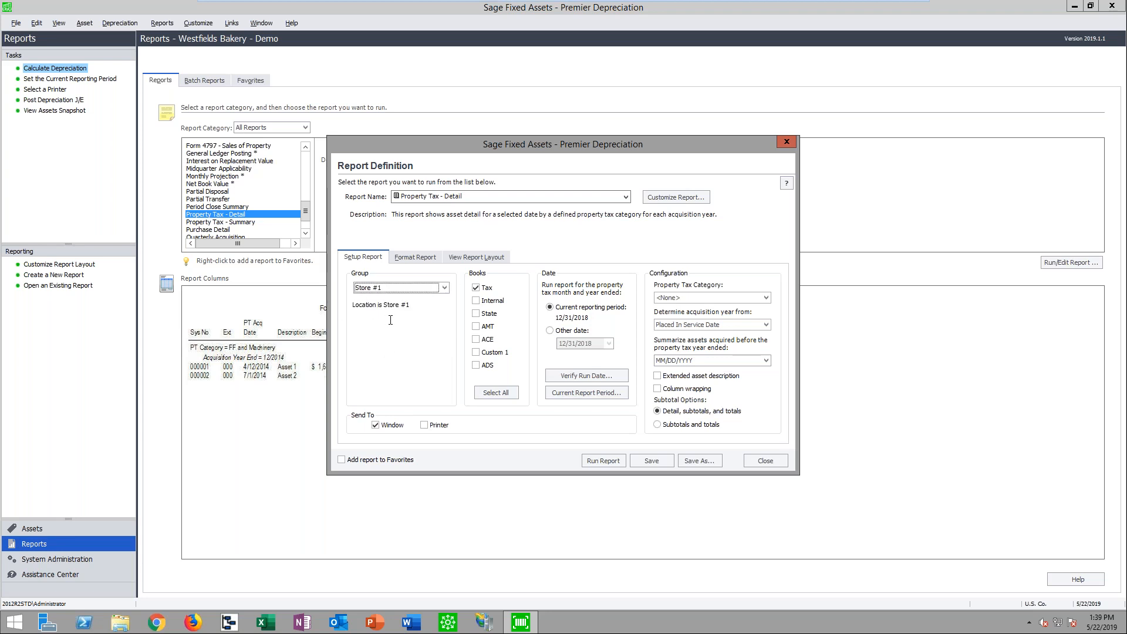
{"action": "left_click", "coordinate": [766, 297]}
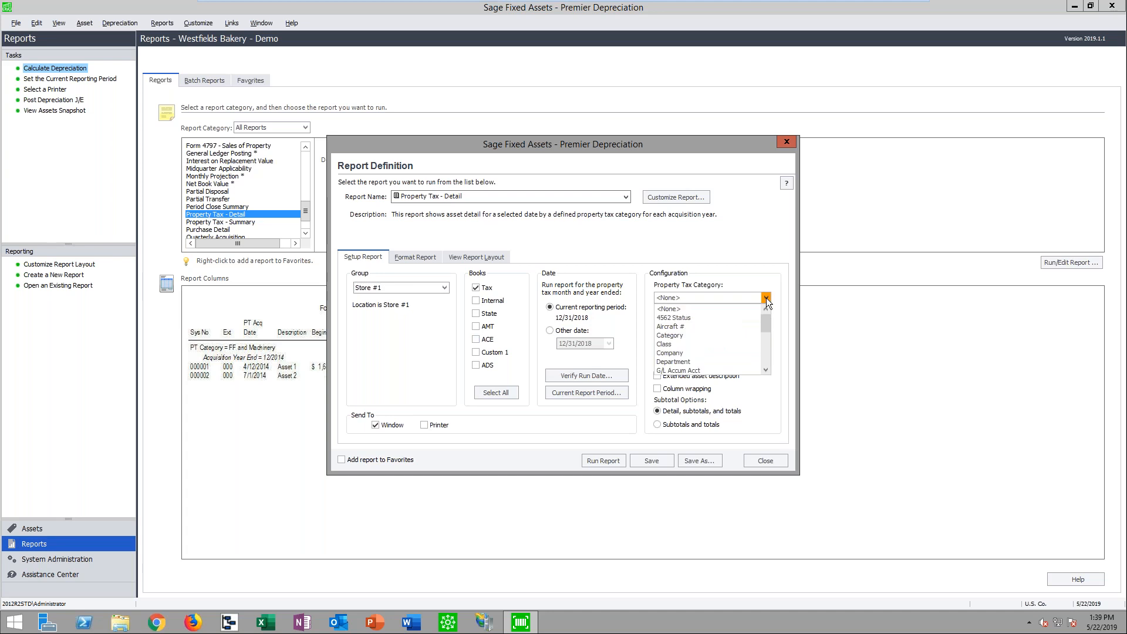
{"action": "left_click", "coordinate": [700, 335]}
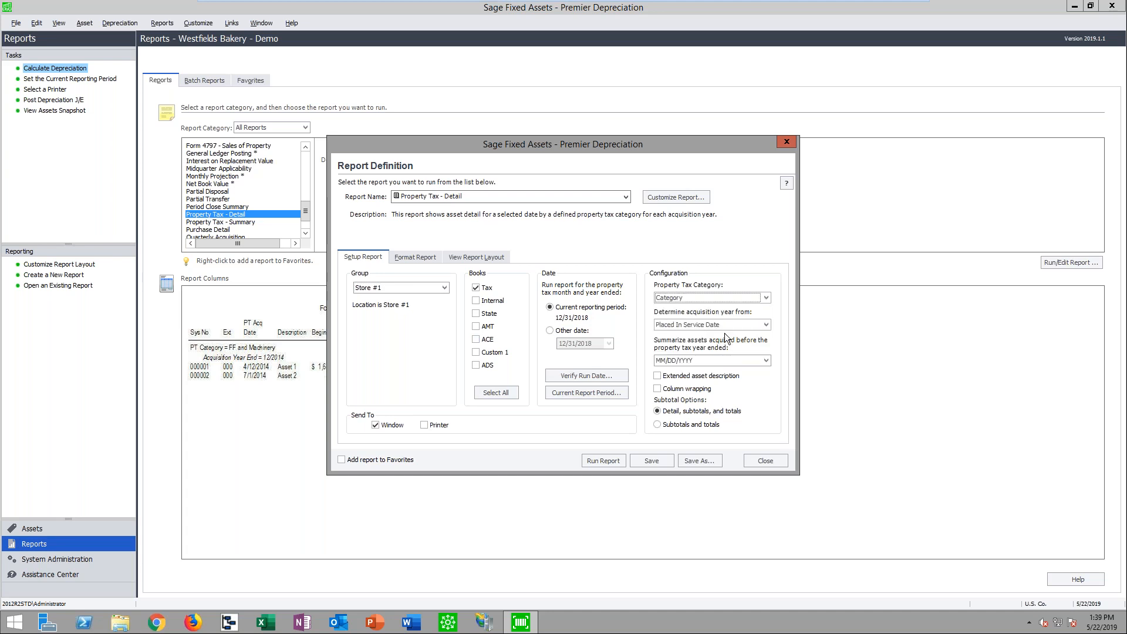
{"action": "left_click", "coordinate": [603, 460]}
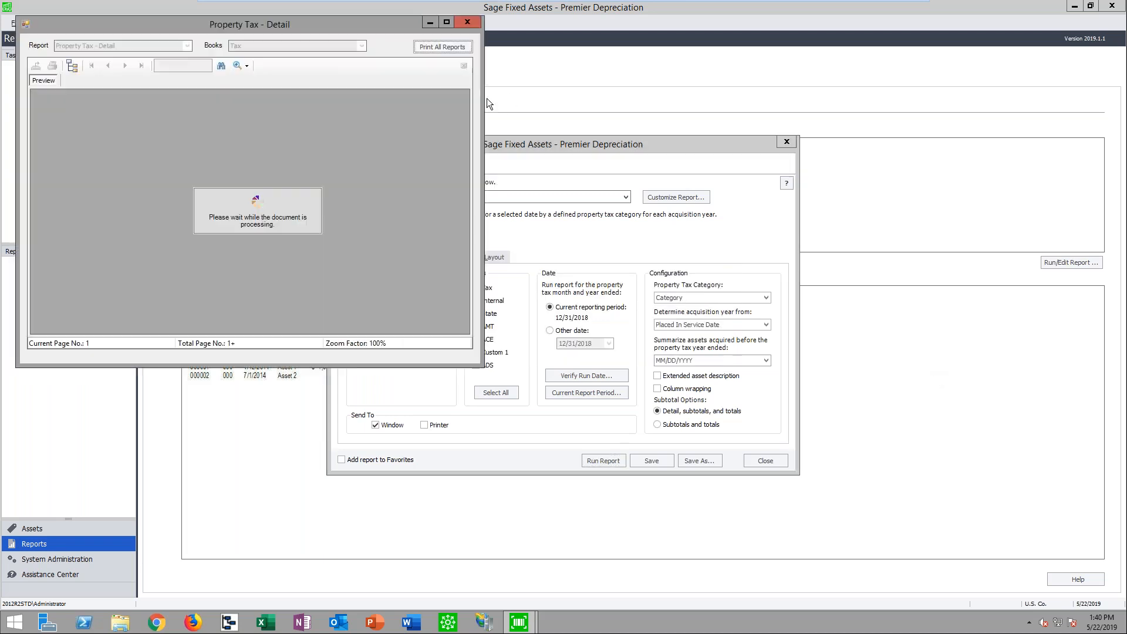
Examine the maximized Property Tax - Detail report at 150% zoom, and close the report and its definition
{"action": "left_click", "coordinate": [446, 14]}
{"action": "left_click", "coordinate": [241, 47]}
{"action": "left_click", "coordinate": [280, 125]}
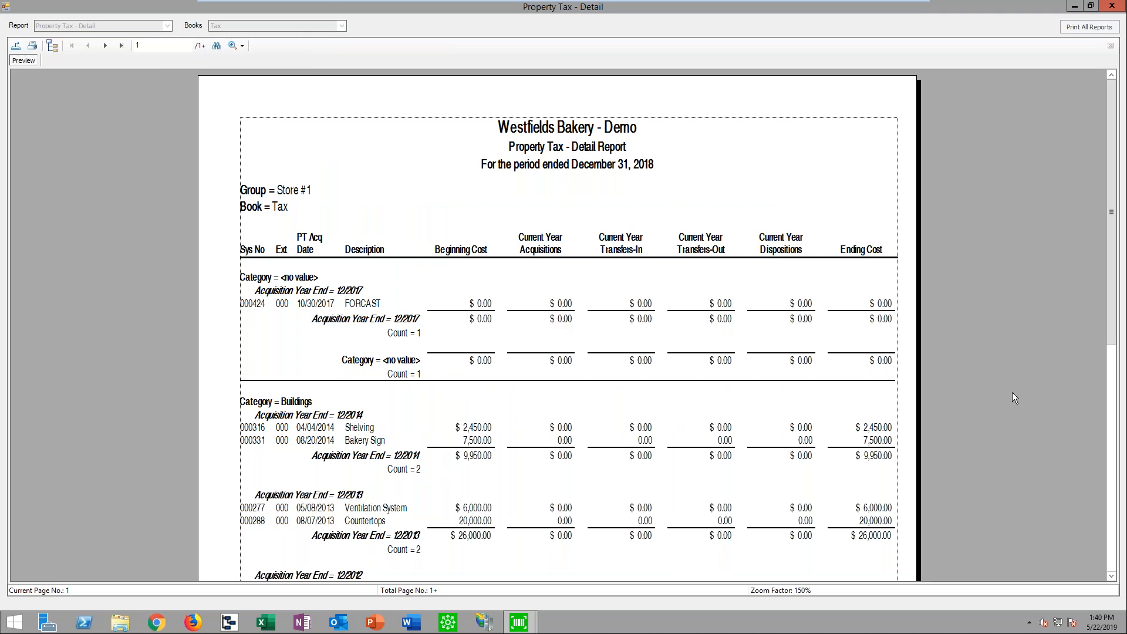
{"action": "scroll", "coordinate": [1012, 393], "scroll_direction": "down", "scroll_amount": 1}
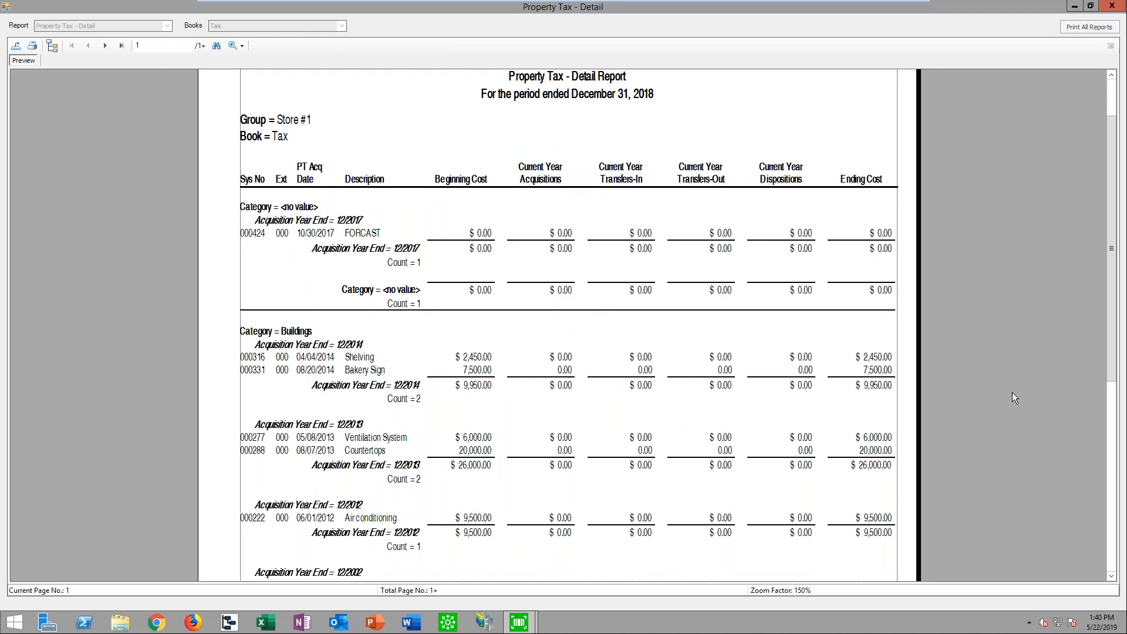
{"action": "scroll", "coordinate": [1012, 392], "scroll_direction": "down", "scroll_amount": 3}
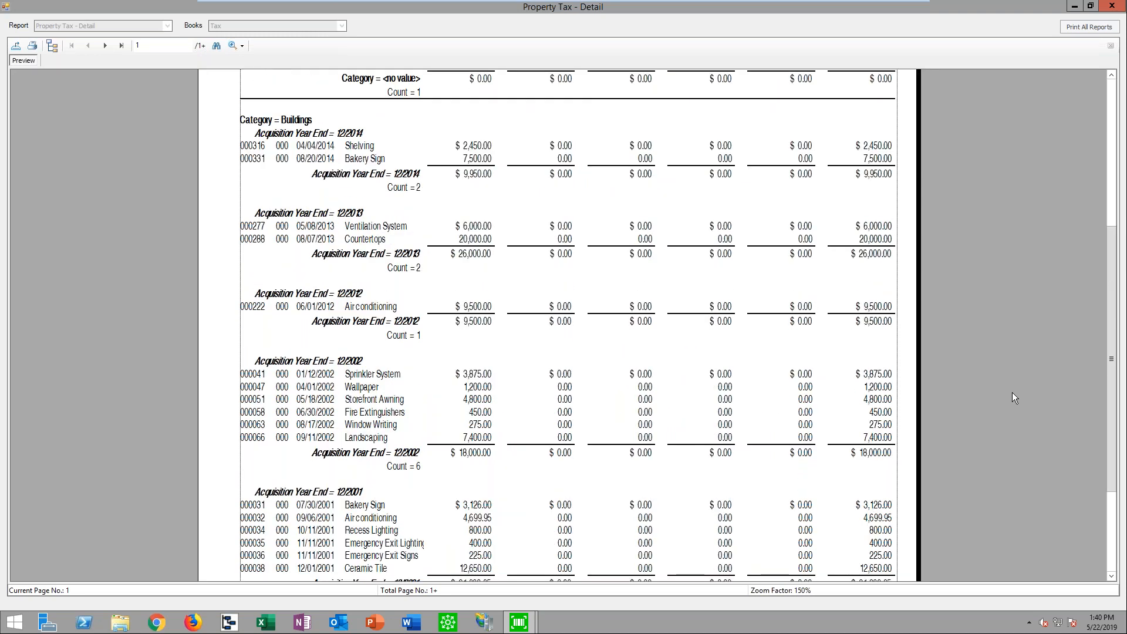
{"action": "scroll", "coordinate": [1012, 392], "scroll_direction": "up", "scroll_amount": 3}
{"action": "scroll", "coordinate": [1012, 393], "scroll_direction": "up", "scroll_amount": 1}
{"action": "left_click", "coordinate": [1112, 6]}
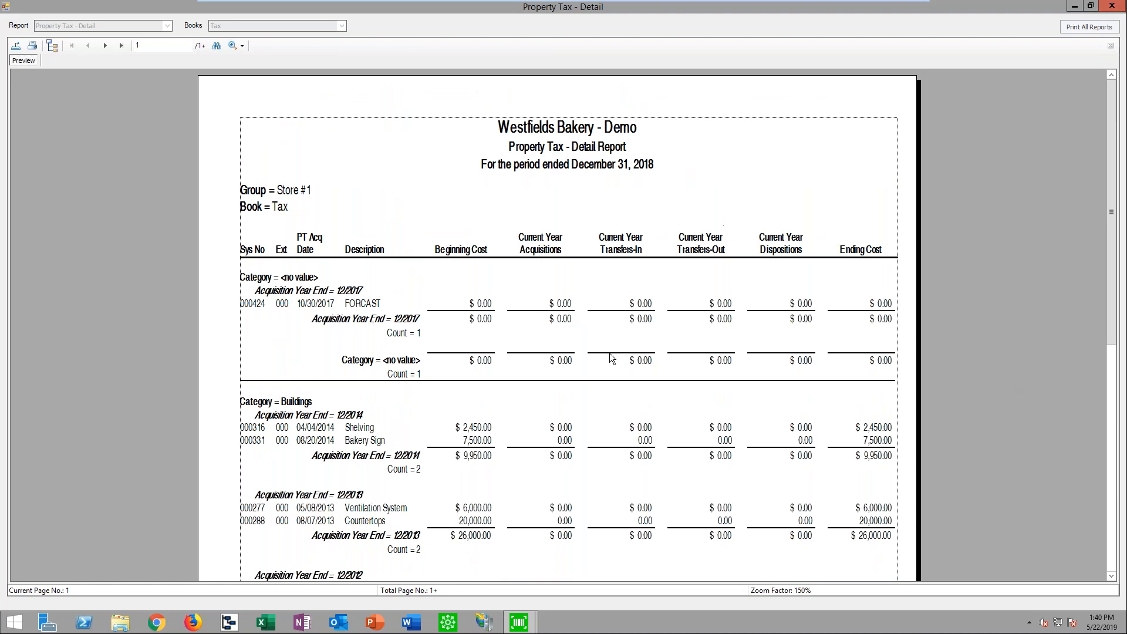
{"action": "left_click", "coordinate": [778, 460]}
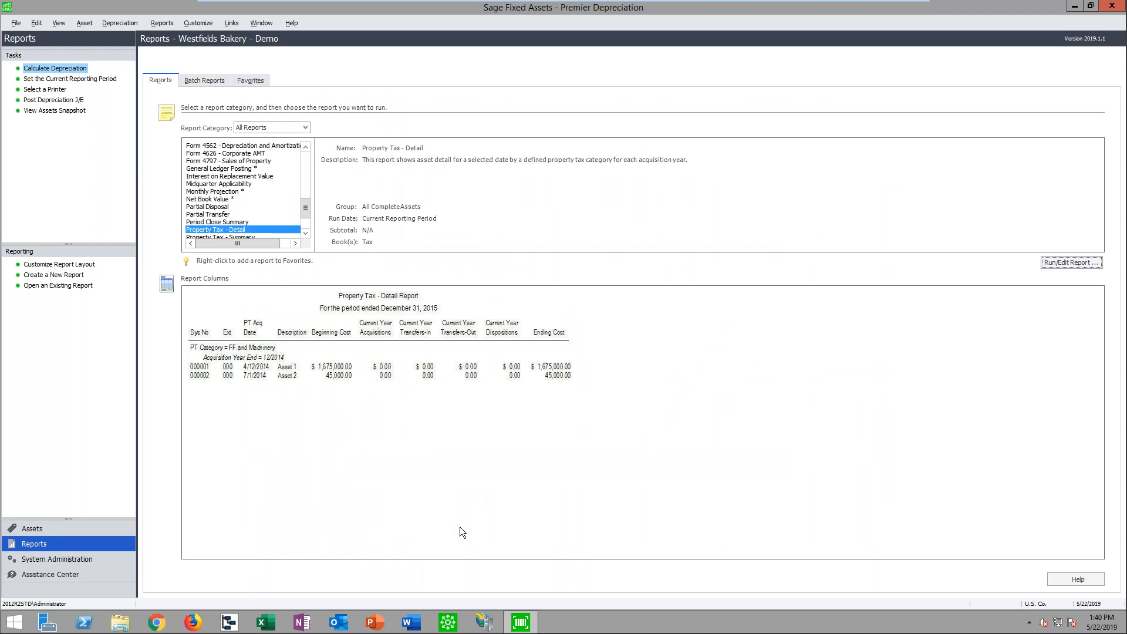
Leave Premier Depreciation for Sage Fixed Assets Premier Tracking, and decline viewing the list of overdue assets
{"action": "left_click", "coordinate": [33, 528]}
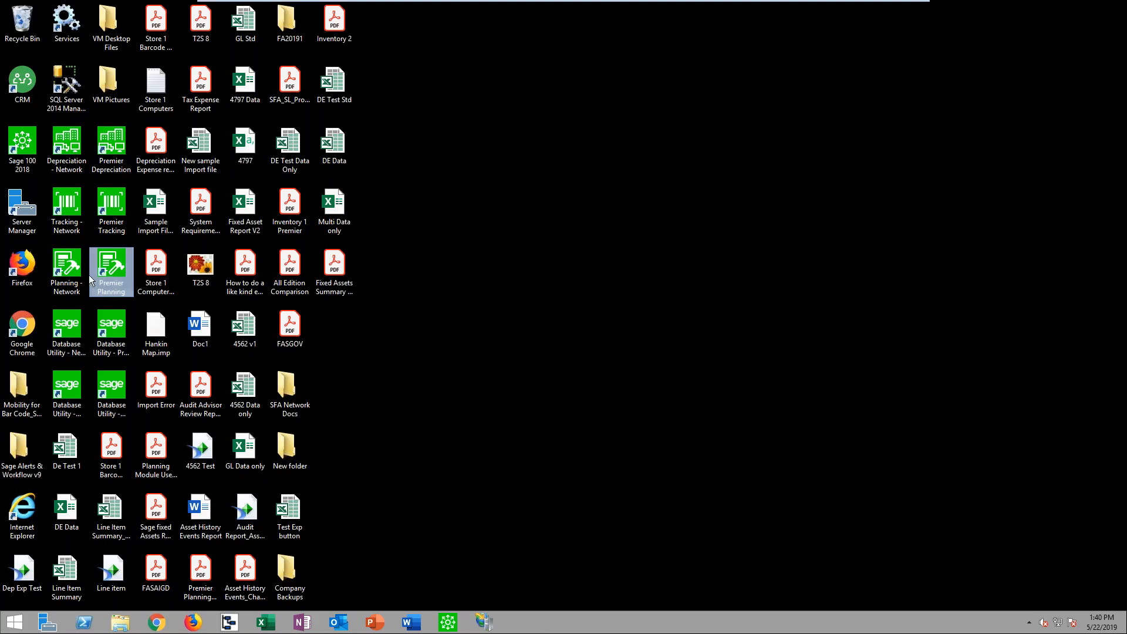
{"action": "left_click", "coordinate": [118, 220]}
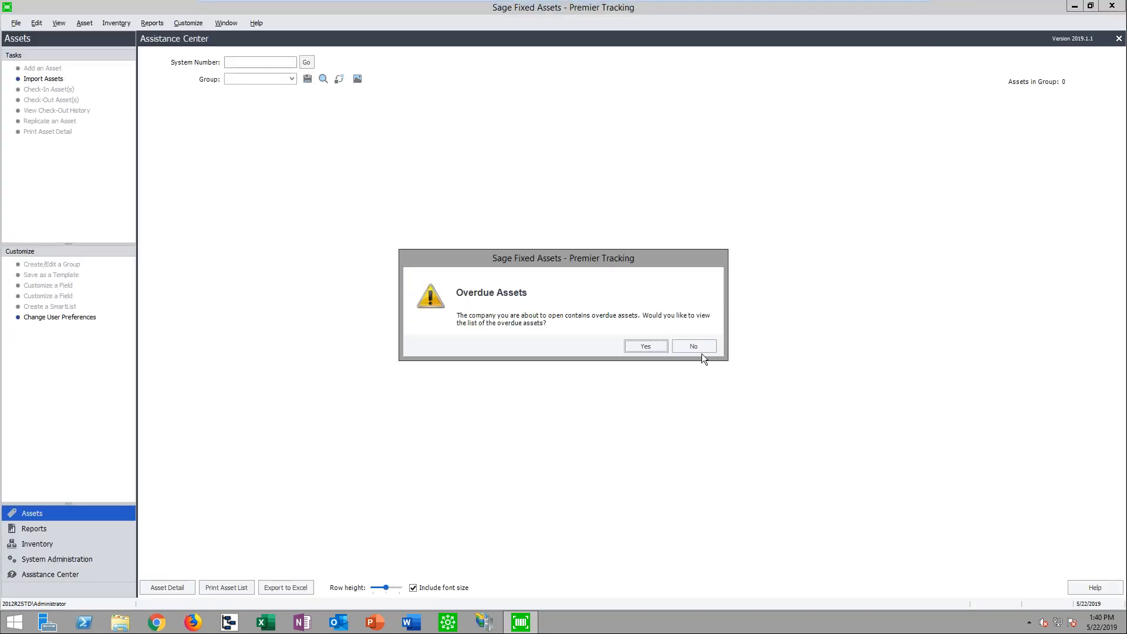
{"action": "left_click", "coordinate": [706, 346]}
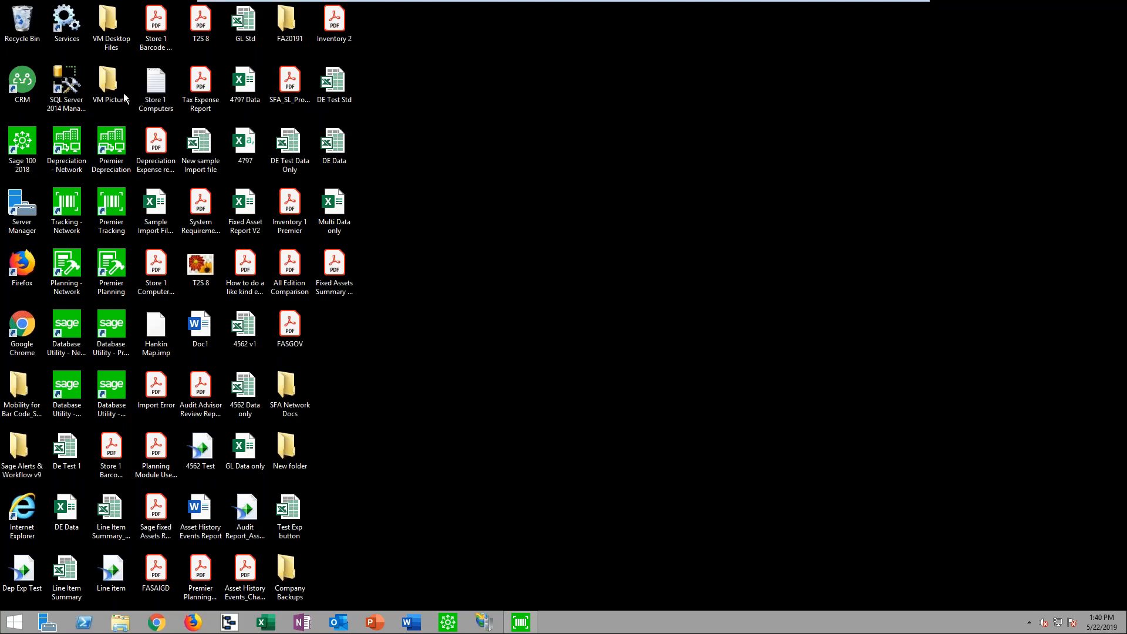
Open the FeatureGraphic image from the Tracking - App folder inside VM Desktop Files on the desktop
{"action": "double_click", "coordinate": [116, 41]}
{"action": "left_click", "coordinate": [651, 301]}
{"action": "double_click", "coordinate": [650, 300]}
{"action": "left_click", "coordinate": [654, 180]}
{"action": "double_click", "coordinate": [653, 180]}
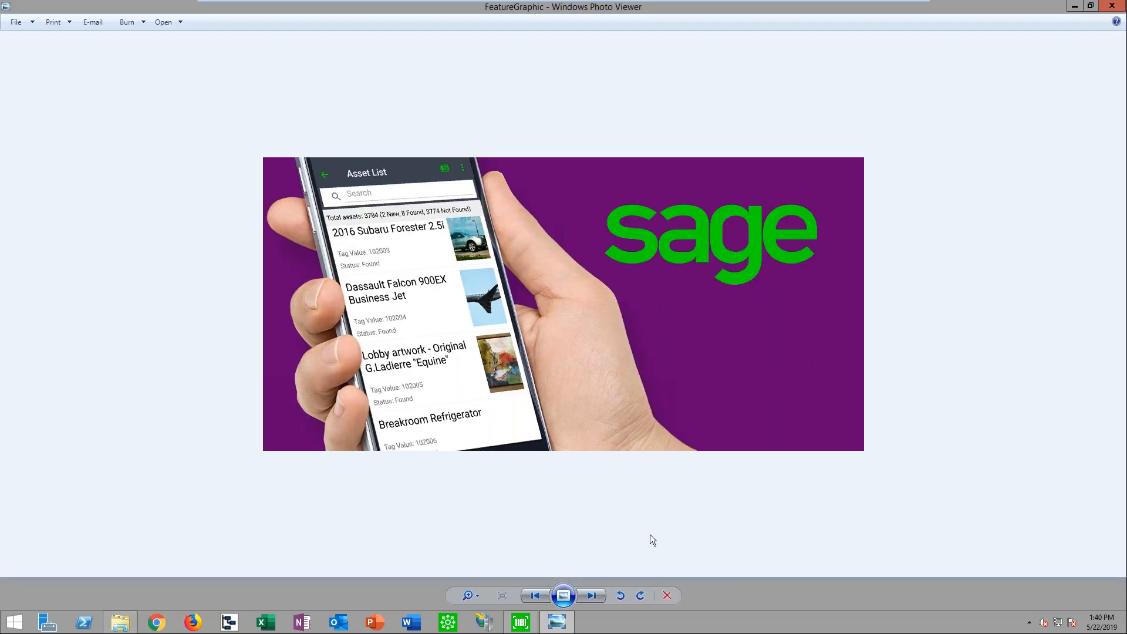
Review the mobile tracking app screenshots through screen_06, and close the image viewer and the Tracking - App folder
{"action": "left_click", "coordinate": [592, 596]}
{"action": "left_click", "coordinate": [599, 596]}
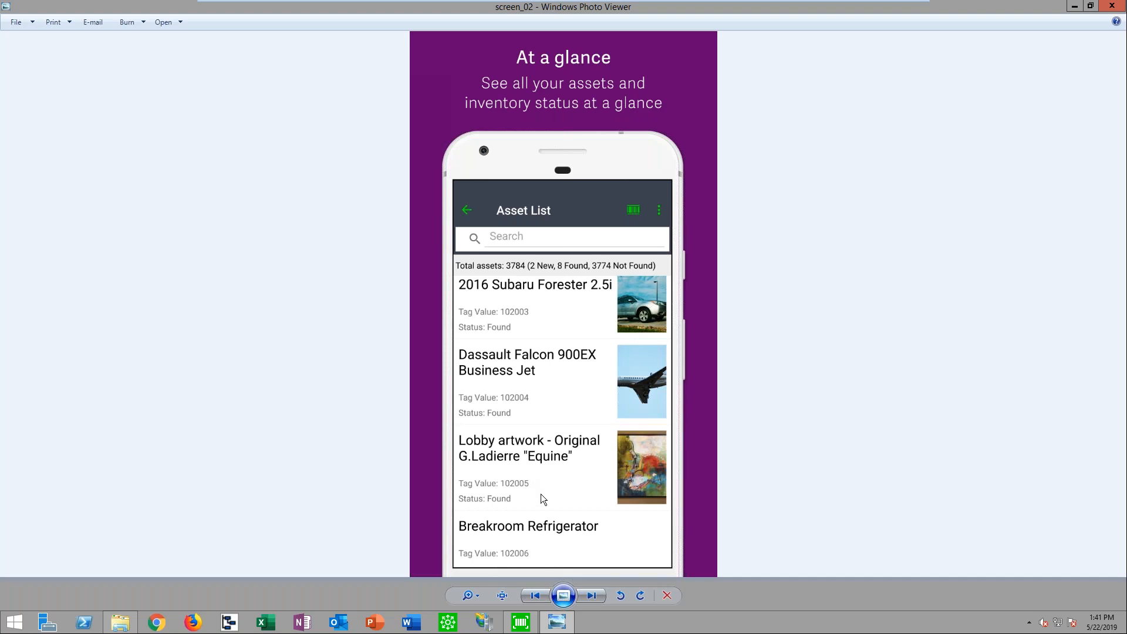
{"action": "left_click", "coordinate": [595, 595]}
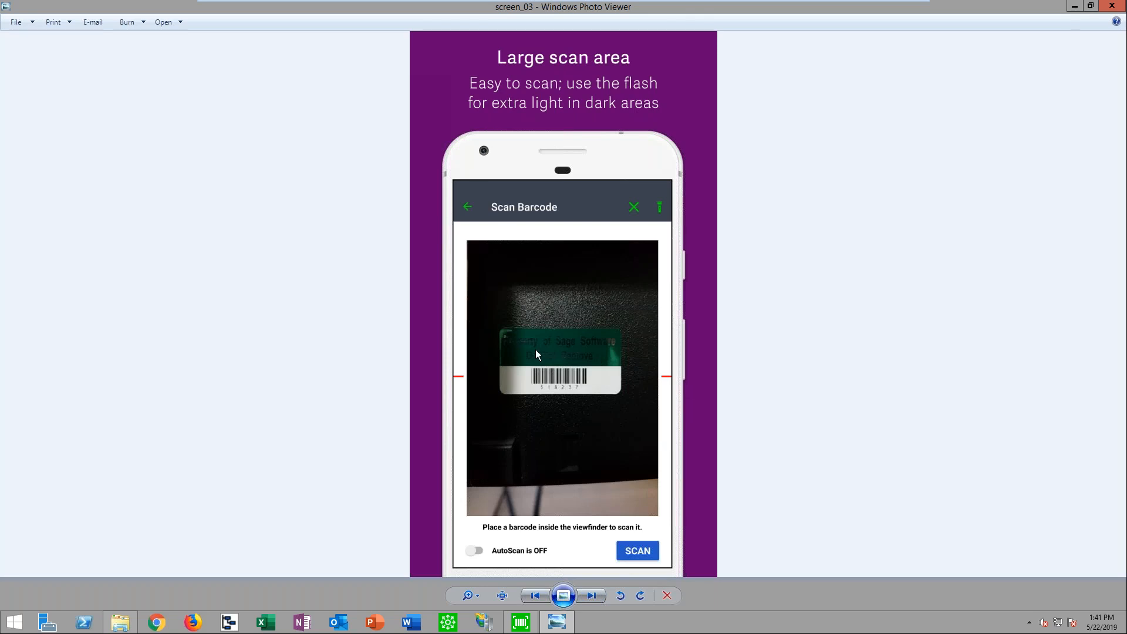
{"action": "left_click", "coordinate": [594, 596]}
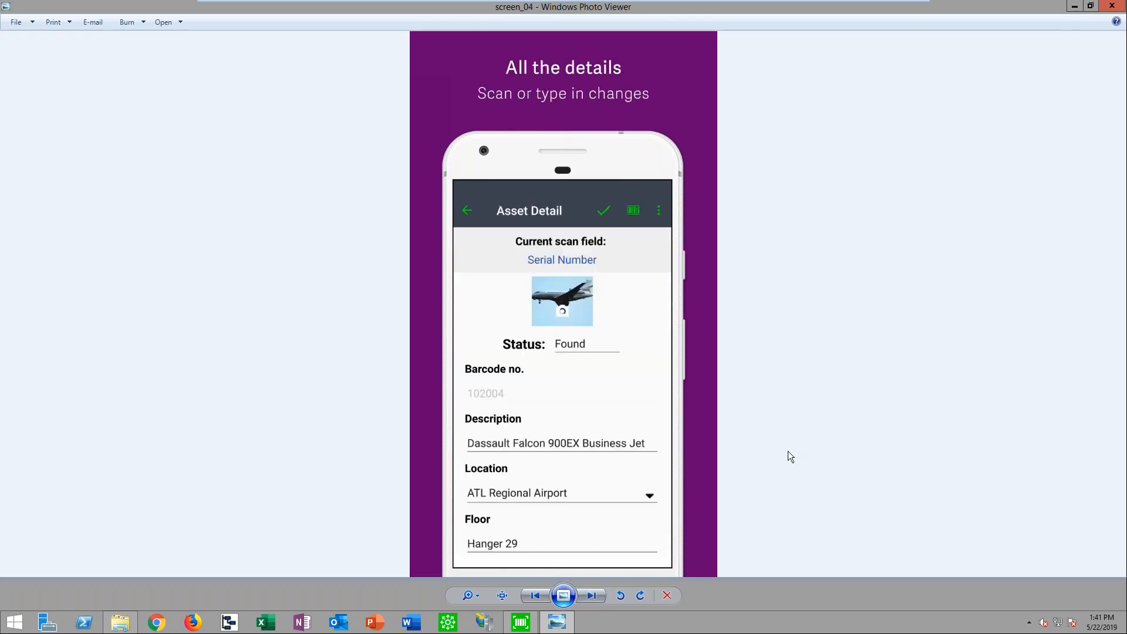
{"action": "left_click", "coordinate": [598, 596]}
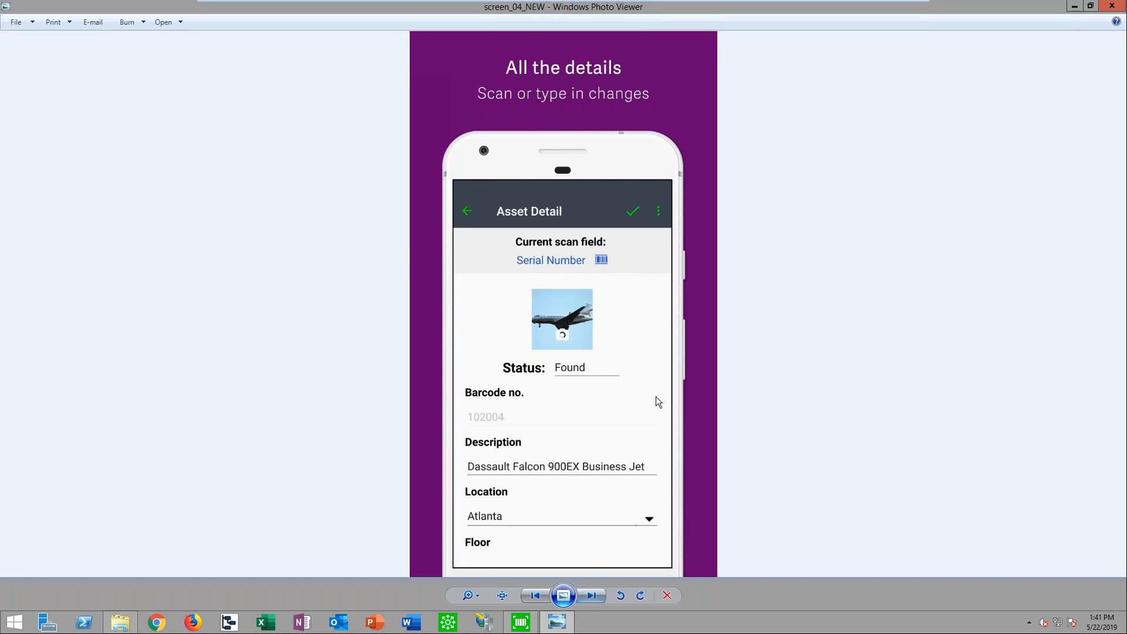
{"action": "left_click", "coordinate": [593, 595]}
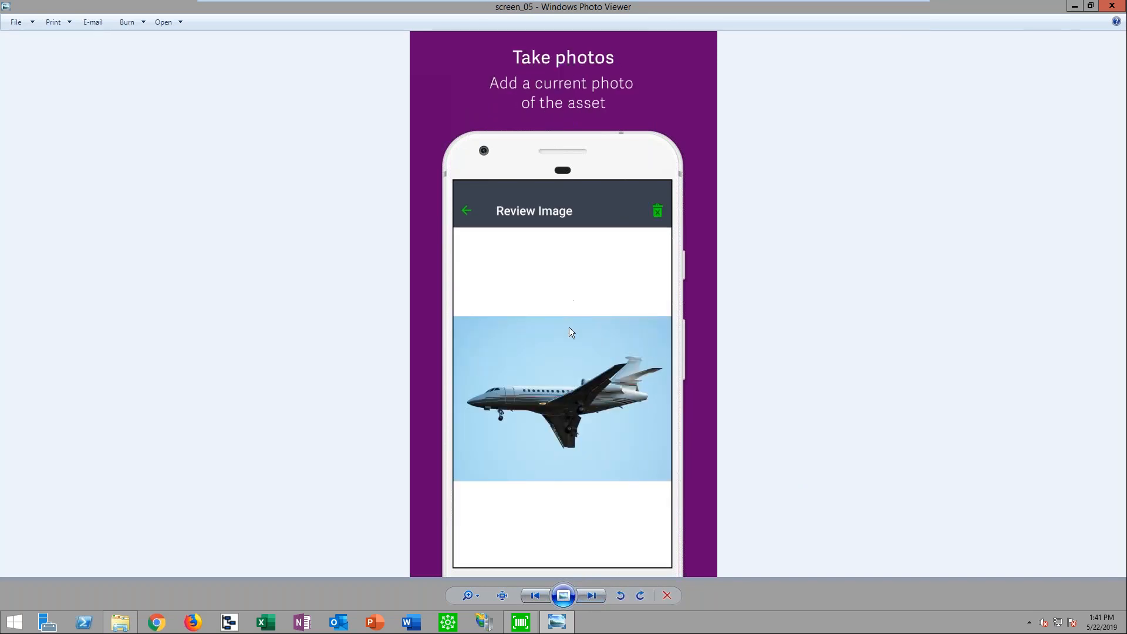
{"action": "left_click", "coordinate": [592, 593]}
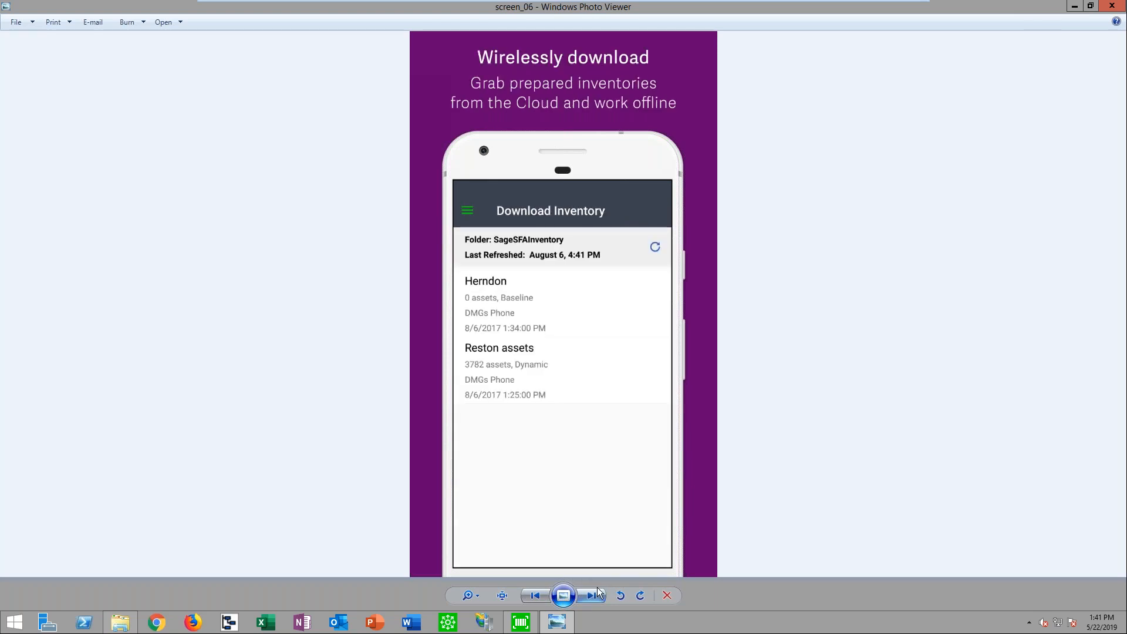
{"action": "left_click", "coordinate": [1112, 6]}
{"action": "left_click", "coordinate": [1031, 104]}
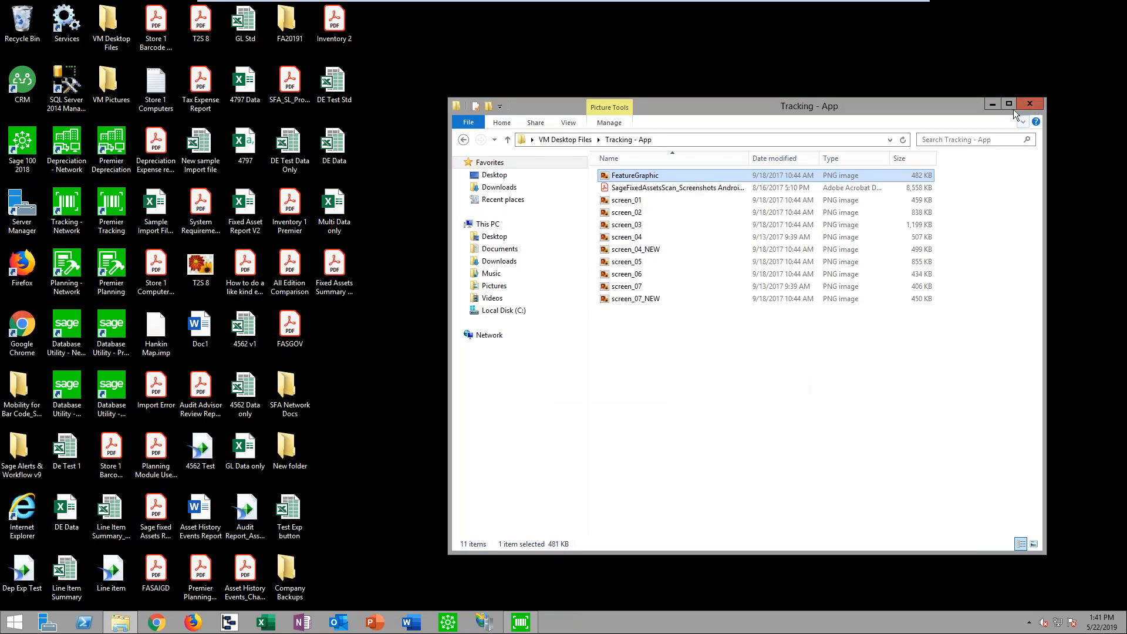
Return to Premier Tracking and open the detail of asset 407, Dell Computer, from the asset list
{"action": "left_click", "coordinate": [520, 621]}
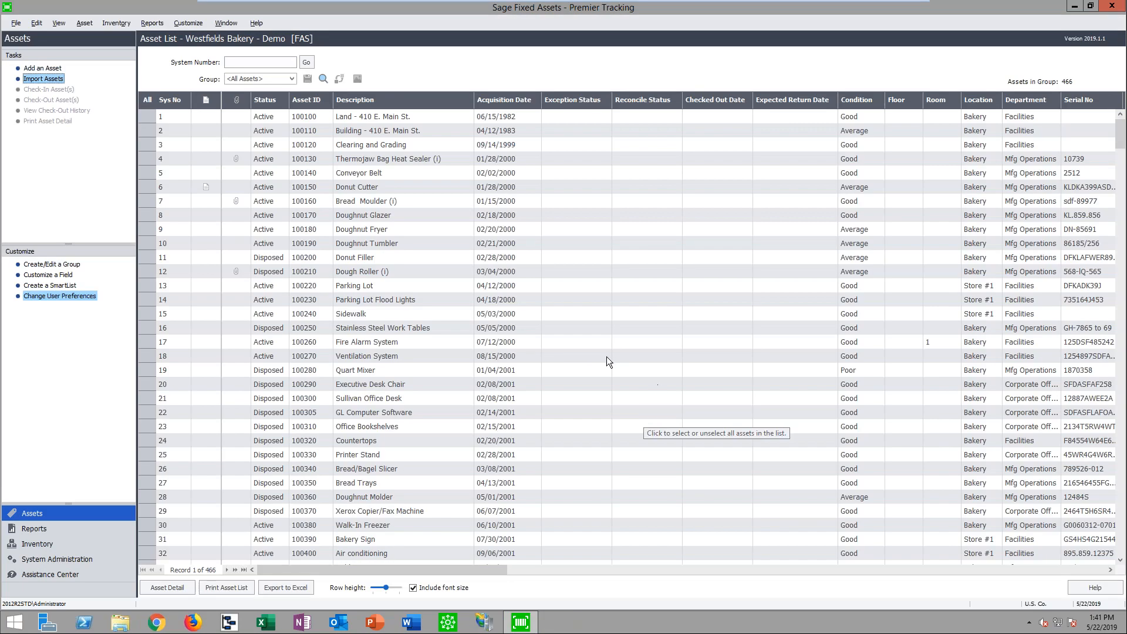
{"action": "left_click_drag", "start_coordinate": [1120, 133], "coordinate": [1123, 493]}
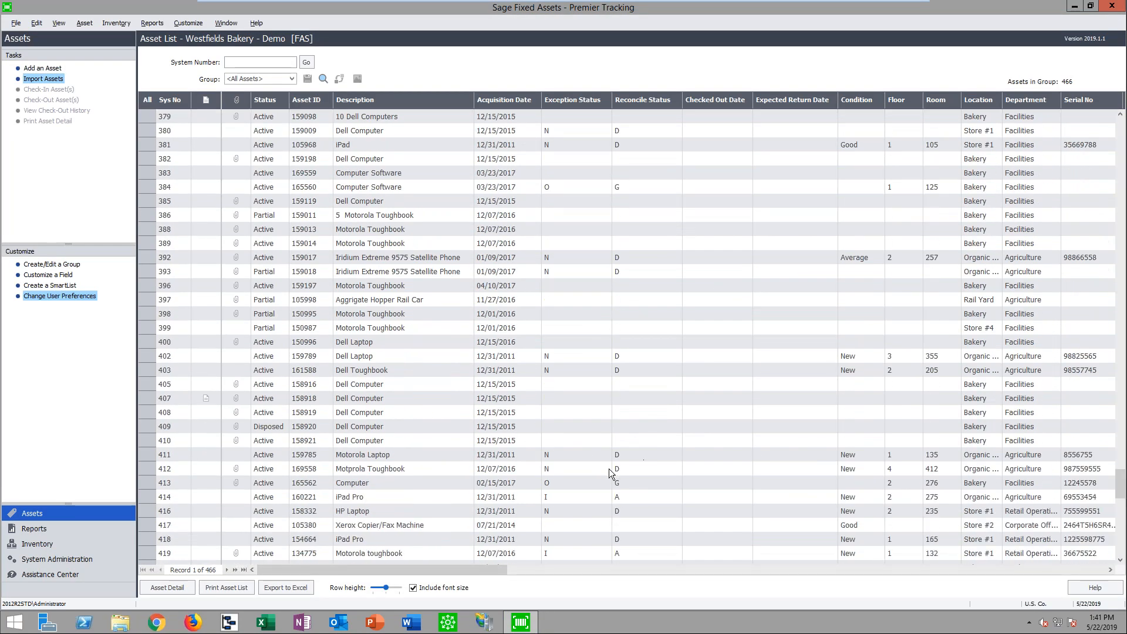
{"action": "double_click", "coordinate": [388, 397]}
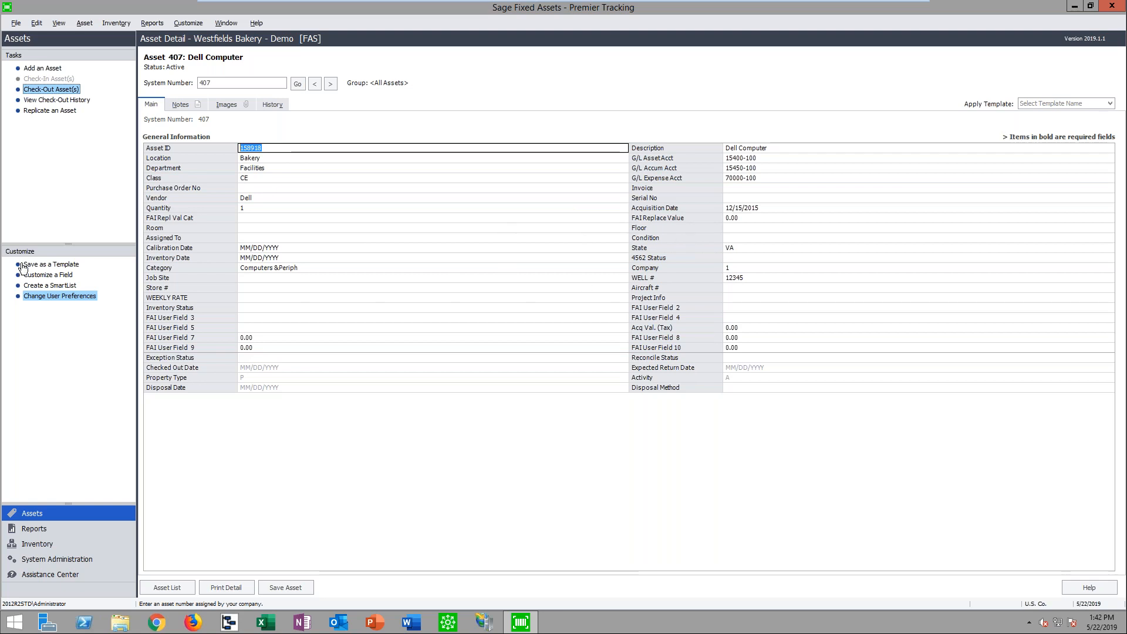
Review the field customization attributes of Tracking Field 9 and Tracking Field 6, and leave the customization without changes
{"action": "left_click", "coordinate": [59, 276]}
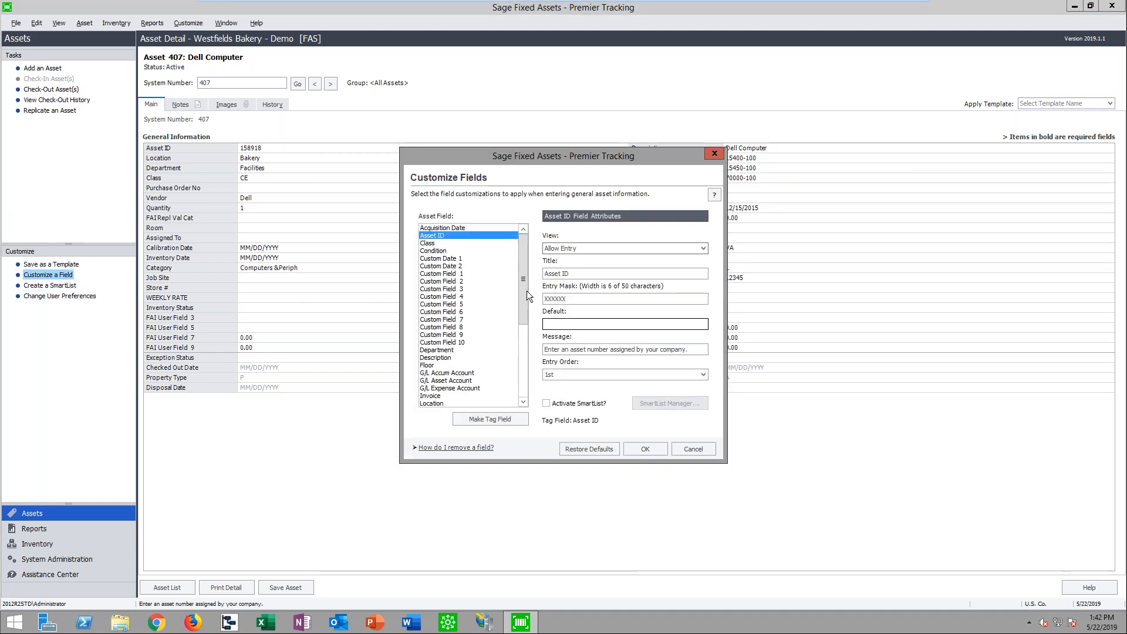
{"action": "left_click_drag", "start_coordinate": [525, 290], "coordinate": [523, 361]}
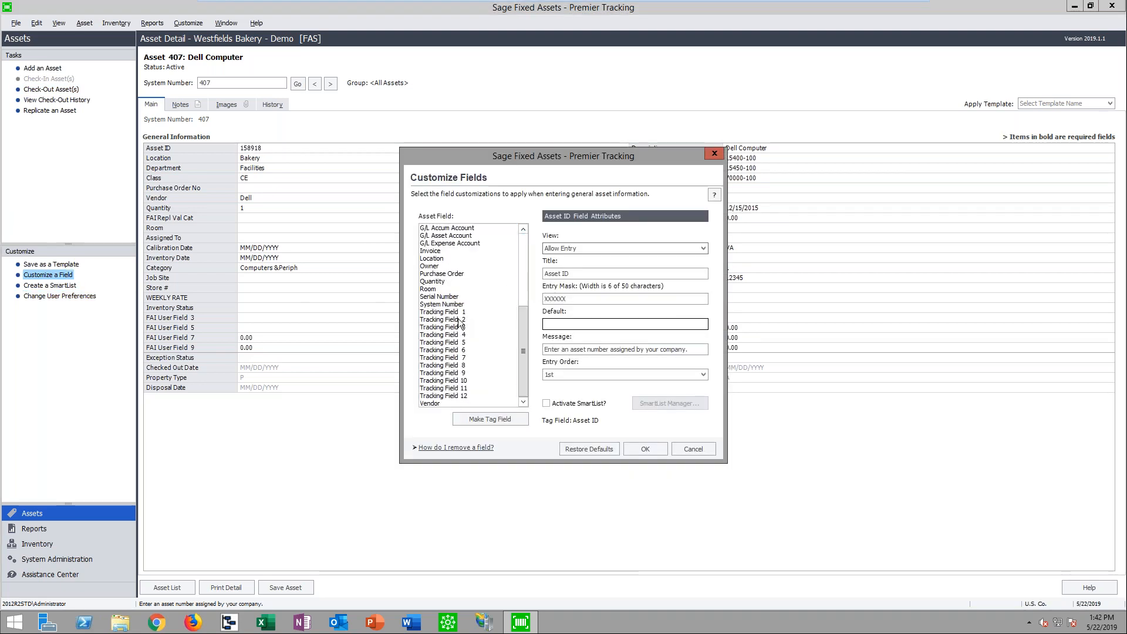
{"action": "left_click", "coordinate": [441, 350]}
{"action": "left_click", "coordinate": [446, 372]}
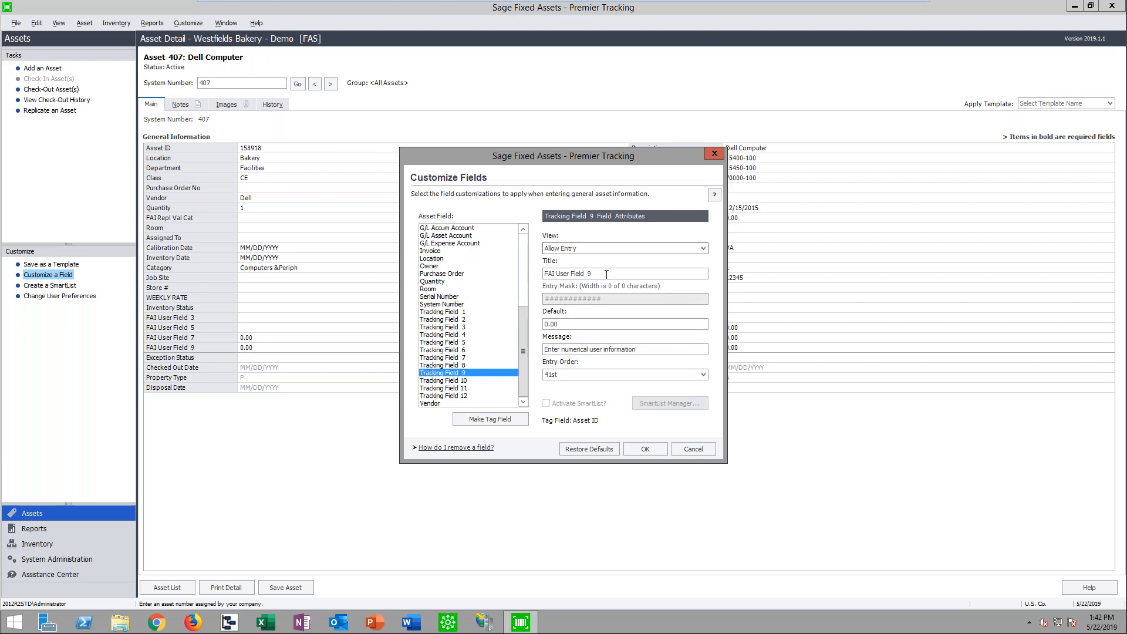
{"action": "left_click", "coordinate": [441, 350]}
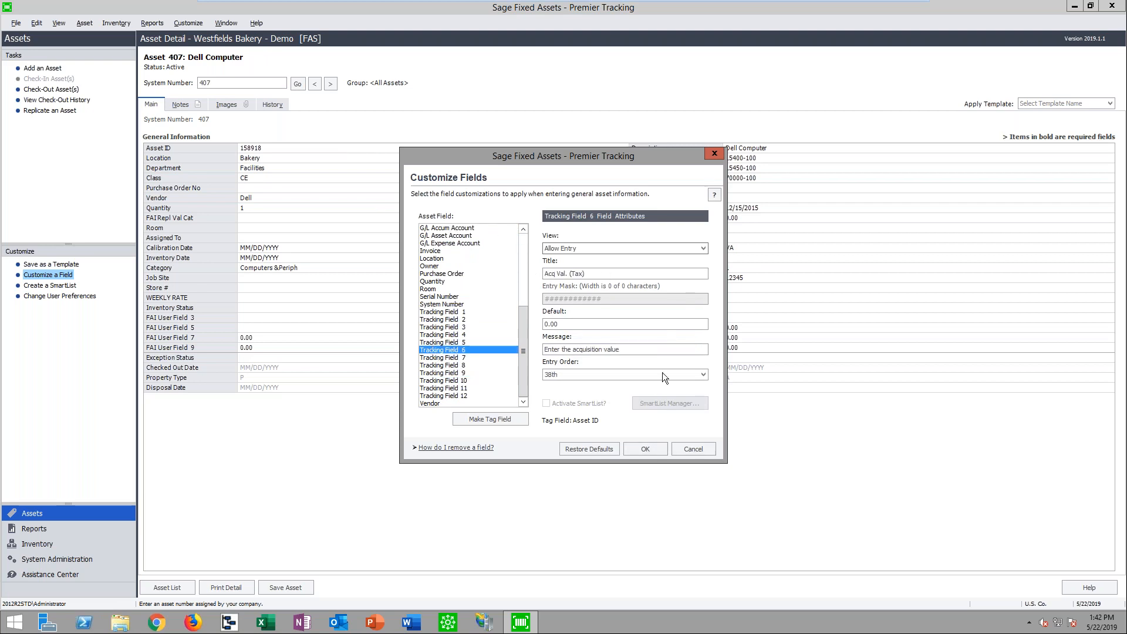
{"action": "left_click", "coordinate": [701, 449]}
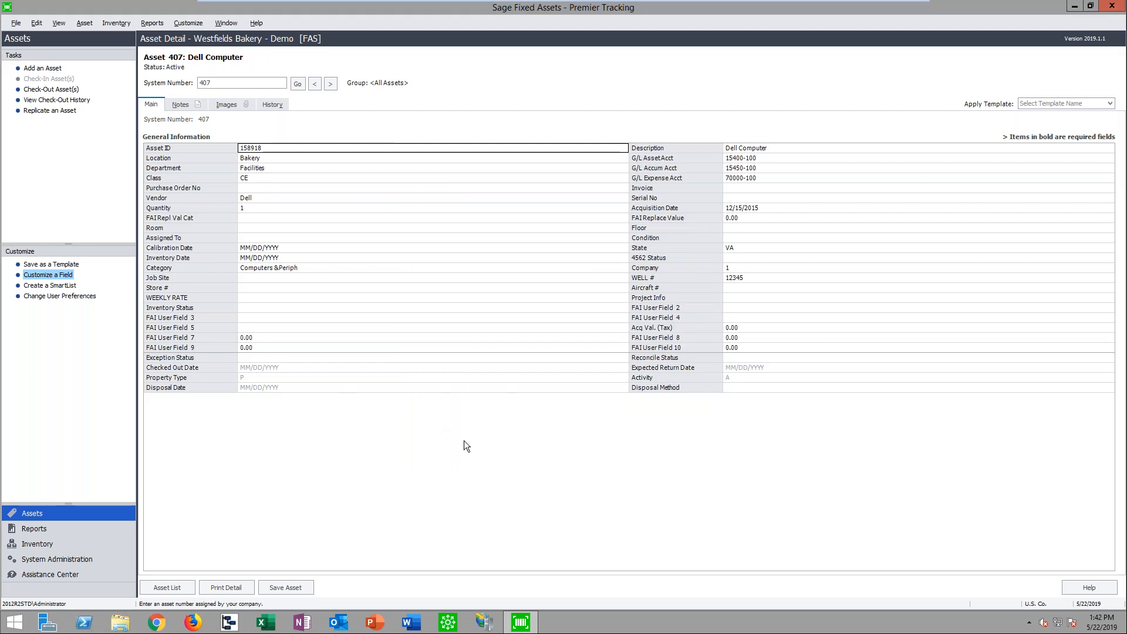
Go to the Inventory area and preview the Reconciliation report for the Inventory 1 group
{"action": "left_click", "coordinate": [38, 544]}
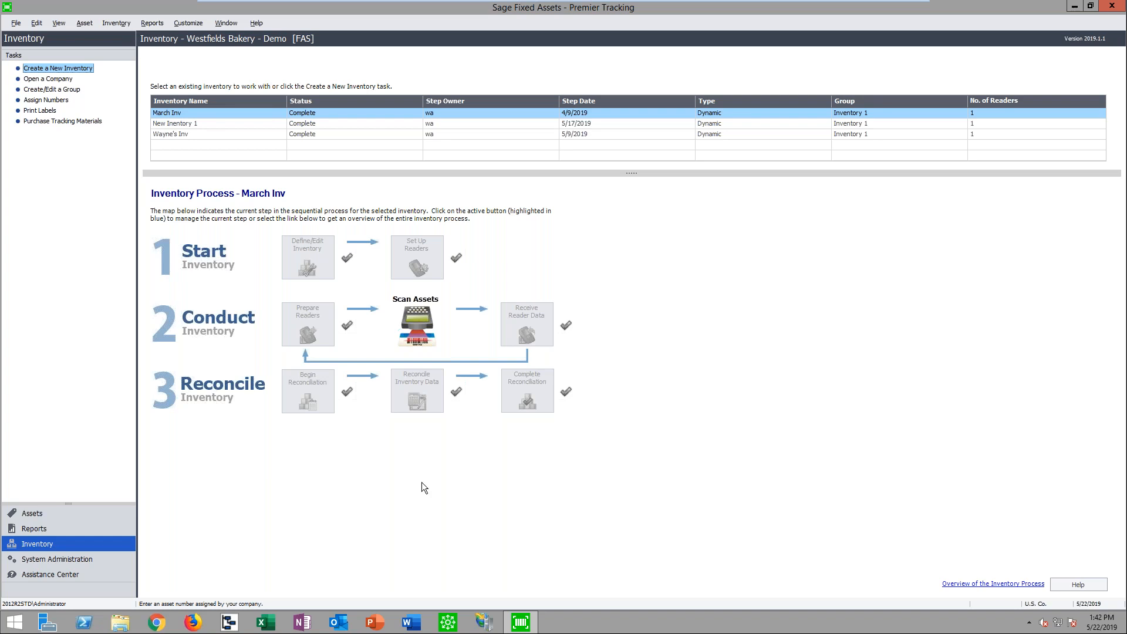
{"action": "left_click", "coordinate": [151, 23]}
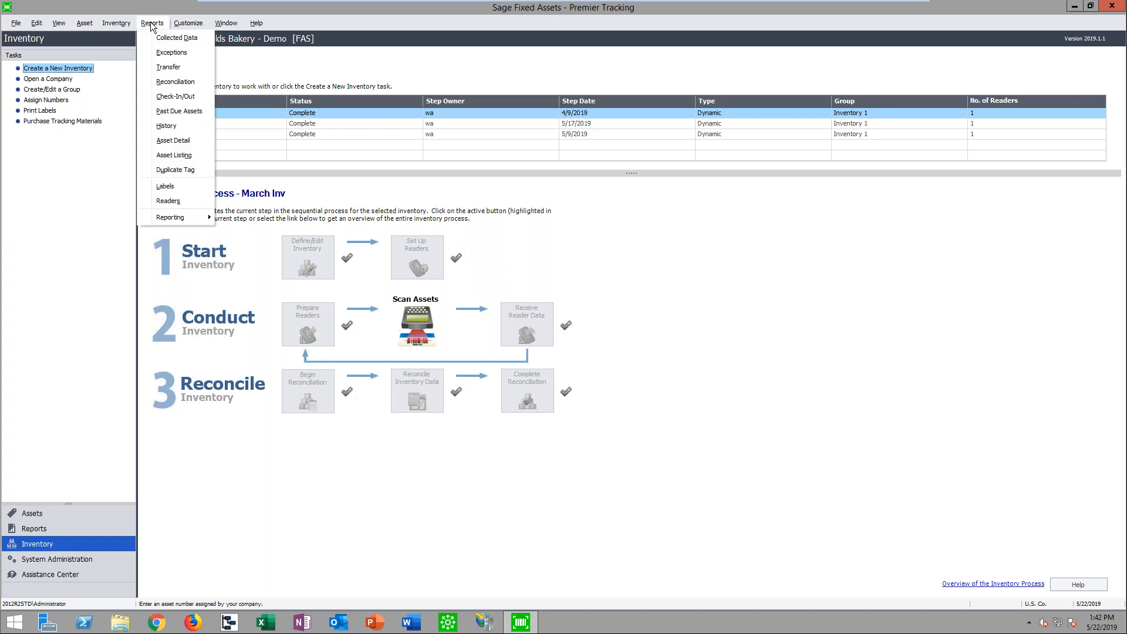
{"action": "left_click", "coordinate": [176, 82]}
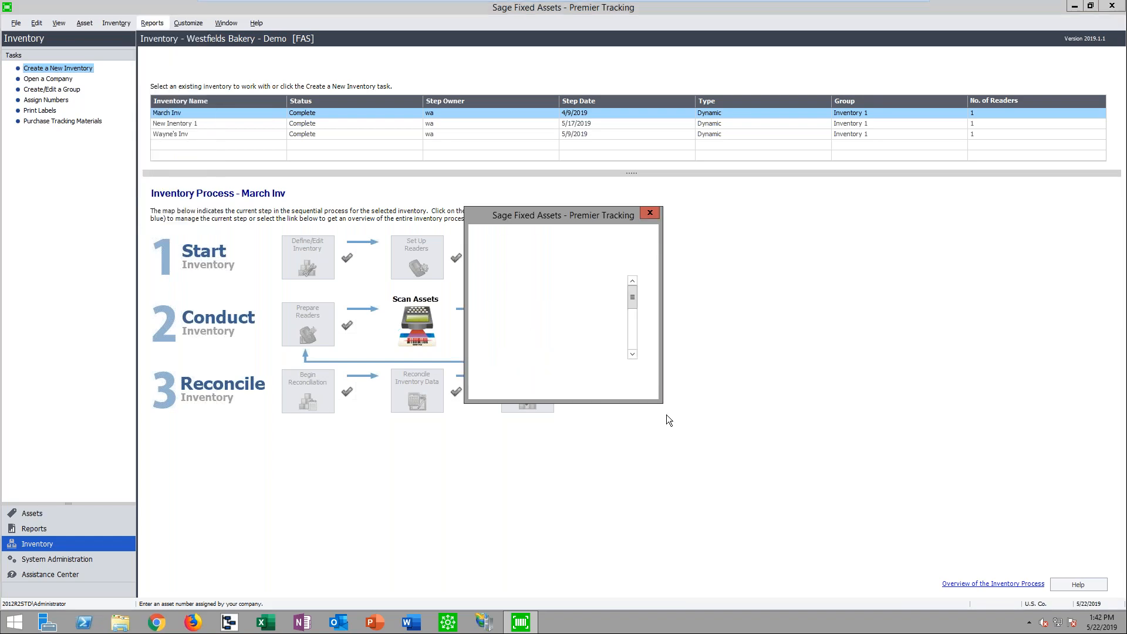
{"action": "left_click_drag", "start_coordinate": [631, 298], "coordinate": [631, 322]}
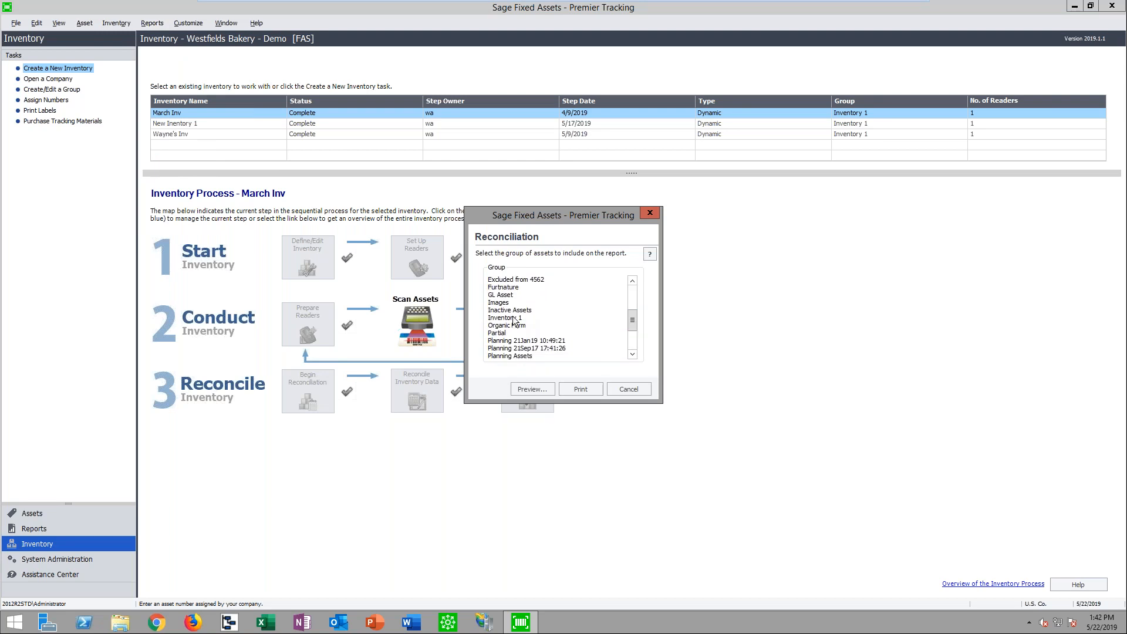
{"action": "left_click", "coordinate": [514, 318]}
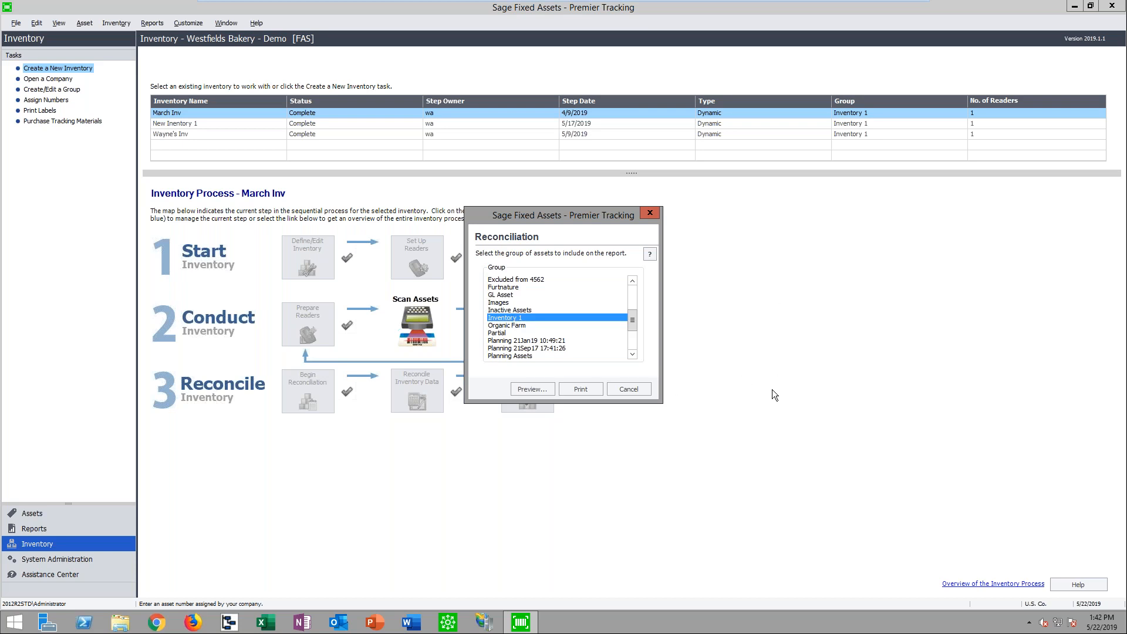
{"action": "left_click", "coordinate": [534, 388]}
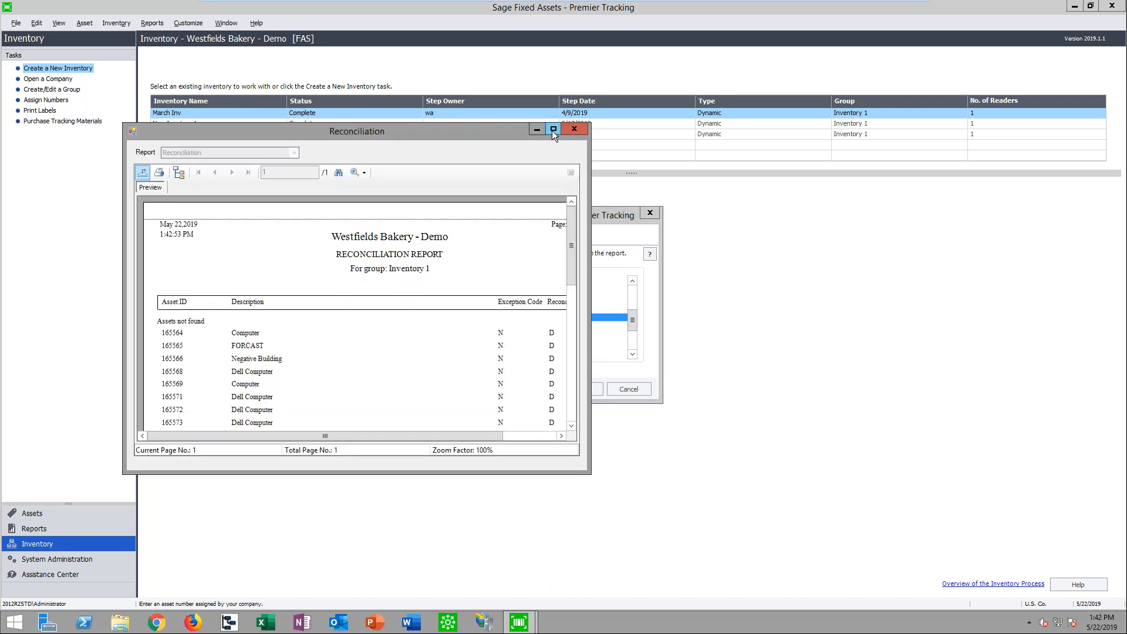
Maximize the reconciliation report and examine it at 150% zoom down to the code legend, closing the report and its setup dialog
{"action": "left_click", "coordinate": [552, 131]}
{"action": "left_click", "coordinate": [234, 45]}
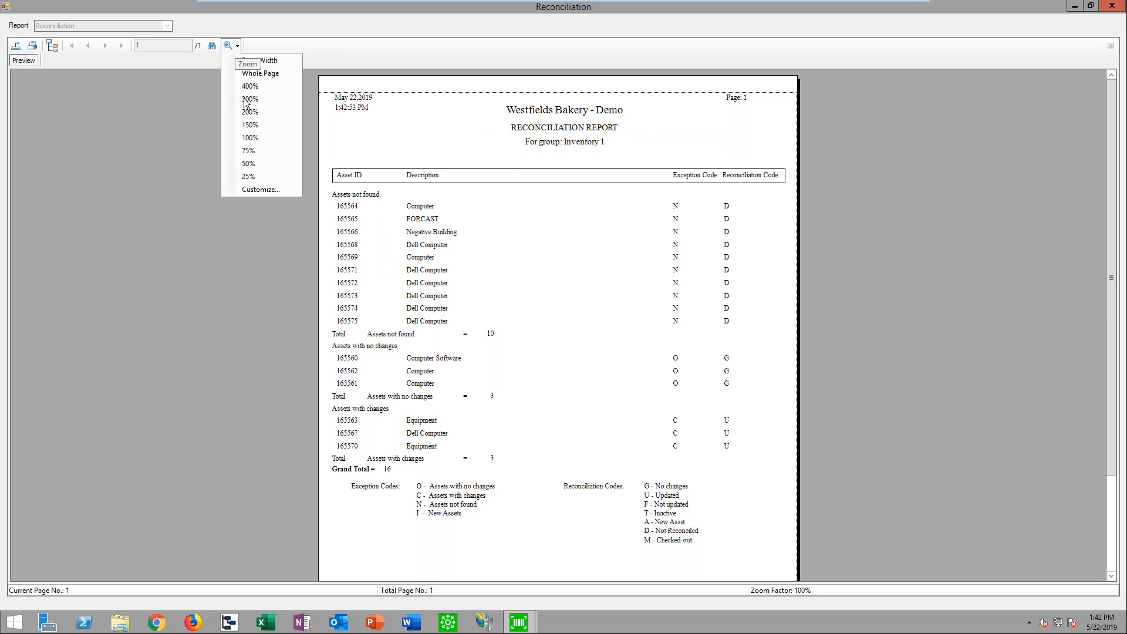
{"action": "left_click", "coordinate": [261, 124]}
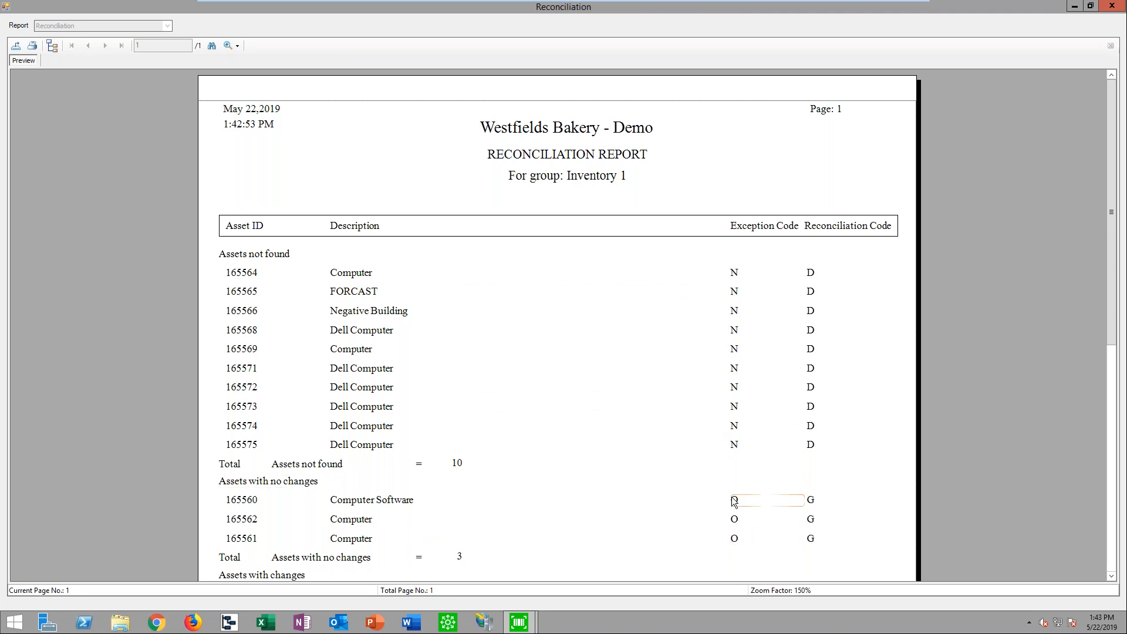
{"action": "left_click_drag", "start_coordinate": [1116, 328], "coordinate": [1116, 499]}
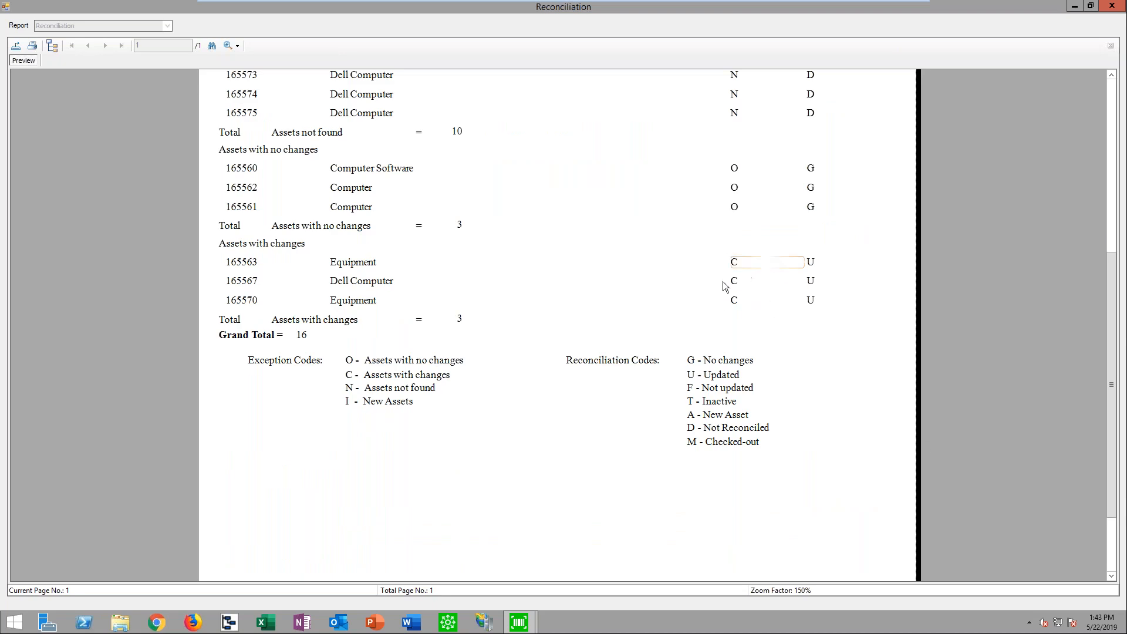
{"action": "left_click", "coordinate": [1112, 6]}
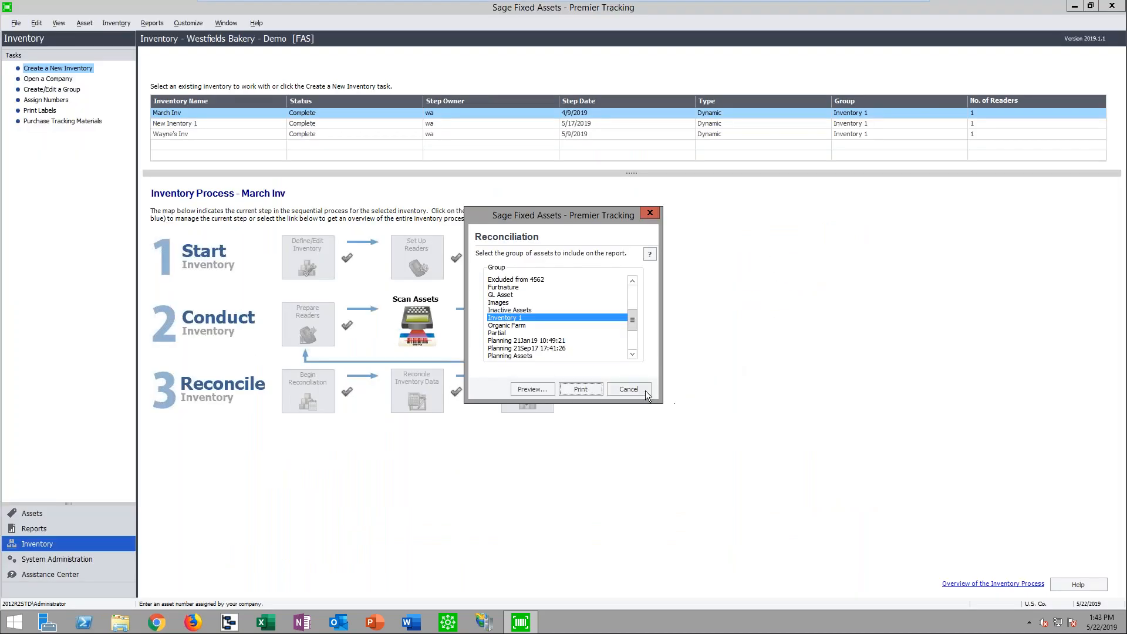
{"action": "left_click", "coordinate": [629, 390]}
Return to asset 407's detail to point out its Department and Room fields, and go back to the asset list
{"action": "left_click", "coordinate": [41, 514]}
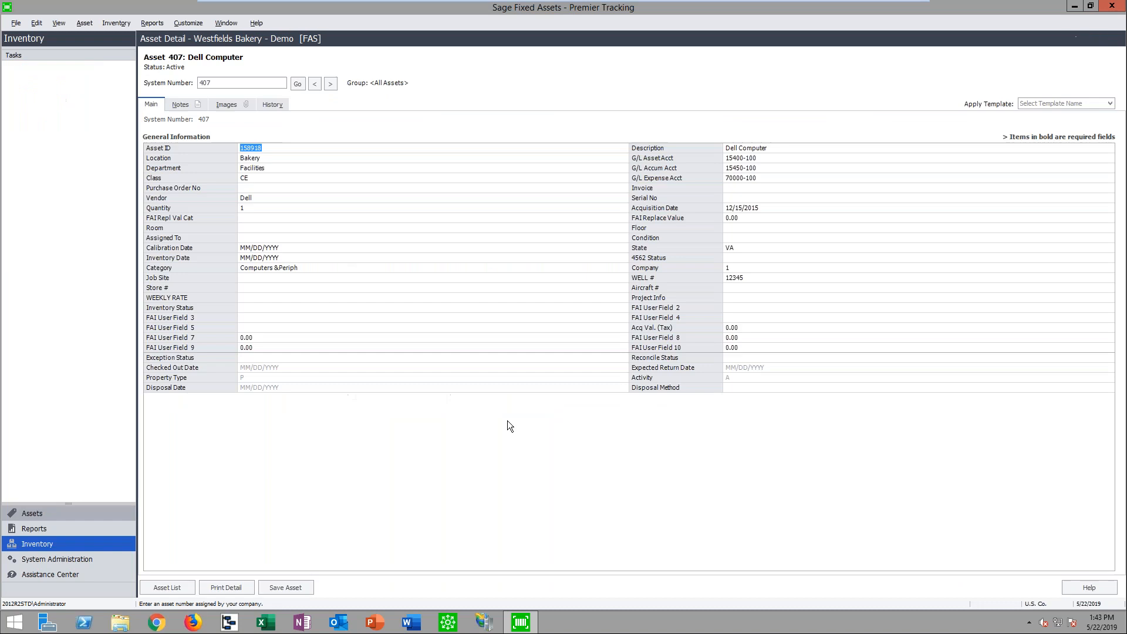
{"action": "left_click", "coordinate": [266, 167]}
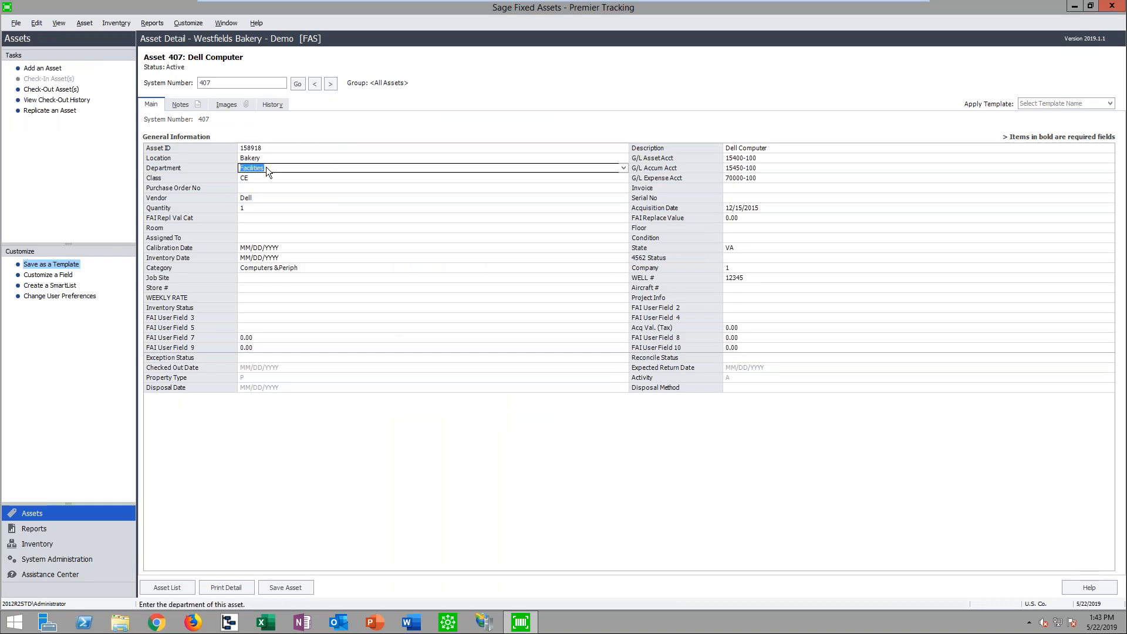
{"action": "left_click", "coordinate": [322, 228]}
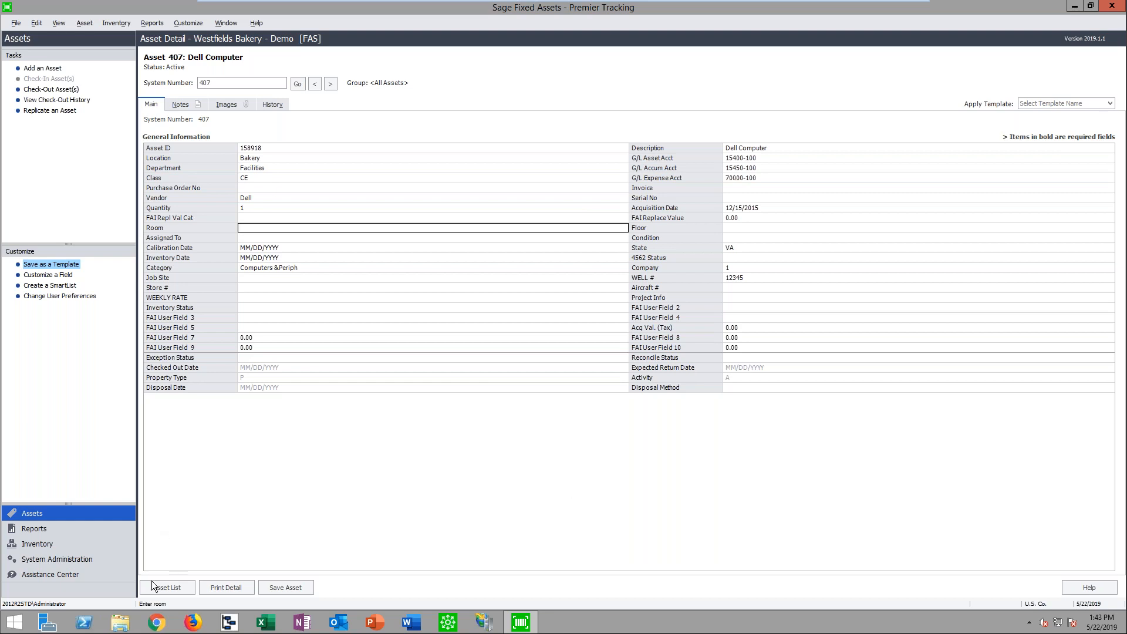
{"action": "left_click", "coordinate": [169, 587]}
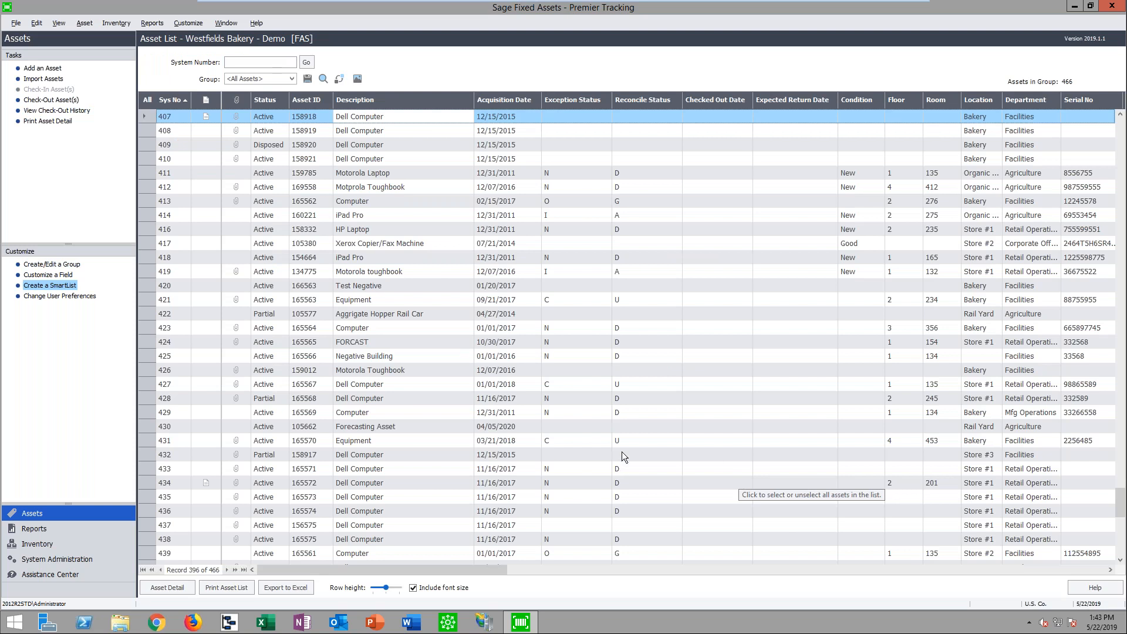
Switch from Premier Tracking to Premier Planning and open Sample Project #1, dismissing its Project Snapshot
{"action": "left_click", "coordinate": [1112, 6]}
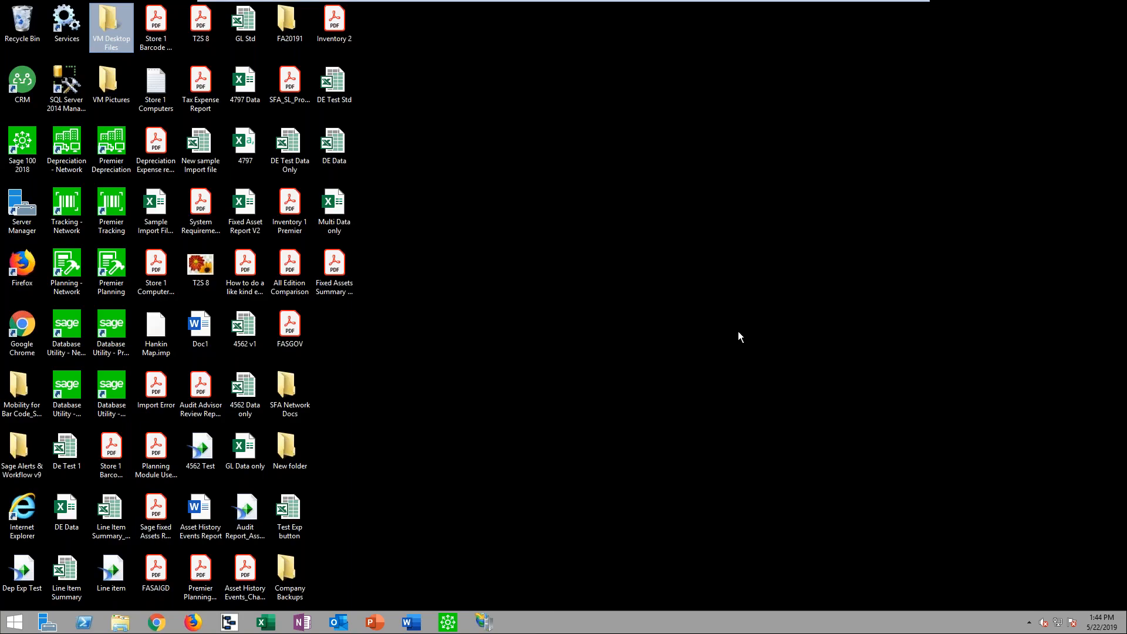
{"action": "double_click", "coordinate": [115, 266]}
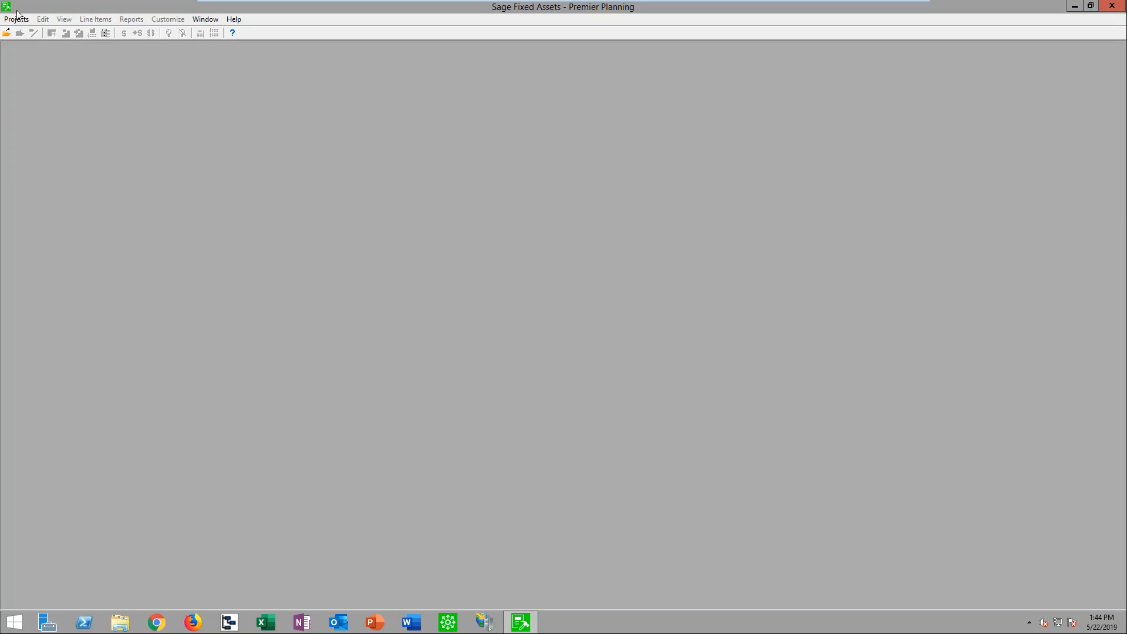
{"action": "left_click", "coordinate": [16, 19]}
{"action": "left_click", "coordinate": [43, 47]}
{"action": "left_click", "coordinate": [453, 378]}
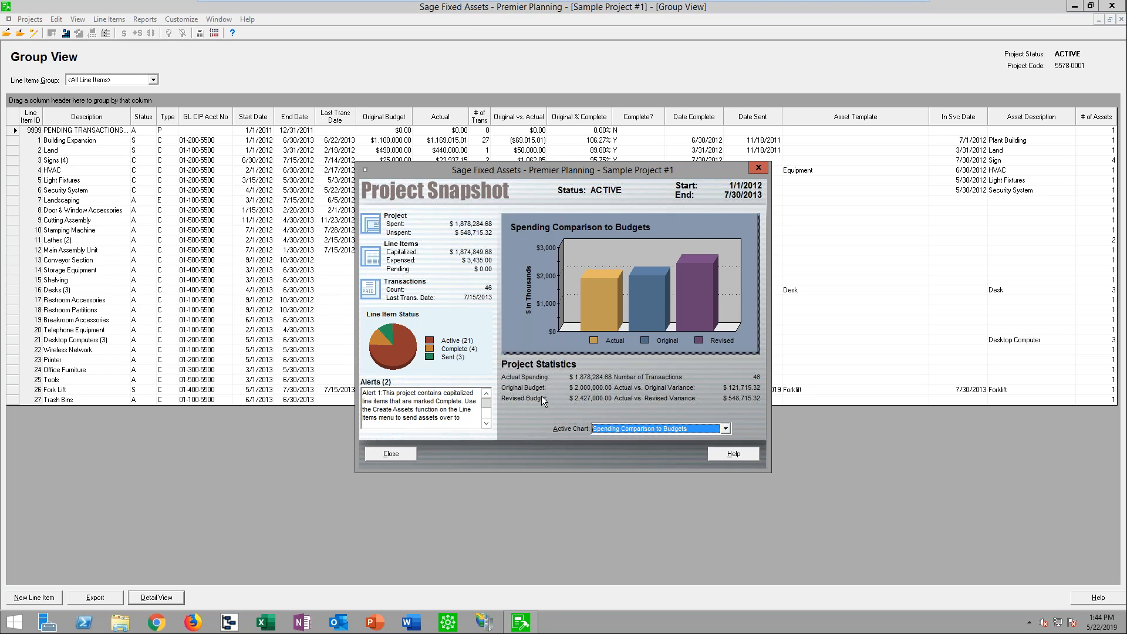
{"action": "left_click", "coordinate": [410, 453]}
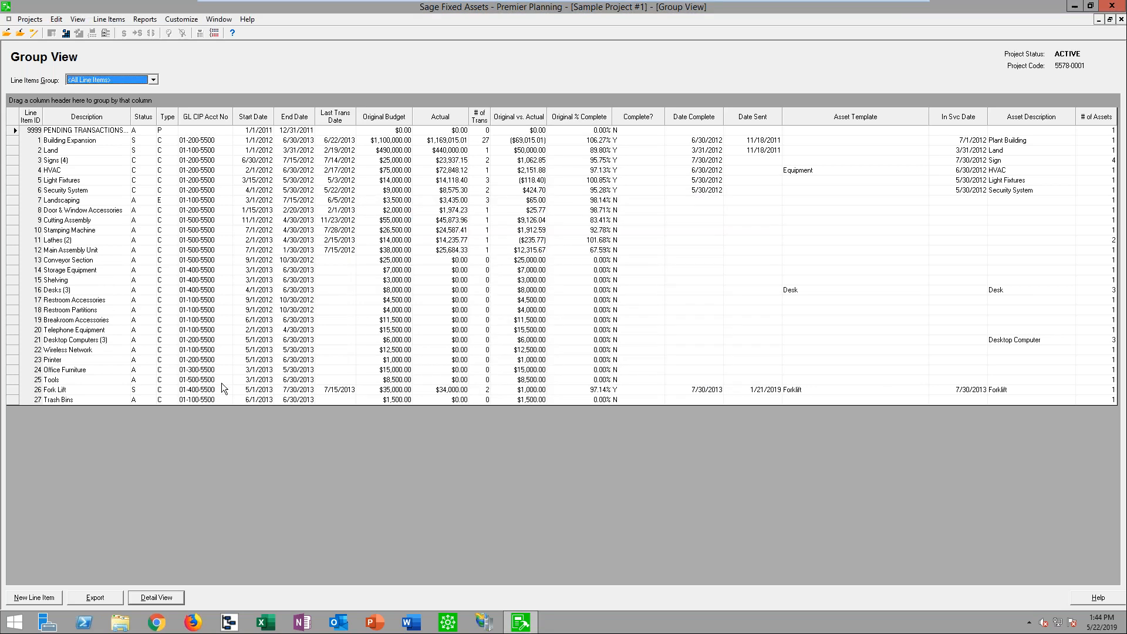
Open the project's properties for editing and update the calculated amounts to review budget against actual, leaving without saving
{"action": "left_click", "coordinate": [28, 20]}
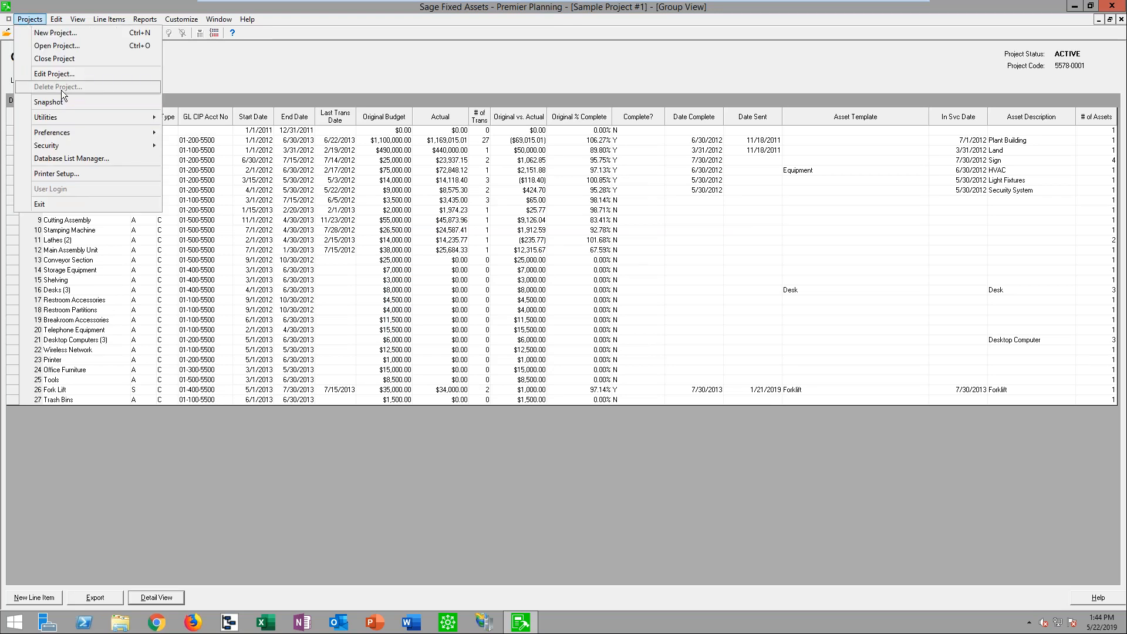
{"action": "left_click", "coordinate": [63, 75]}
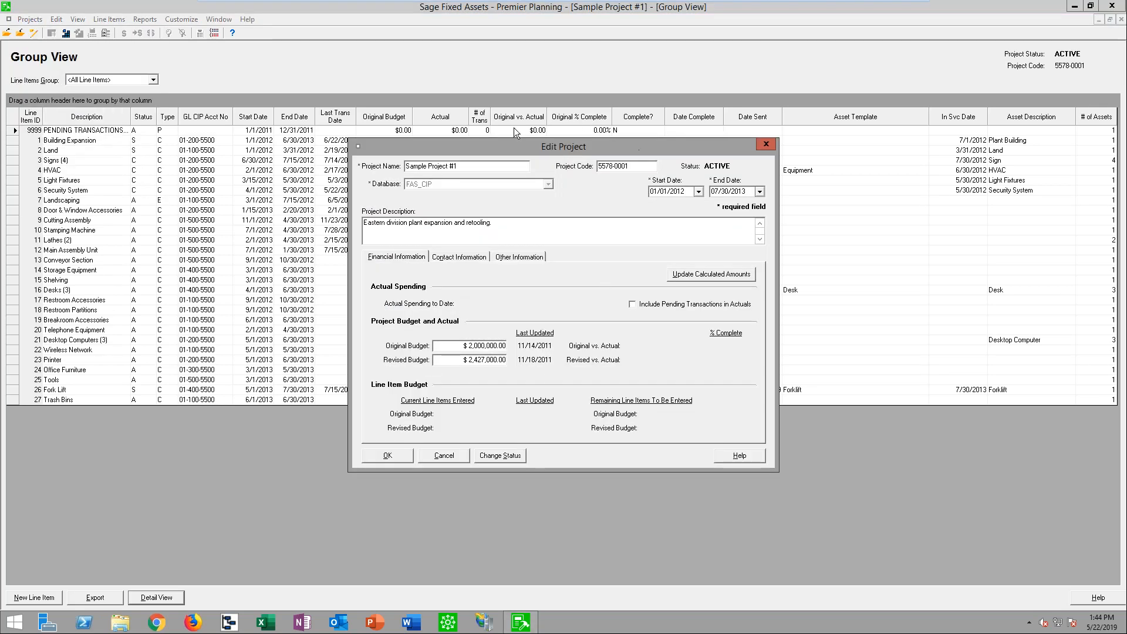
{"action": "left_click_drag", "start_coordinate": [642, 170], "coordinate": [577, 173]}
{"action": "left_click", "coordinate": [460, 348]}
{"action": "left_click", "coordinate": [452, 360]}
{"action": "left_click", "coordinate": [727, 274]}
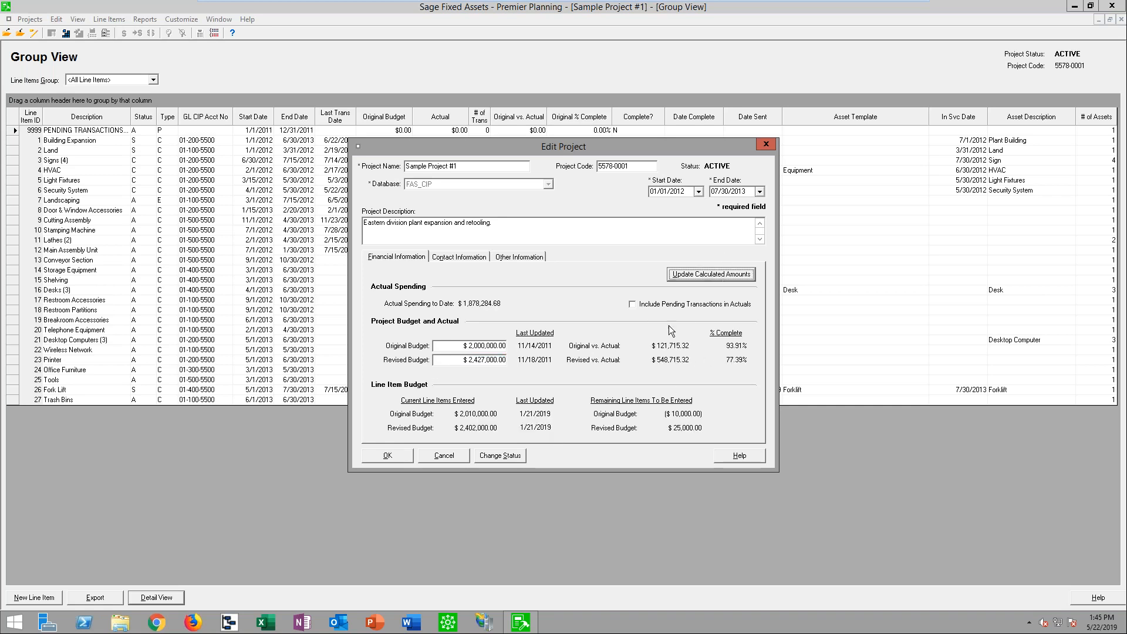
{"action": "left_click", "coordinate": [454, 456]}
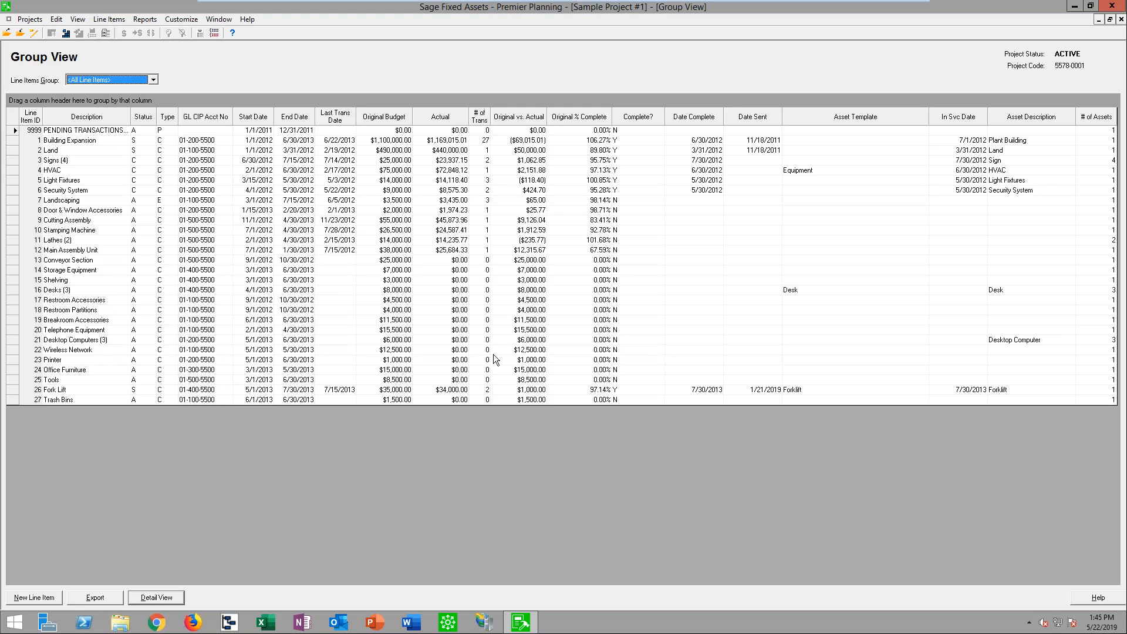
Step through the project's line items in the group view from Building Expansion down to Door & Window Accessories
{"action": "left_click", "coordinate": [317, 142]}
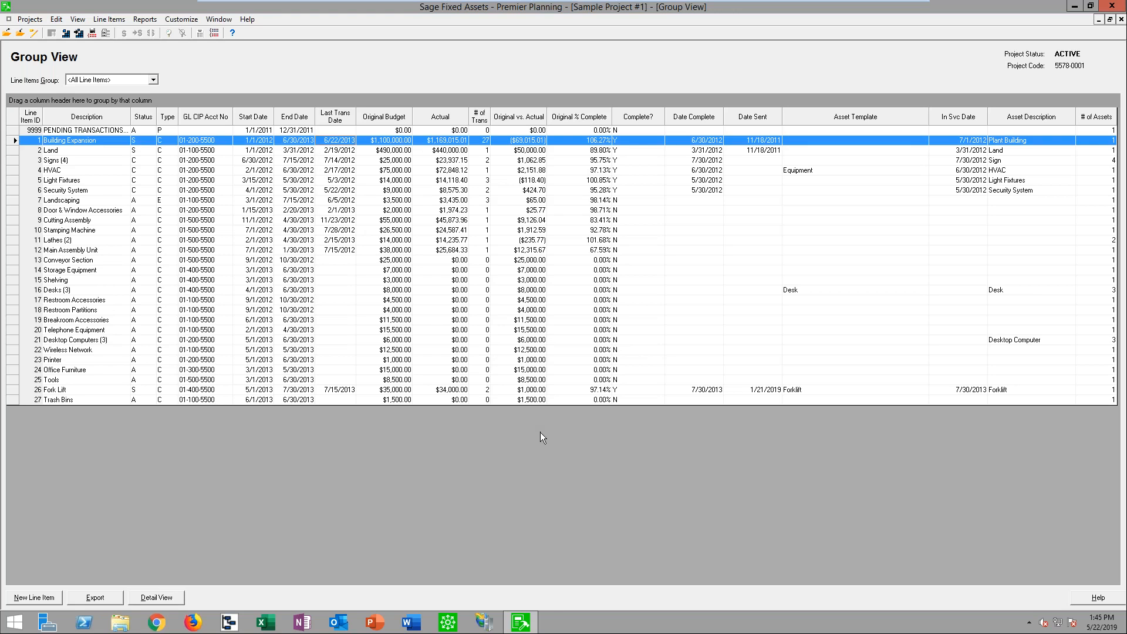
{"action": "key", "text": "Down"}
{"action": "key", "text": "Down"}
{"action": "key", "text": "Down"}
{"action": "key", "text": "Down"}
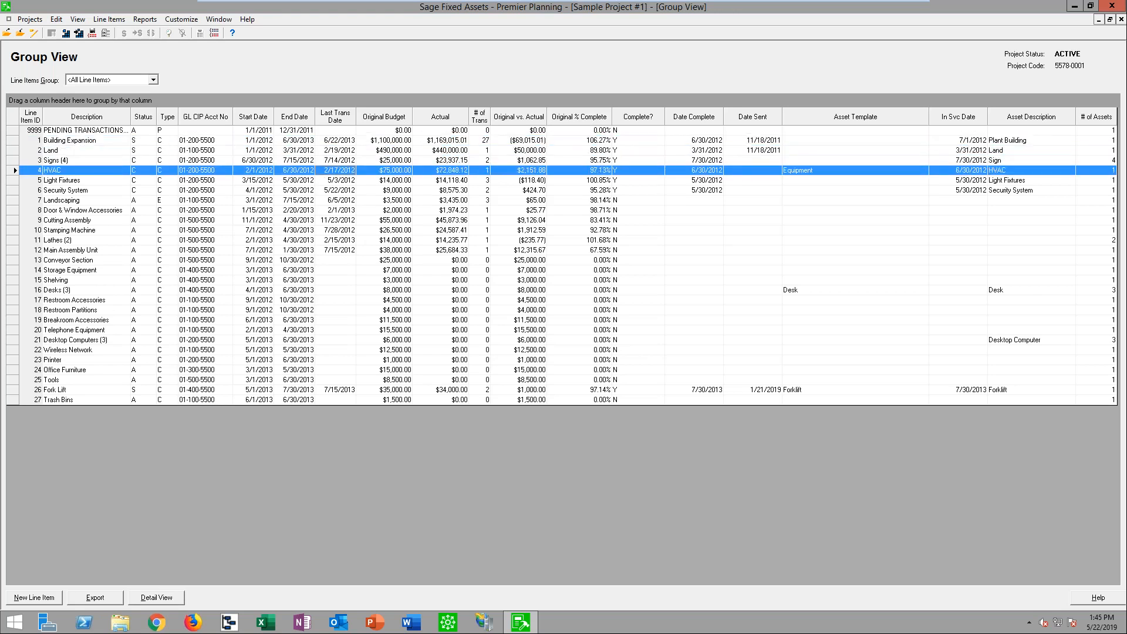
{"action": "key", "text": "Down"}
{"action": "key", "text": "Down"}
{"action": "key", "text": "Down"}
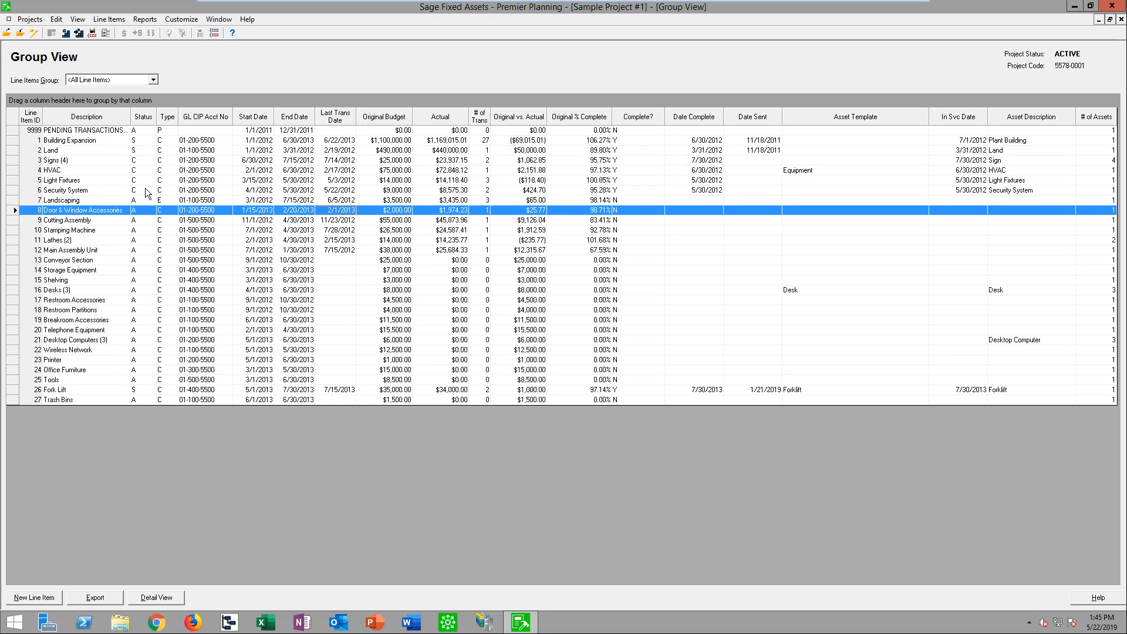
Open the HVAC line item's detail and review its transaction and asset information
{"action": "double_click", "coordinate": [98, 168]}
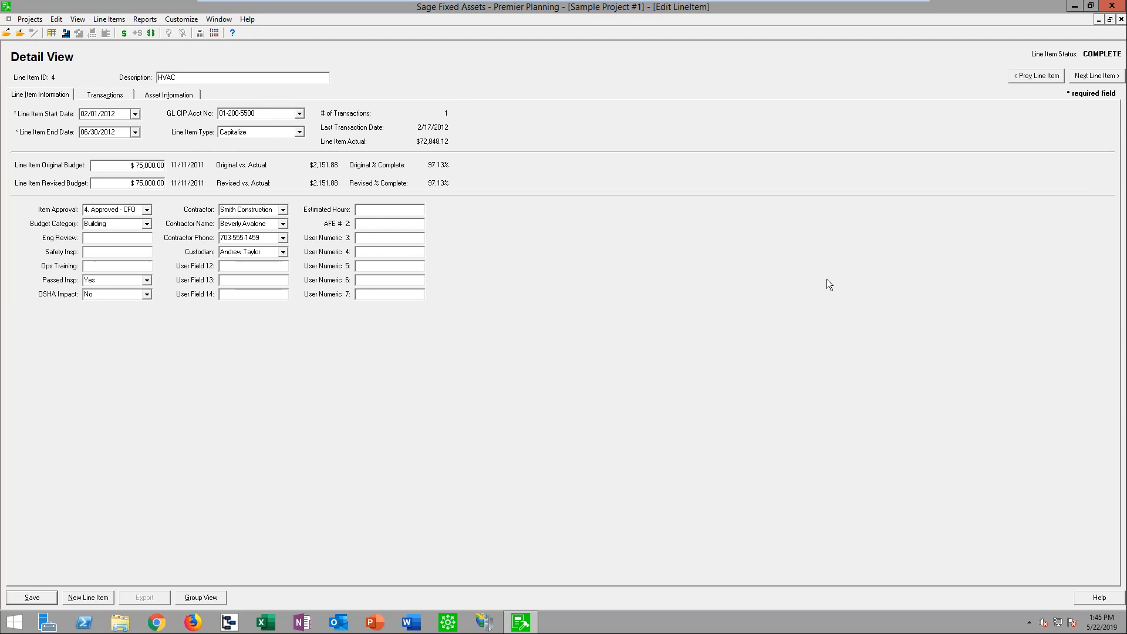
{"action": "left_click", "coordinate": [106, 96]}
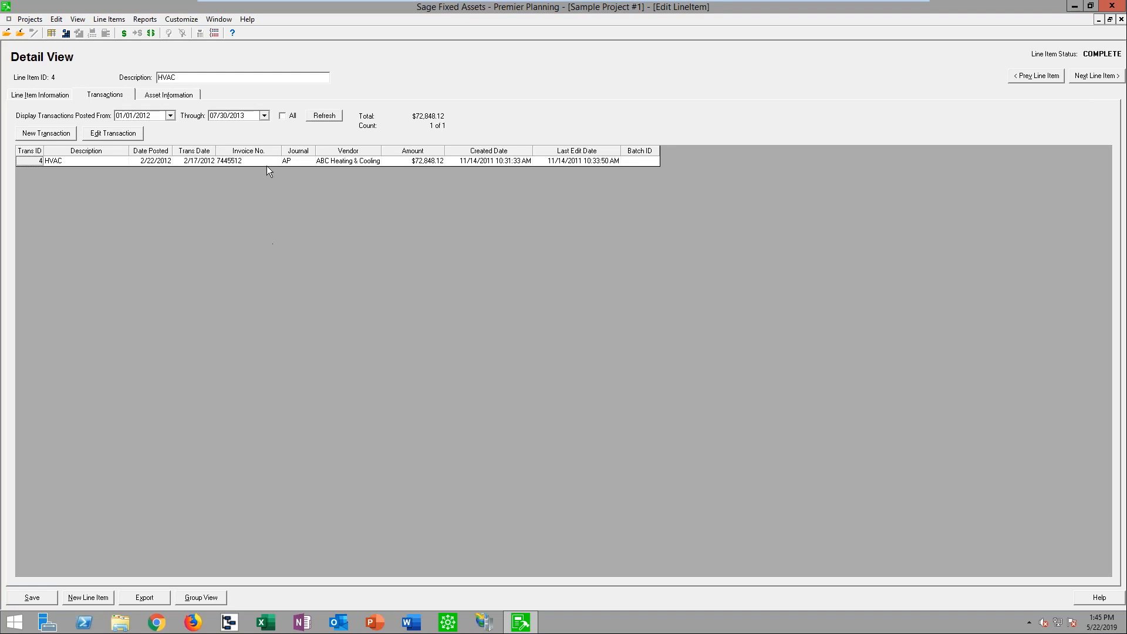
{"action": "double_click", "coordinate": [250, 161]}
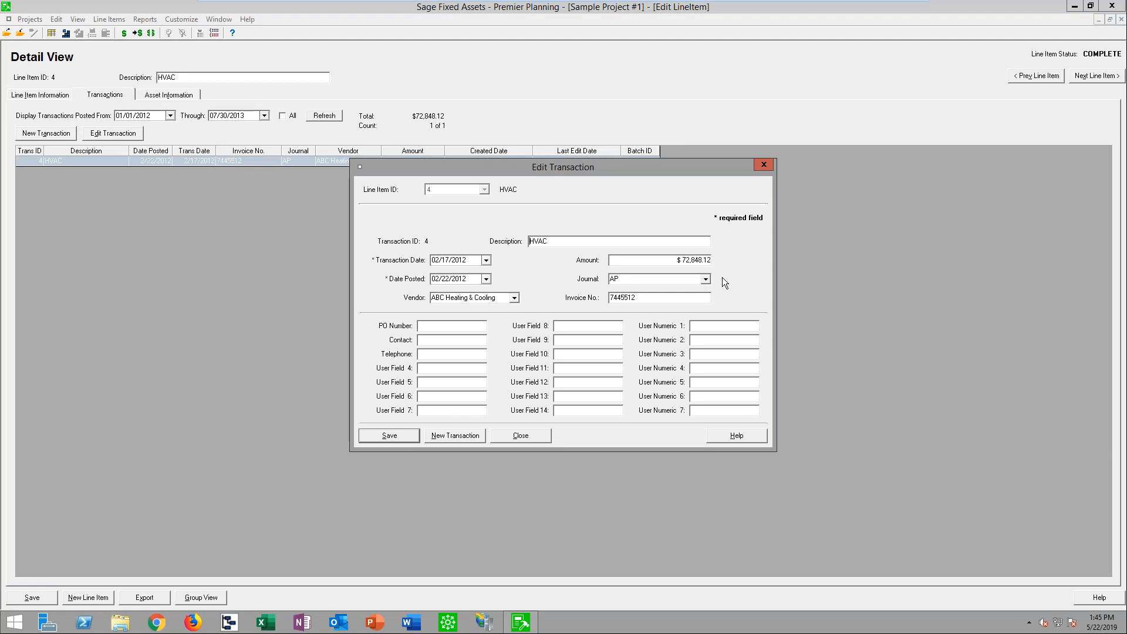
{"action": "left_click", "coordinate": [533, 433]}
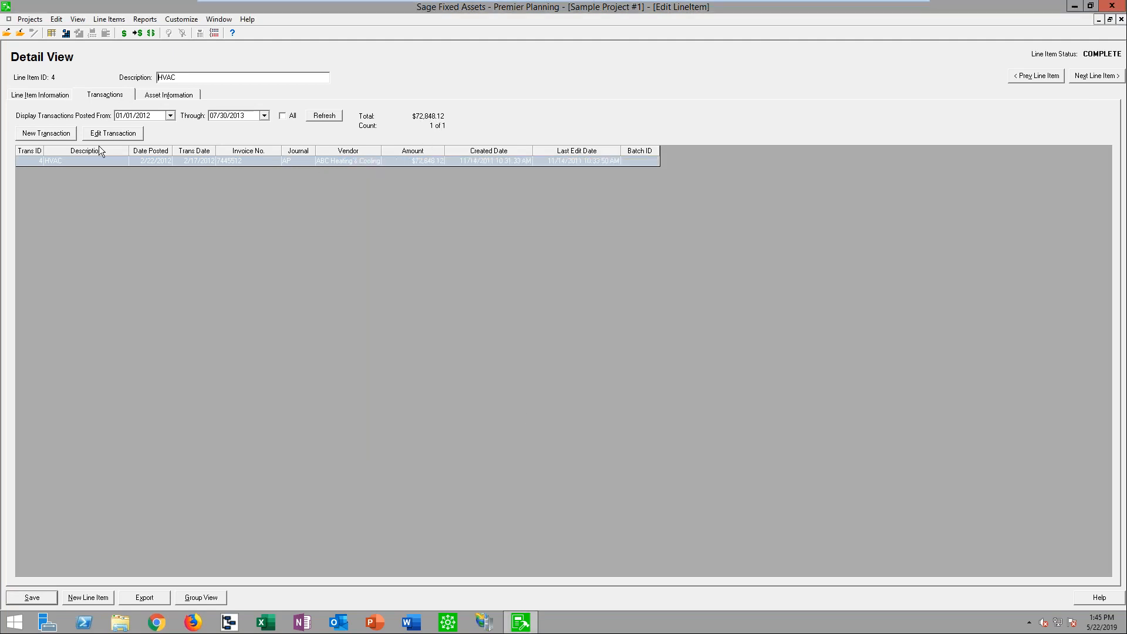
{"action": "left_click", "coordinate": [169, 96]}
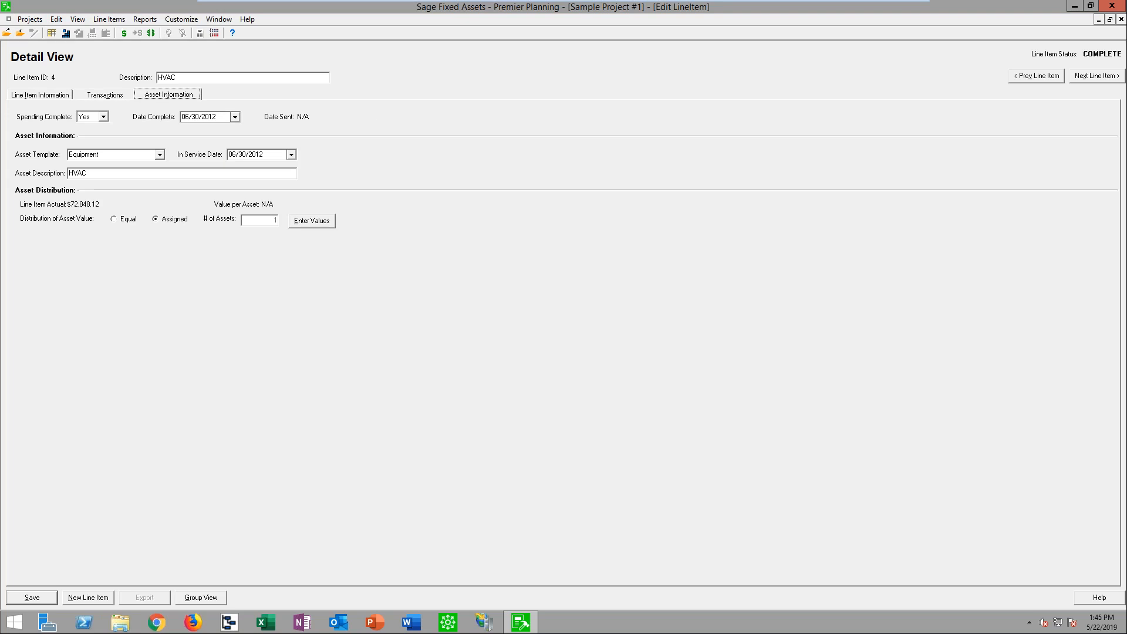
Review the HVAC line item's spending-complete choices and the available asset templates
{"action": "left_click", "coordinate": [103, 117]}
{"action": "left_click", "coordinate": [89, 126]}
{"action": "left_click", "coordinate": [160, 155]}
{"action": "left_click", "coordinate": [159, 155]}
Add three rows to the HVAC item's assigned asset values, cancel the distribution and return to the group view
{"action": "left_click", "coordinate": [320, 221]}
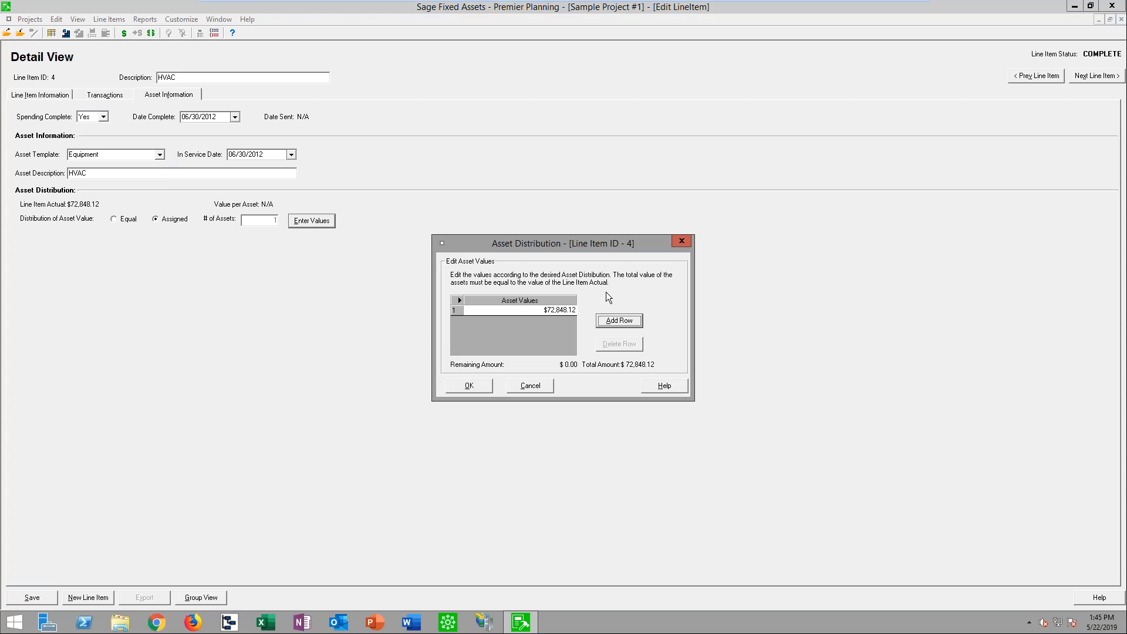
{"action": "left_click", "coordinate": [628, 321]}
{"action": "left_click", "coordinate": [628, 321]}
{"action": "left_click", "coordinate": [627, 321]}
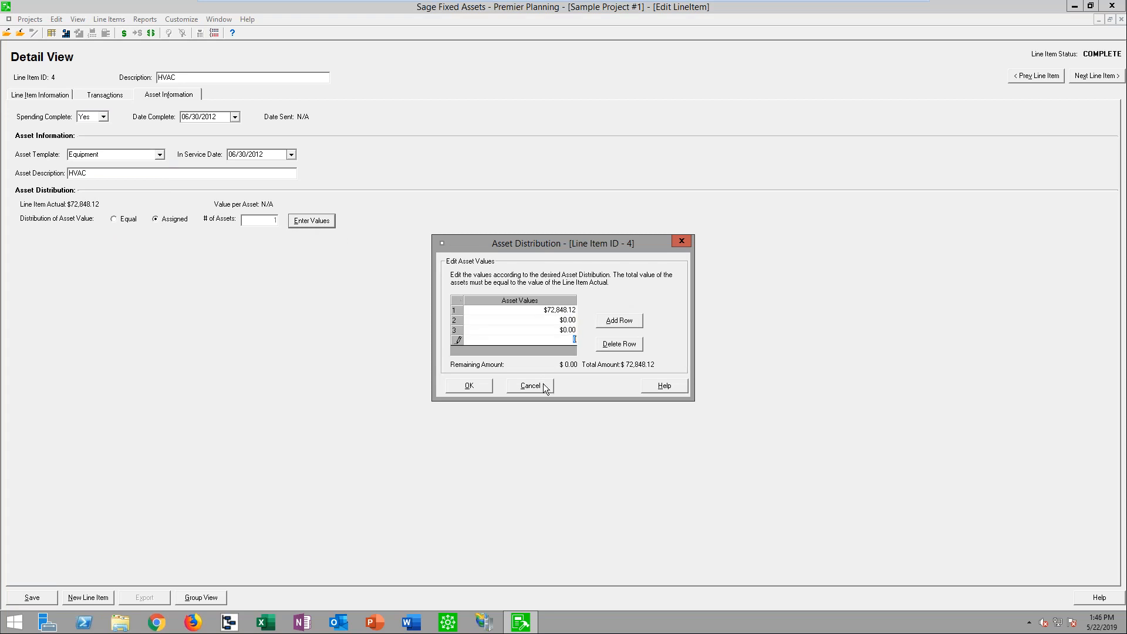
{"action": "left_click", "coordinate": [544, 386]}
{"action": "left_click", "coordinate": [201, 597]}
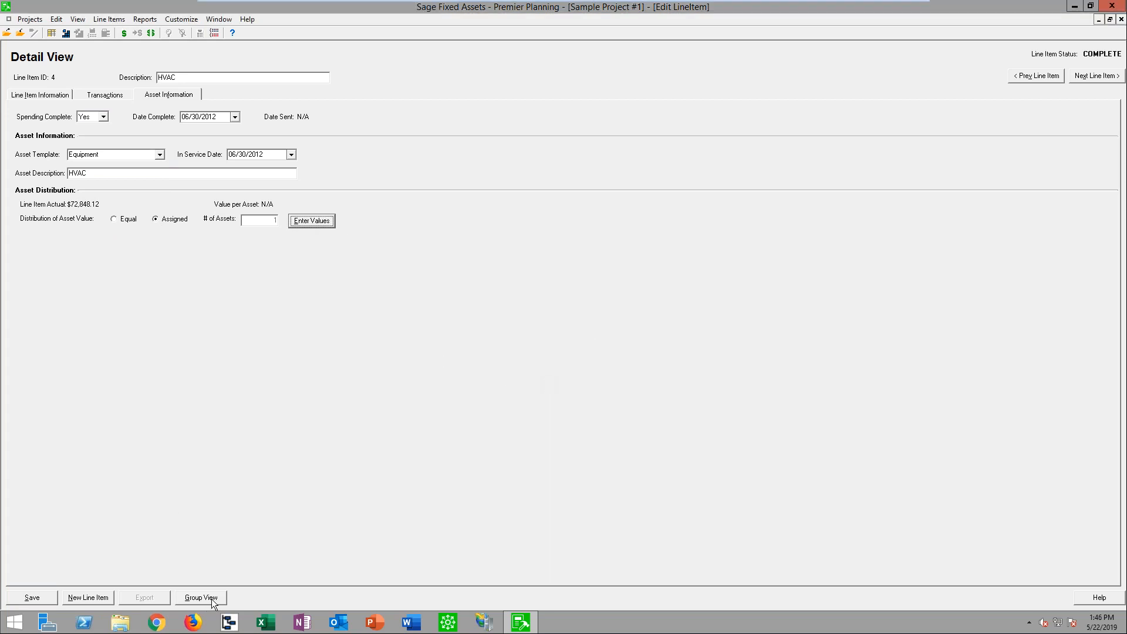
Open the Building Expansion line item's detail and review its original and revised budget amounts
{"action": "double_click", "coordinate": [120, 141]}
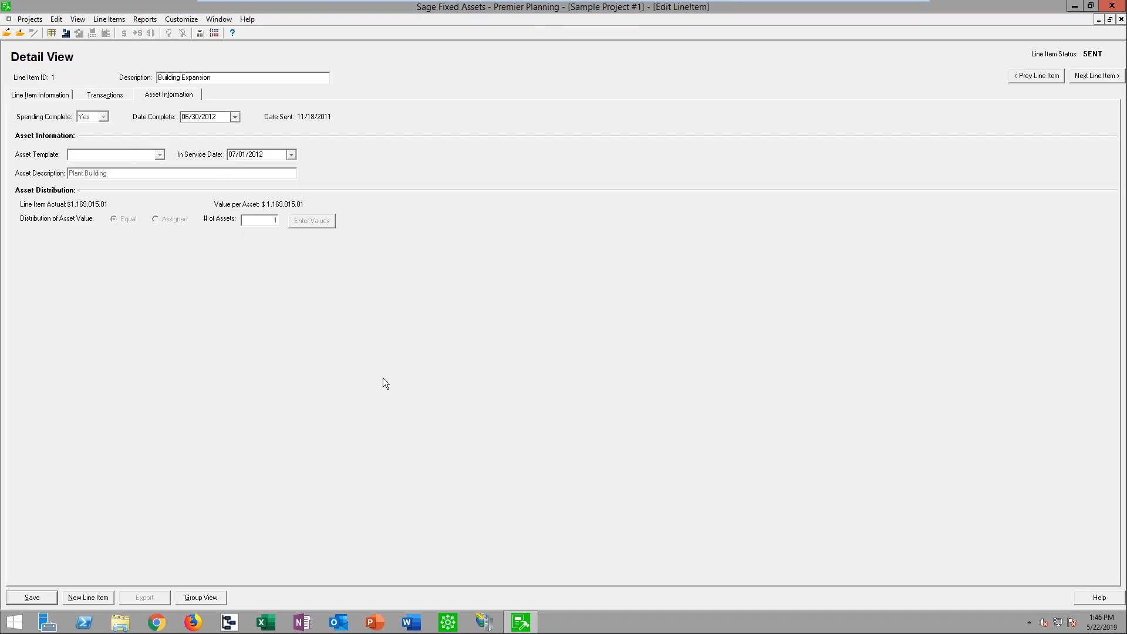
{"action": "left_click", "coordinate": [51, 95]}
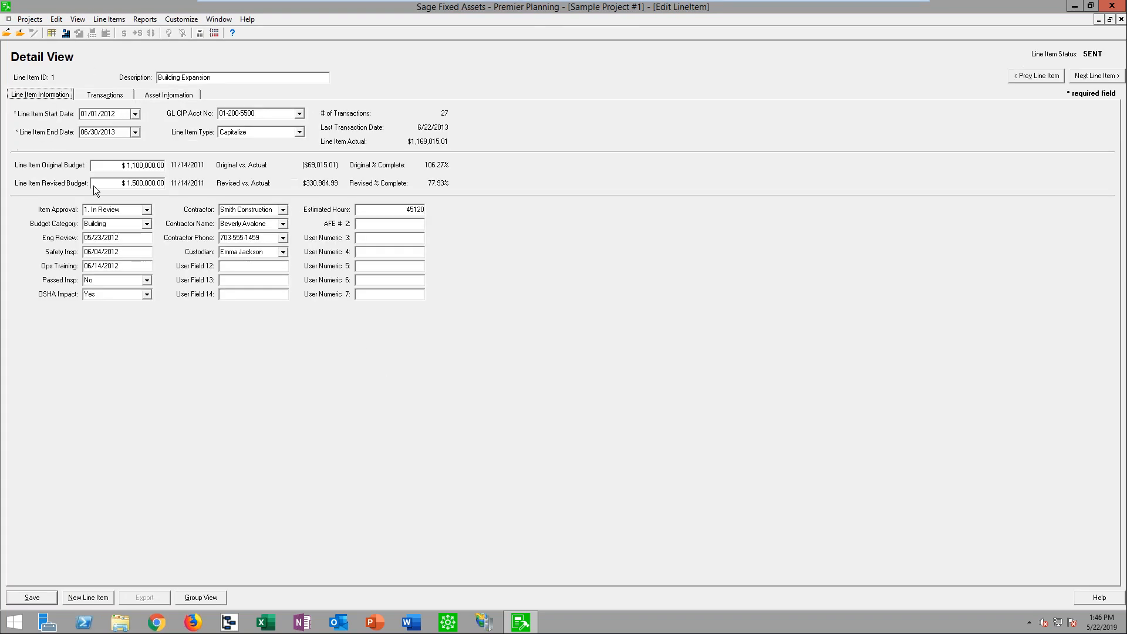
{"action": "left_click", "coordinate": [123, 165]}
{"action": "key", "text": "Tab"}
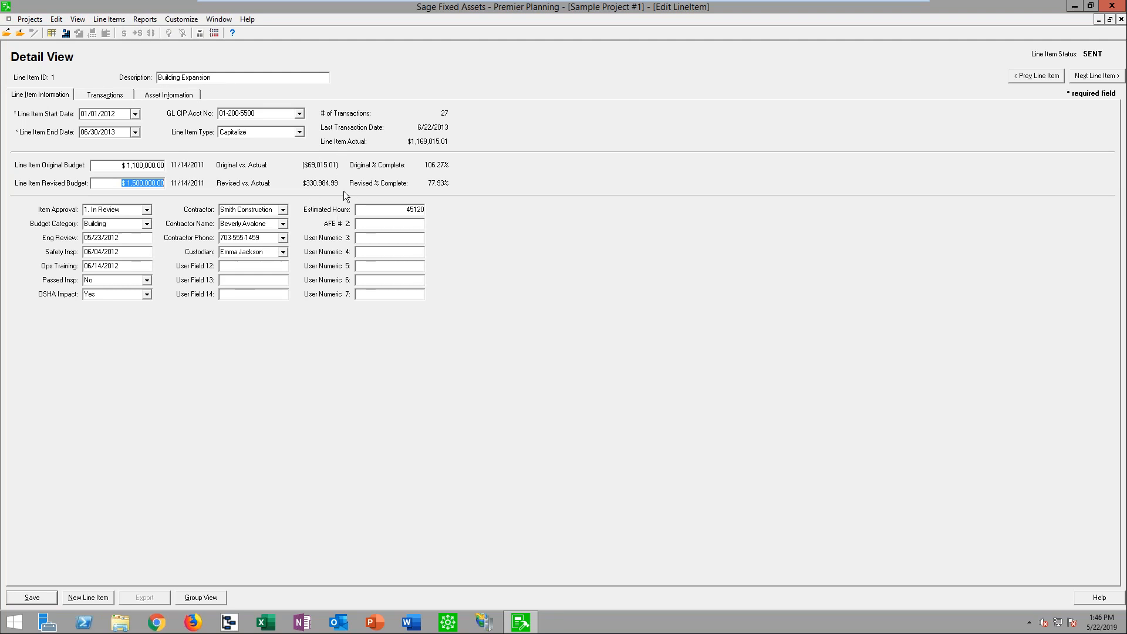
Review Building Expansion's transactions, examine the first Progress Billing transaction in detail and close it
{"action": "left_click", "coordinate": [115, 95]}
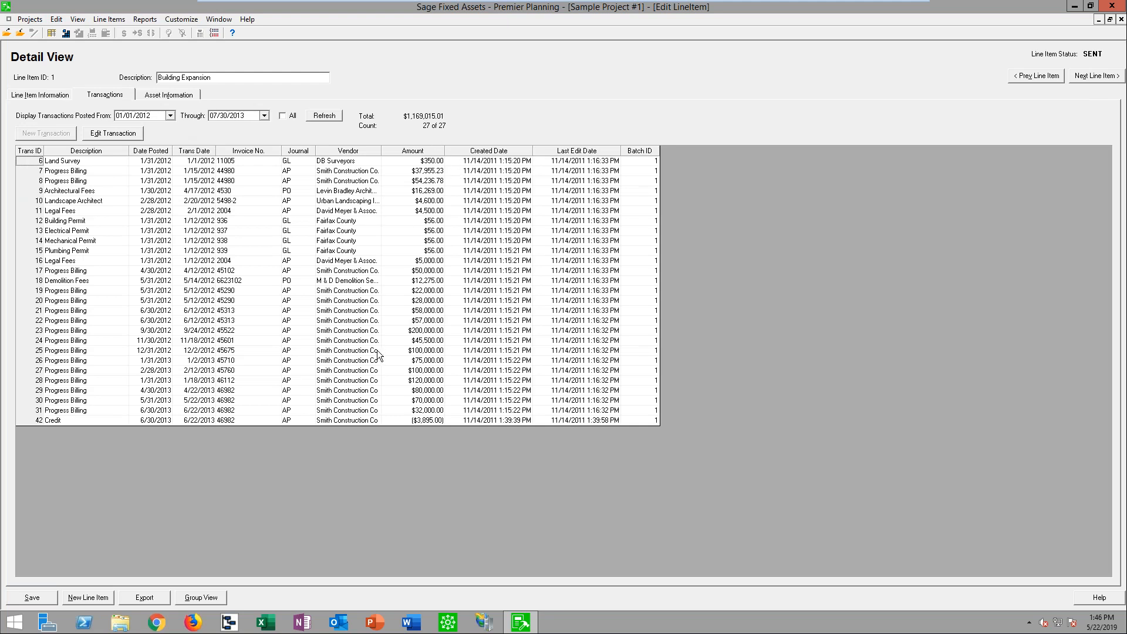
{"action": "left_click", "coordinate": [416, 172]}
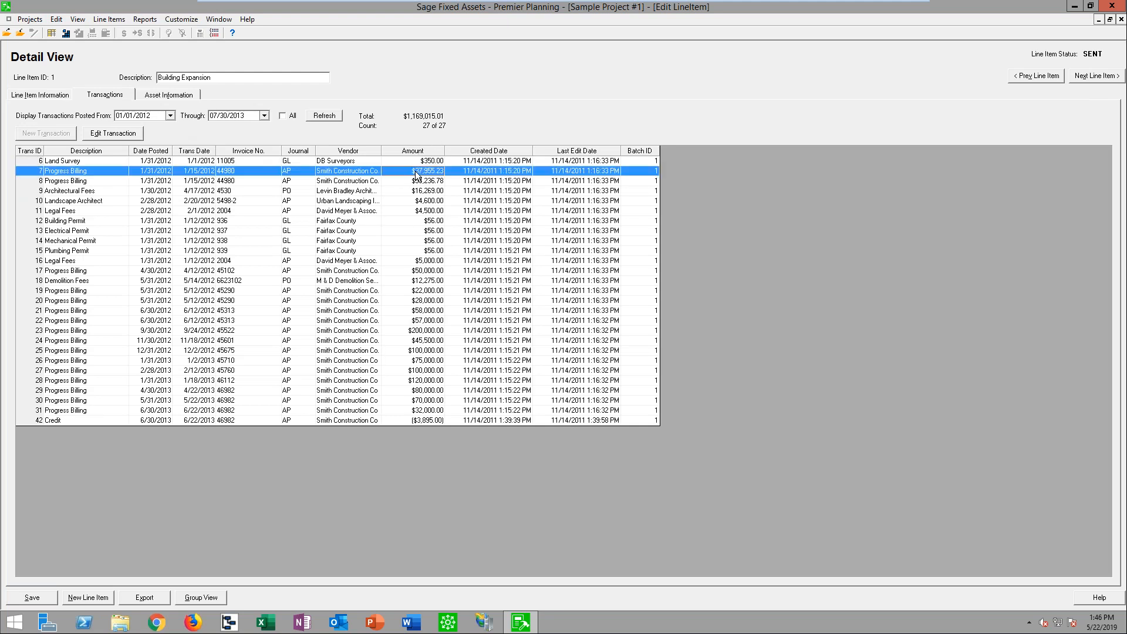
{"action": "double_click", "coordinate": [416, 172]}
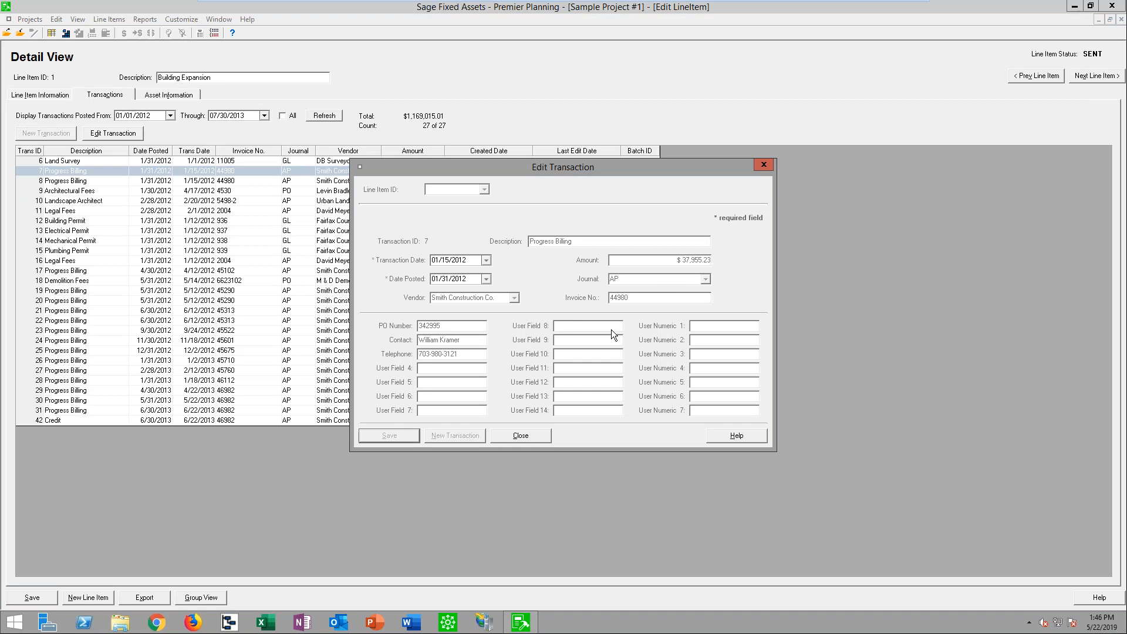
{"action": "left_click", "coordinate": [531, 436]}
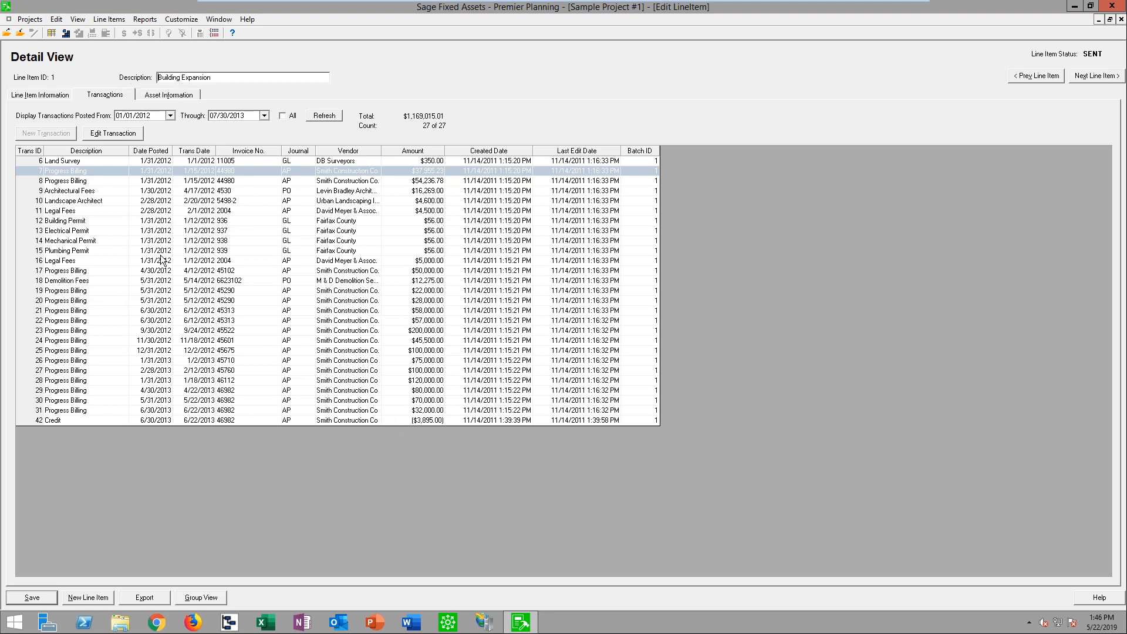
Check Building Expansion's asset information and return to the group view of all line items
{"action": "left_click", "coordinate": [170, 94]}
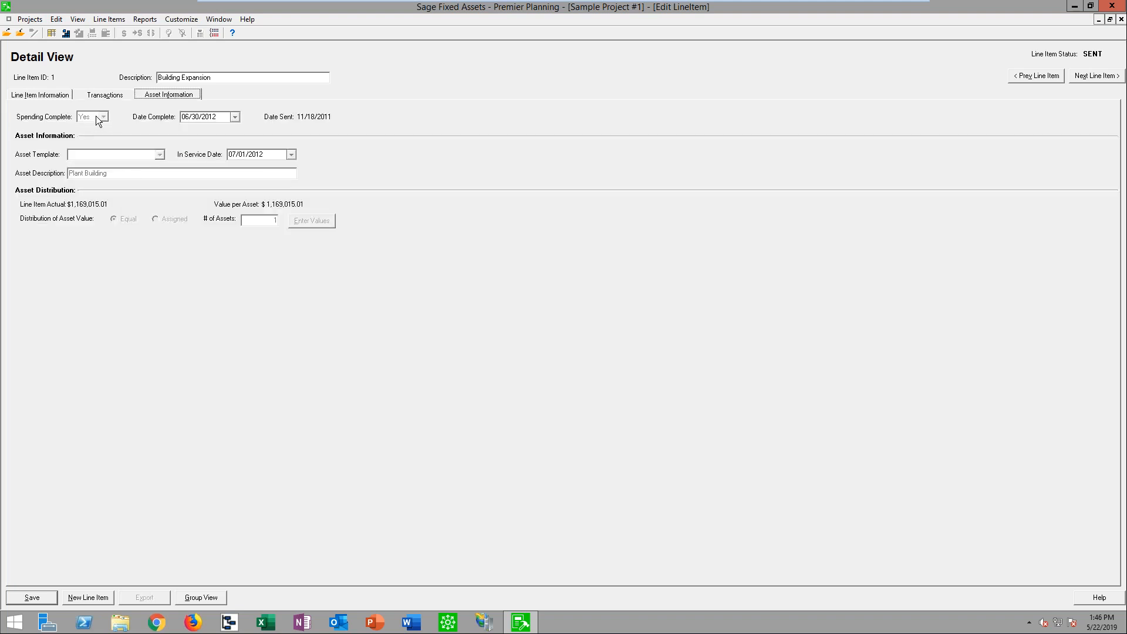
{"action": "left_click", "coordinate": [41, 96]}
{"action": "left_click", "coordinate": [202, 597]}
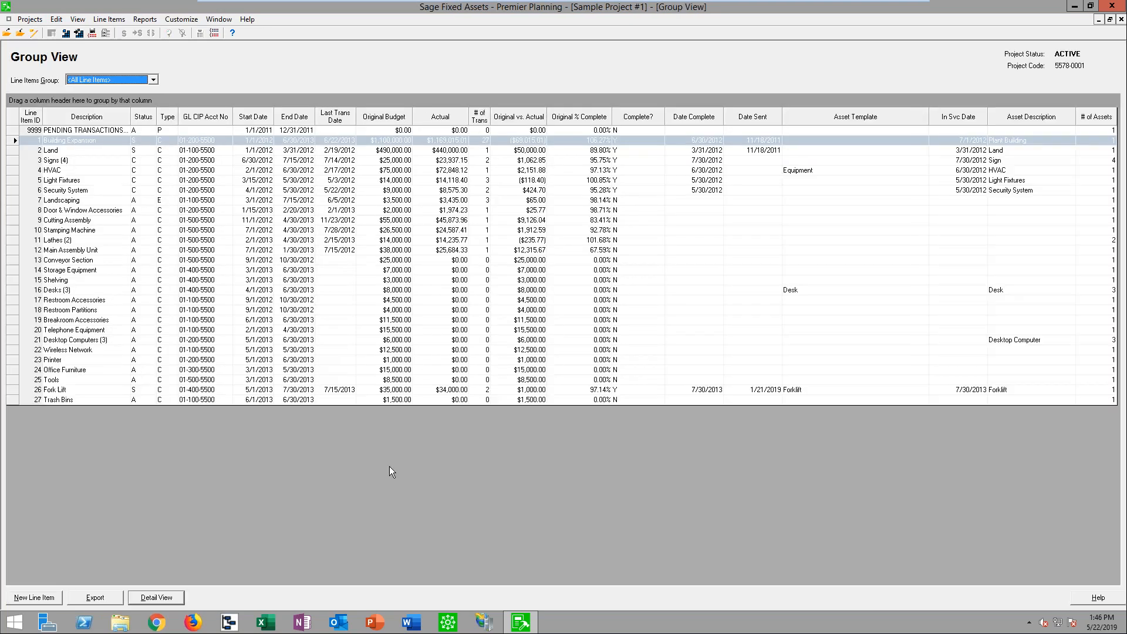
Open the Signs (4) line item, review its asset distribution and line item information, and return to the group view
{"action": "left_click", "coordinate": [136, 152]}
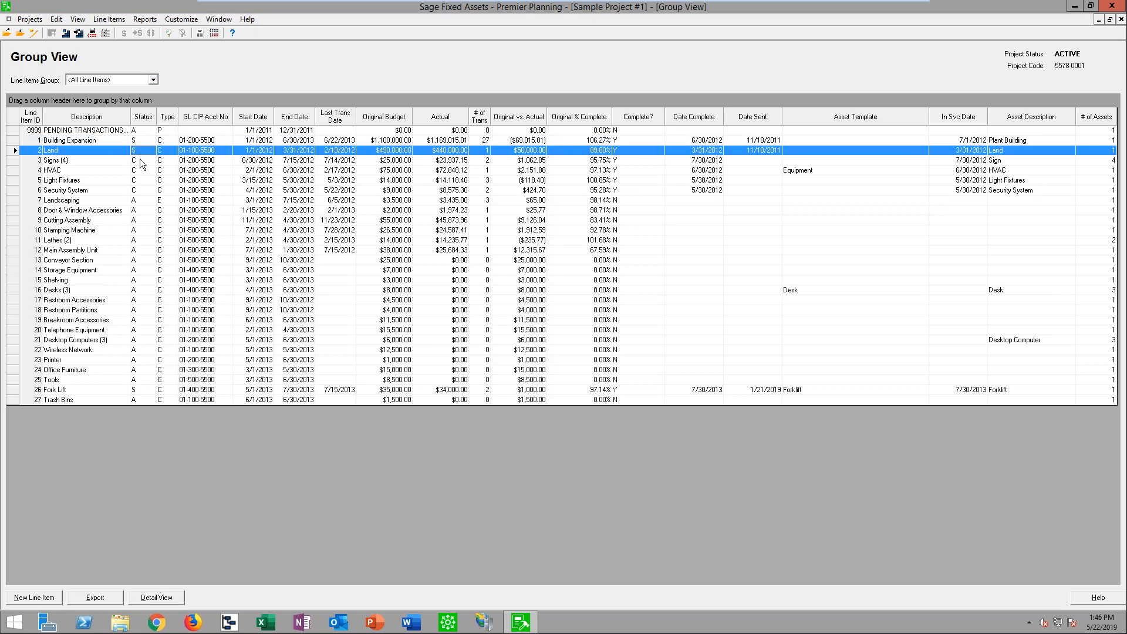
{"action": "left_click", "coordinate": [141, 160]}
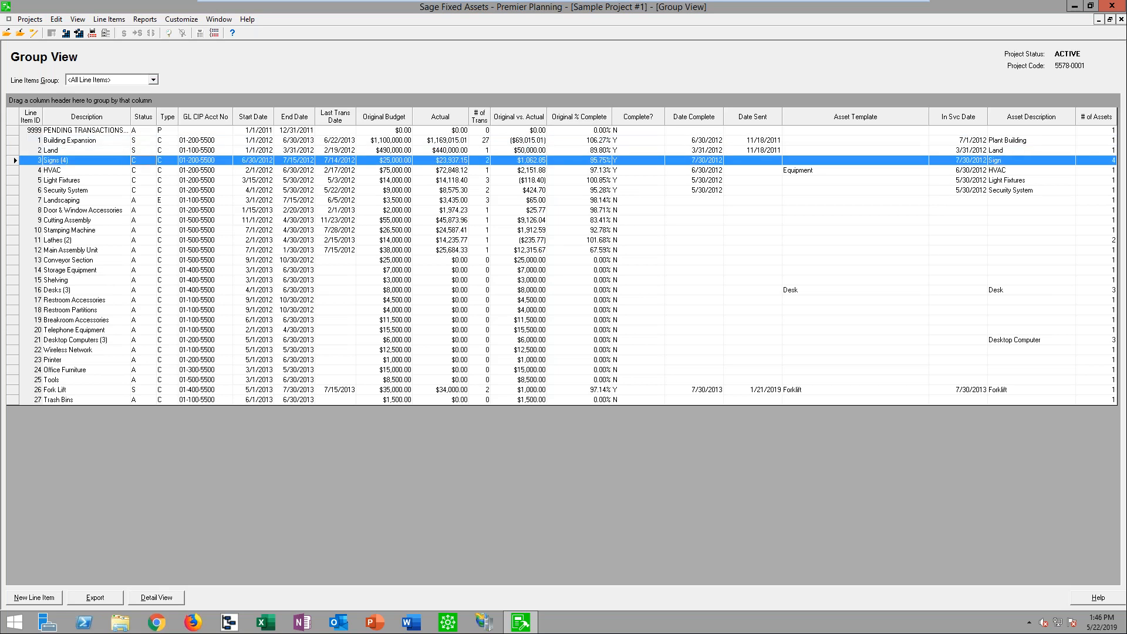
{"action": "double_click", "coordinate": [141, 163]}
{"action": "left_click", "coordinate": [189, 95]}
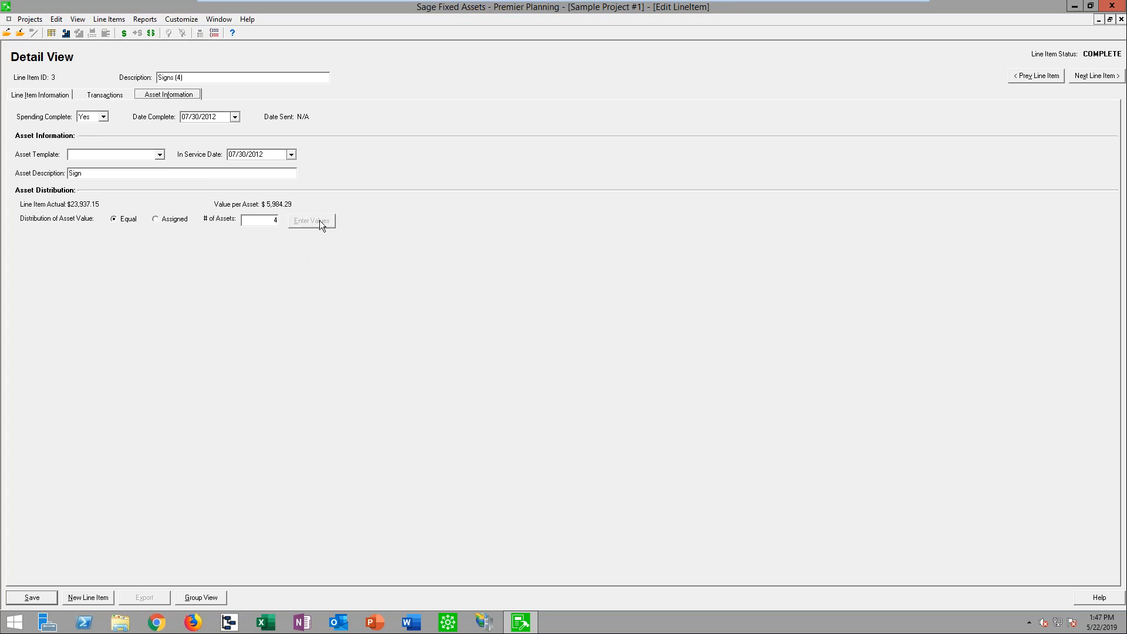
{"action": "left_click", "coordinate": [47, 95]}
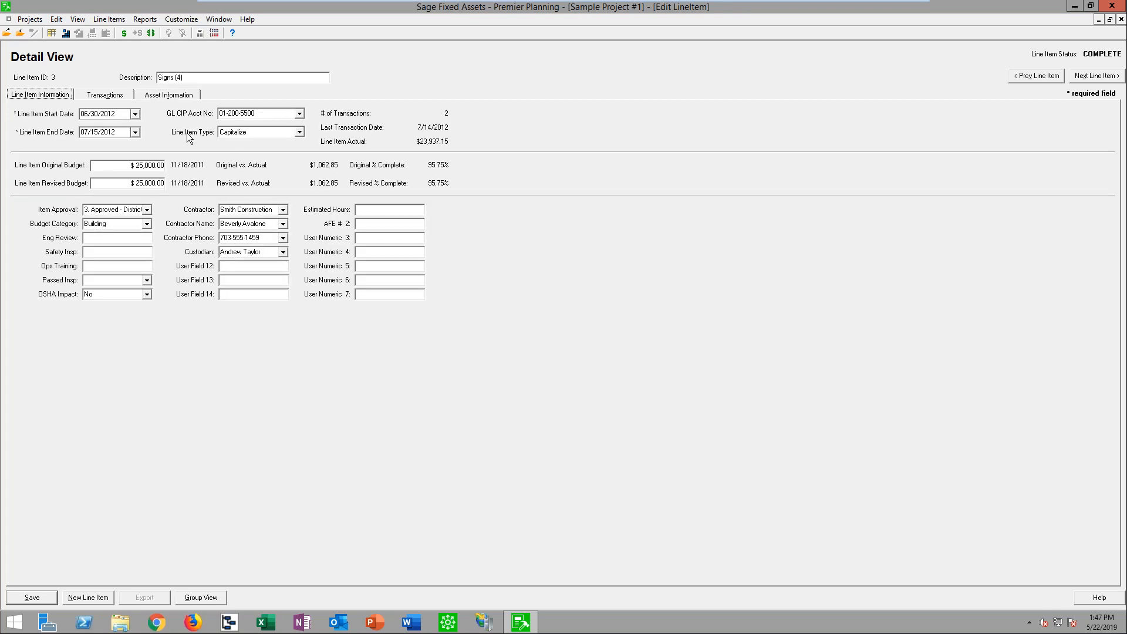
{"action": "left_click", "coordinate": [213, 598]}
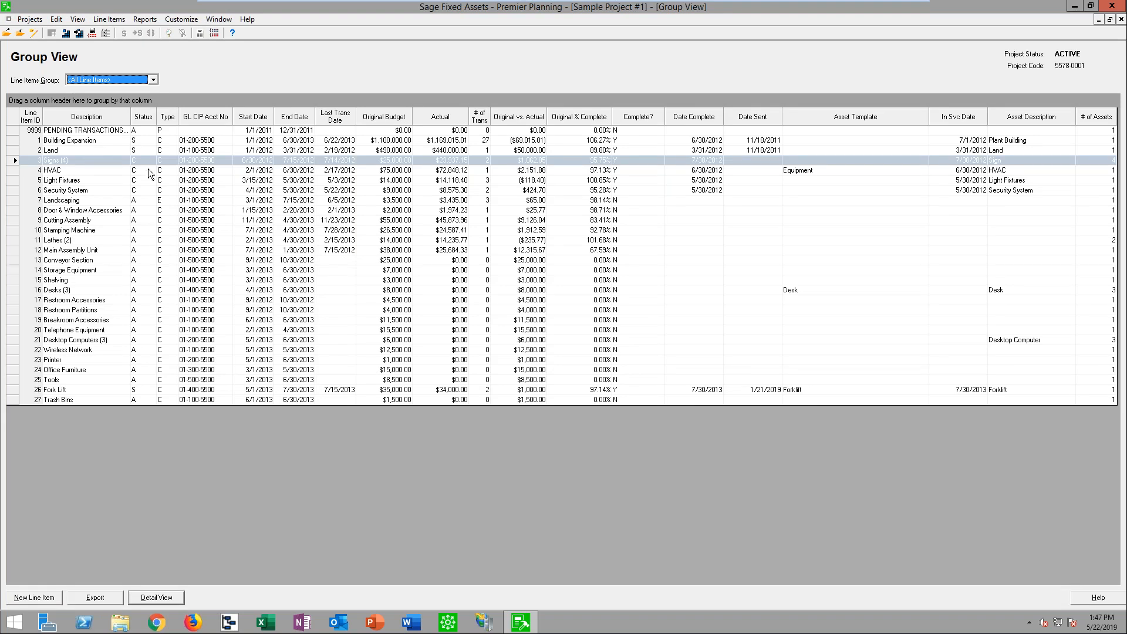
Start Create Assets for the completed line items, trying item selections from Signs (4) to Security System and viewing the destination companies
{"action": "left_click", "coordinate": [151, 171]}
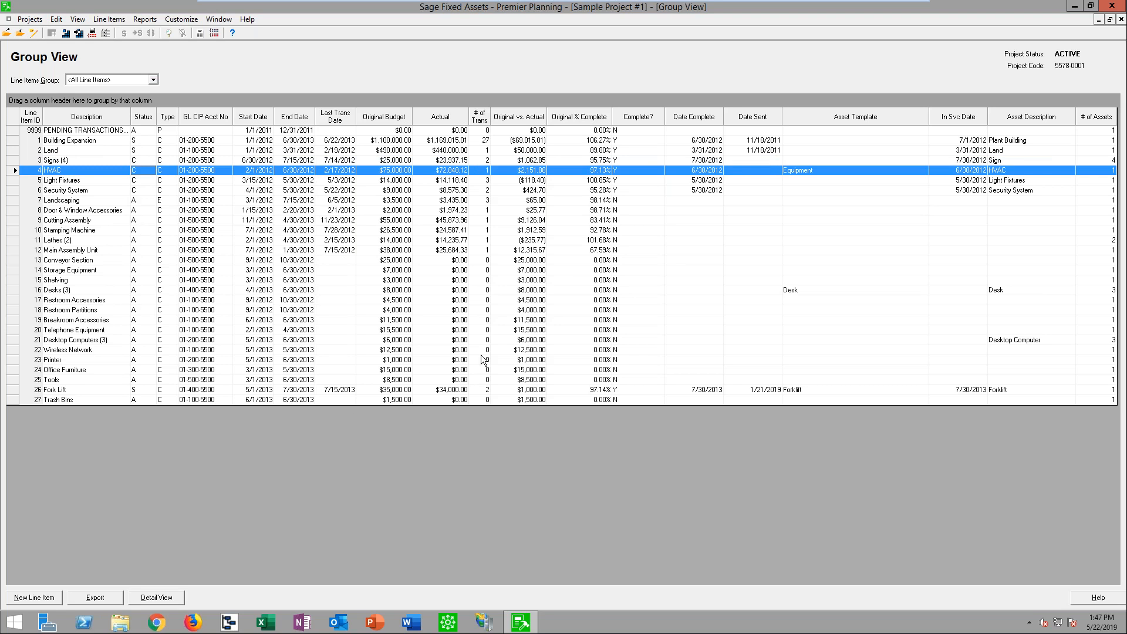
{"action": "left_click", "coordinate": [107, 20]}
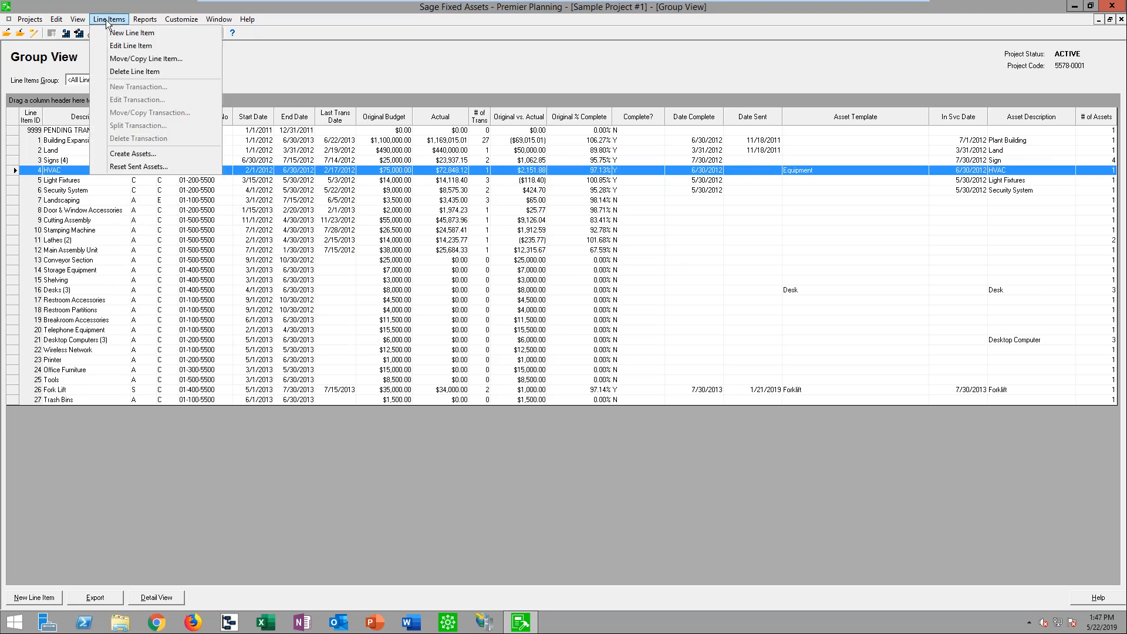
{"action": "left_click", "coordinate": [139, 153]}
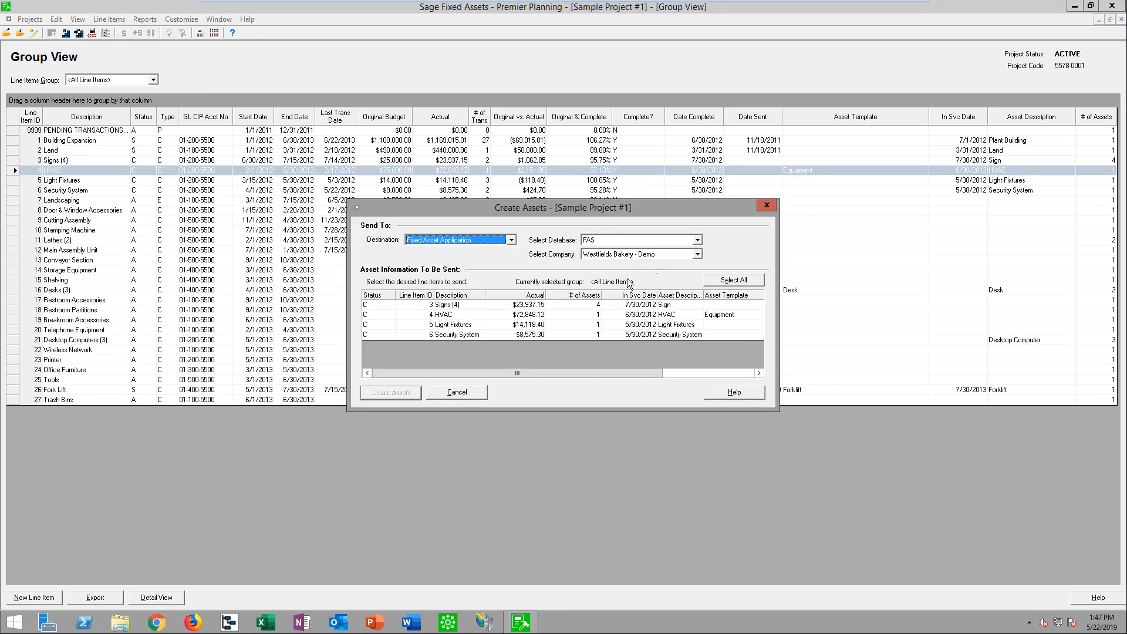
{"action": "left_click", "coordinate": [561, 304]}
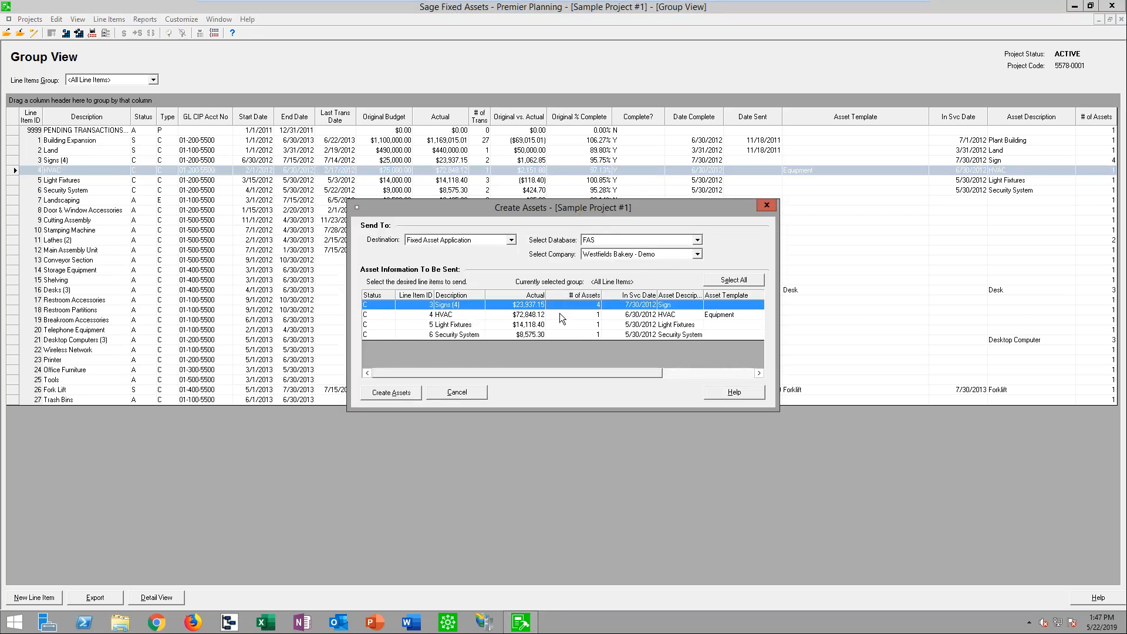
{"action": "left_click", "coordinate": [562, 314], "text": "ctrl"}
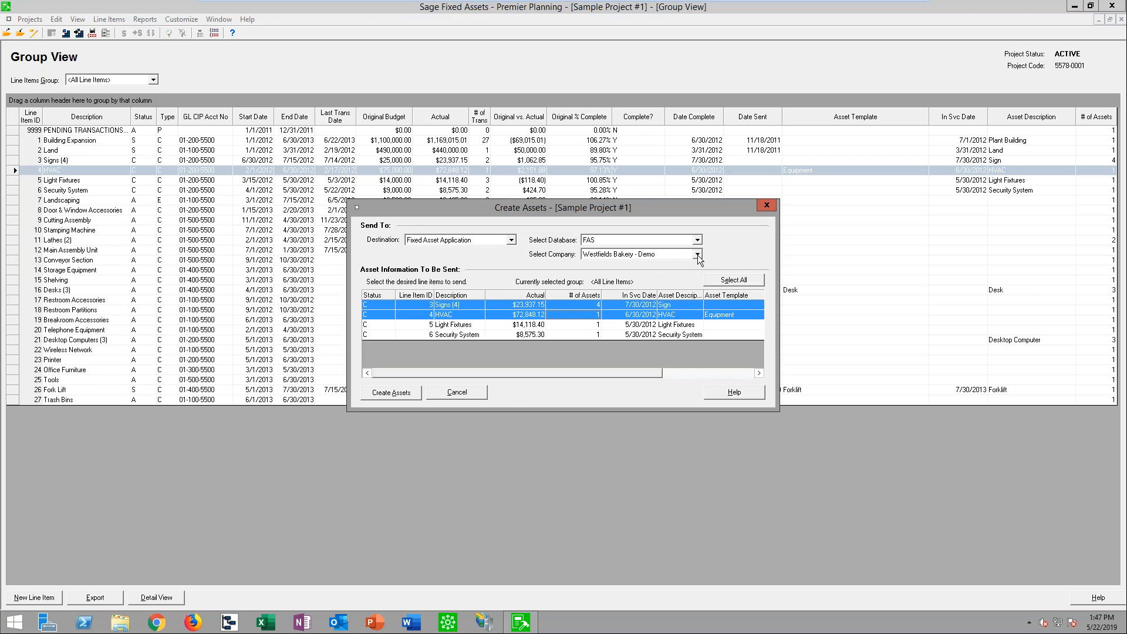
{"action": "left_click", "coordinate": [582, 325]}
{"action": "left_click", "coordinate": [581, 335], "text": "ctrl"}
{"action": "left_click", "coordinate": [696, 255]}
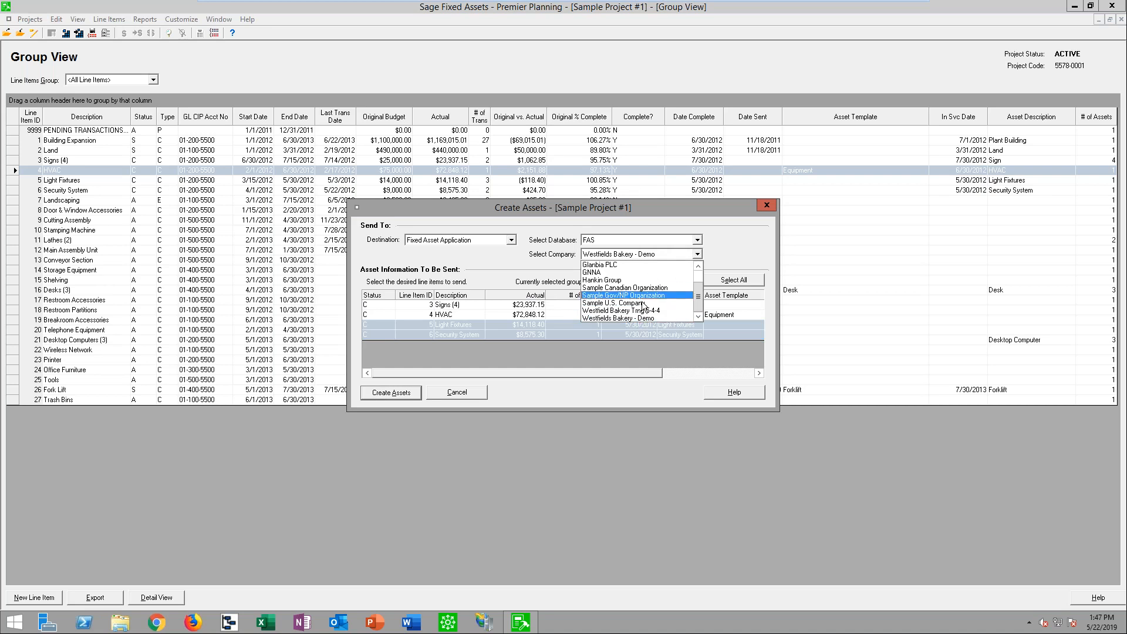
{"action": "left_click", "coordinate": [738, 275]}
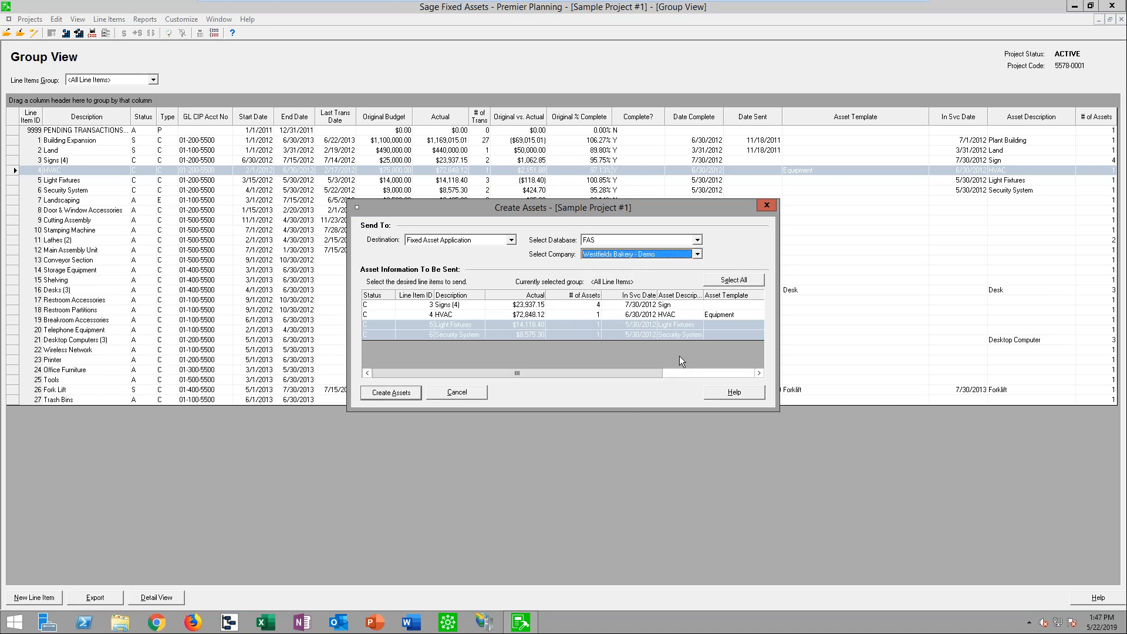
Select Signs (4), HVAC and Security System in turn for sending, and cancel the asset creation
{"action": "left_click", "coordinate": [476, 305]}
{"action": "left_click", "coordinate": [593, 315]}
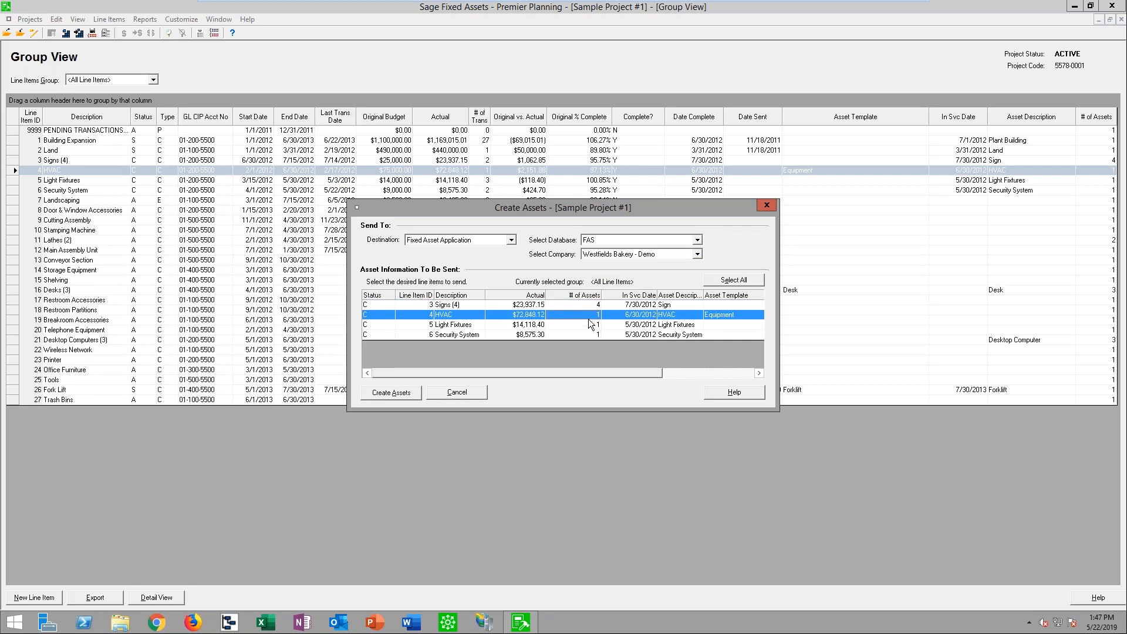
{"action": "left_click", "coordinate": [587, 332]}
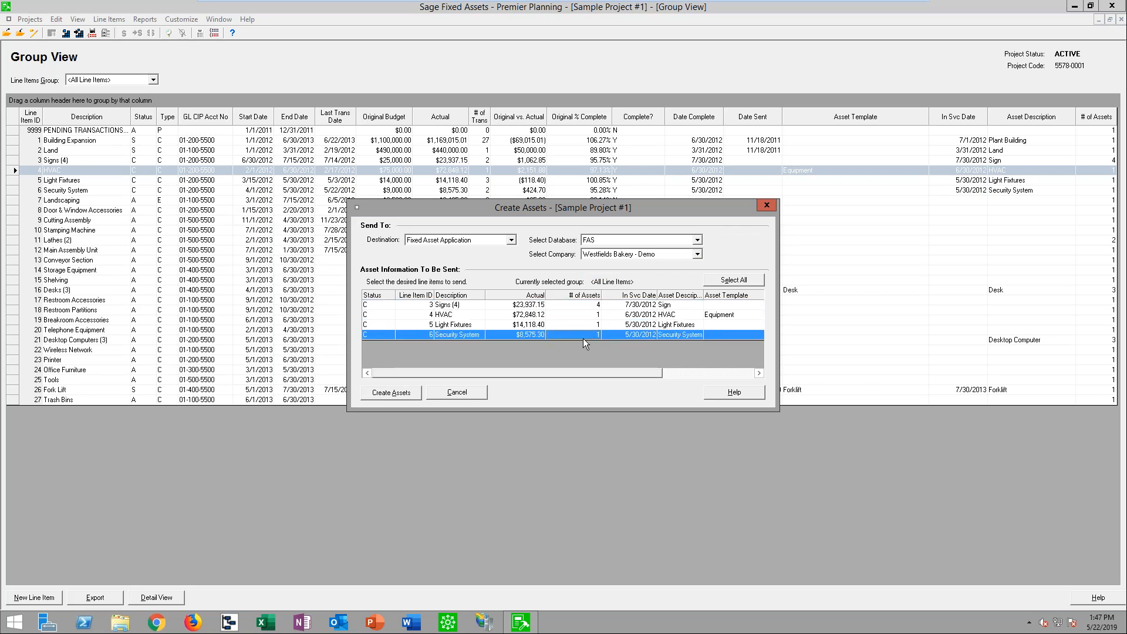
{"action": "left_click", "coordinate": [581, 305]}
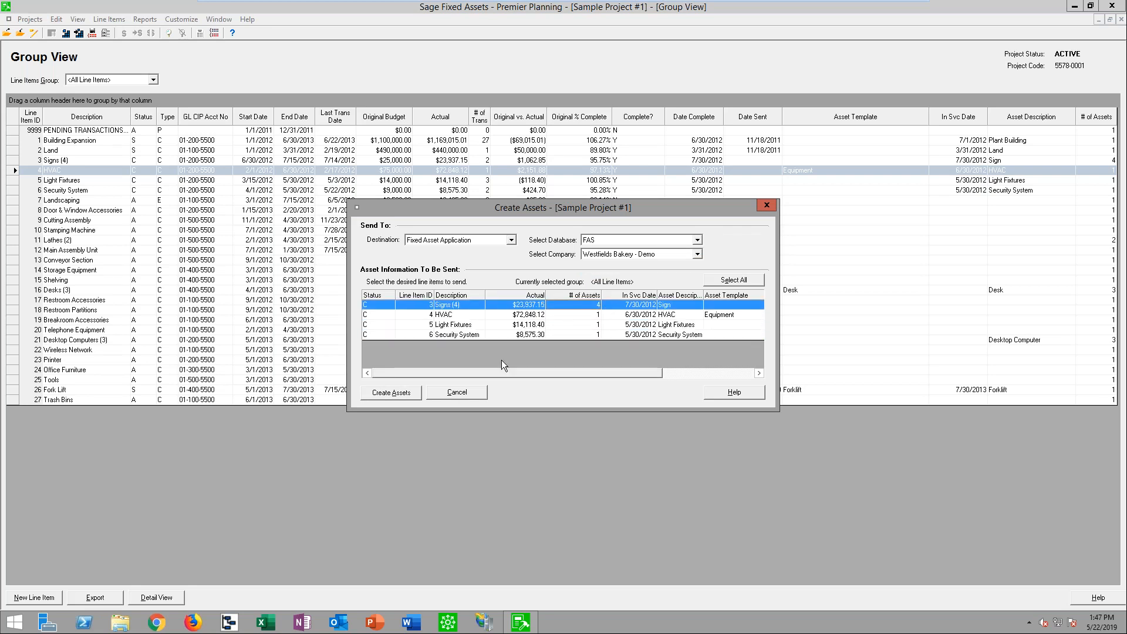
{"action": "left_click", "coordinate": [470, 393]}
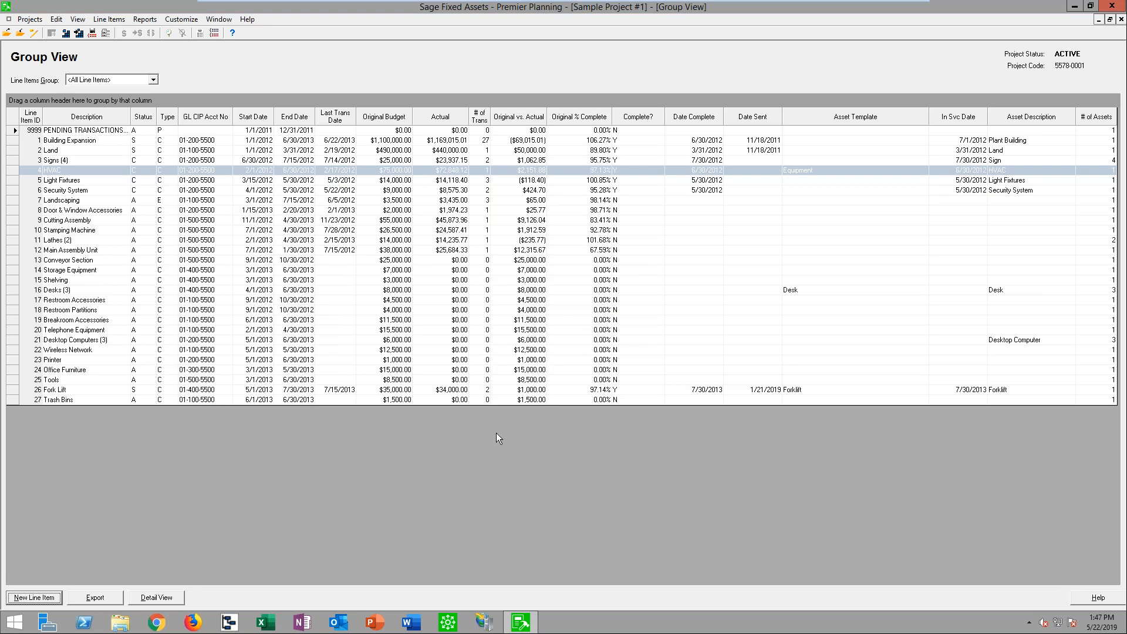
Open the report definition and choose the Consolidated Line Item Summary report
{"action": "left_click", "coordinate": [148, 19]}
{"action": "left_click", "coordinate": [172, 40]}
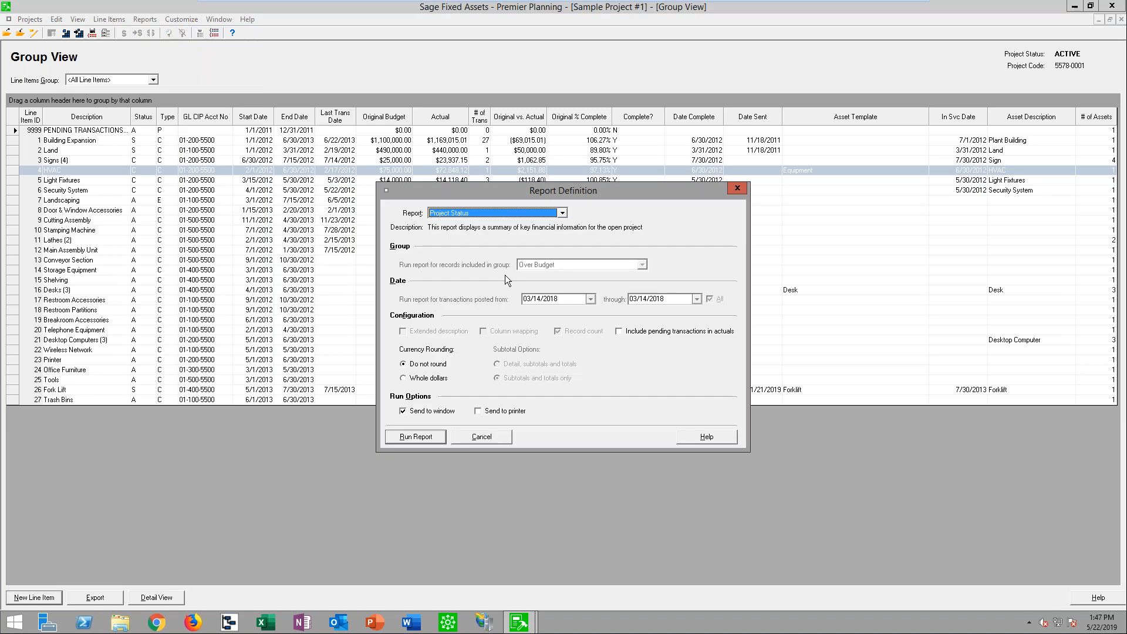
{"action": "left_click", "coordinate": [562, 212]}
{"action": "scroll", "coordinate": [565, 248], "scroll_direction": "up", "scroll_amount": 1}
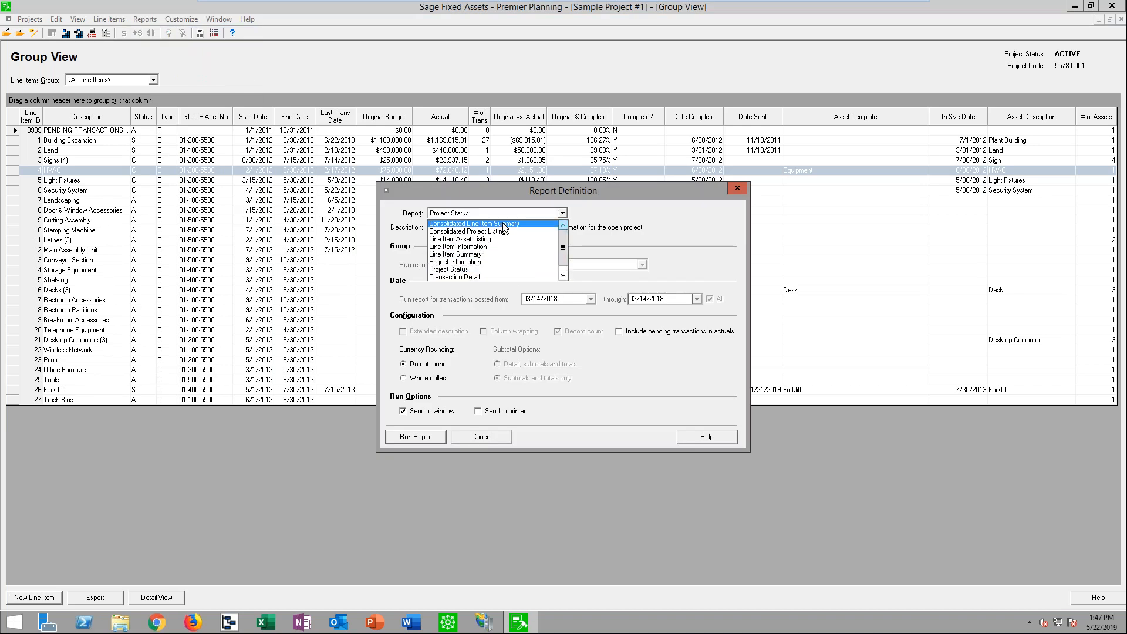
{"action": "left_click", "coordinate": [504, 224]}
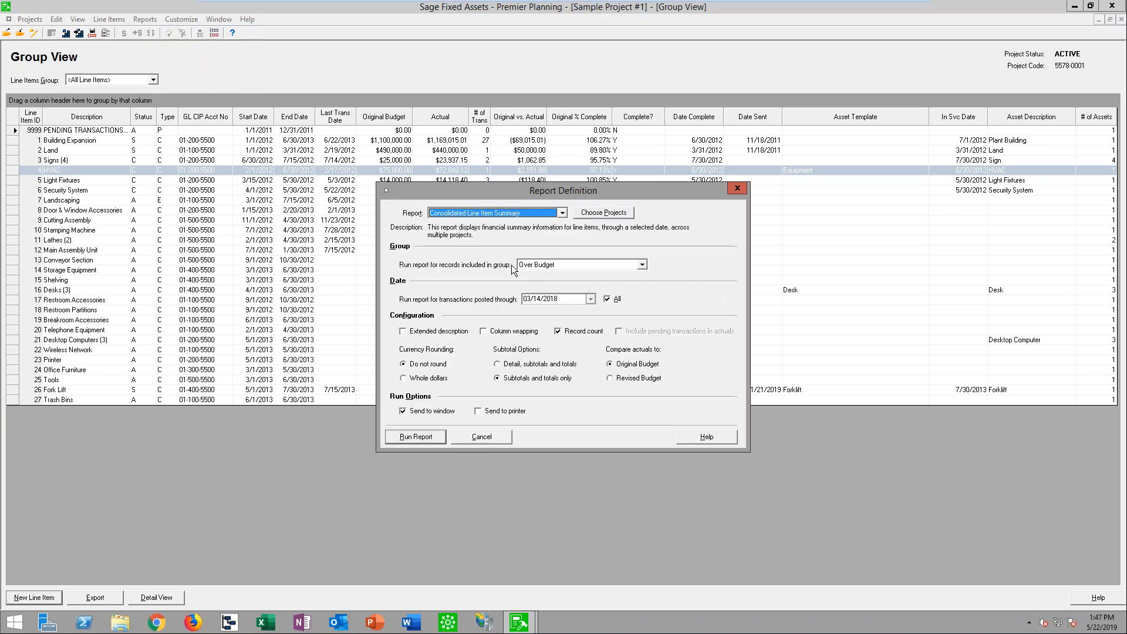
Consolidate Sample Project #2 with the open project, run the report to a window and maximize it
{"action": "left_click", "coordinate": [614, 217]}
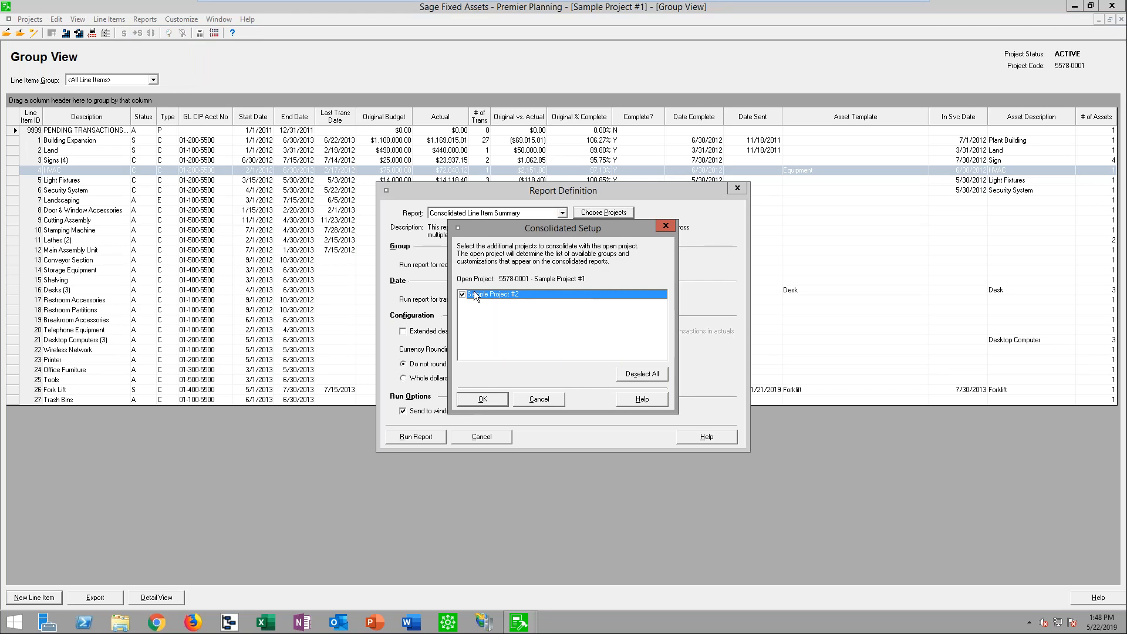
{"action": "left_click", "coordinate": [489, 402]}
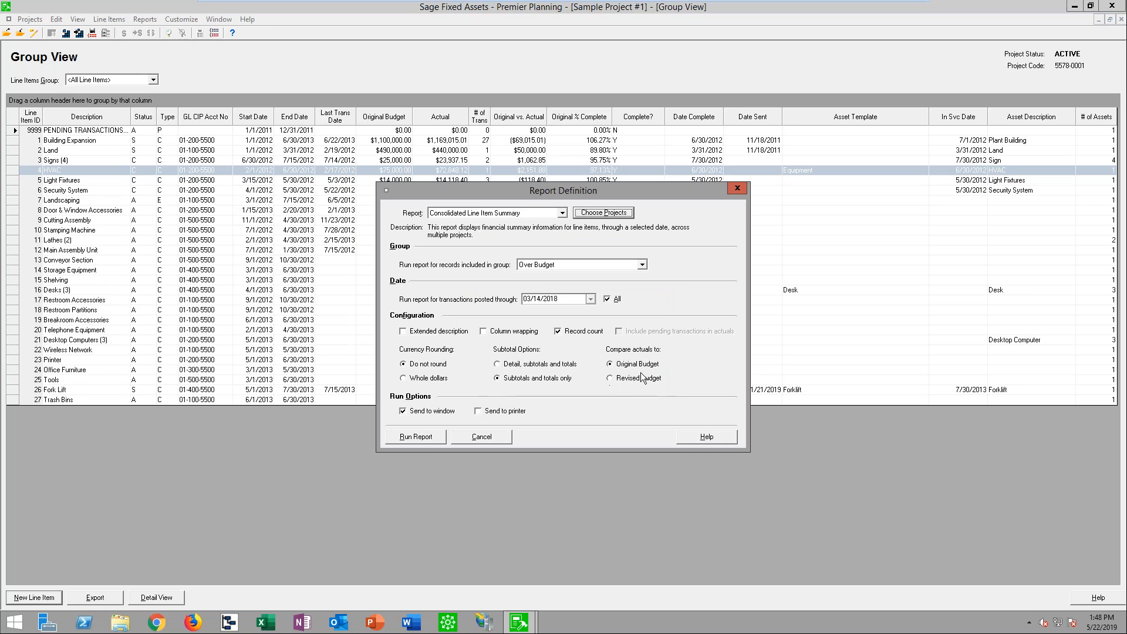
{"action": "left_click", "coordinate": [417, 438]}
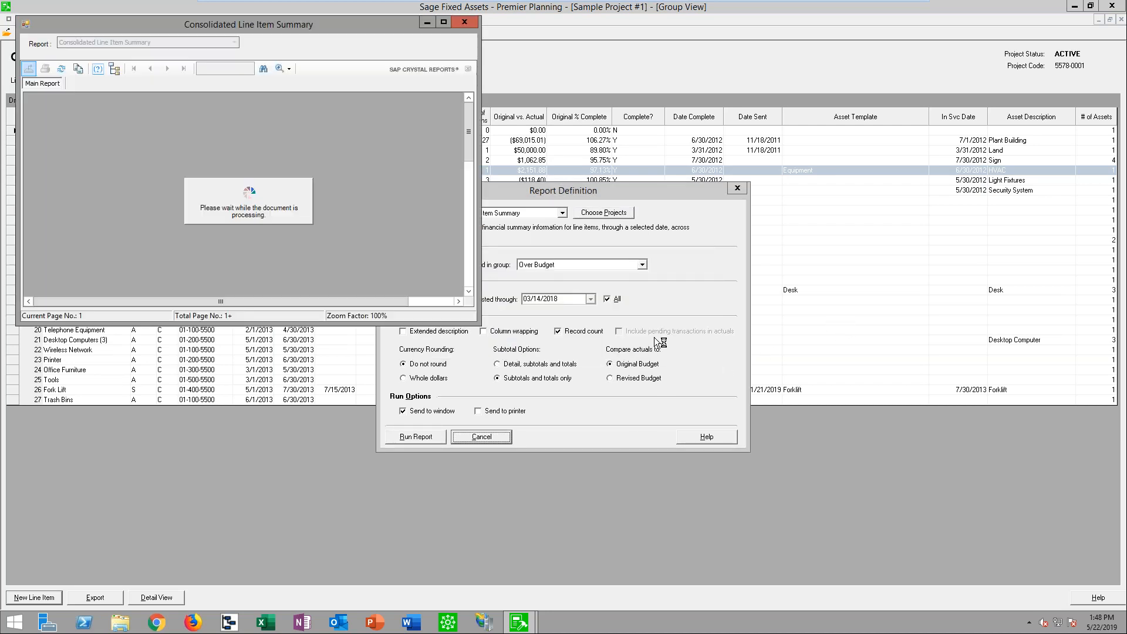
{"action": "left_click", "coordinate": [445, 25]}
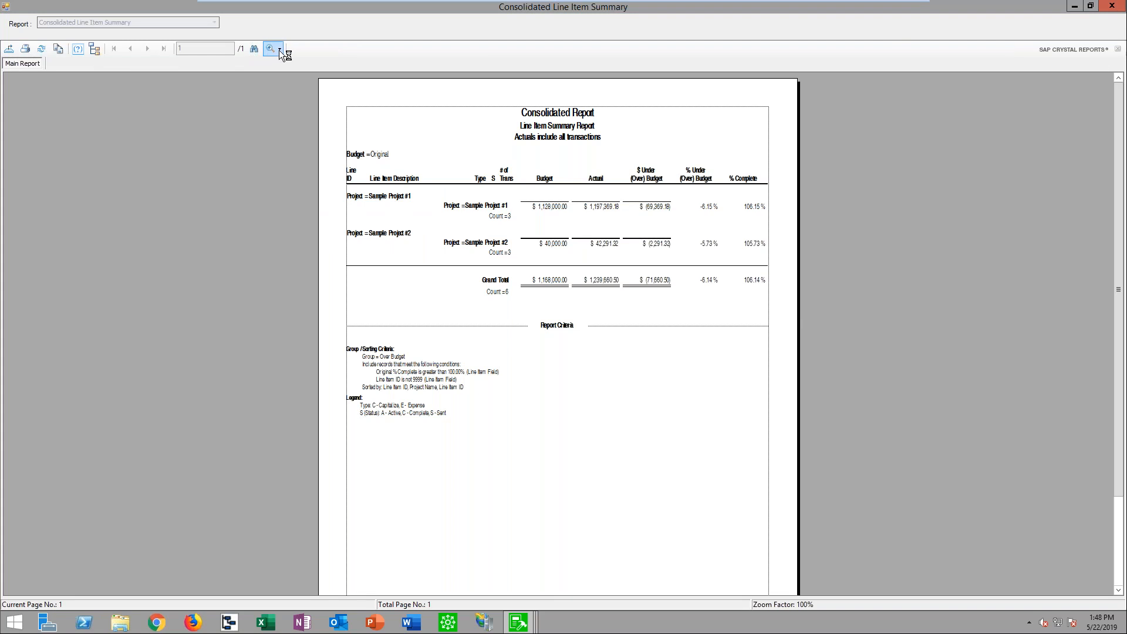
Enlarge the consolidated report to 150%, drill down into Sample Project #1's line items, and close the report
{"action": "left_click", "coordinate": [279, 50]}
{"action": "left_click", "coordinate": [302, 128]}
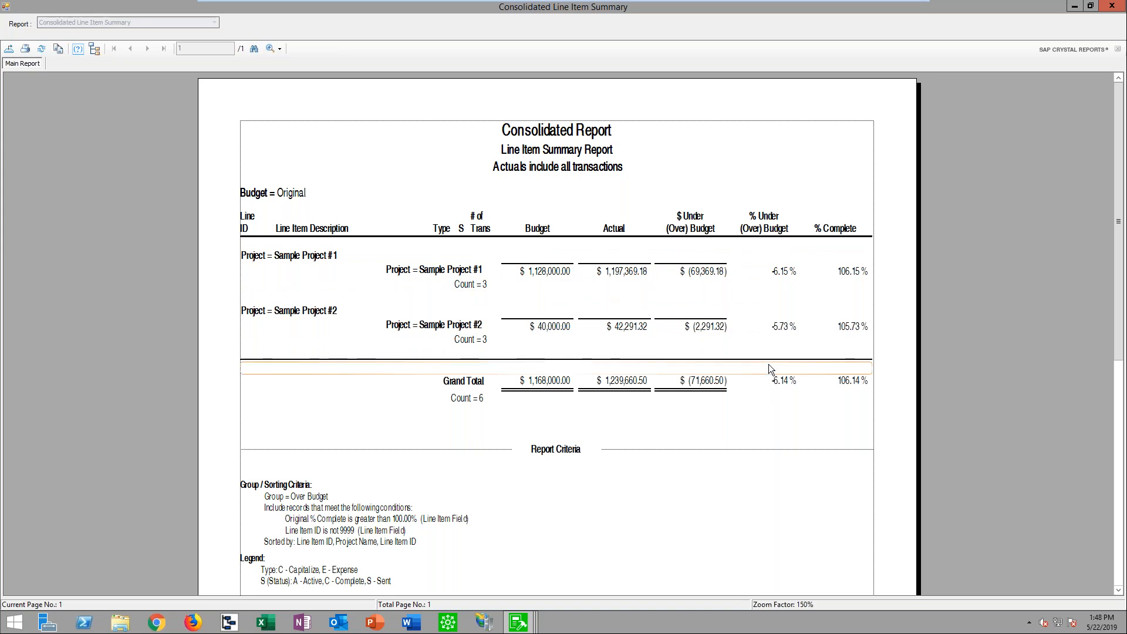
{"action": "double_click", "coordinate": [631, 270]}
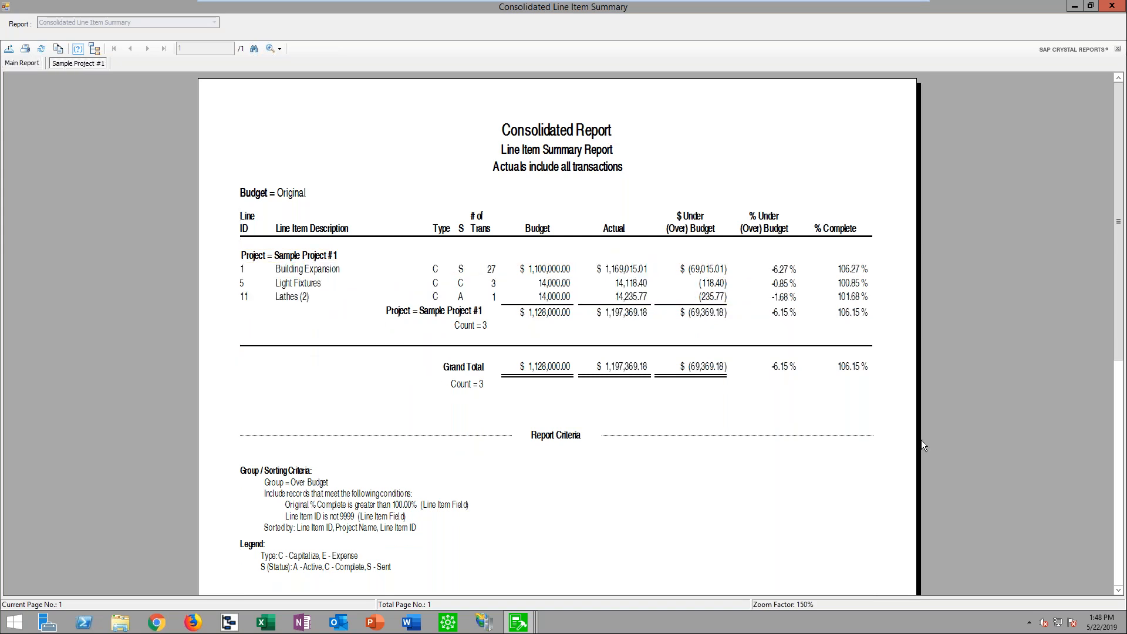
{"action": "left_click", "coordinate": [1112, 5]}
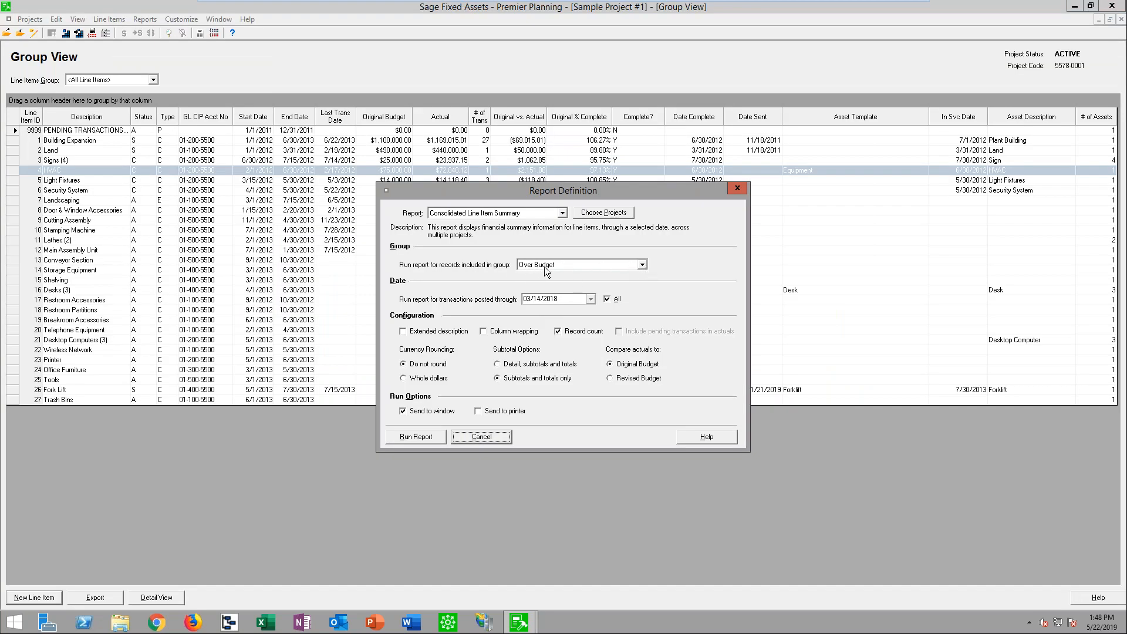
Rerun the Consolidated Line Item Summary for the <All Line Items> group, view it at 150%, and close it
{"action": "left_click", "coordinate": [643, 265]}
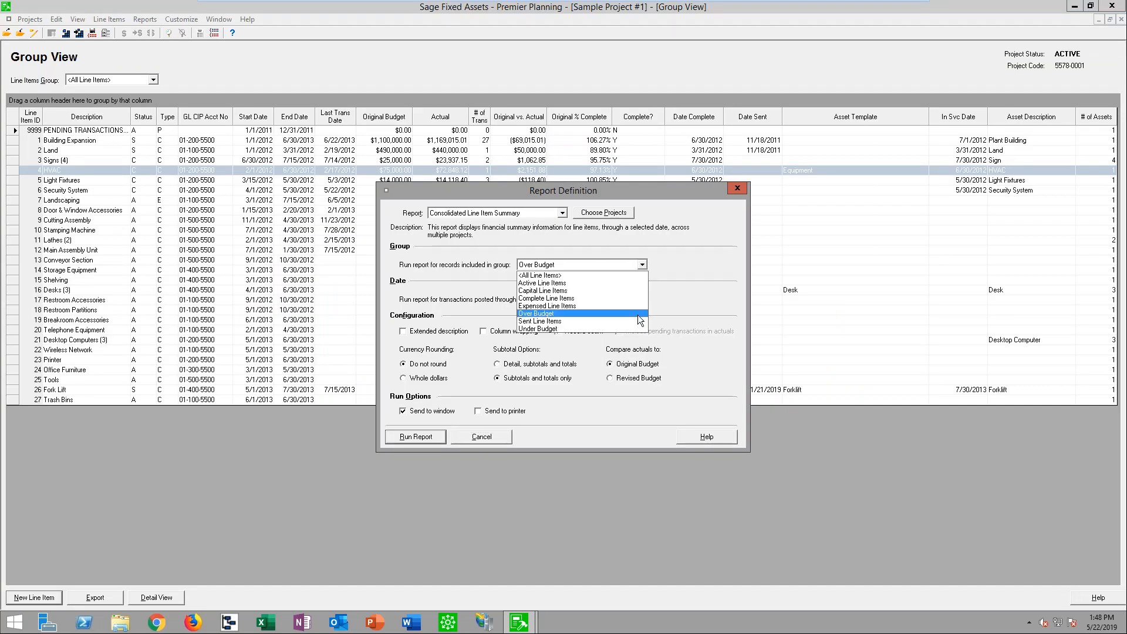
{"action": "left_click", "coordinate": [569, 276]}
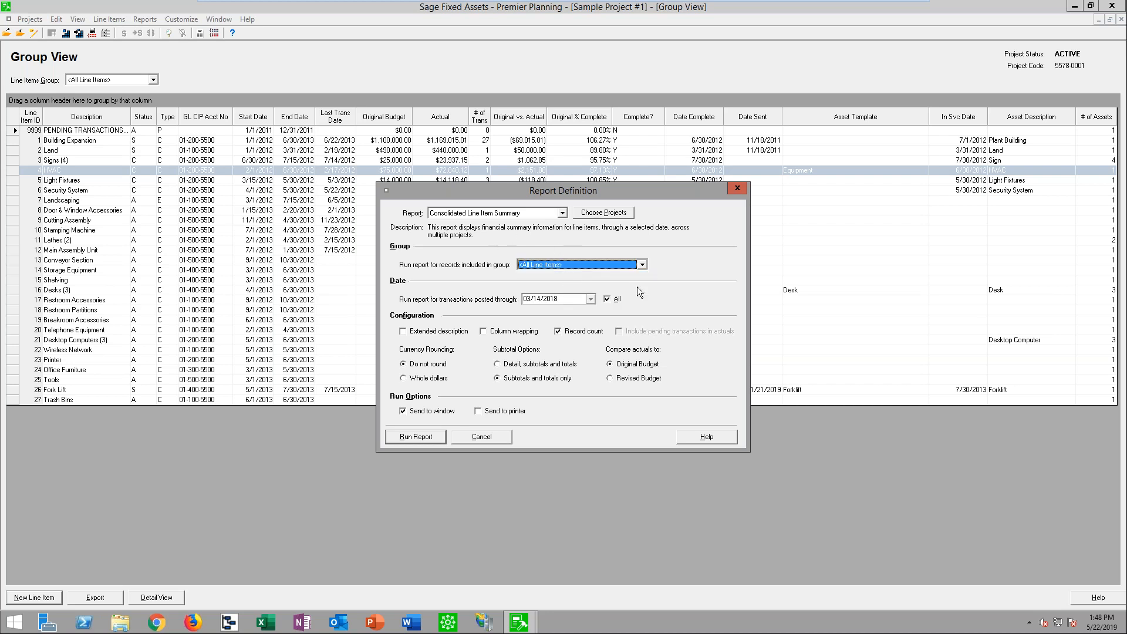
{"action": "left_click", "coordinate": [416, 438]}
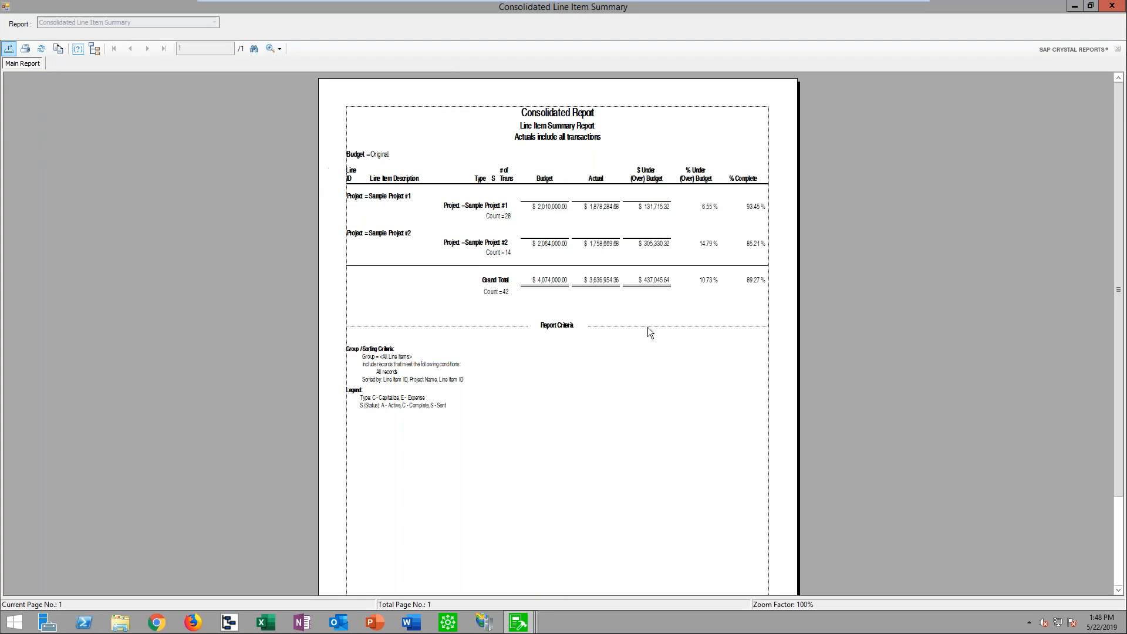
{"action": "left_click", "coordinate": [279, 49]}
{"action": "left_click", "coordinate": [300, 129]}
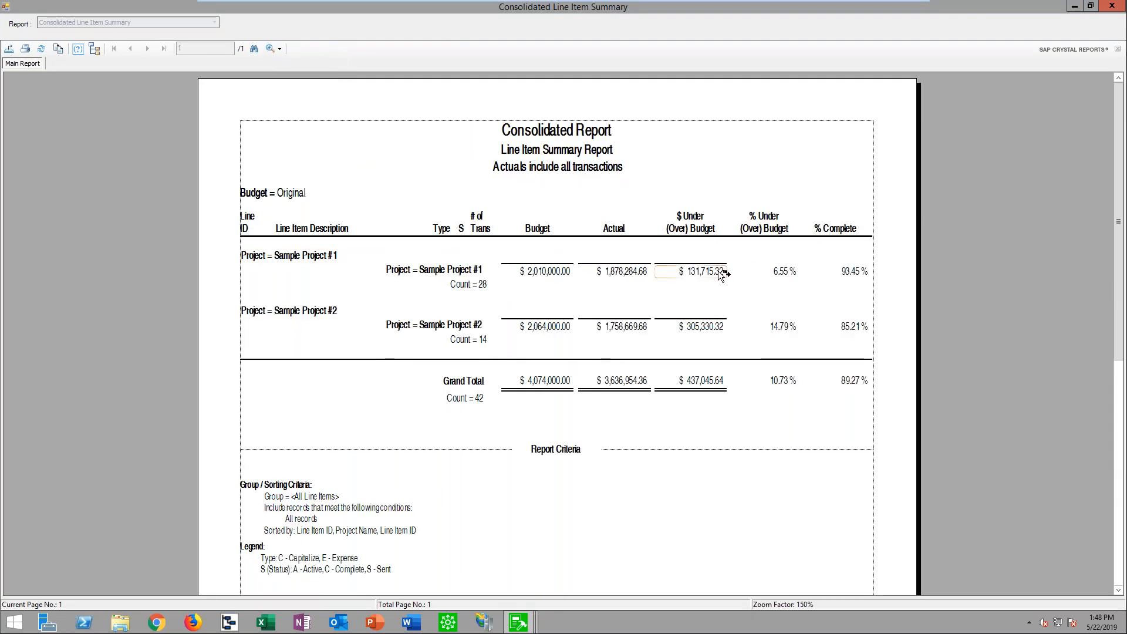
{"action": "left_click", "coordinate": [1112, 6]}
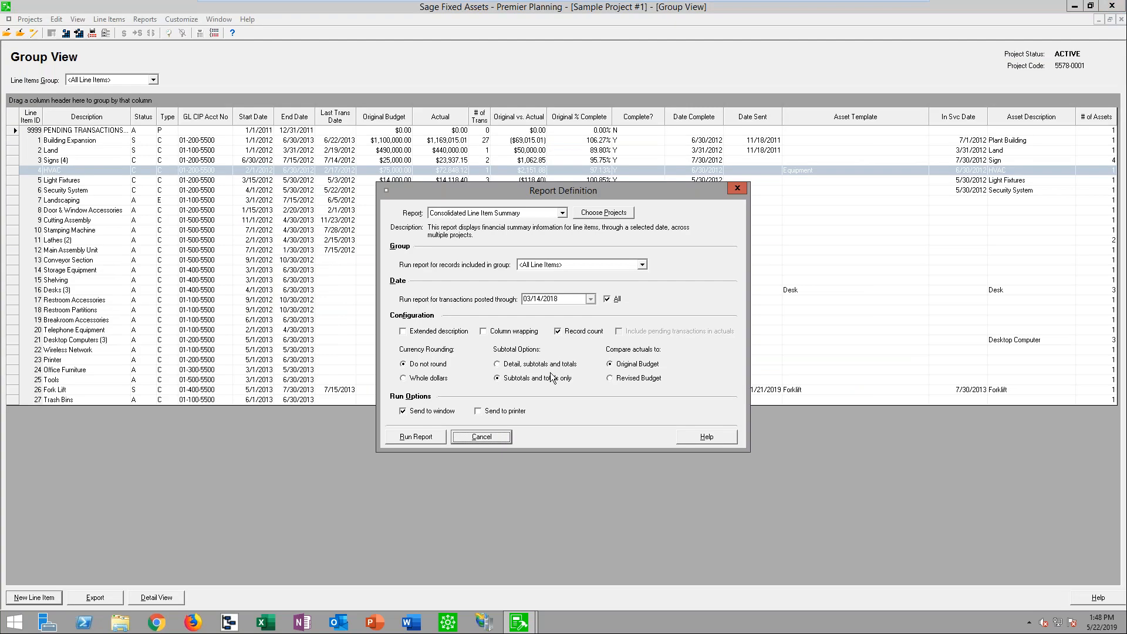
Rerun the consolidated report with detail, subtotals and totals, review both projects' line items at 150%, and close it
{"action": "left_click", "coordinate": [503, 367]}
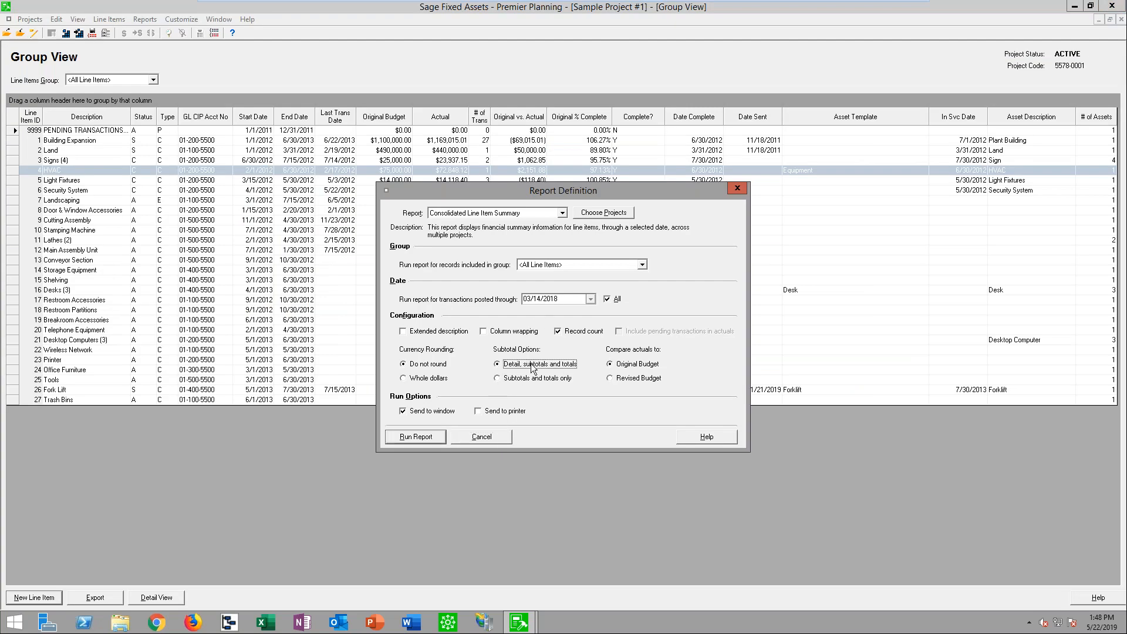
{"action": "left_click", "coordinate": [411, 437]}
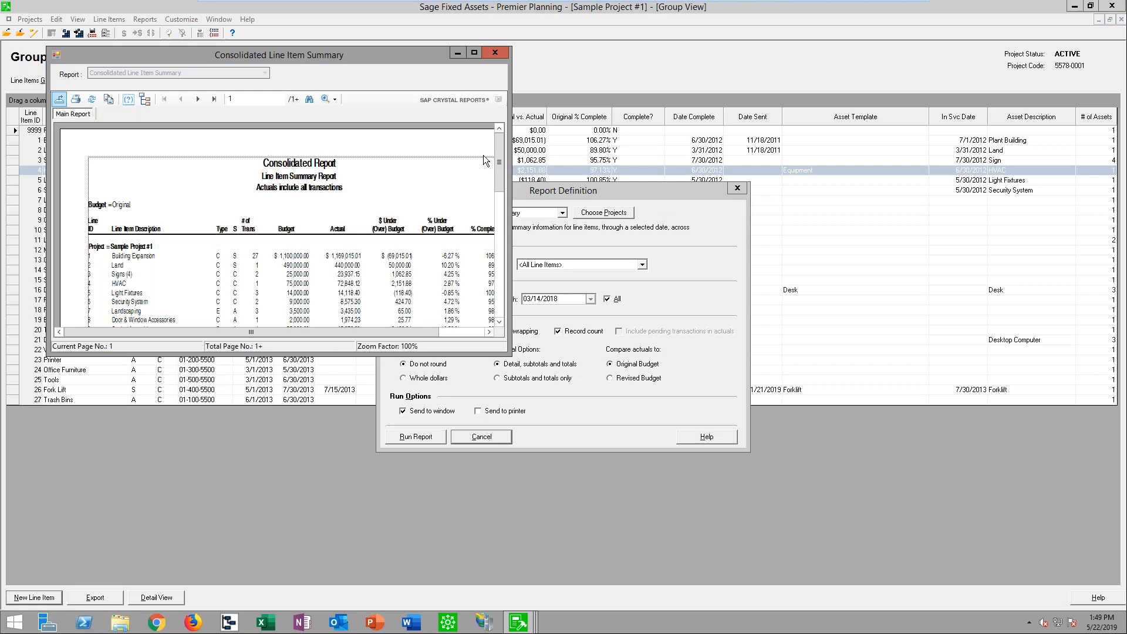
{"action": "left_click", "coordinate": [474, 53]}
{"action": "left_click", "coordinate": [280, 48]}
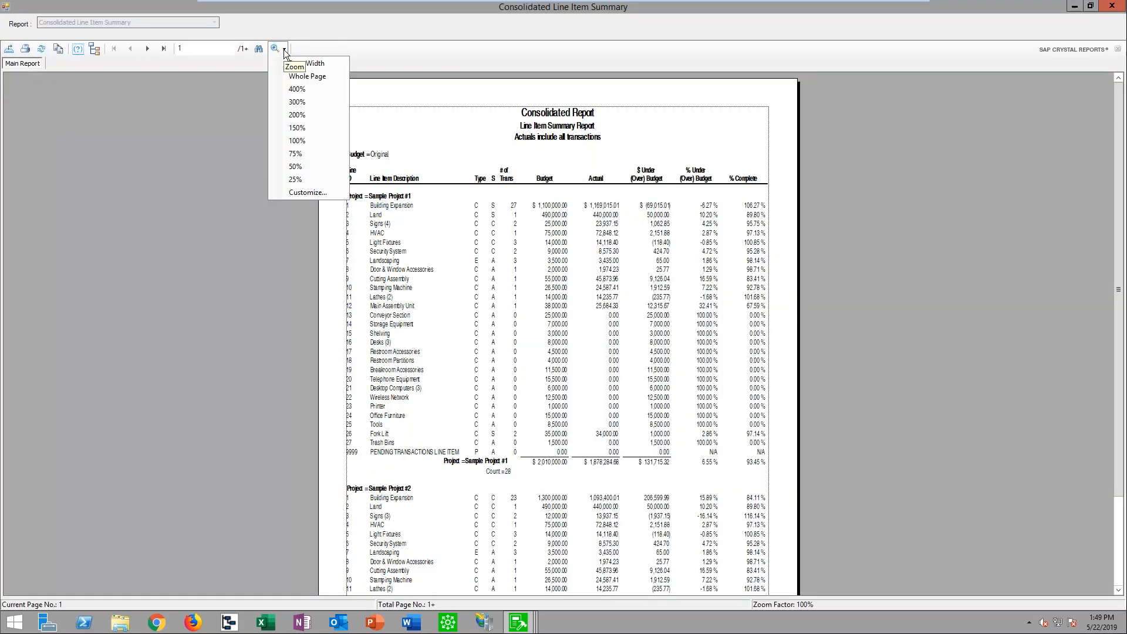
{"action": "left_click", "coordinate": [319, 128]}
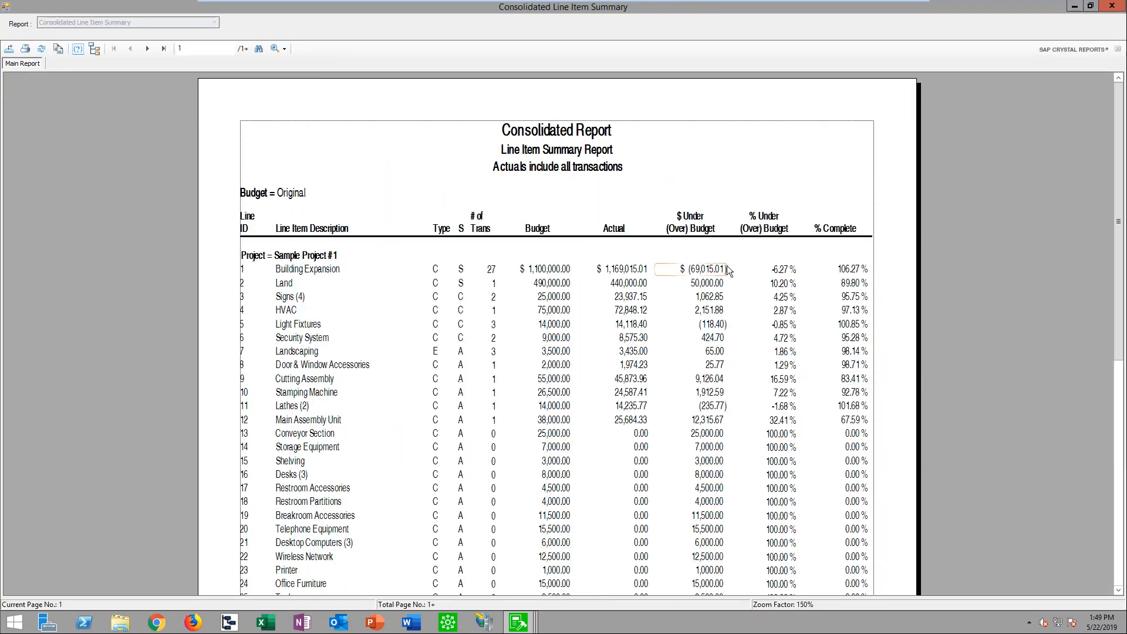
{"action": "scroll", "coordinate": [711, 464], "scroll_direction": "down", "scroll_amount": 3}
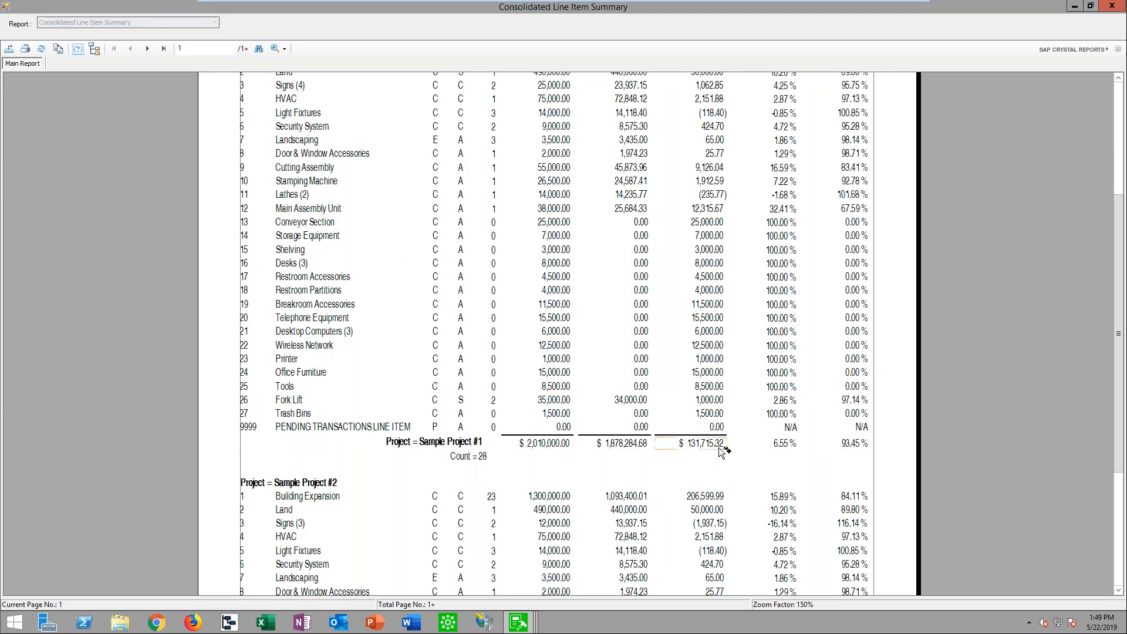
{"action": "scroll", "coordinate": [720, 450], "scroll_direction": "down", "scroll_amount": 2}
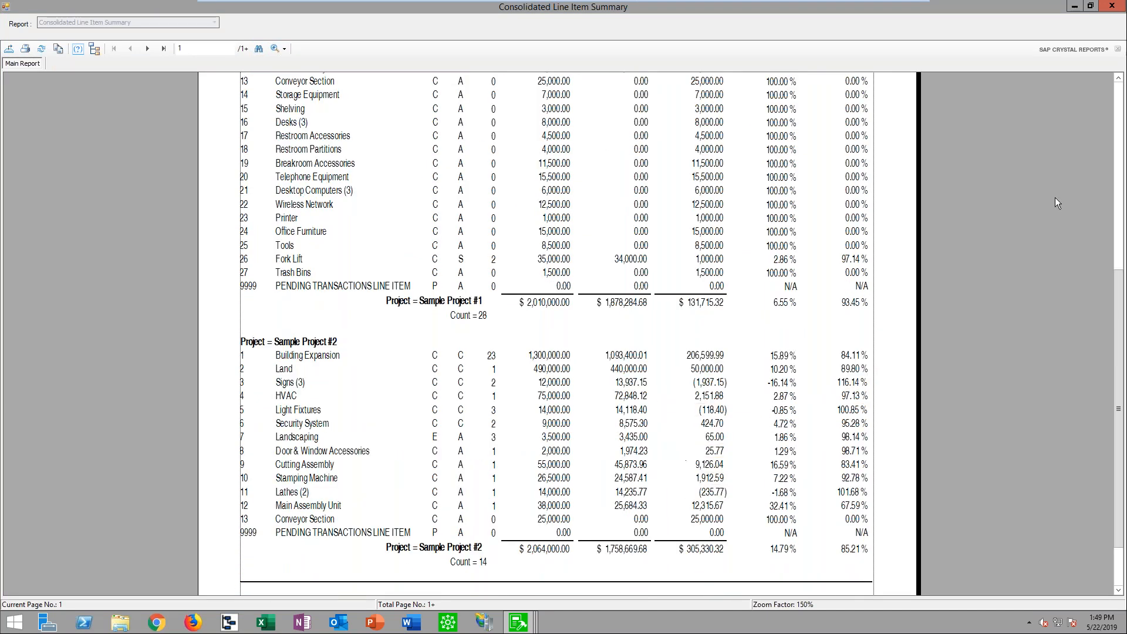
{"action": "left_click", "coordinate": [1113, 5]}
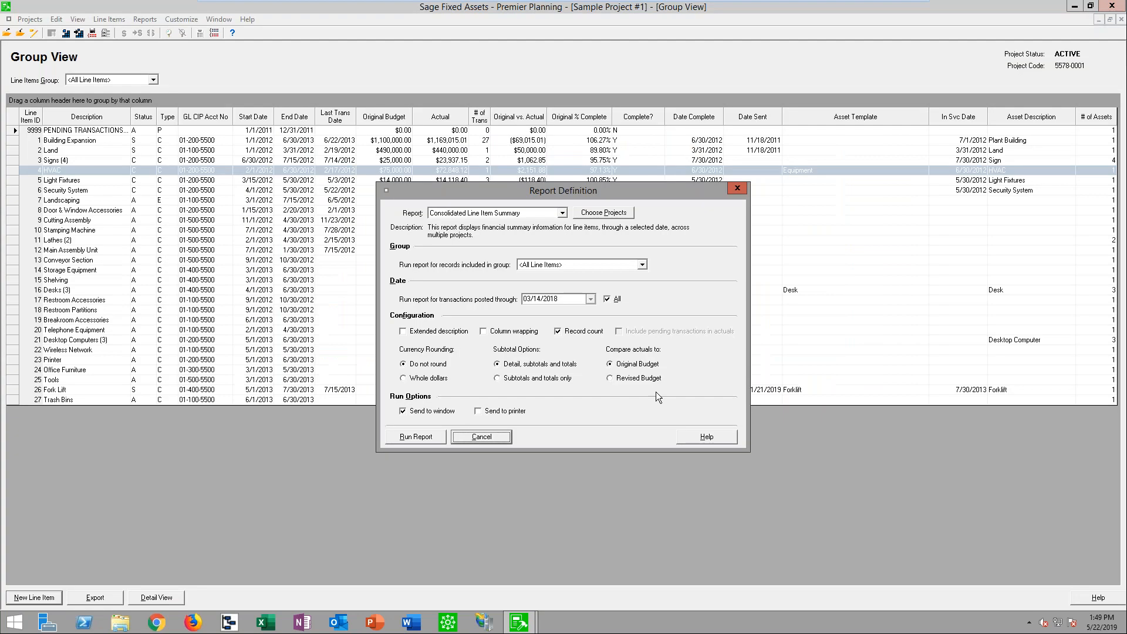
Cancel the report definition, exit Premier Planning, and open Premier Depreciation, dismissing its Placed in Service by Quarter chart
{"action": "left_click", "coordinate": [490, 441]}
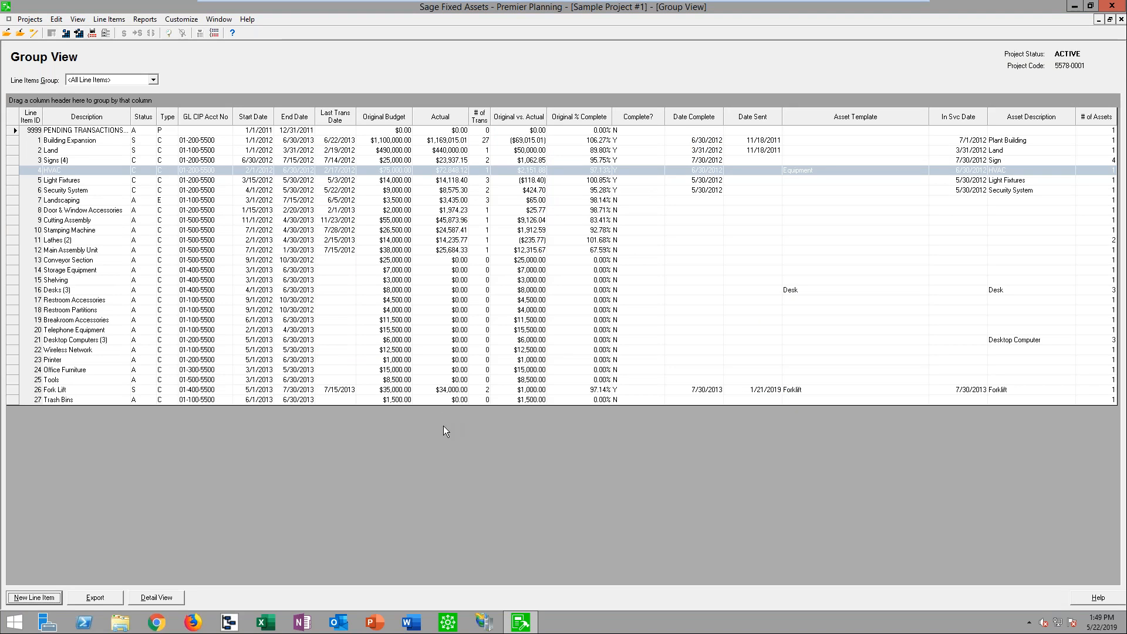
{"action": "left_click", "coordinate": [1116, 7]}
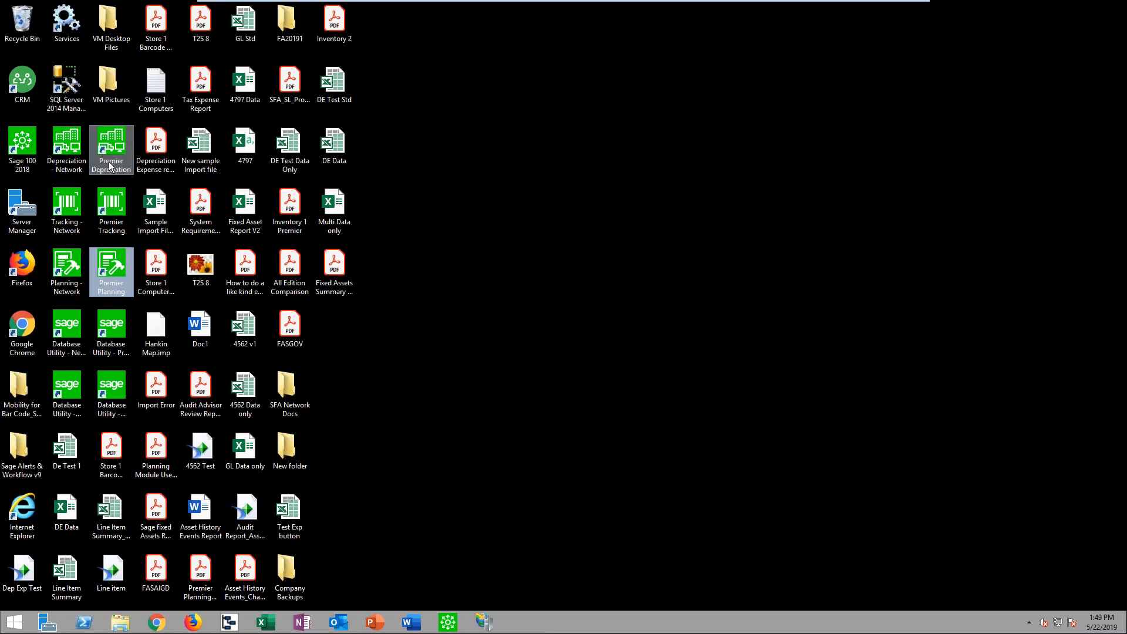
{"action": "left_click", "coordinate": [117, 154]}
{"action": "double_click", "coordinate": [117, 154]}
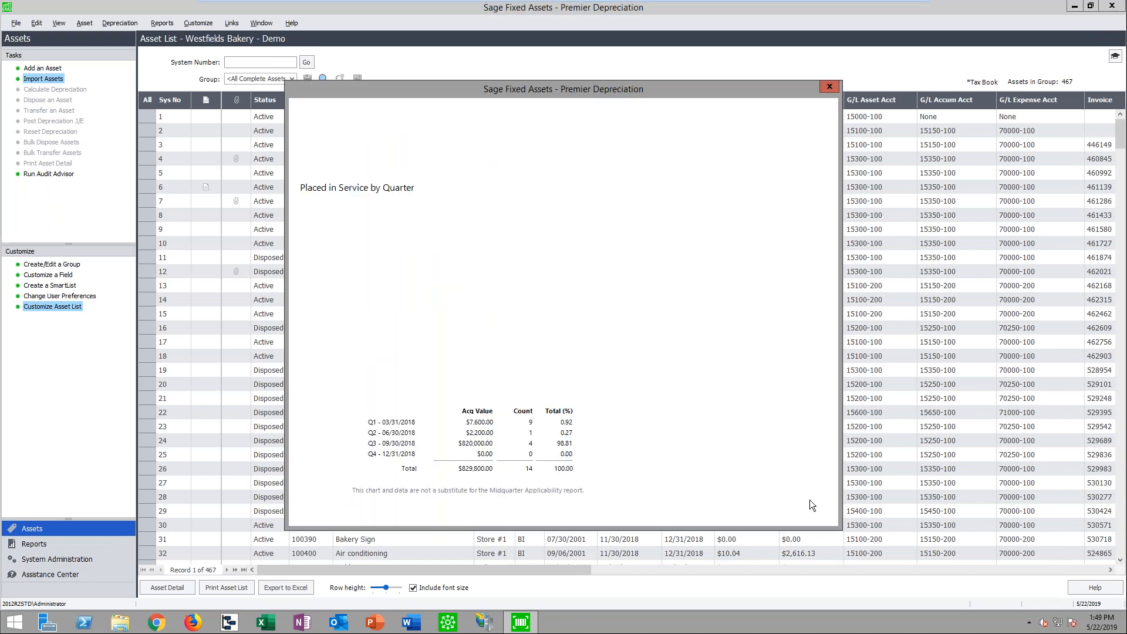
{"action": "left_click", "coordinate": [808, 516]}
Filter the asset list to the group Planning 21Sep17 17:41:26
{"action": "left_click", "coordinate": [291, 78]}
{"action": "scroll", "coordinate": [276, 120], "scroll_direction": "down", "scroll_amount": 3}
{"action": "scroll", "coordinate": [315, 120], "scroll_direction": "down", "scroll_amount": 5}
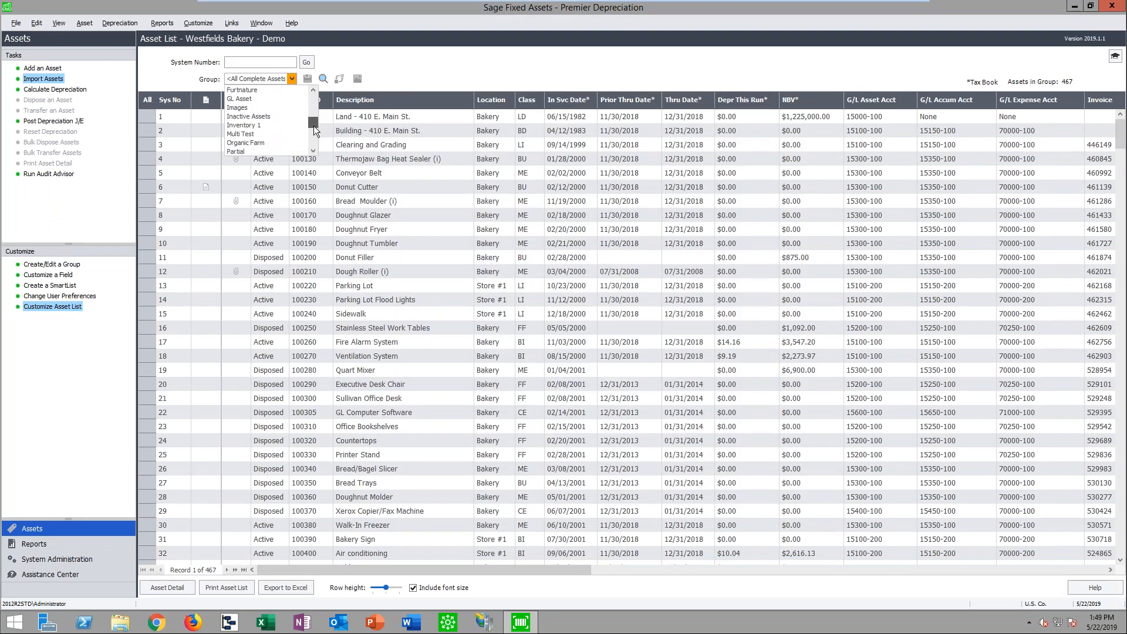
{"action": "scroll", "coordinate": [312, 136], "scroll_direction": "down", "scroll_amount": 1}
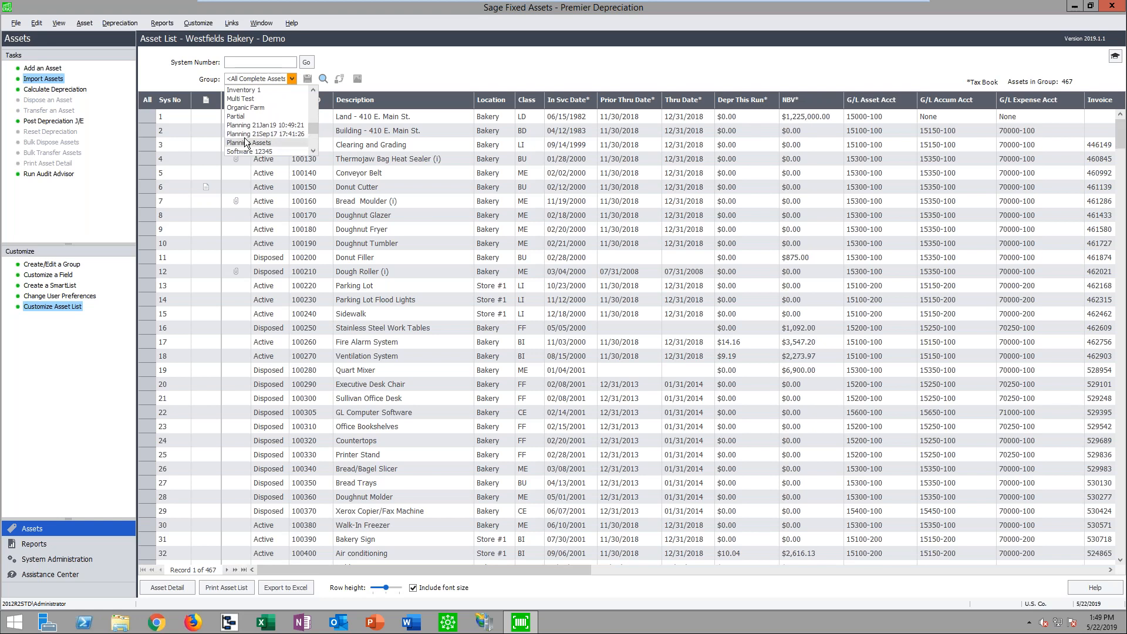
{"action": "left_click", "coordinate": [286, 134]}
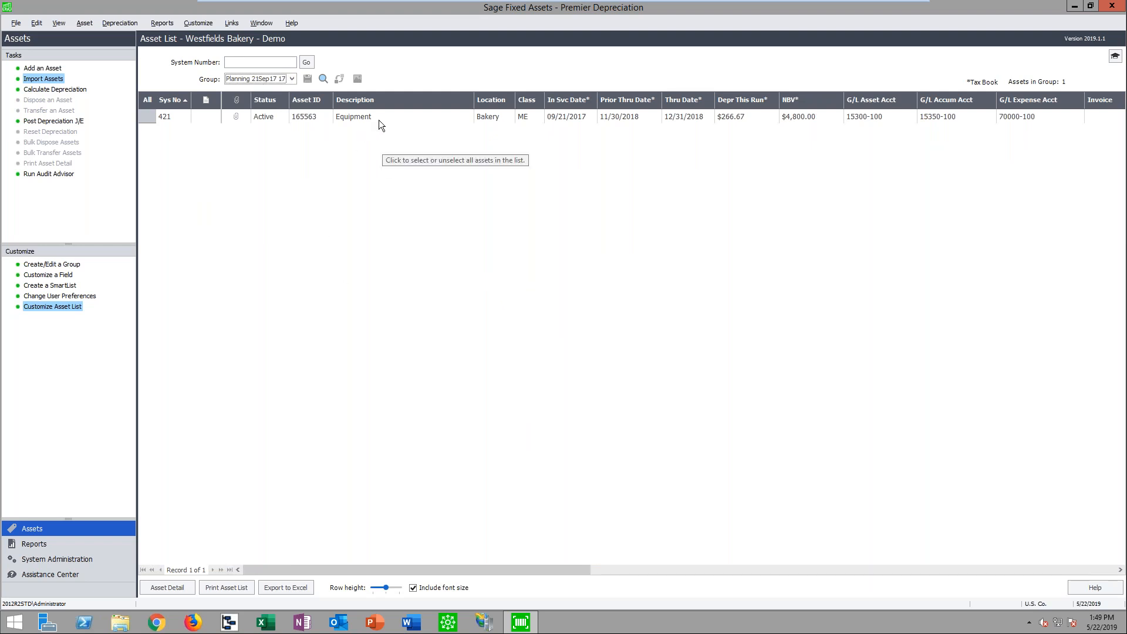
Open the Equipment asset and examine its Tax book placed-in-service date, acquisition value, depreciation method, estimated life, and the available asset templates
{"action": "double_click", "coordinate": [379, 118]}
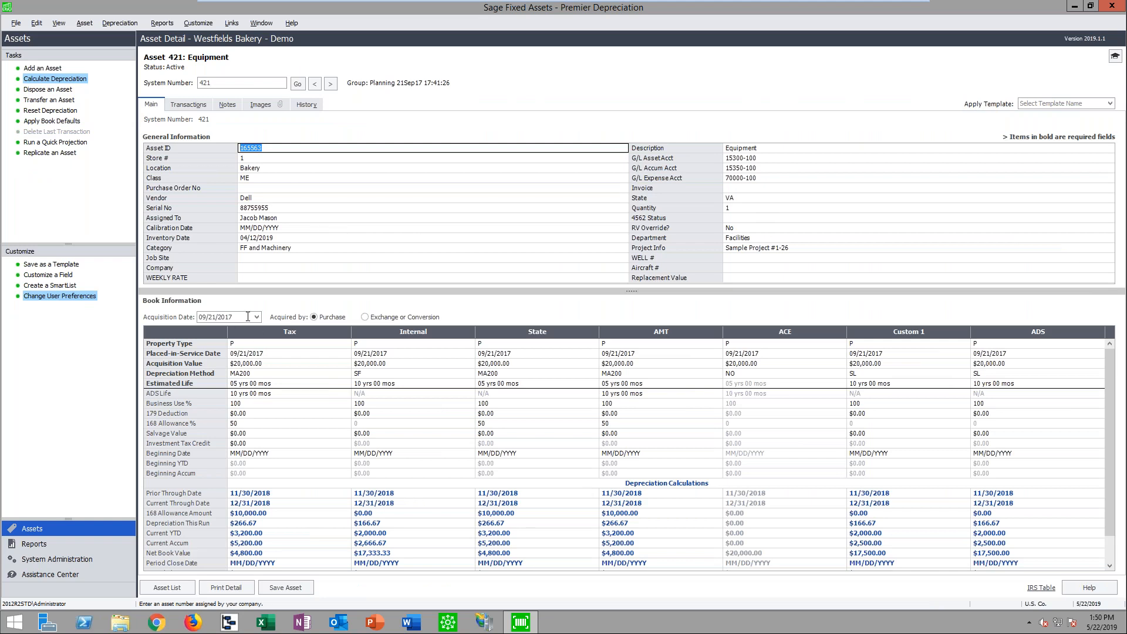
{"action": "left_click", "coordinate": [251, 349]}
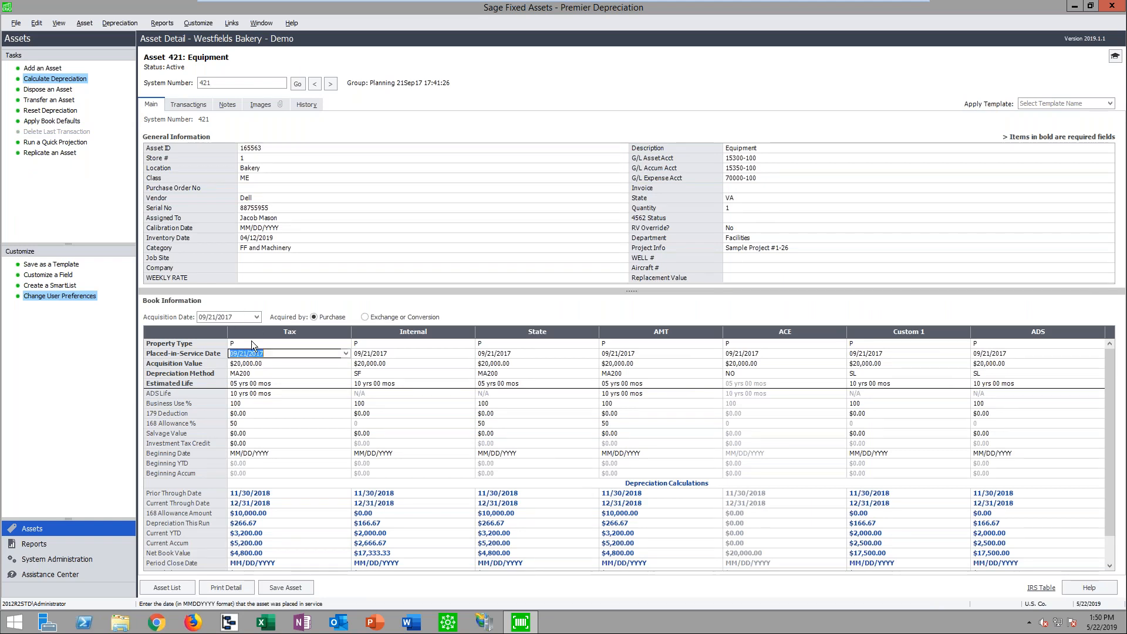
{"action": "left_click", "coordinate": [284, 363]}
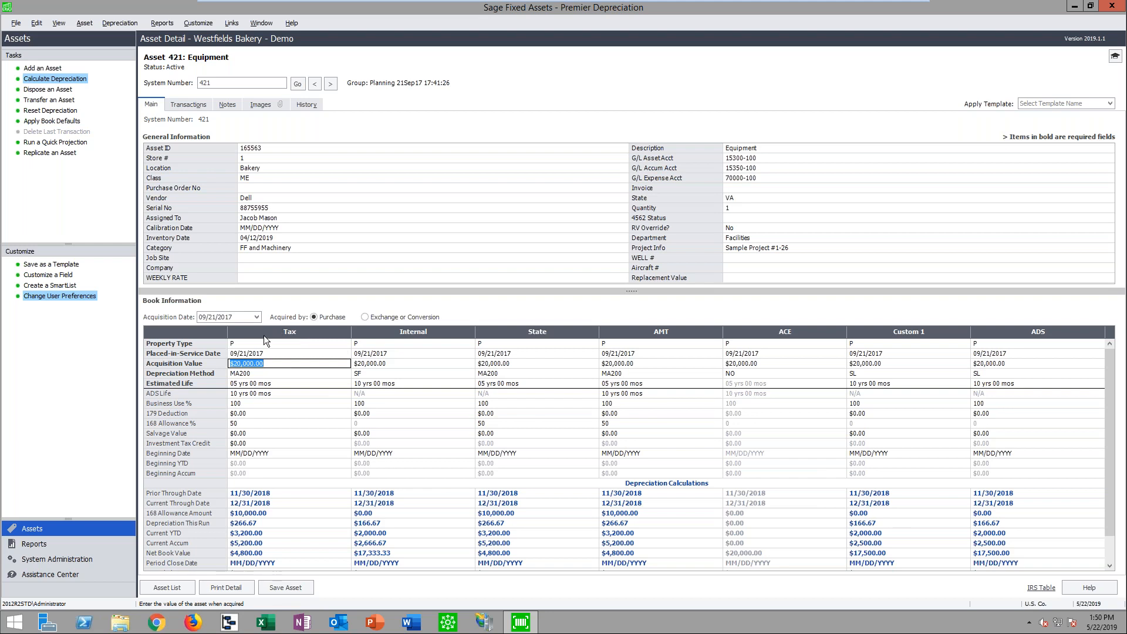
{"action": "left_click", "coordinate": [262, 375]}
{"action": "left_click", "coordinate": [272, 383]}
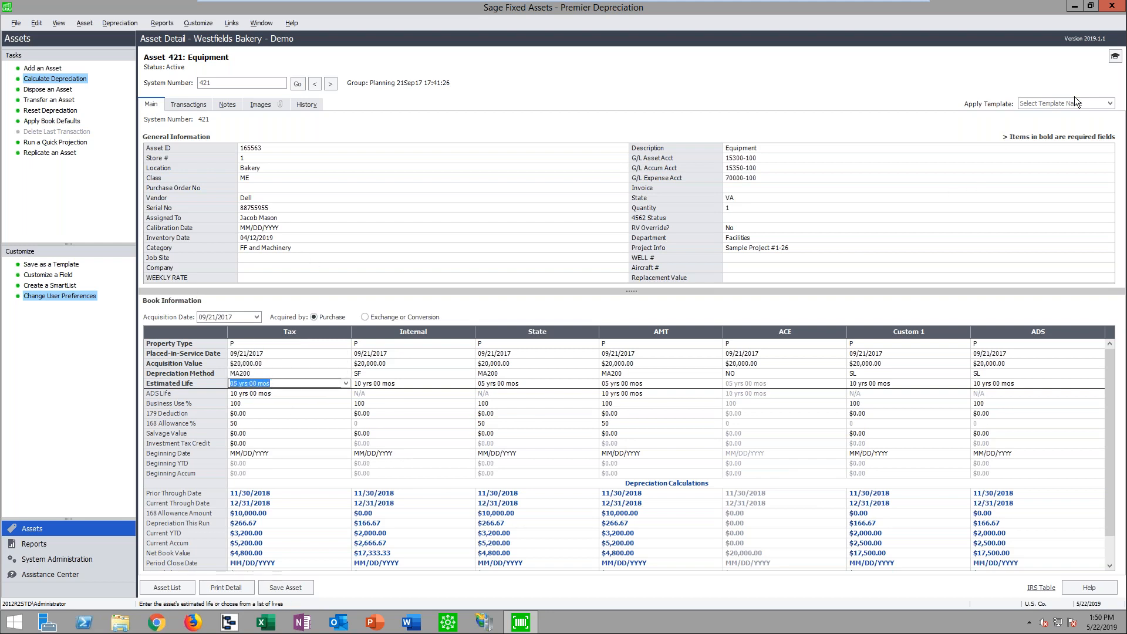
{"action": "left_click", "coordinate": [1107, 105]}
{"action": "left_click", "coordinate": [1108, 105]}
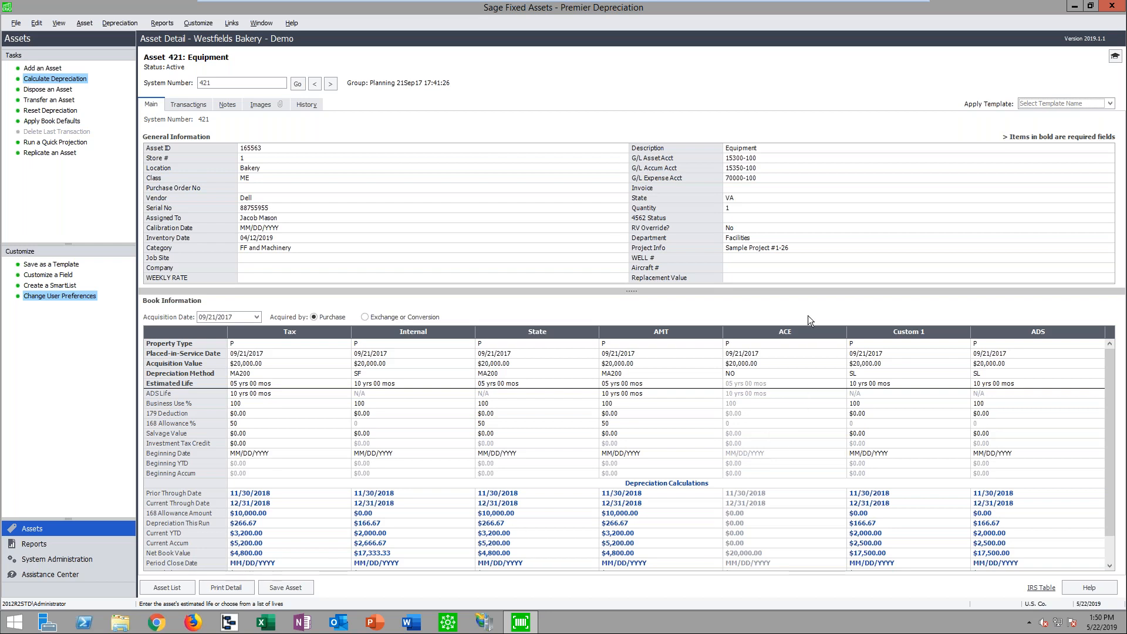
Leave the virtual machine for the PowerPoint presentation and show the Year End Resources slide
{"action": "left_click", "coordinate": [1075, 6]}
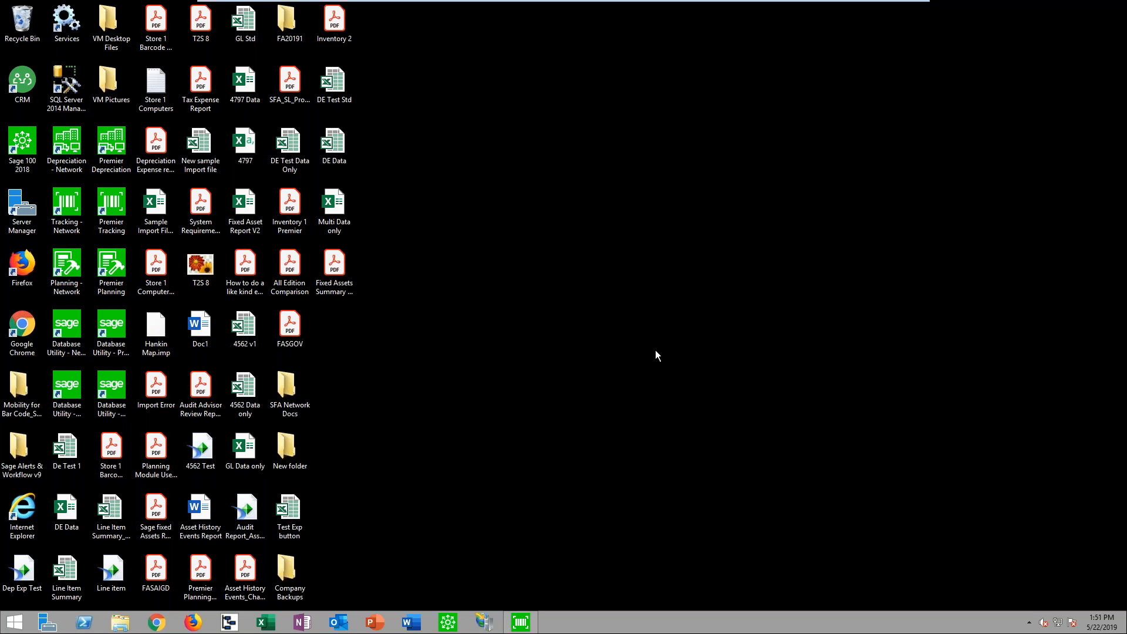
{"action": "left_click", "coordinate": [523, 623]}
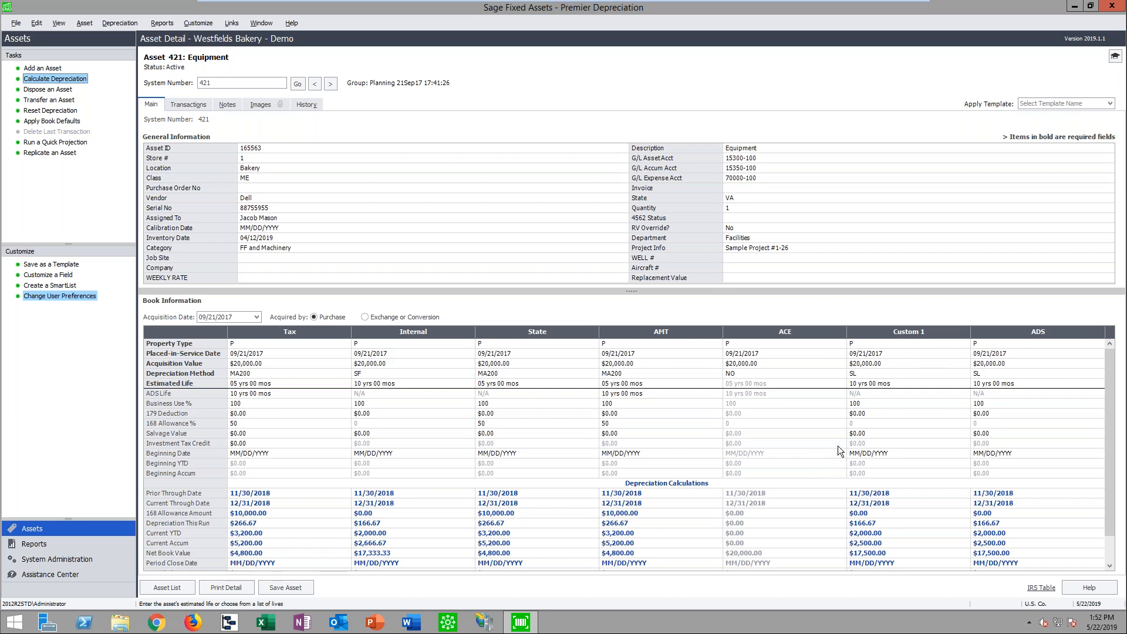
{"action": "mouse_move", "coordinate": [887, 7]}
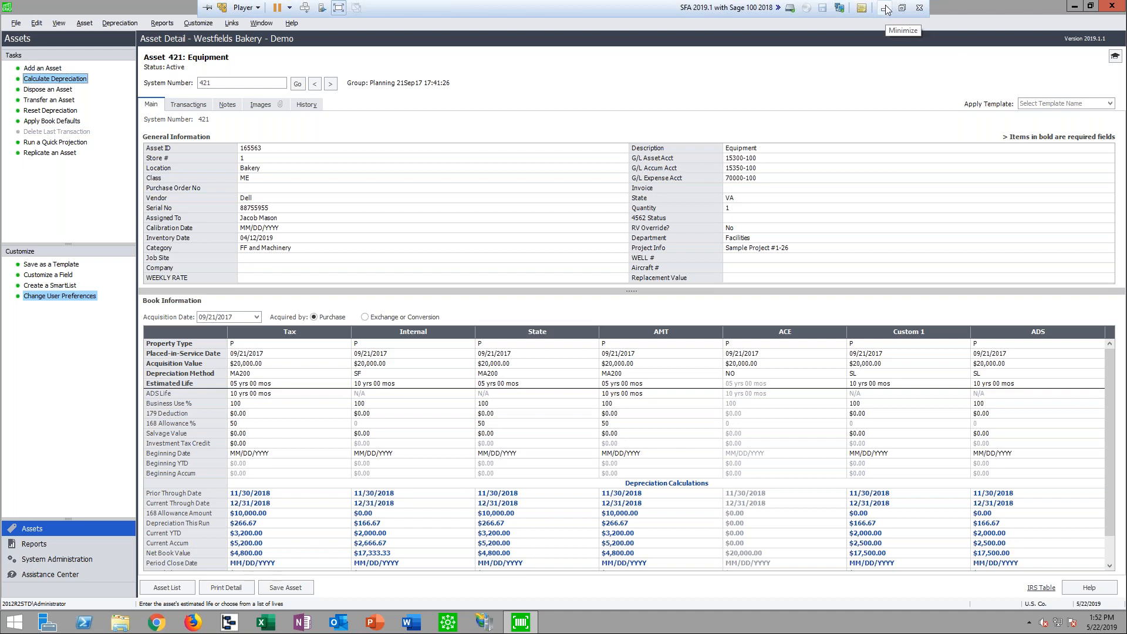
{"action": "left_click", "coordinate": [887, 8]}
{"action": "left_click", "coordinate": [75, 403]}
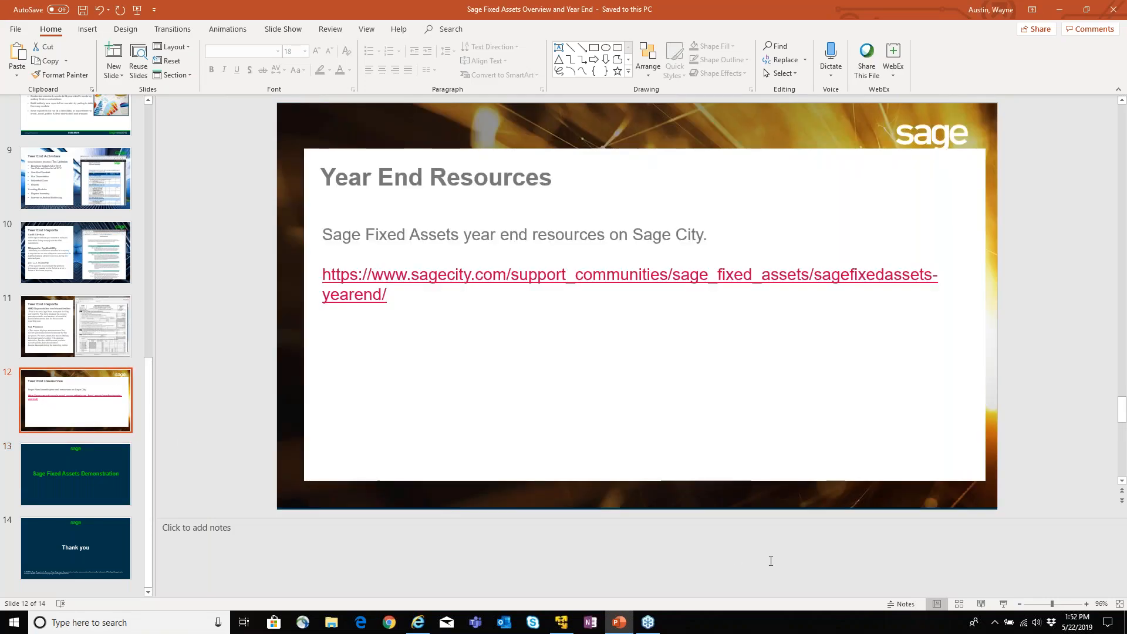